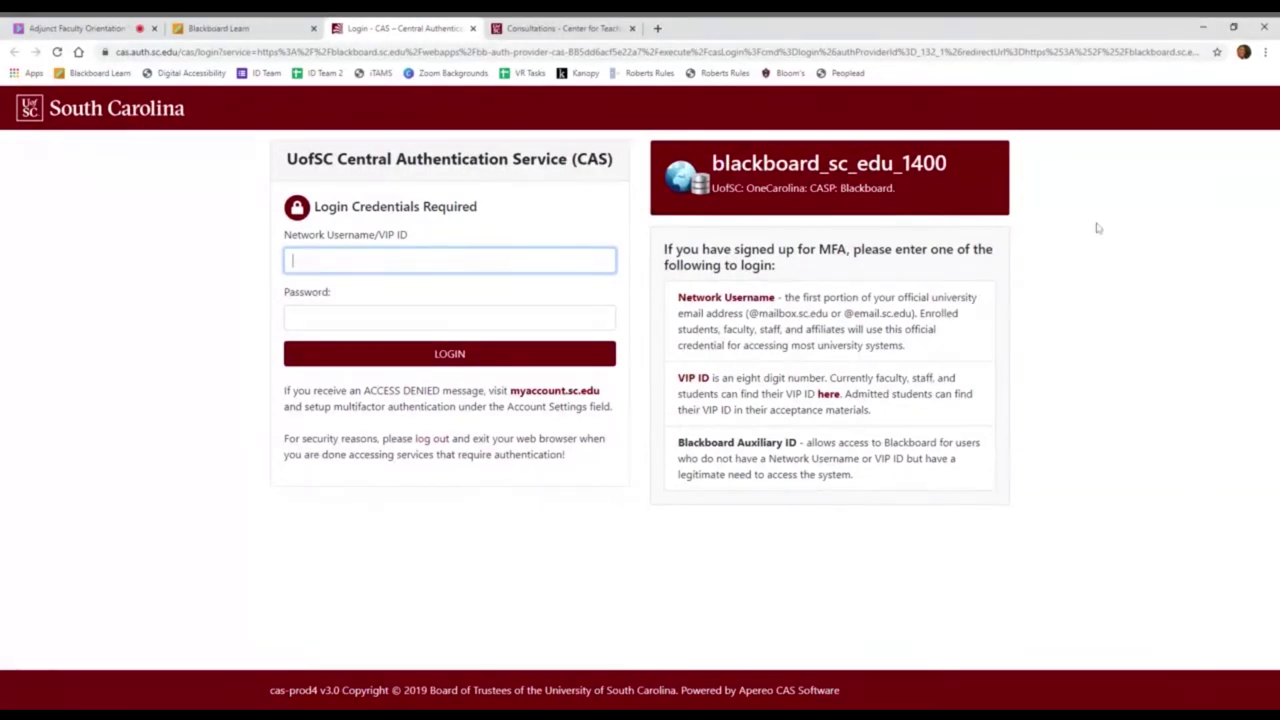
Step: Log in to the university authentication page with the network username and the account password
click(1065, 362)
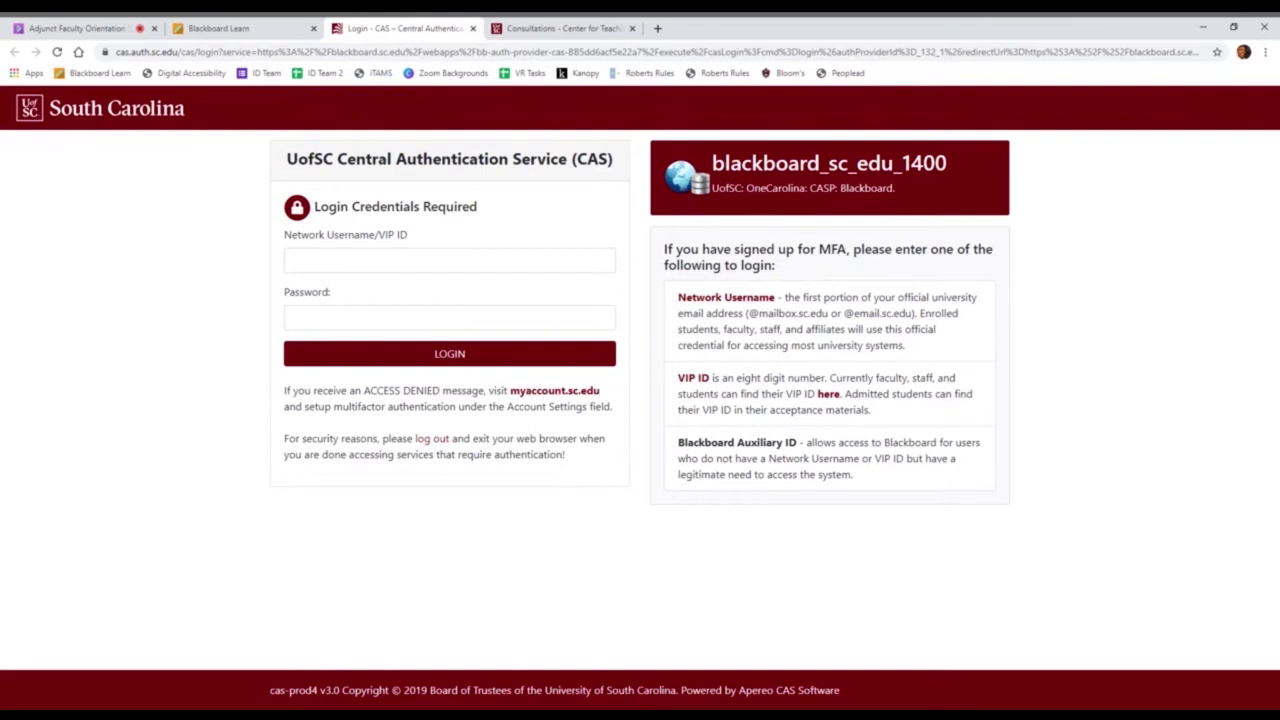
click(292, 260)
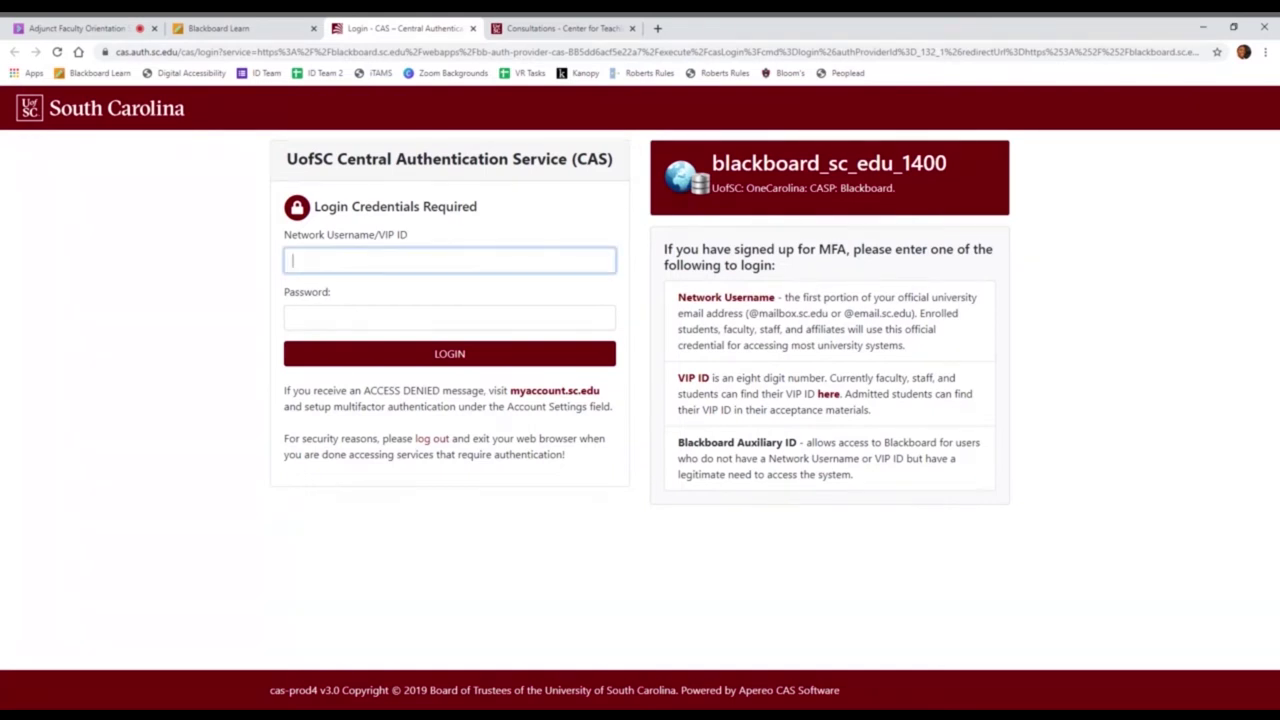
key(Tab)
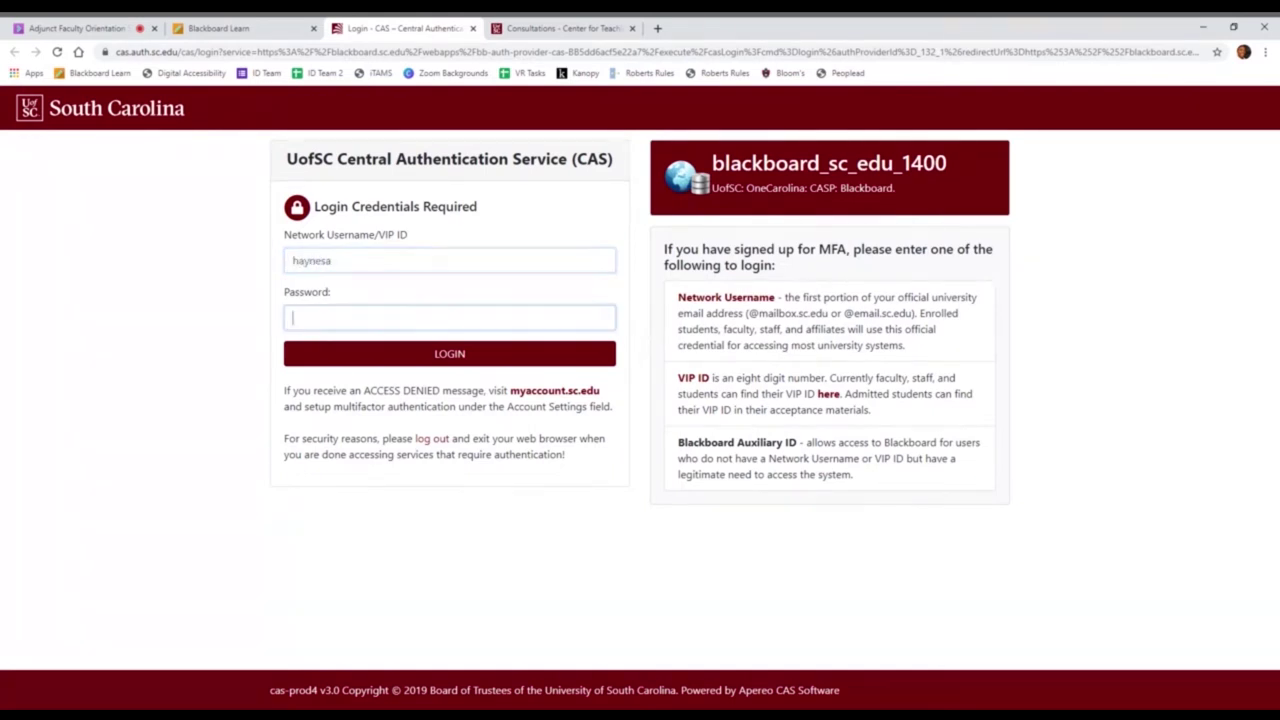
text(*********)
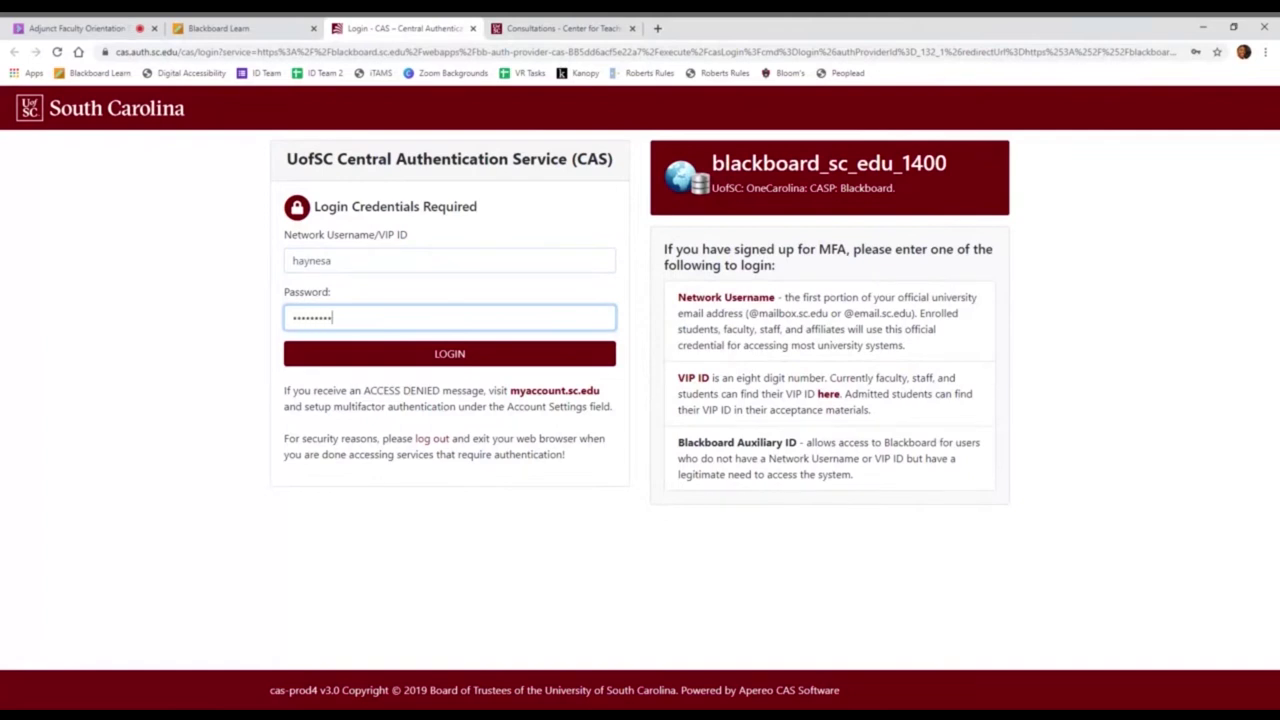
text(**)
key(Return)
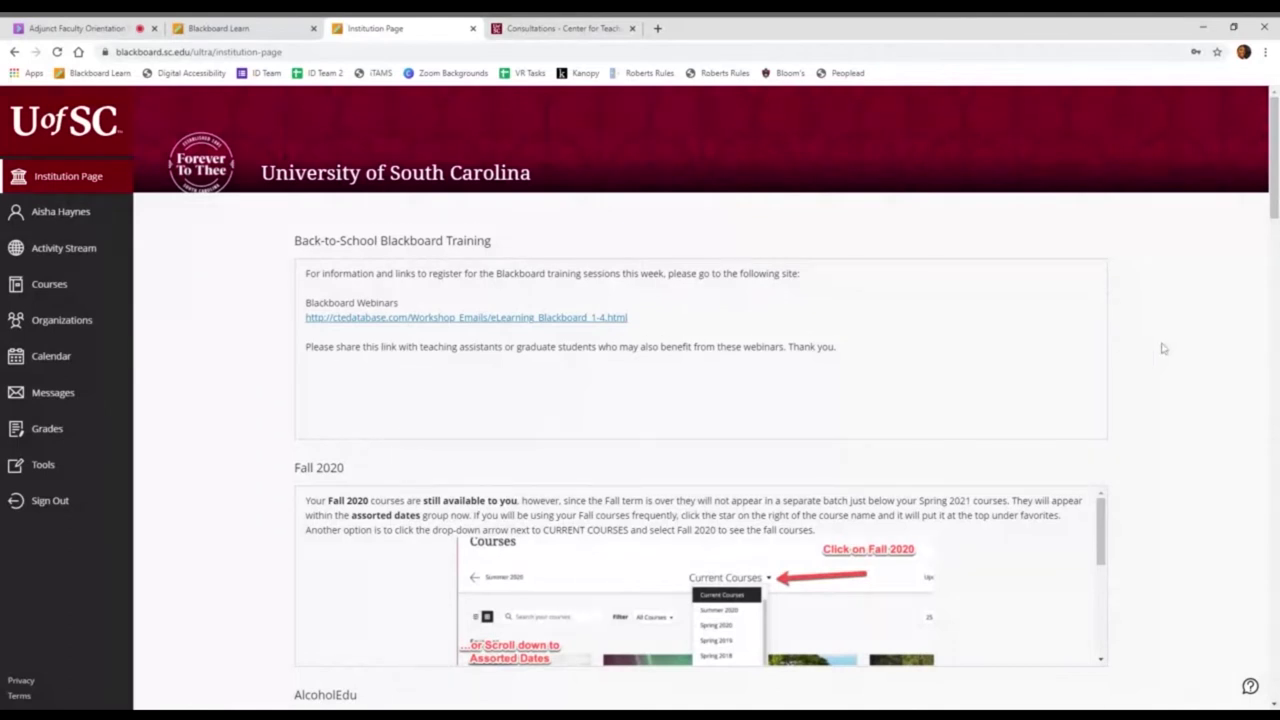
Step: Open the Blackboard Webinars link in the Back-to-School Blackboard Training notice and look over the listed training sessions
scroll(1163, 348, down, 3)
drag(1275, 205, 1273, 168)
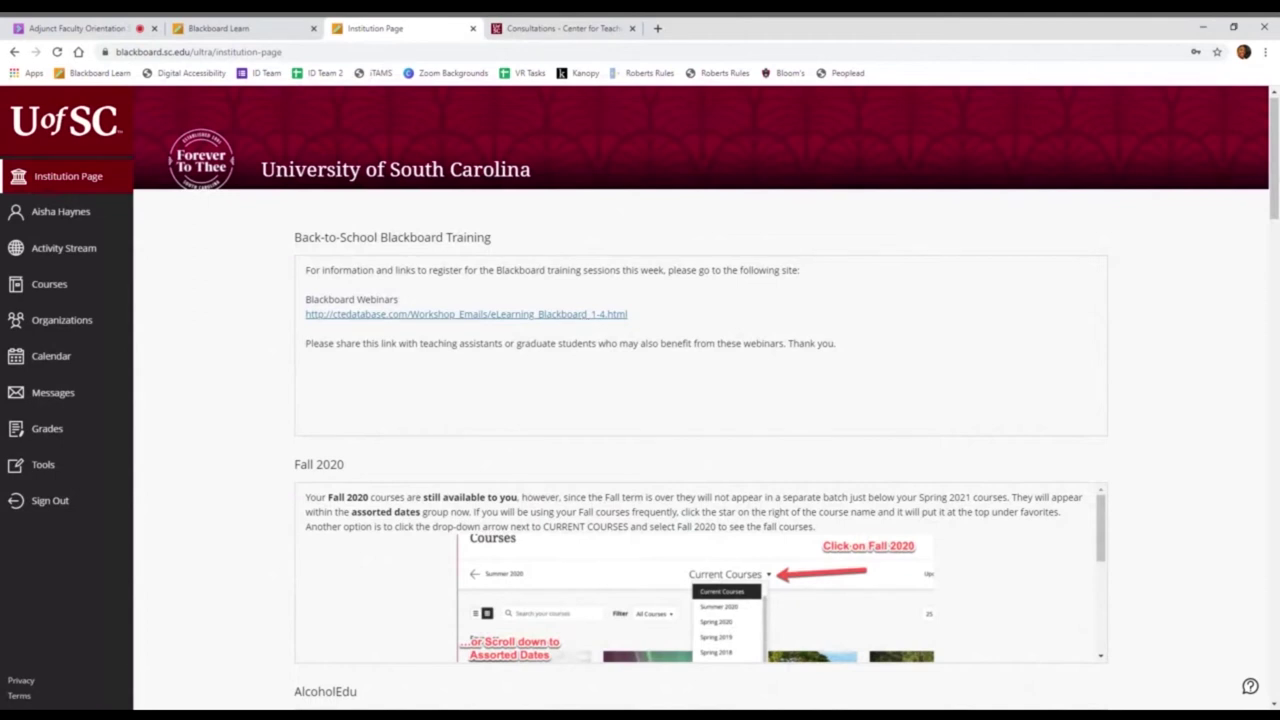
click(582, 314)
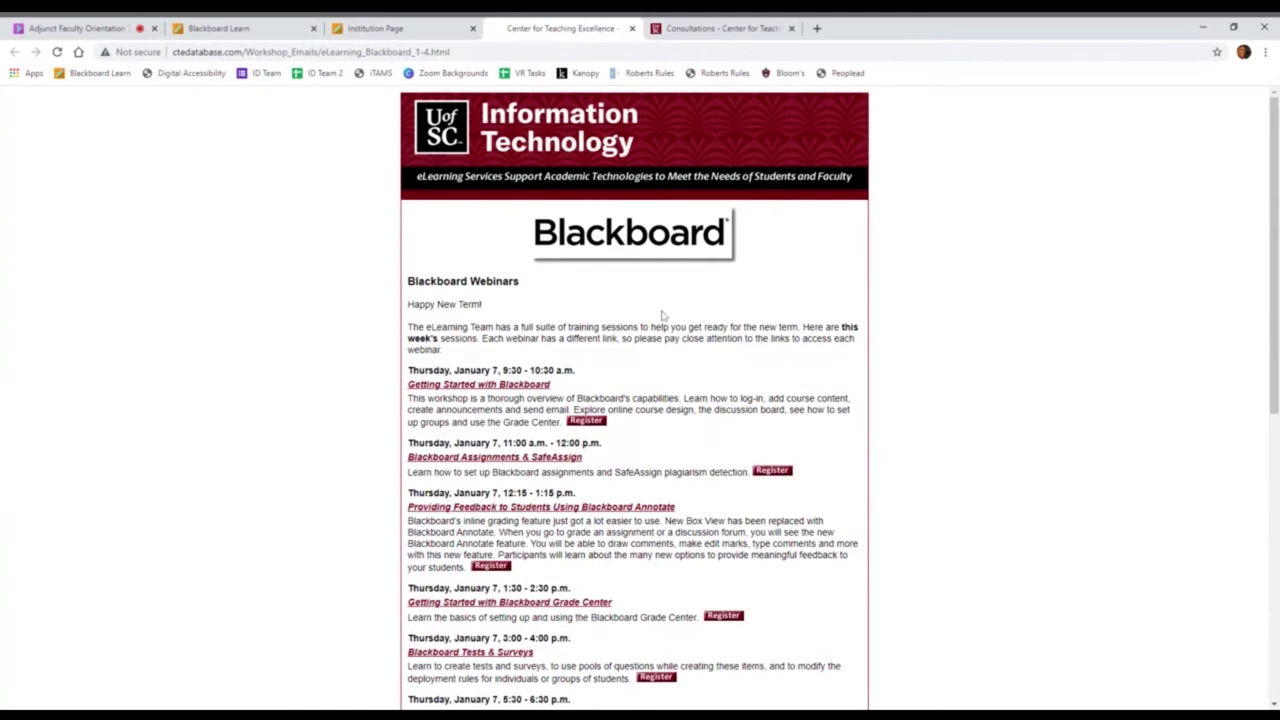
scroll(654, 318, down, 2)
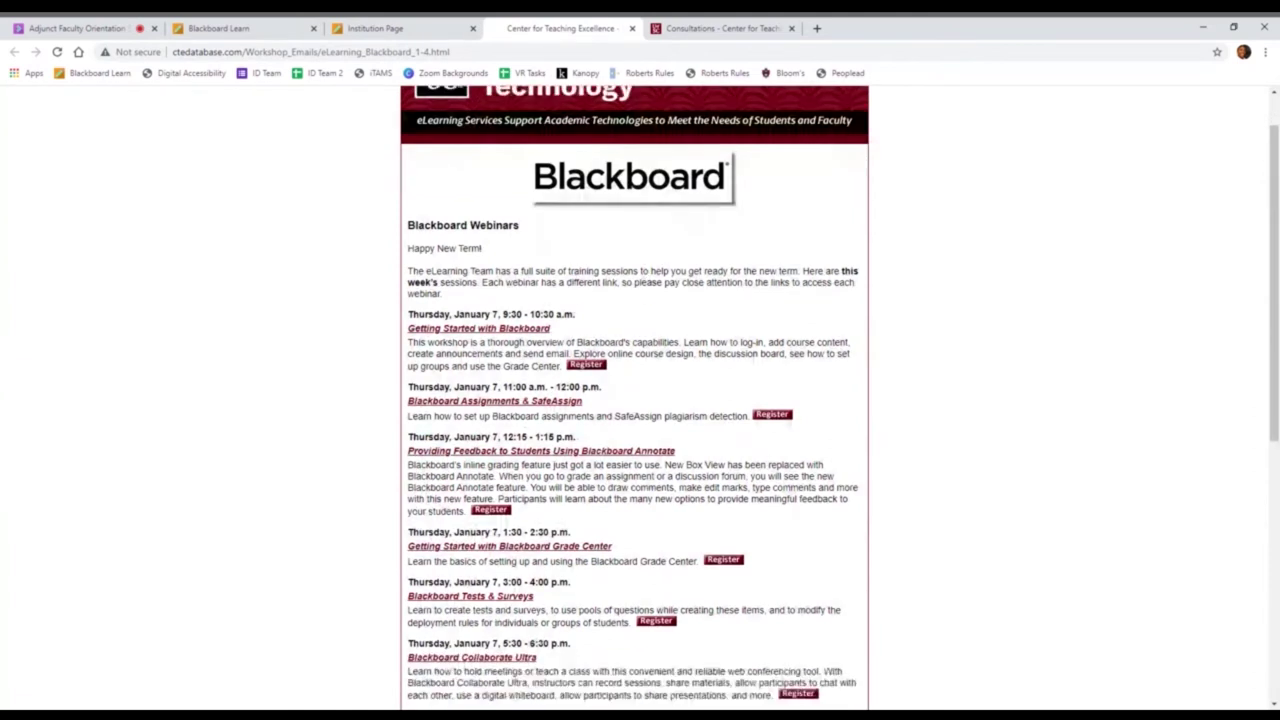
scroll(654, 324, up, 2)
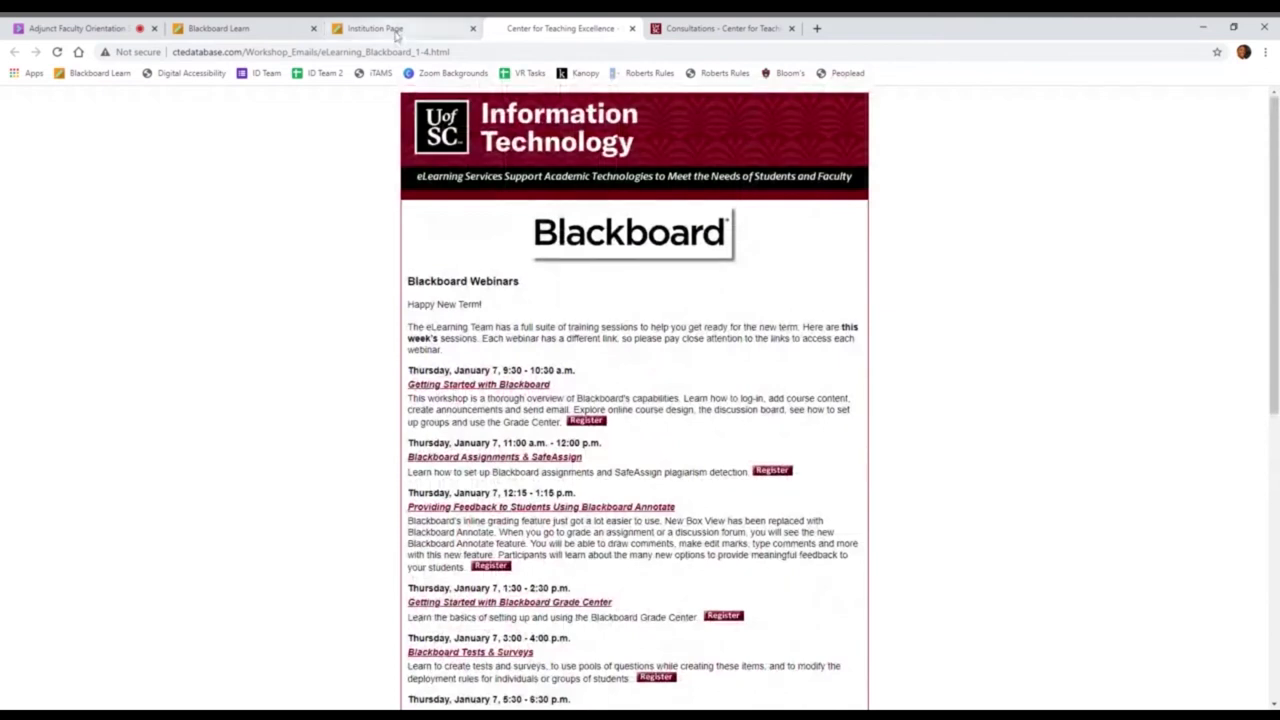
Step: Return to the Institution Page and open the account holder's profile to review its basic information and system settings
click(380, 28)
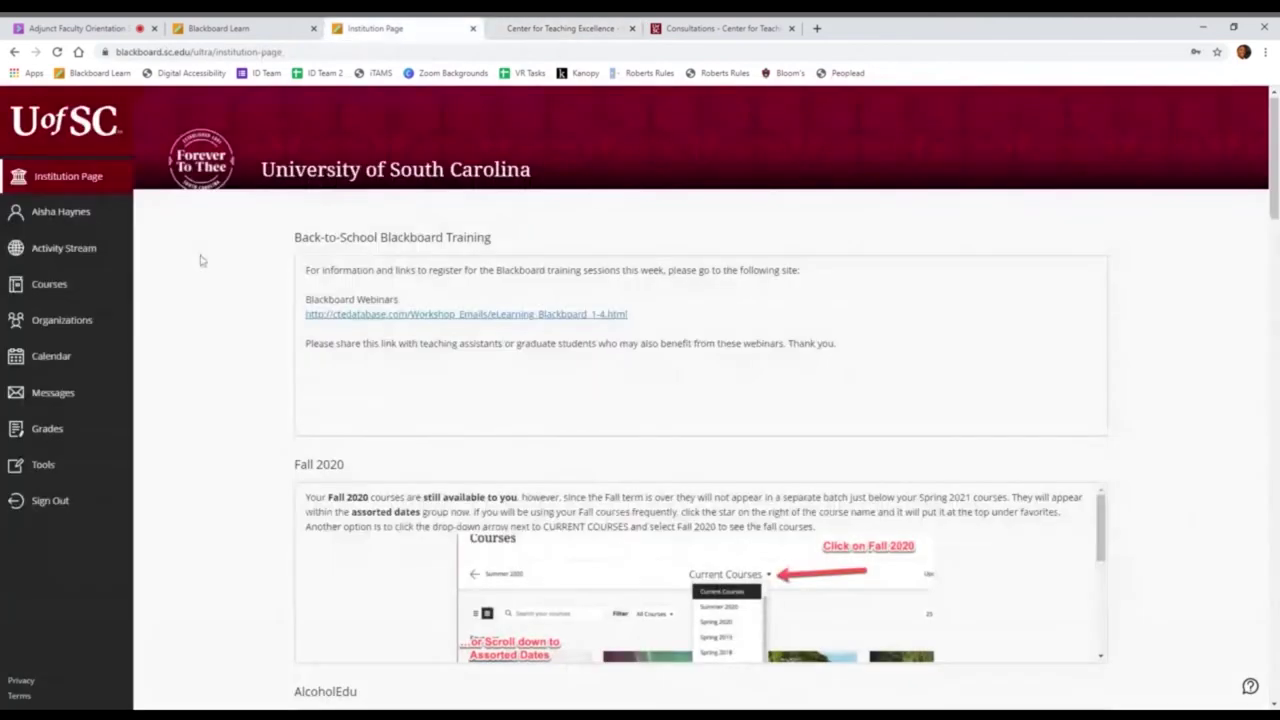
click(62, 212)
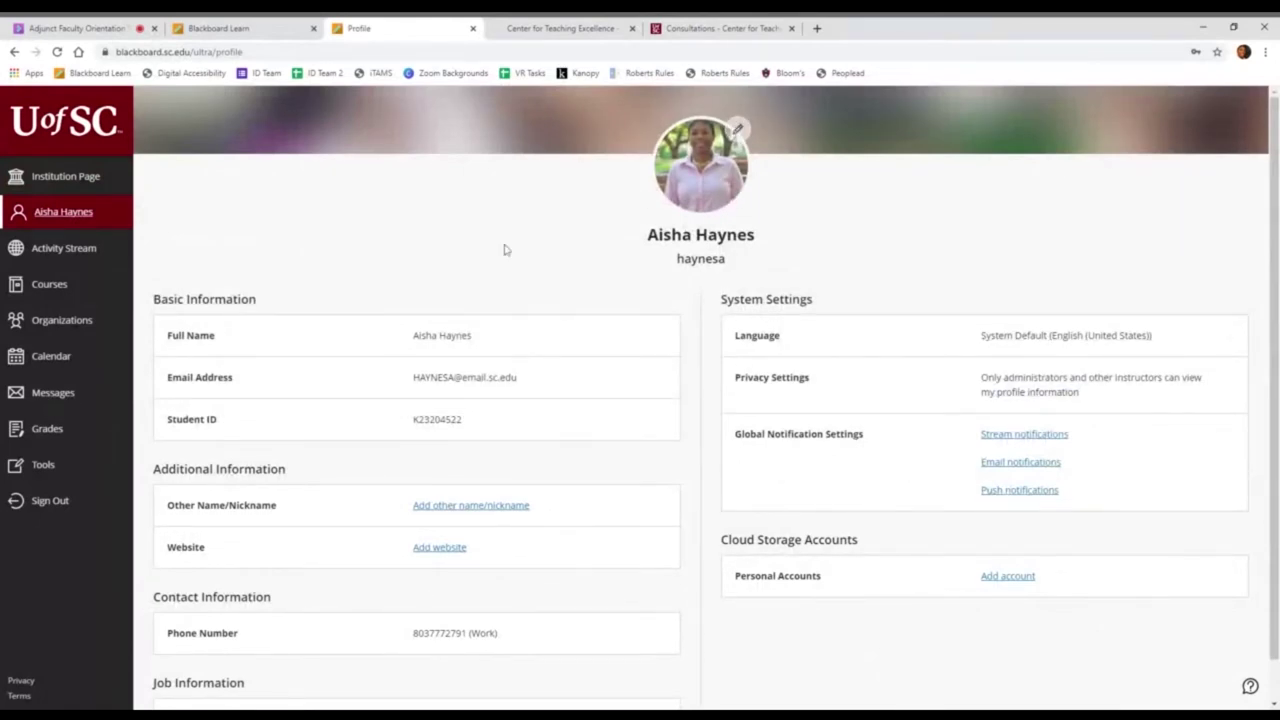
scroll(915, 394, down, 1)
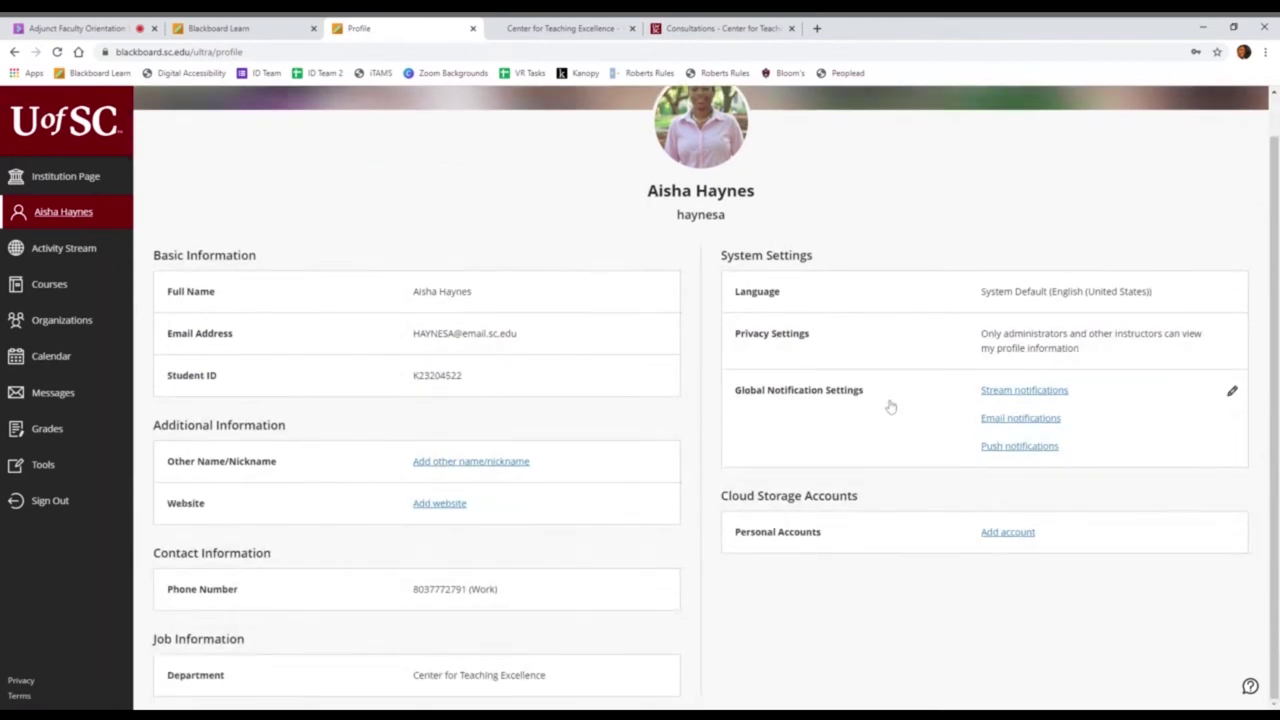
scroll(892, 420, up, 1)
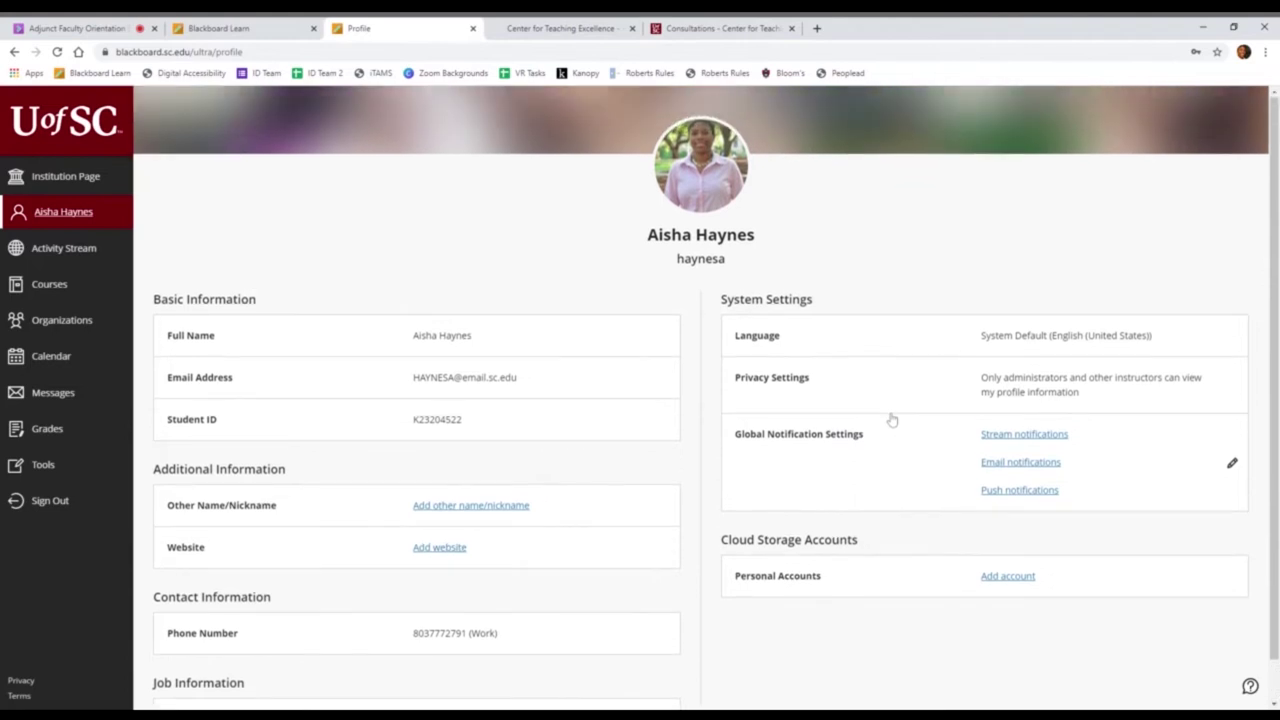
Step: View the Change Profile Picture settings on the profile and close them without uploading a picture
mouse_move(735, 142)
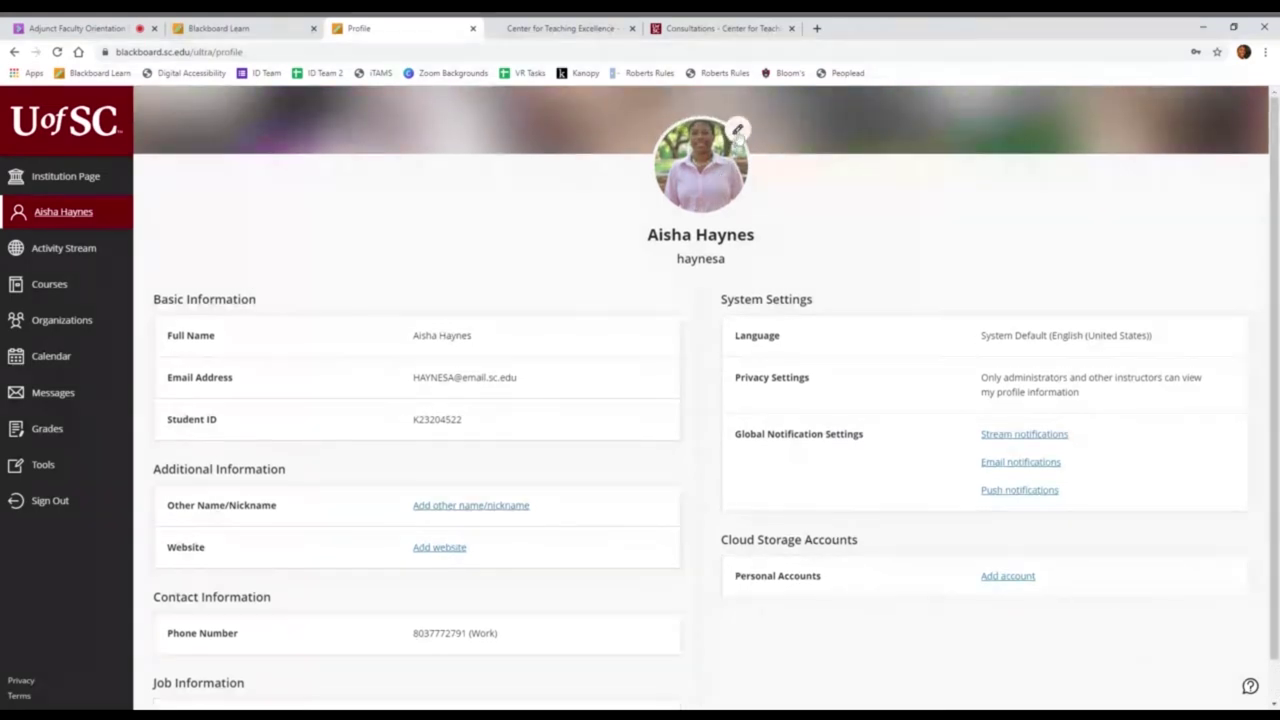
click(737, 131)
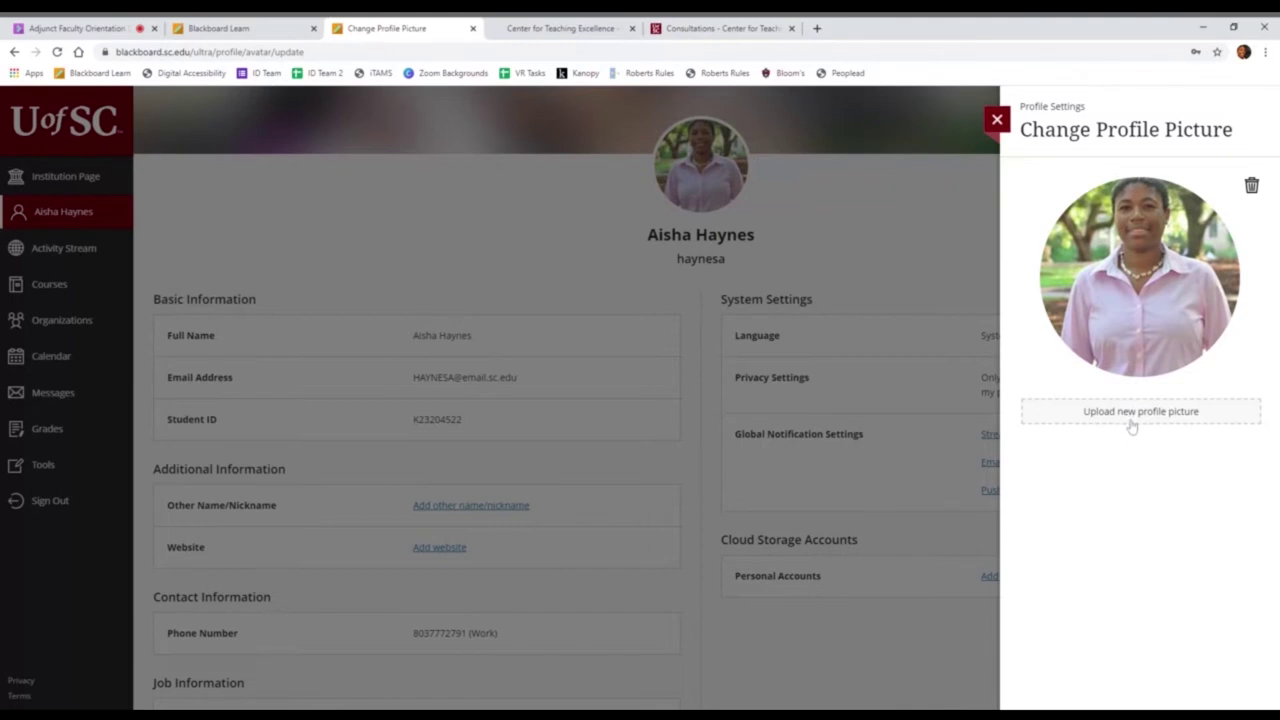
click(997, 119)
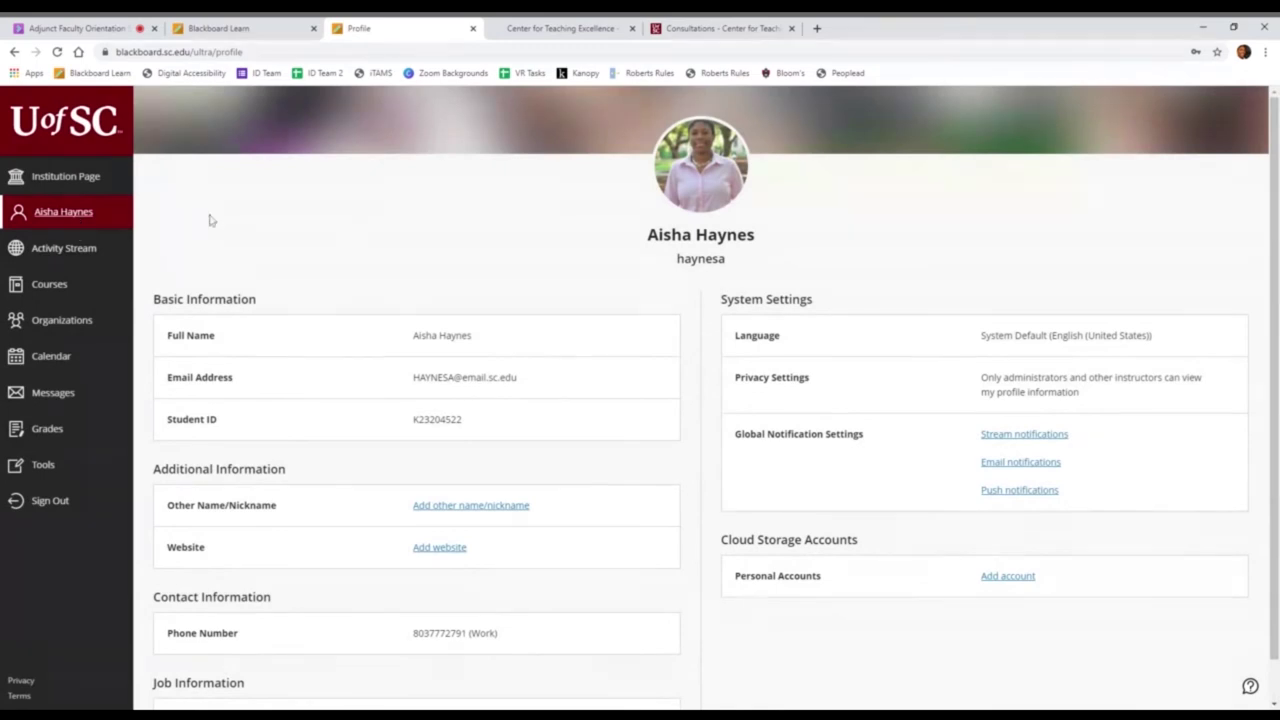
Step: Open the Courses page and compare its list and grid views, finishing in grid view
mouse_move(745, 172)
click(50, 286)
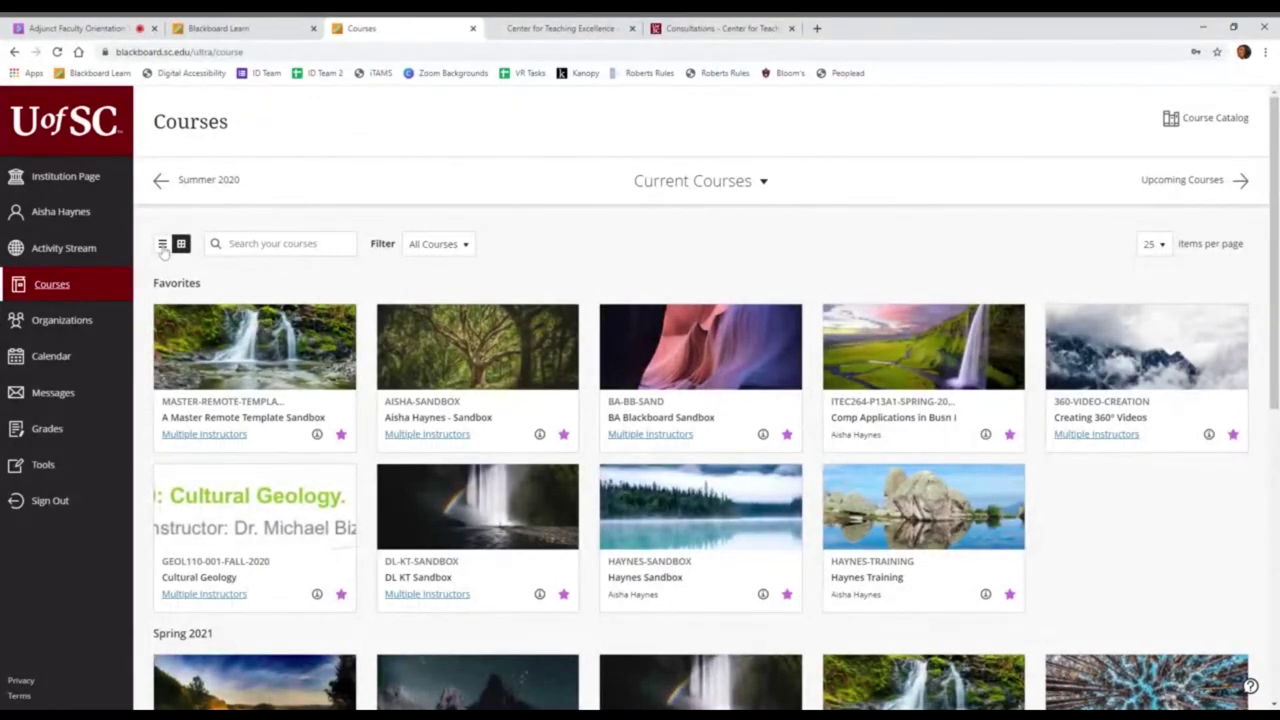
click(162, 245)
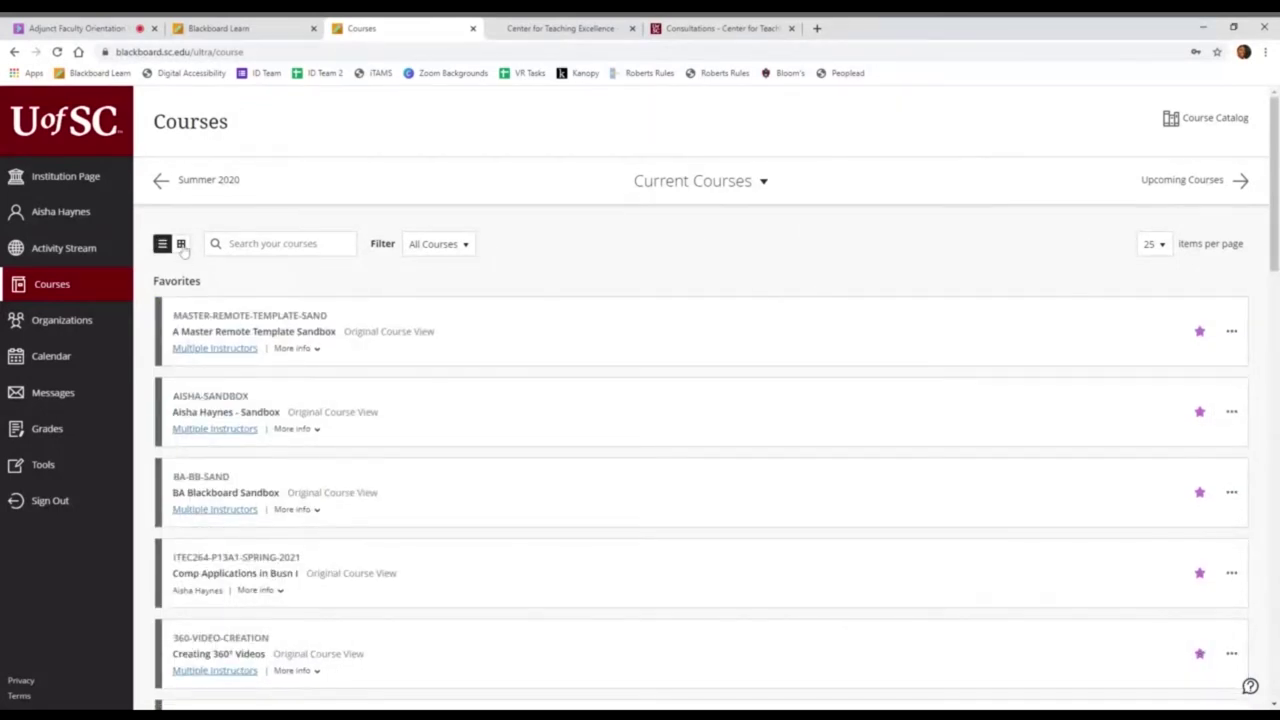
click(181, 244)
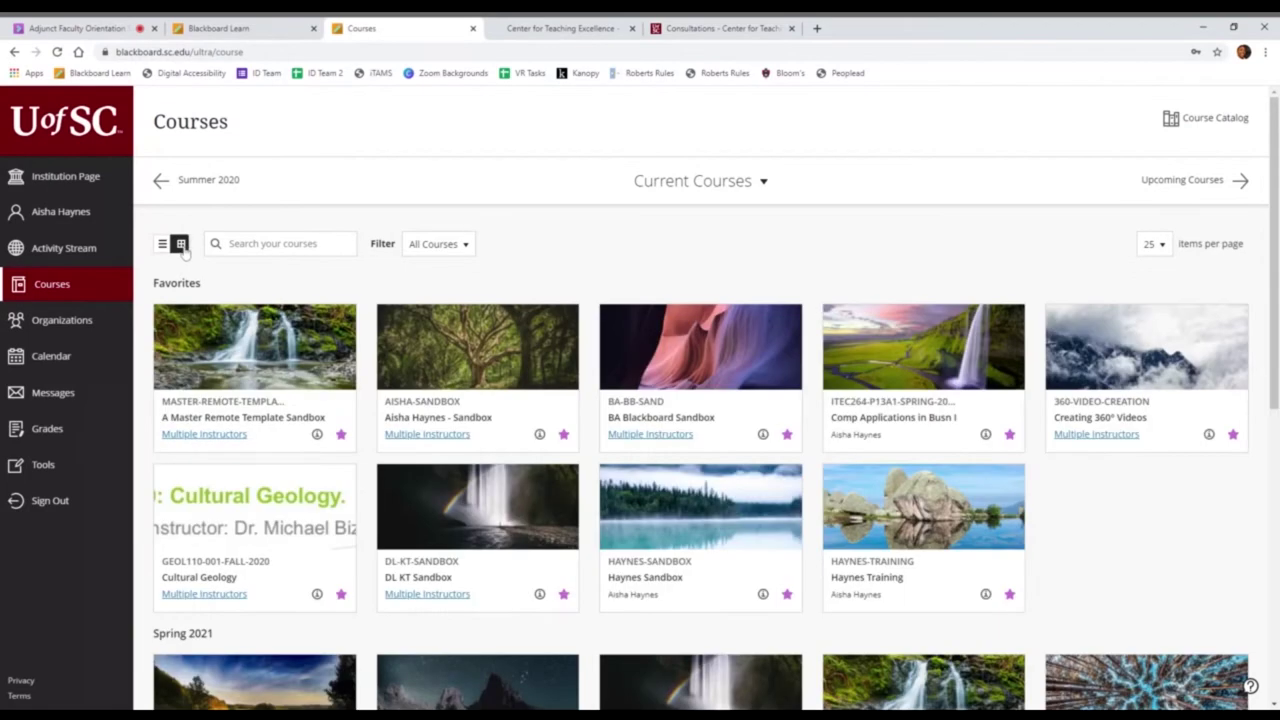
click(163, 245)
click(181, 245)
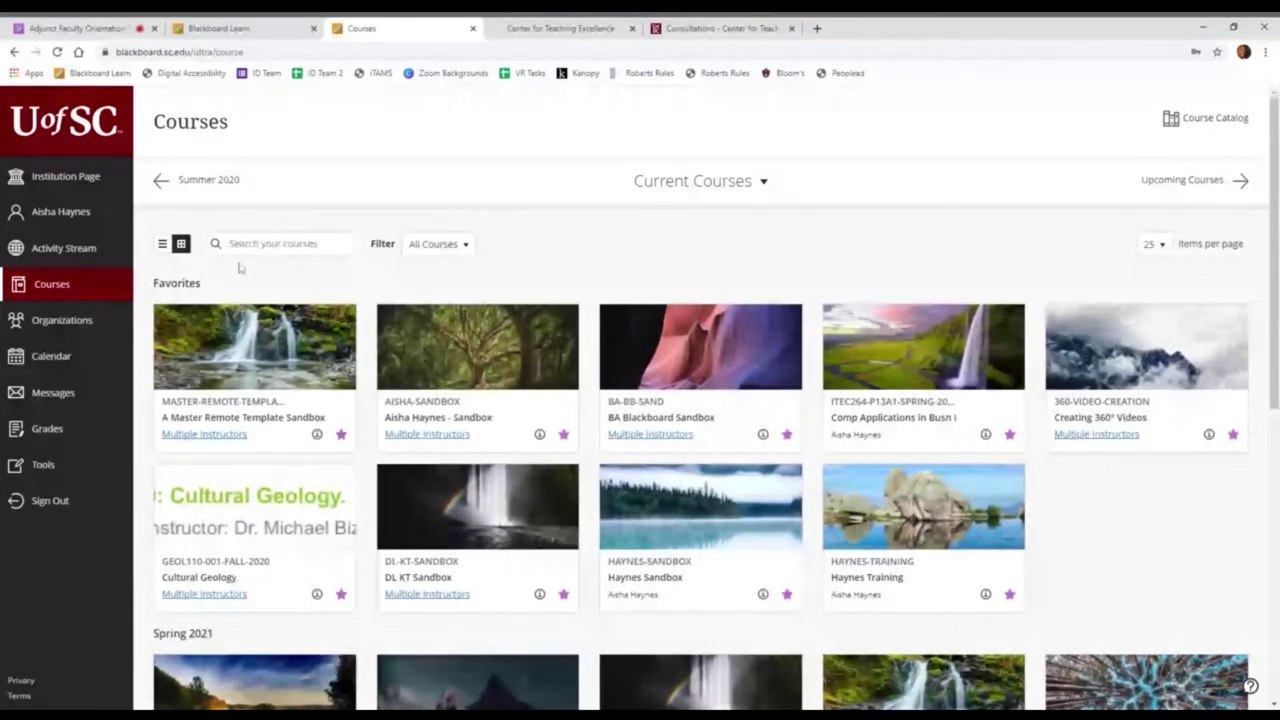
Step: Go to the course search field and view the course filter options, leaving the filter on All Courses
click(280, 244)
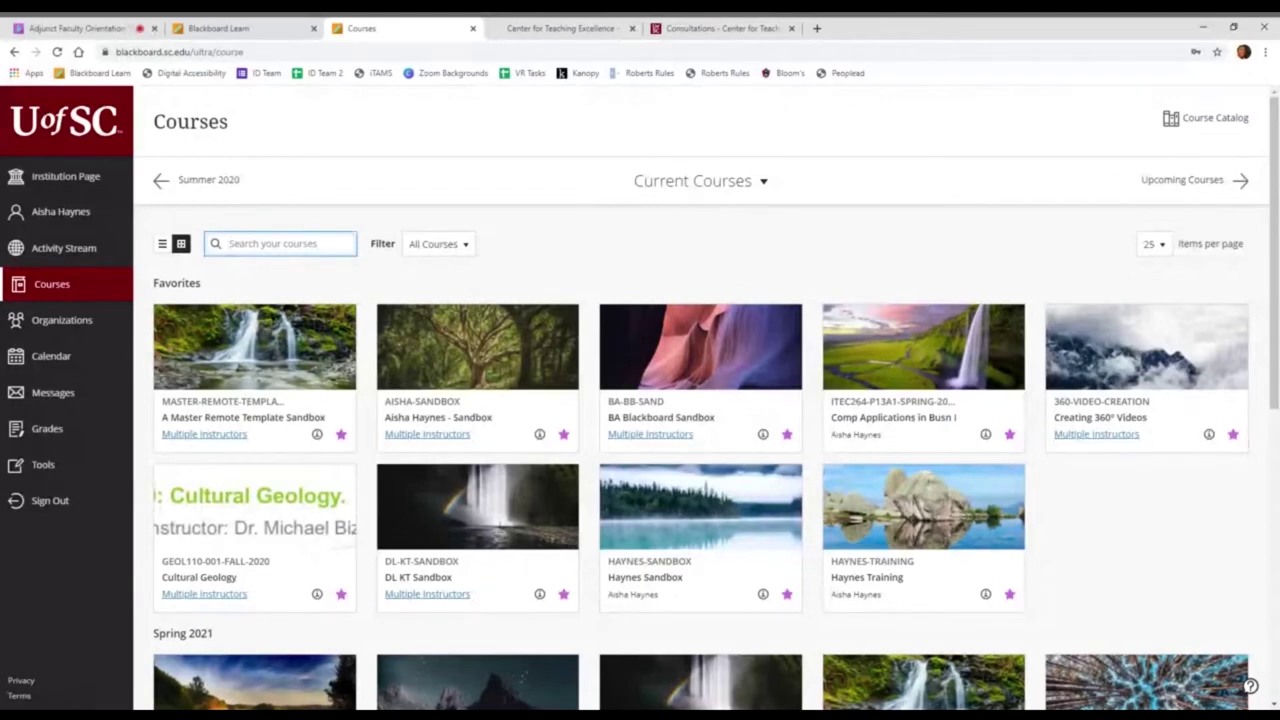
click(462, 247)
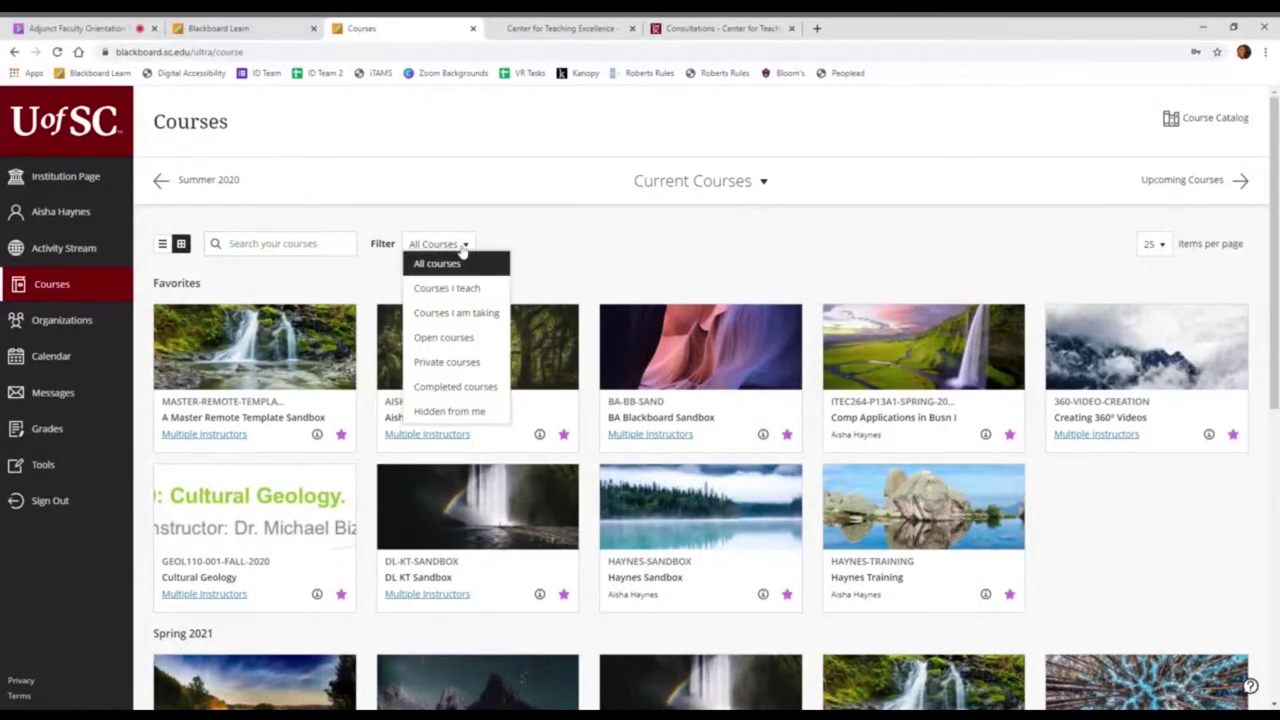
click(715, 226)
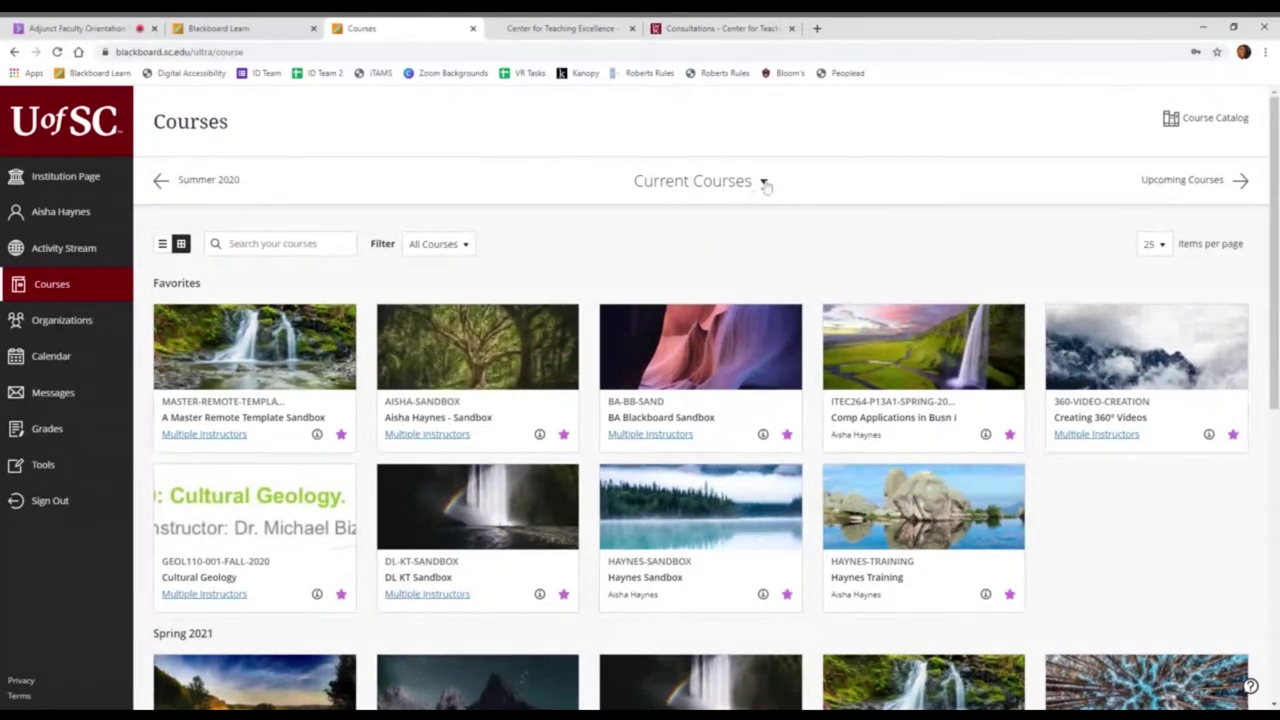
Step: Look through the available terms in the Current Courses selection and close it without changing the term
click(760, 181)
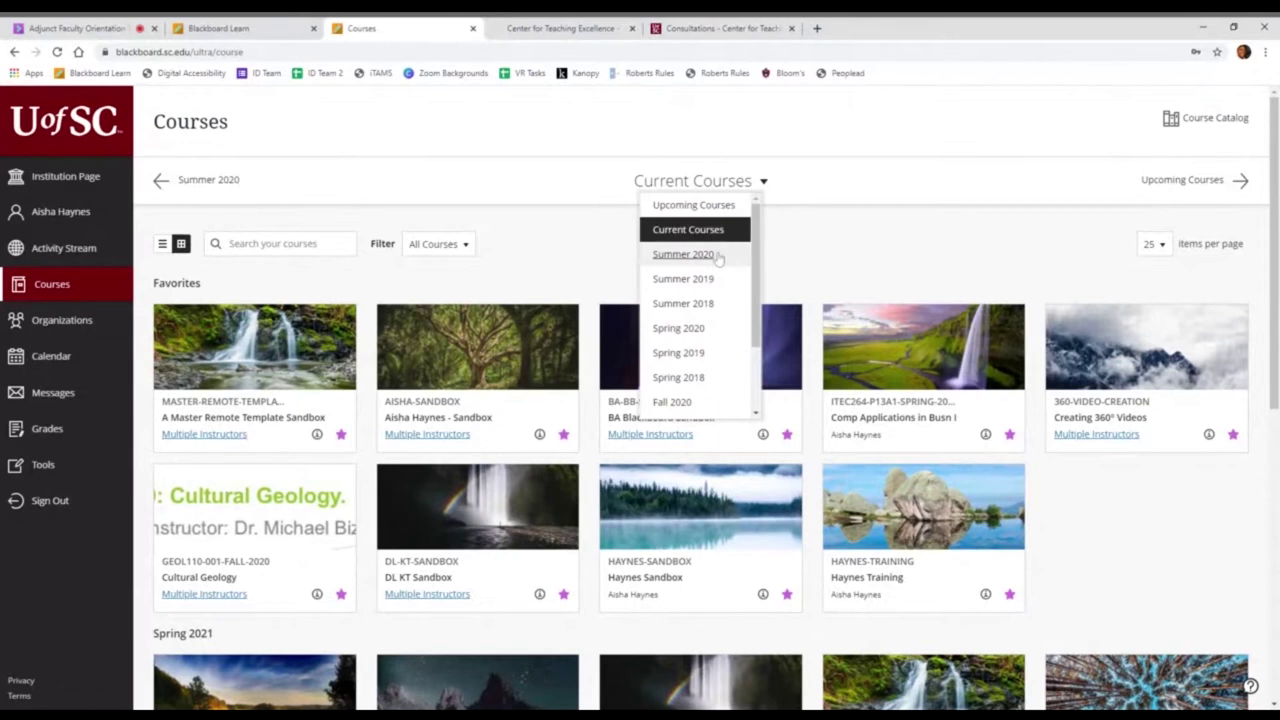
scroll(726, 272, down, 1)
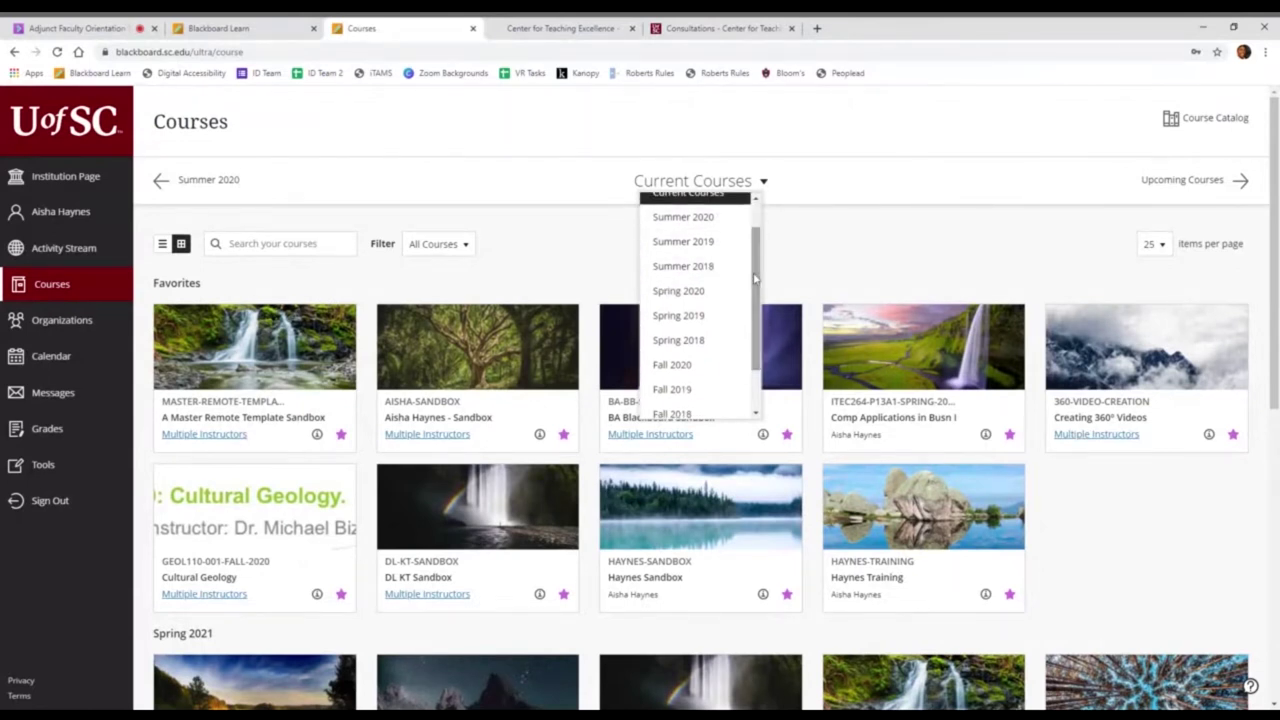
drag(757, 258, 757, 283)
scroll(670, 245, up, 2)
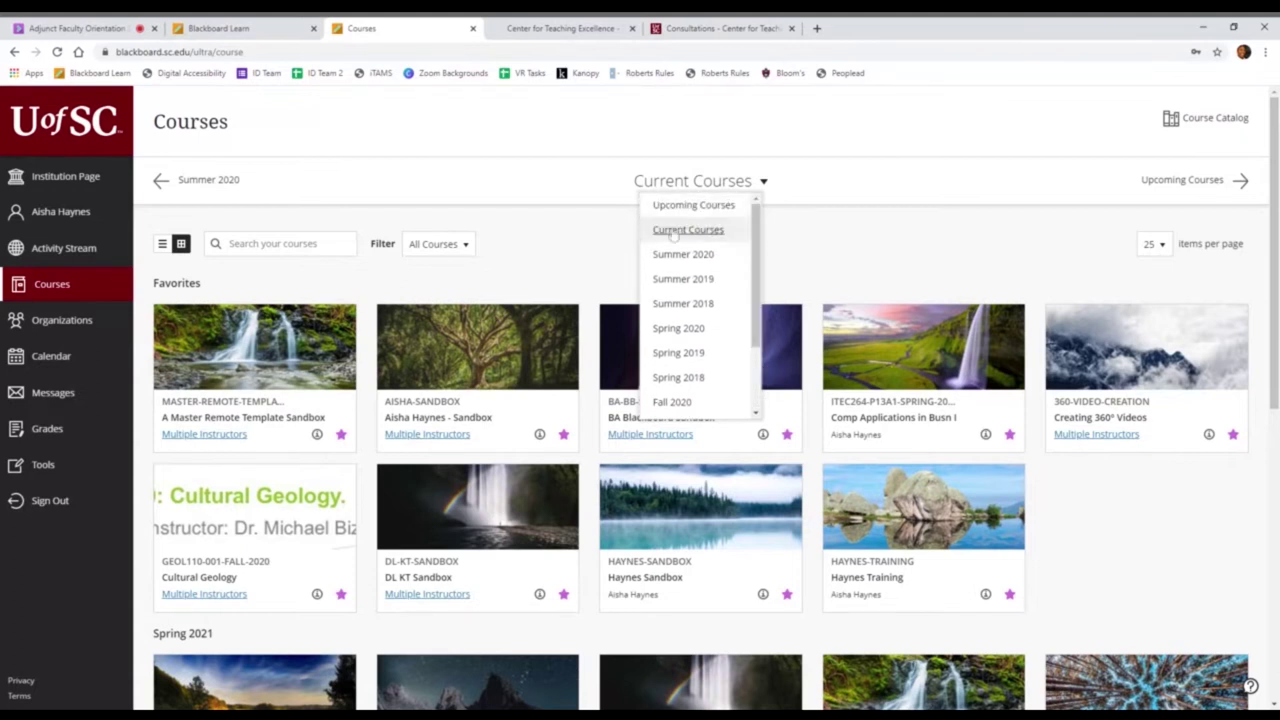
mouse_move(757, 226)
mouse_down()
mouse_move(757, 266)
mouse_move(755, 215)
mouse_up()
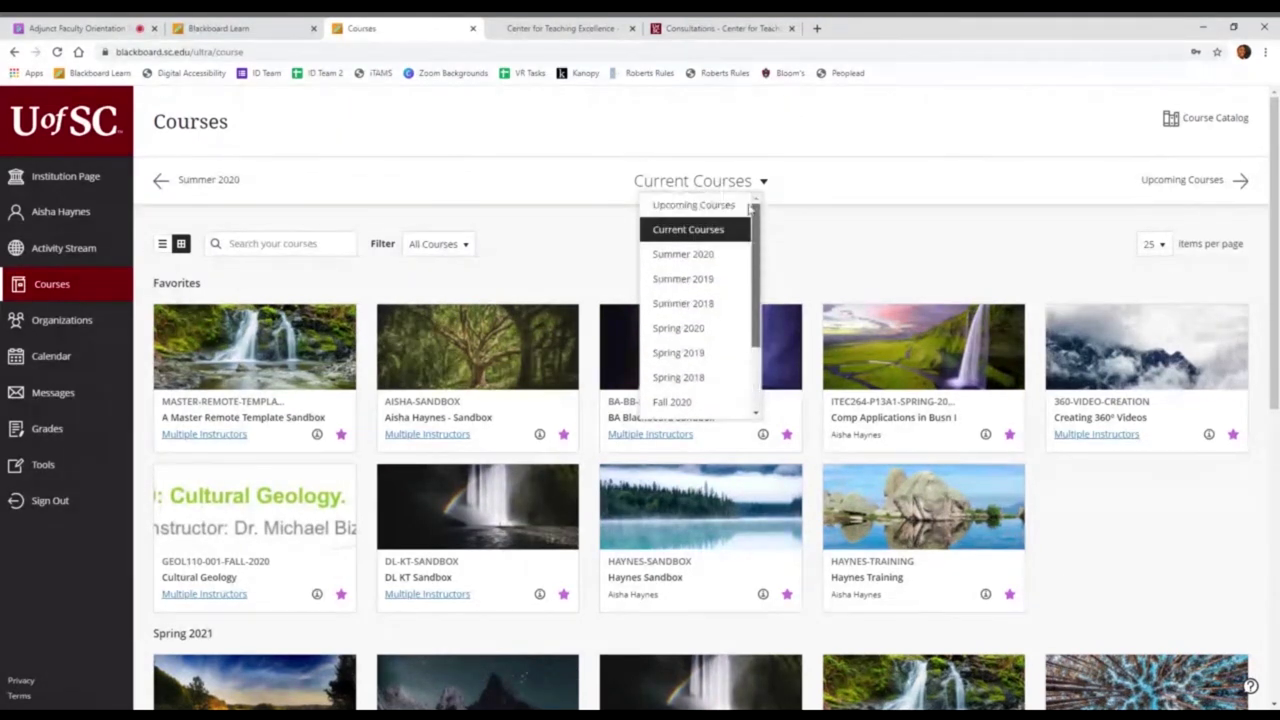
click(809, 217)
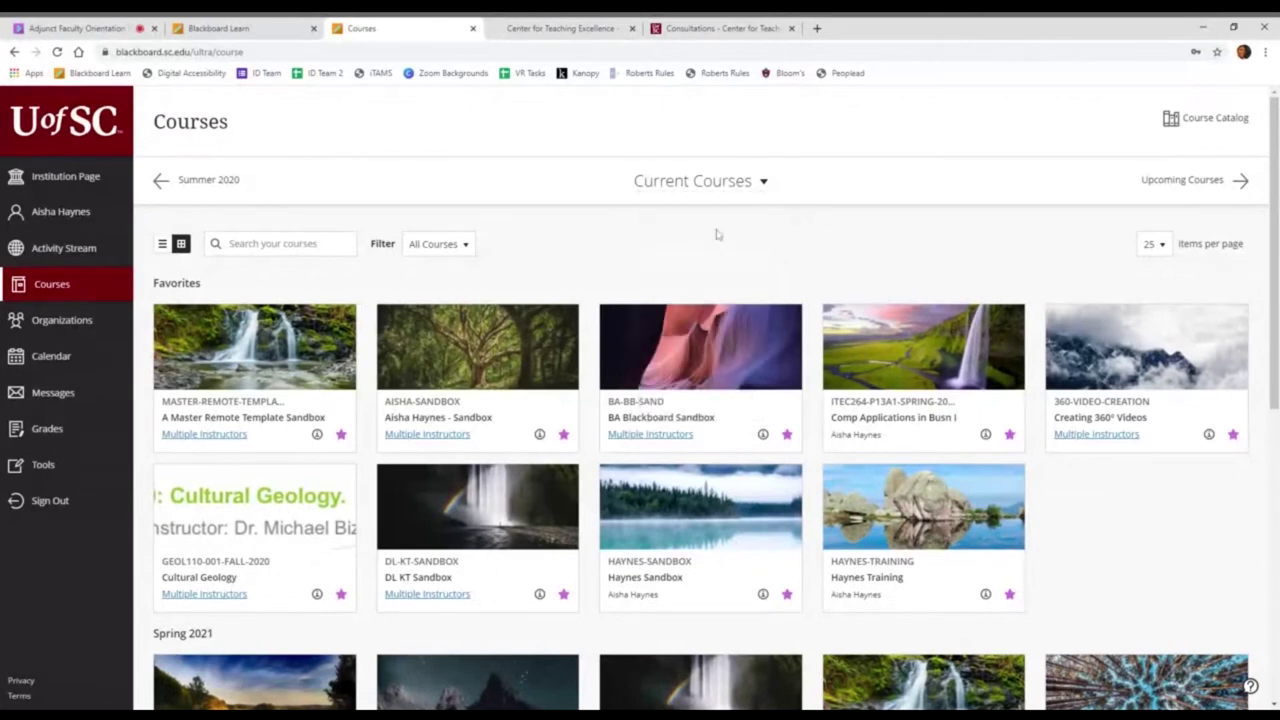
Step: Add the first sandbox course under Spring 2021 to the favorites and remove the Cultural Geology course from them
scroll(510, 264, down, 1)
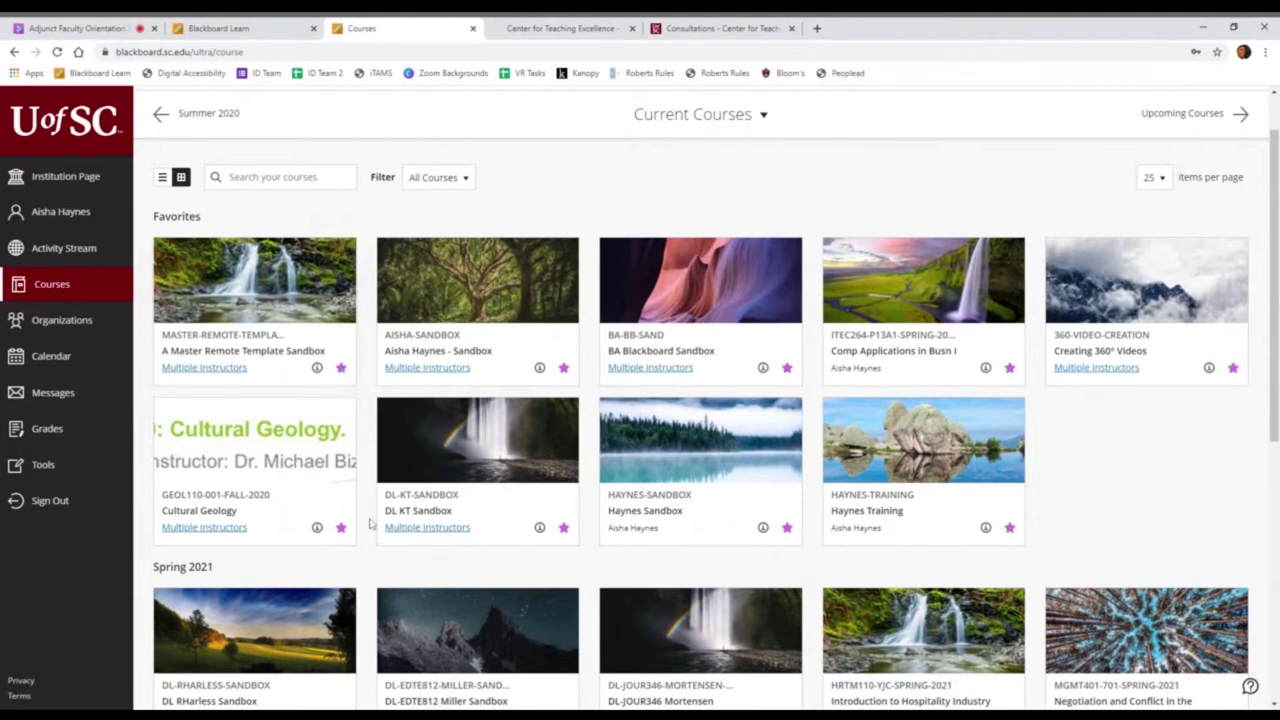
scroll(368, 522, down, 2)
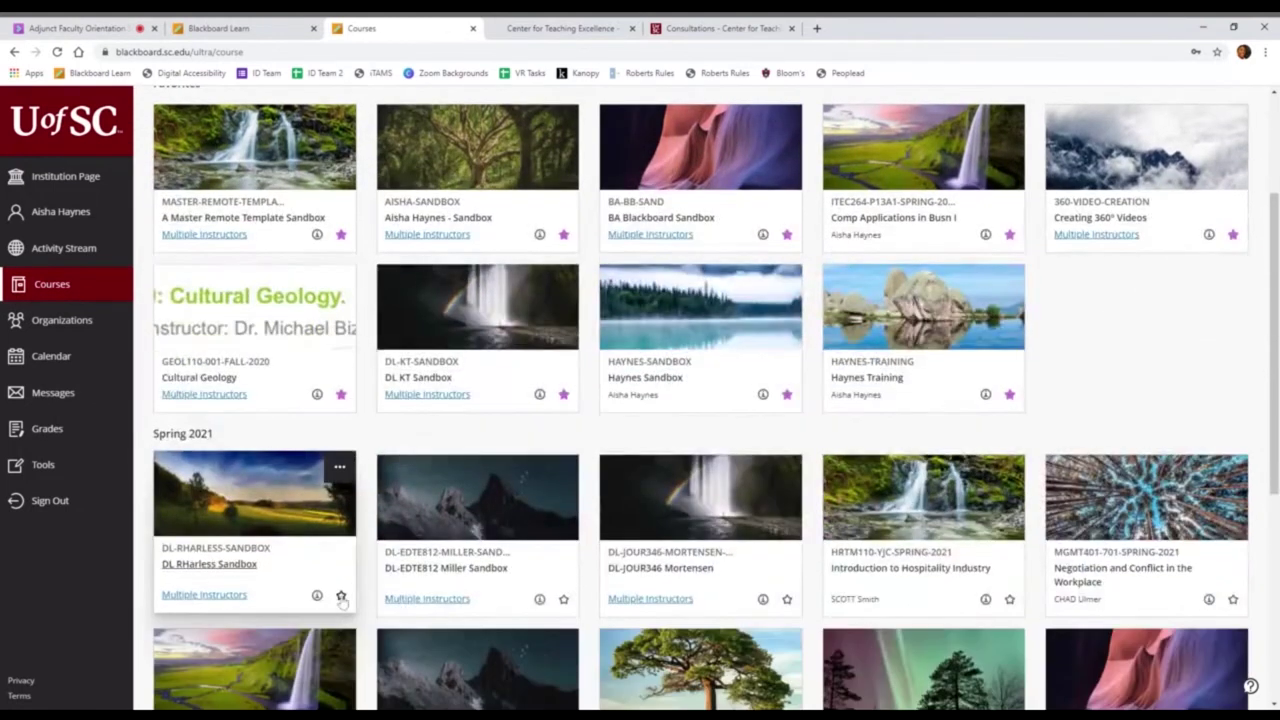
click(341, 597)
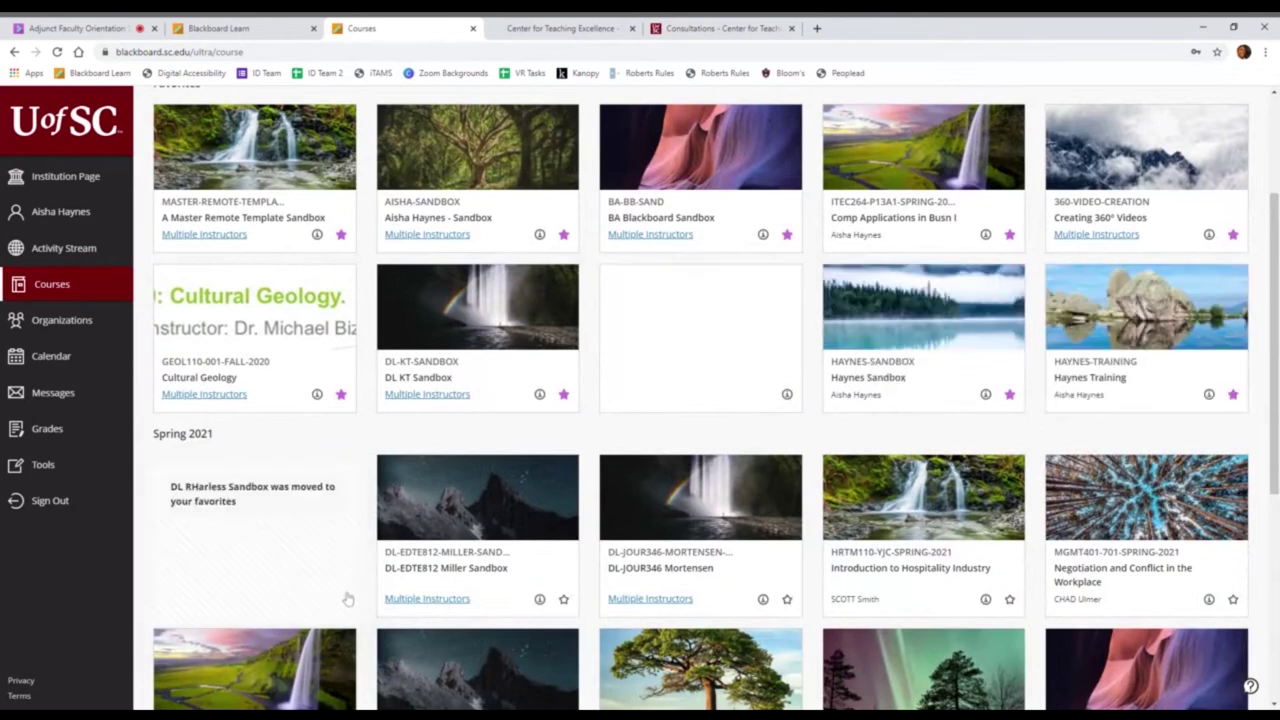
scroll(438, 437, up, 2)
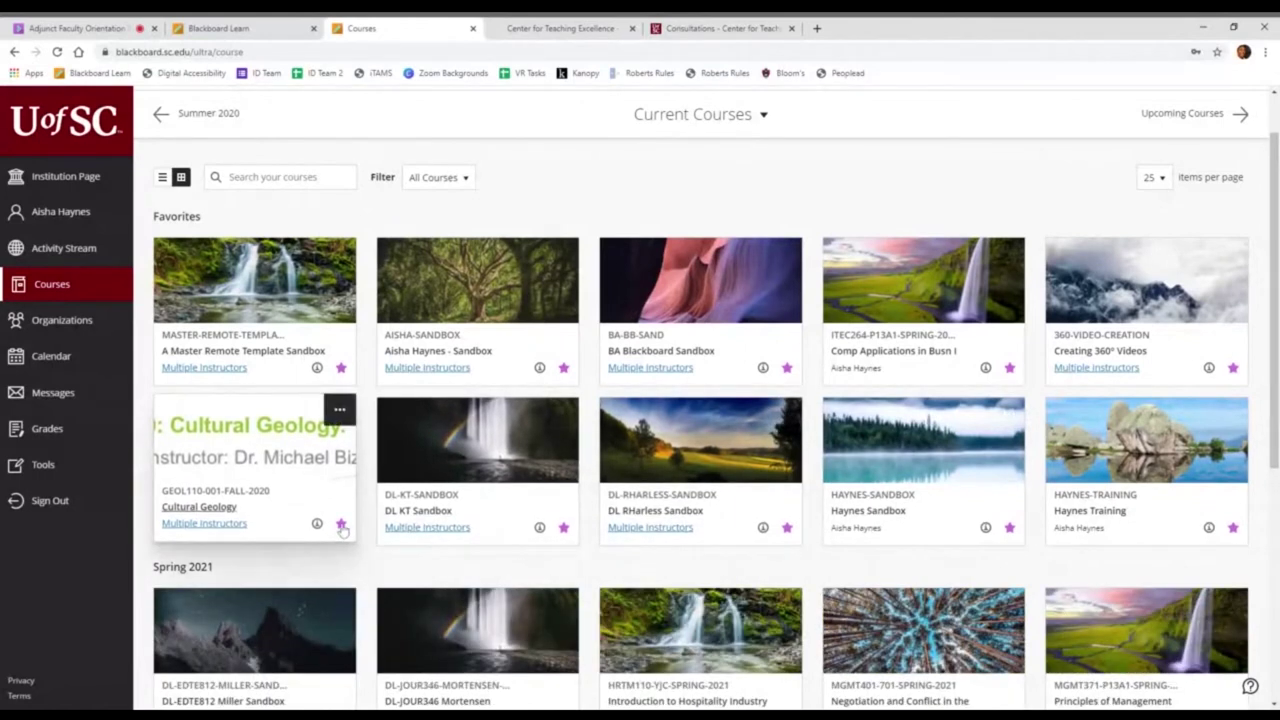
click(341, 525)
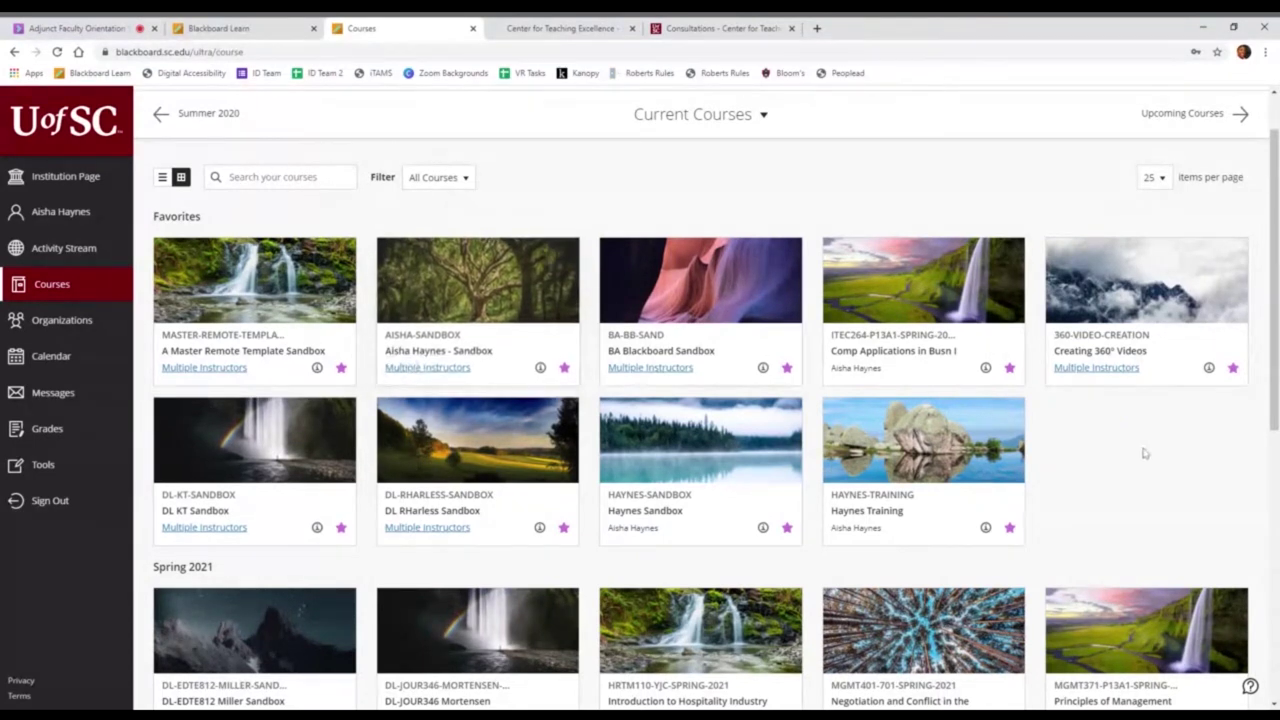
Step: Open the instructor's training course, the last one in Favorites, and turn on Student Preview mode
click(884, 512)
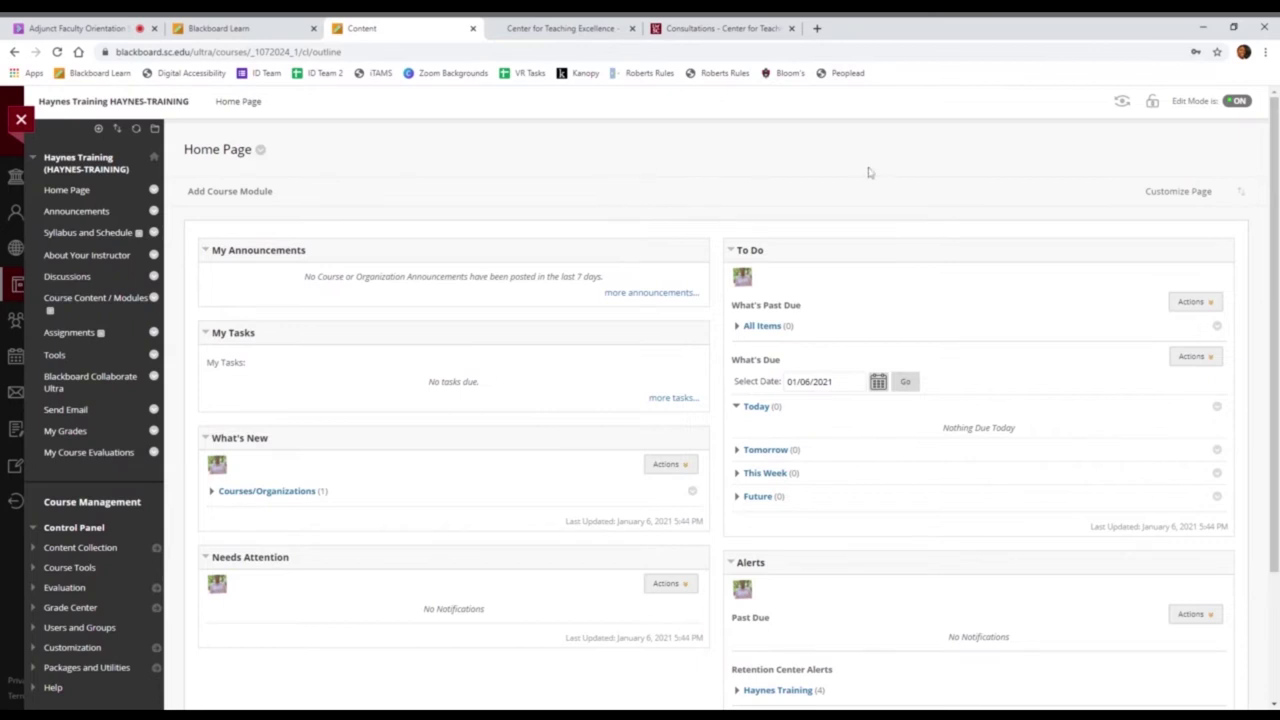
click(1122, 102)
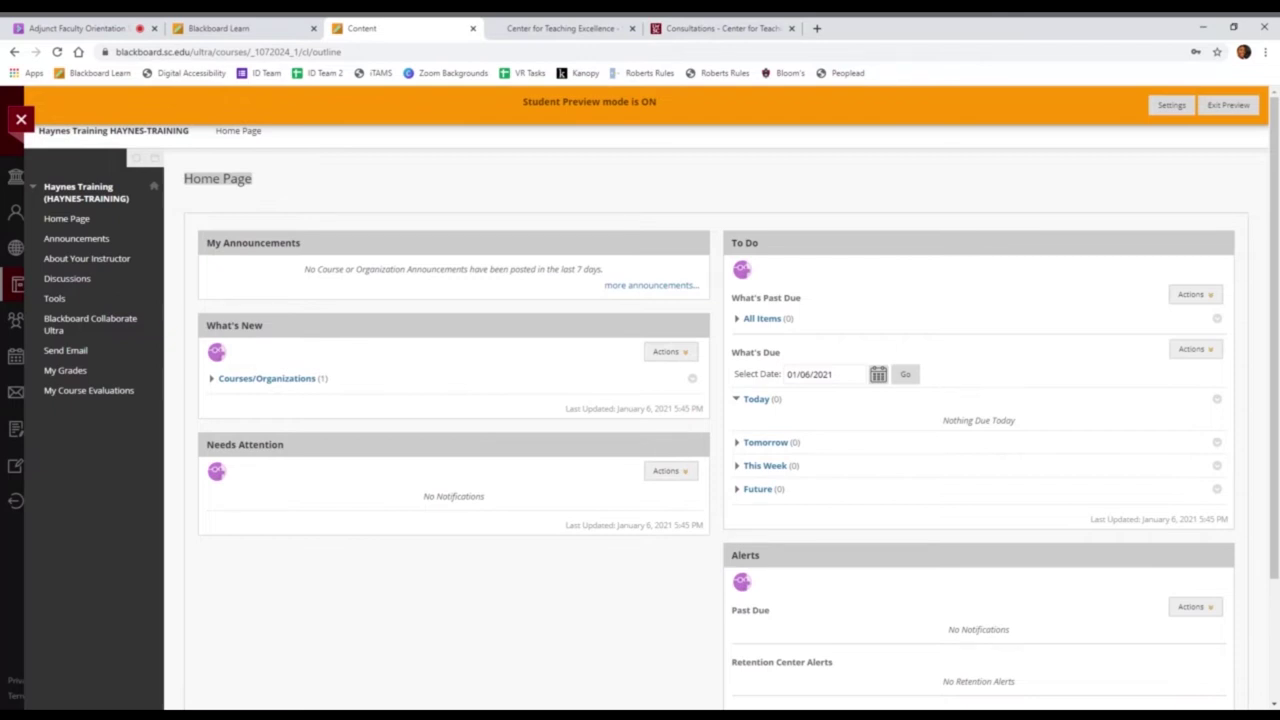
Step: Exit Student Preview, deleting the preview user and all of its data
click(1232, 106)
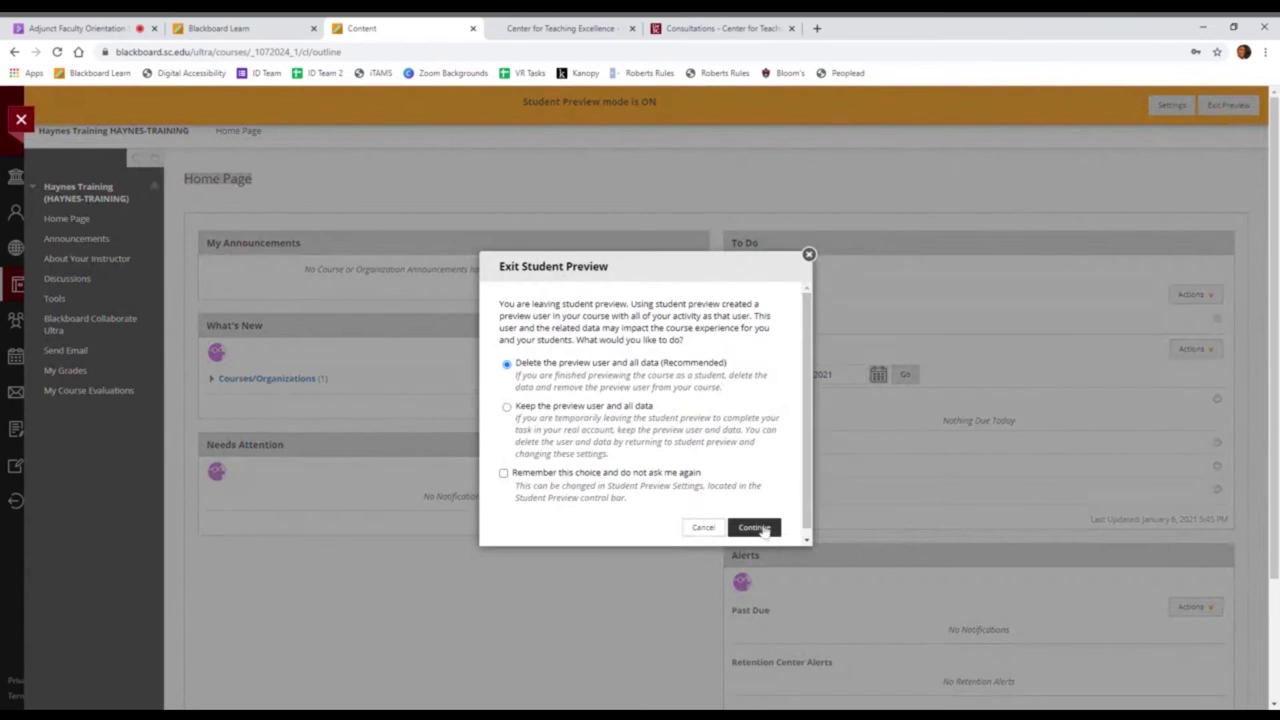
click(755, 528)
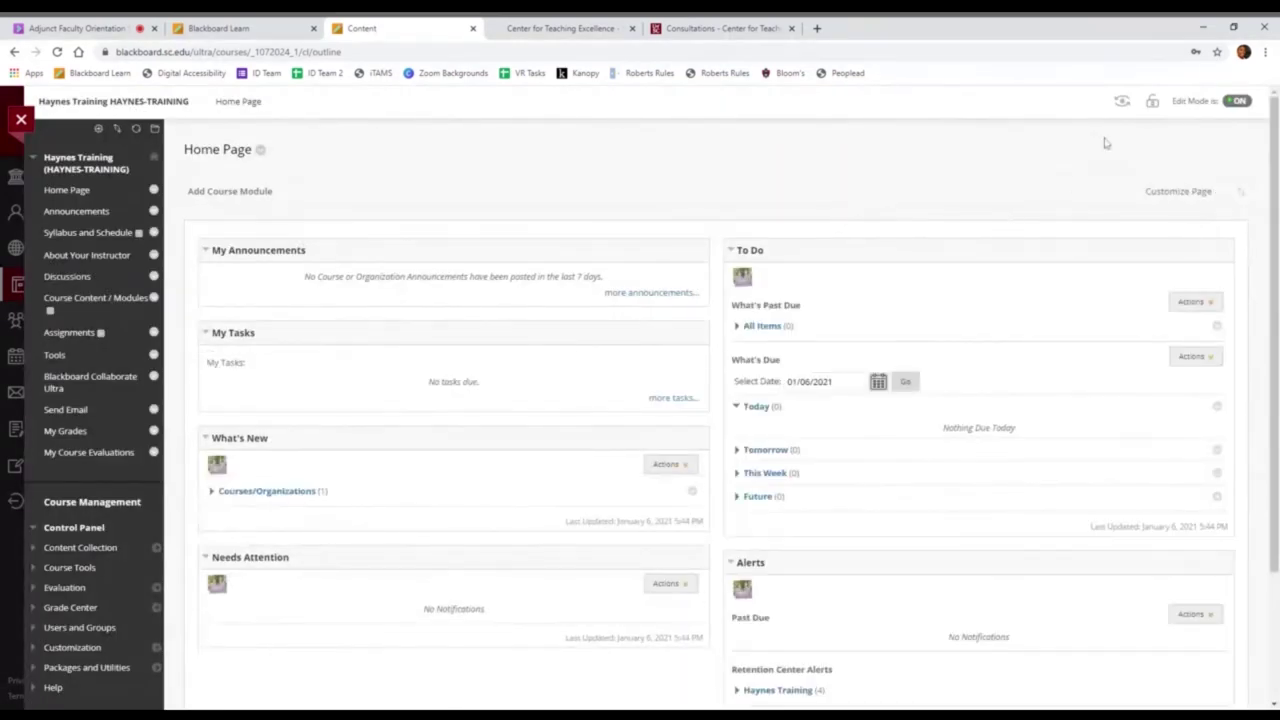
Step: Make the course unavailable and available again, and turn Edit Mode off and back on
click(1153, 104)
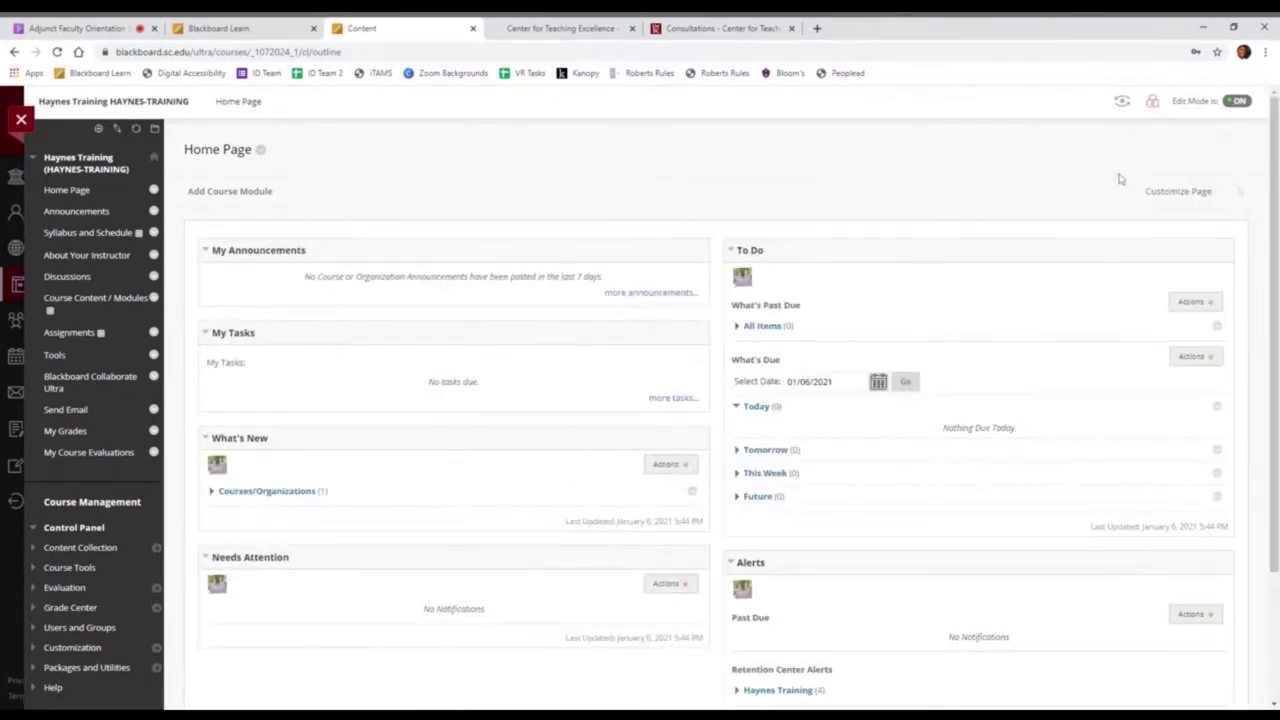
click(1154, 104)
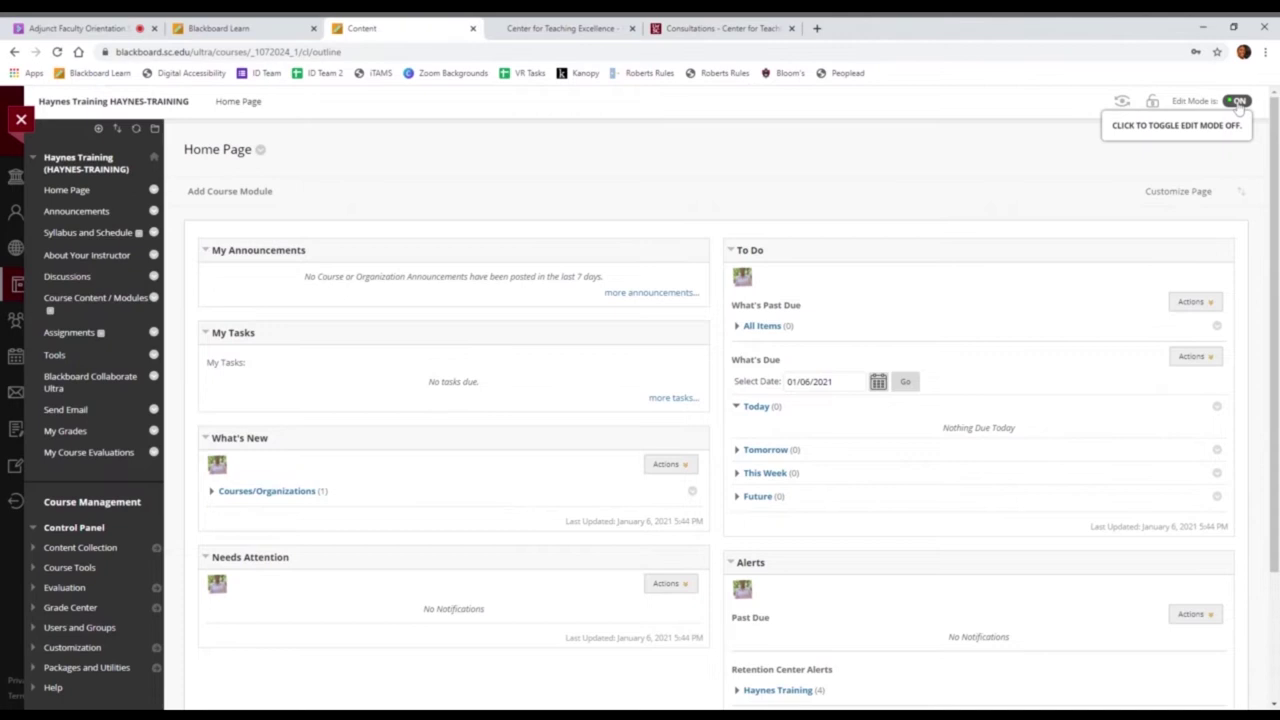
click(1239, 102)
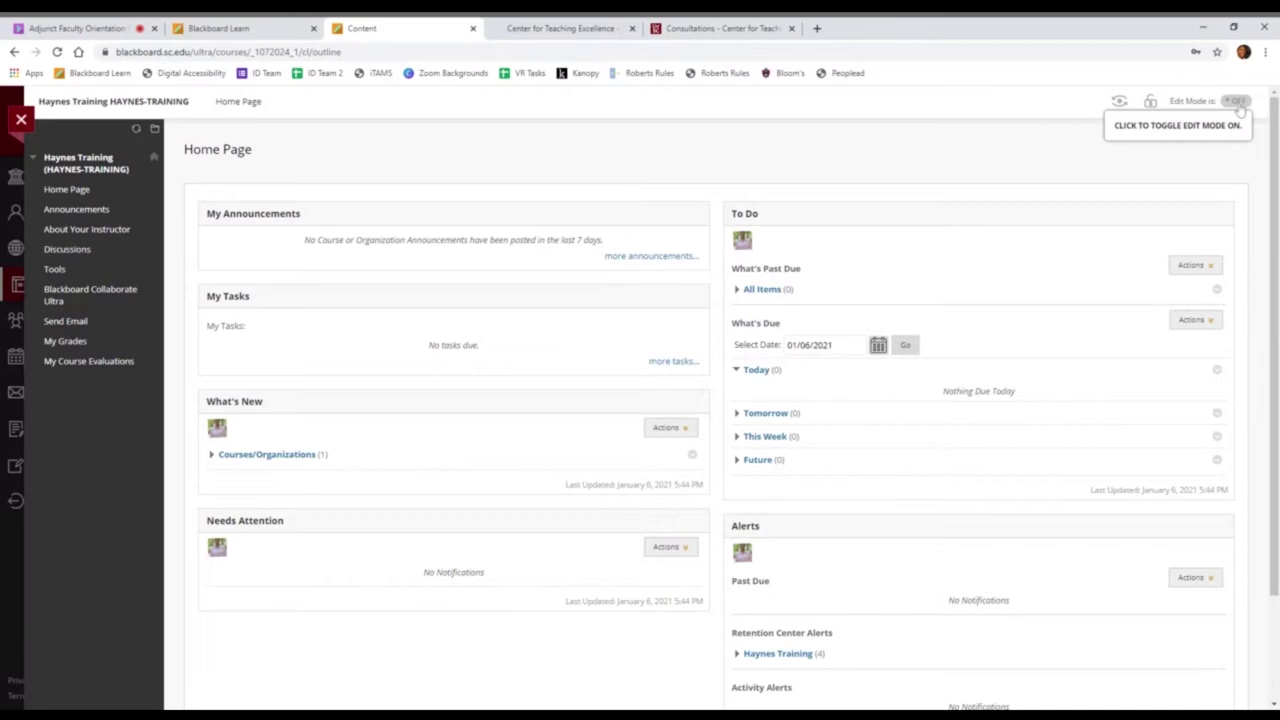
click(1239, 102)
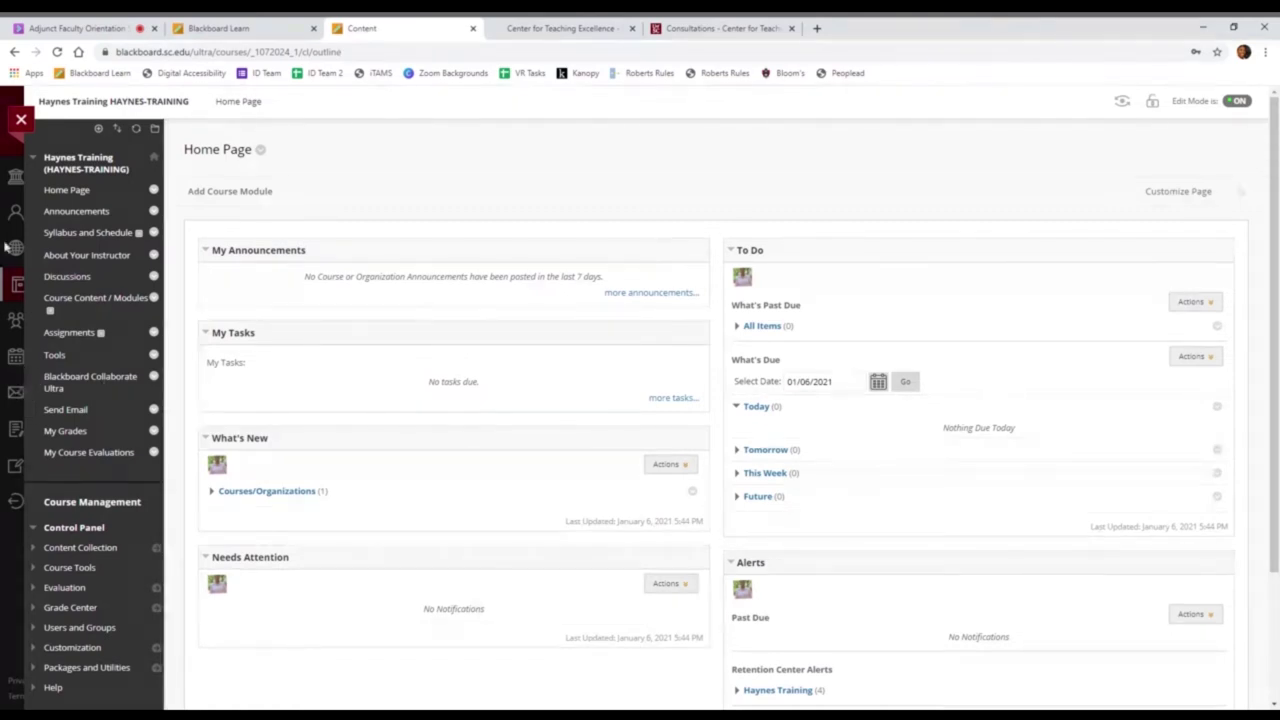
Step: Check the Home Page link's options, and reorder the course menu with Course Content / Modules first and Home Page below Discussions
click(154, 191)
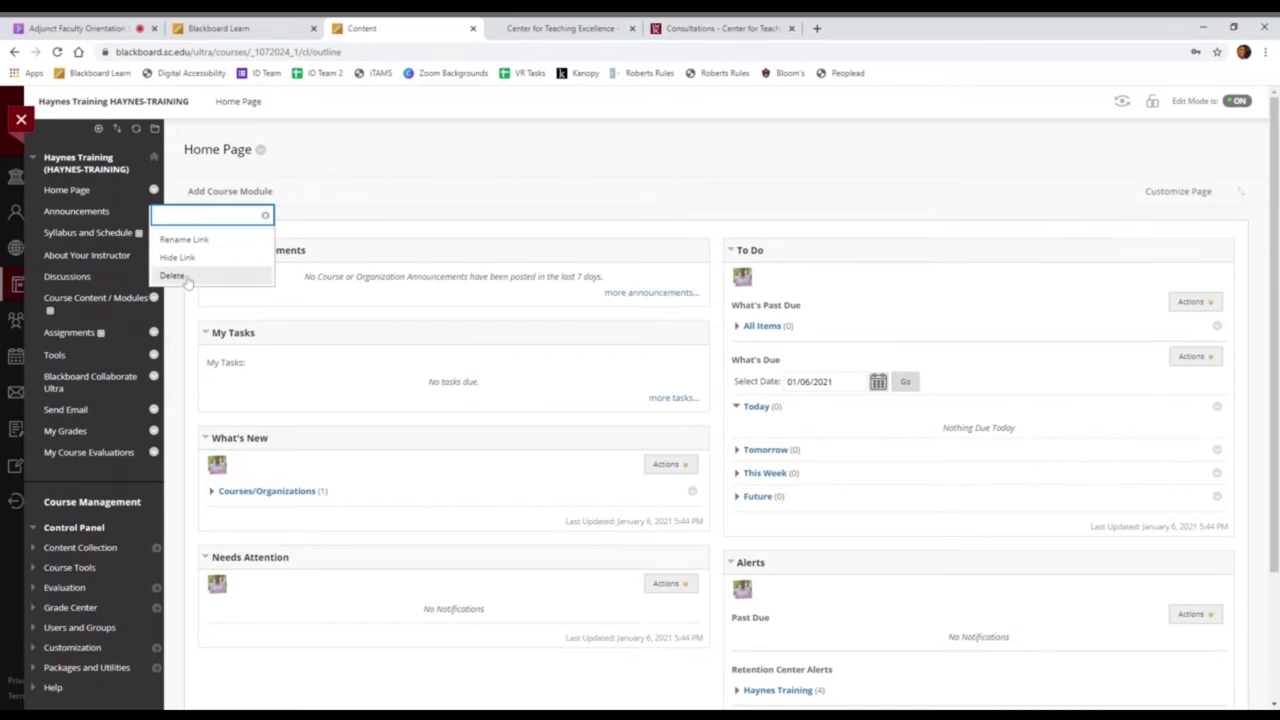
click(305, 191)
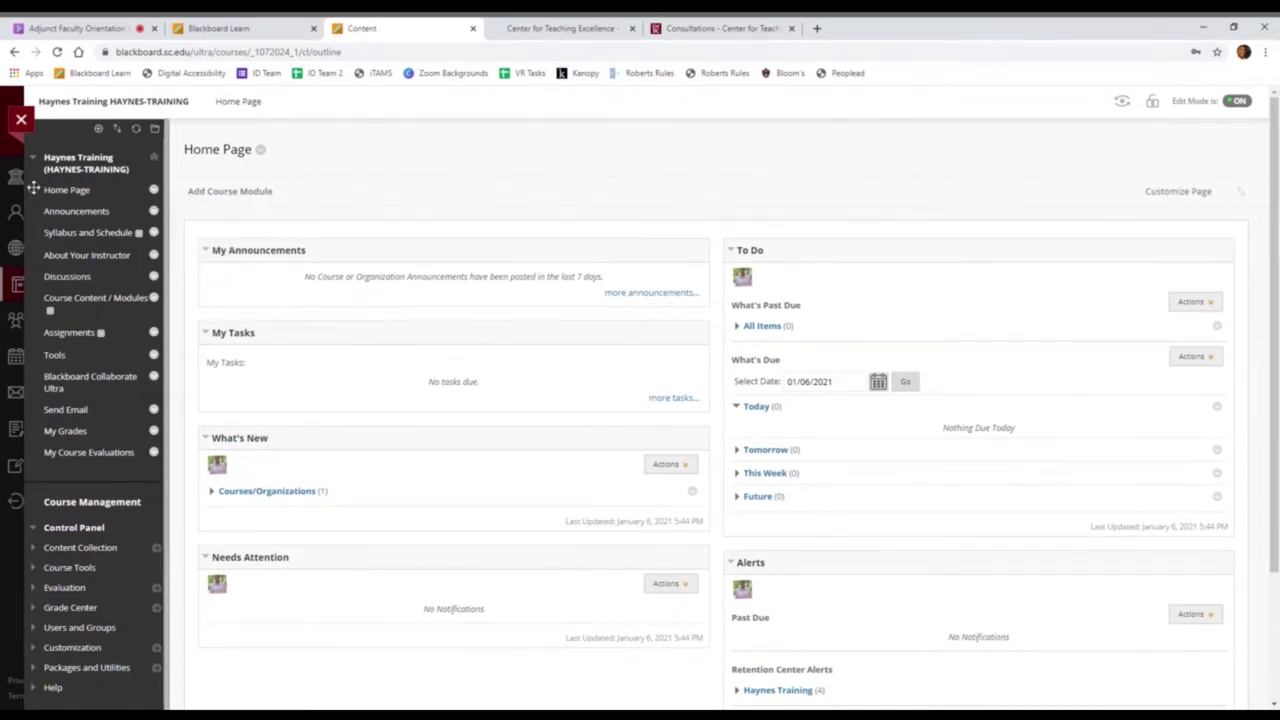
mouse_move(33, 186)
mouse_down()
mouse_move(47, 325)
mouse_move(33, 192)
mouse_up()
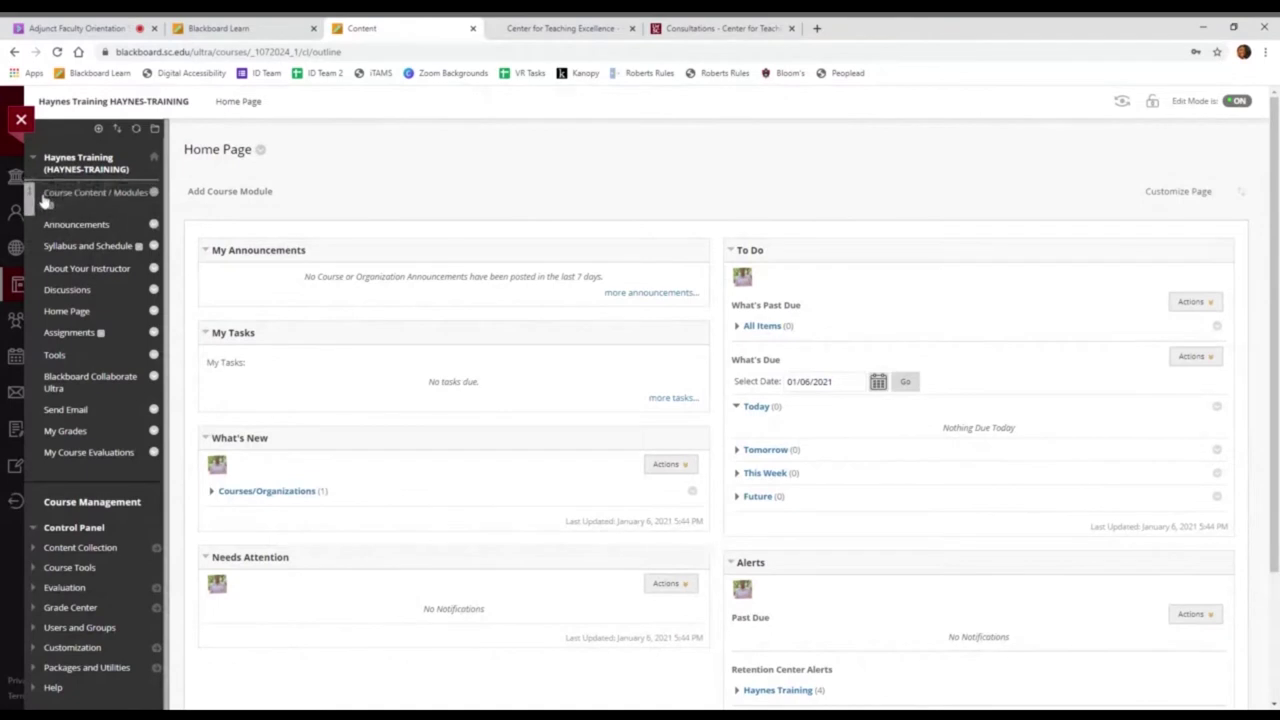
Step: Try the Reorder Menu Items tool by moving About Your Instructor up two places and back down, and submit the order
click(117, 130)
click(190, 230)
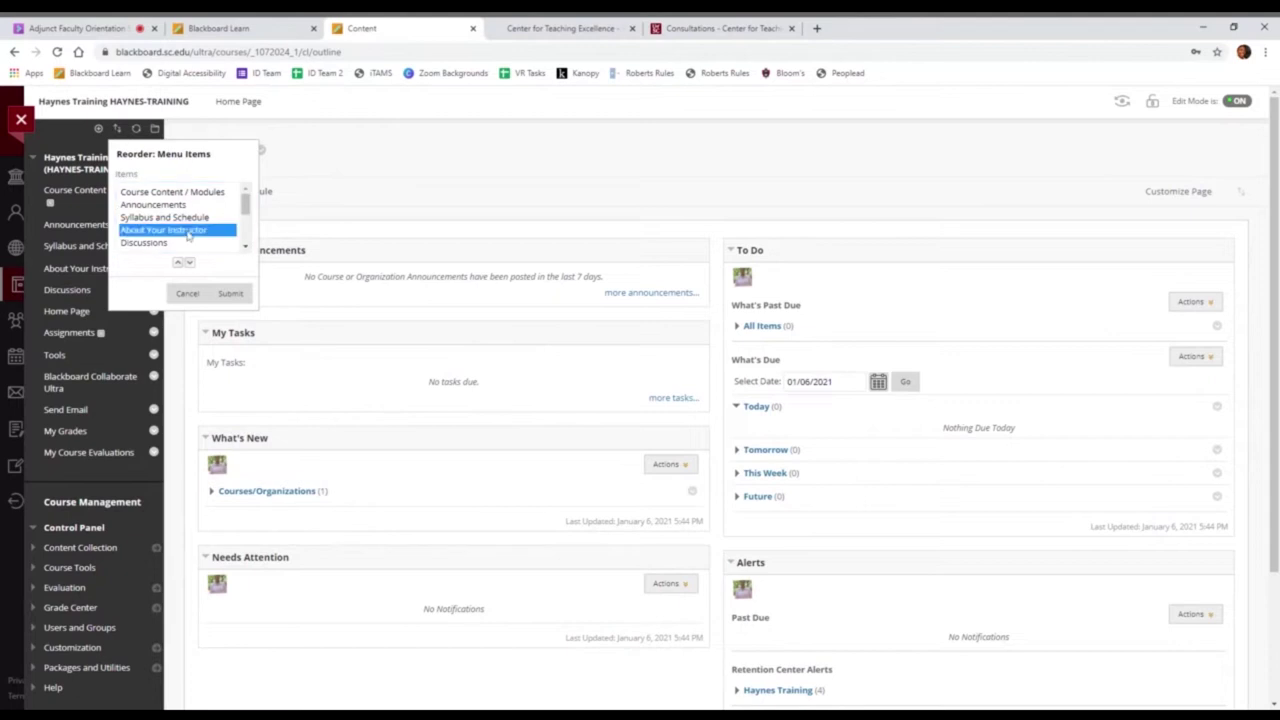
click(178, 263)
click(178, 263)
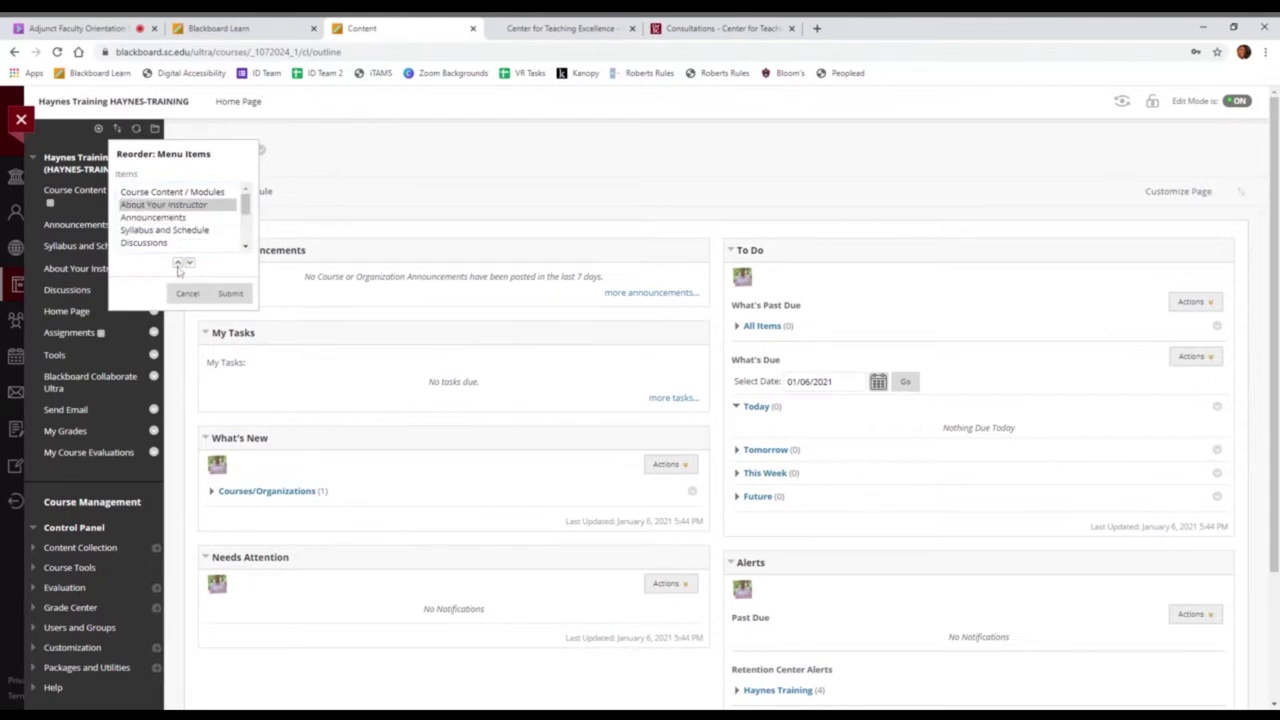
click(189, 263)
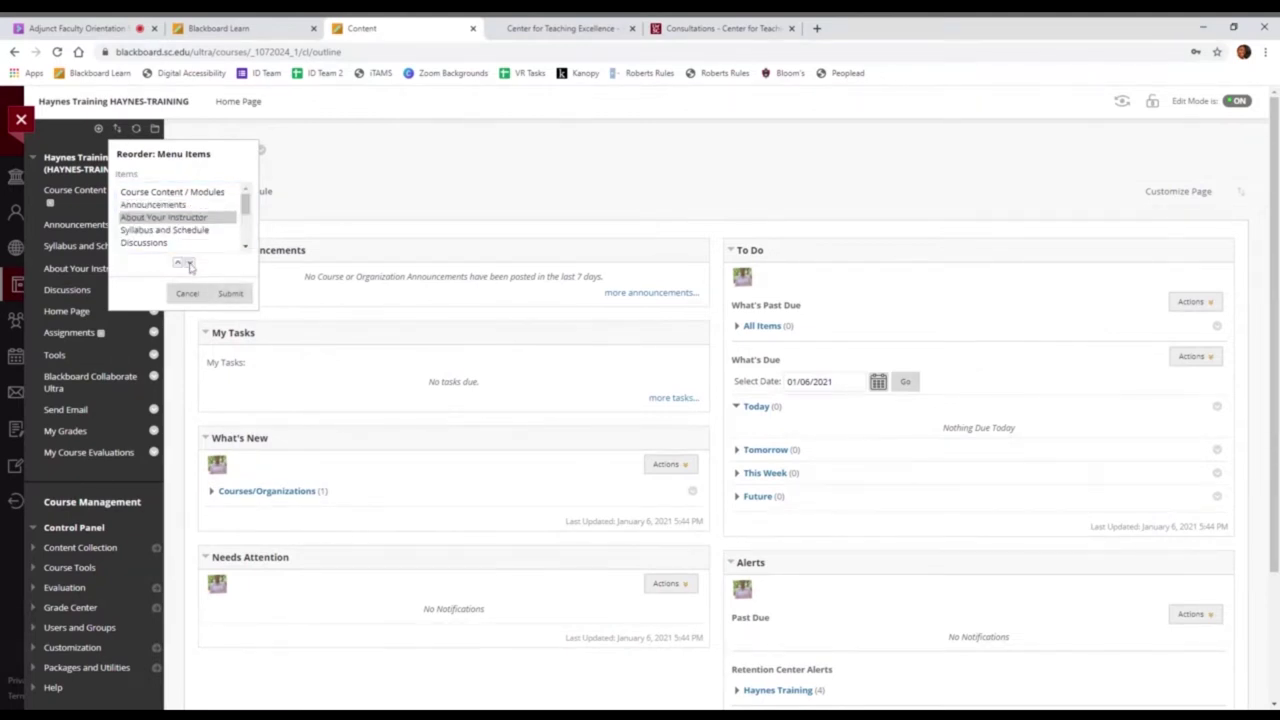
click(189, 263)
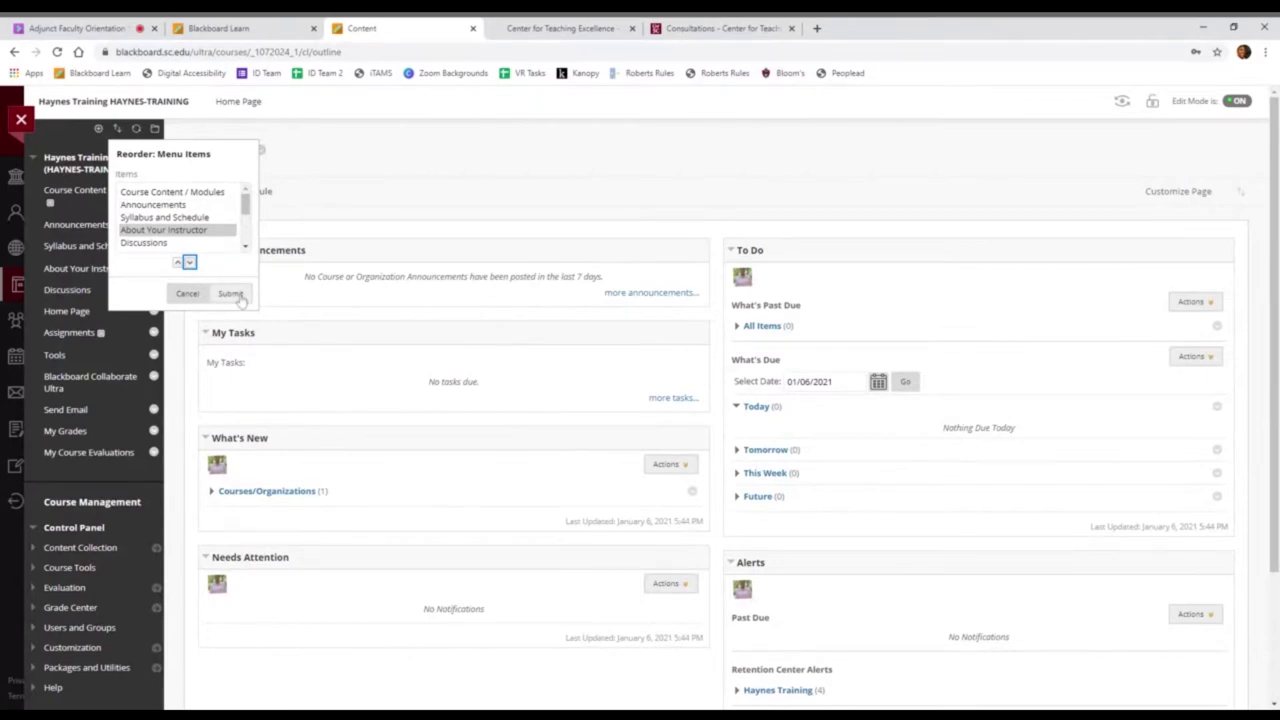
click(236, 296)
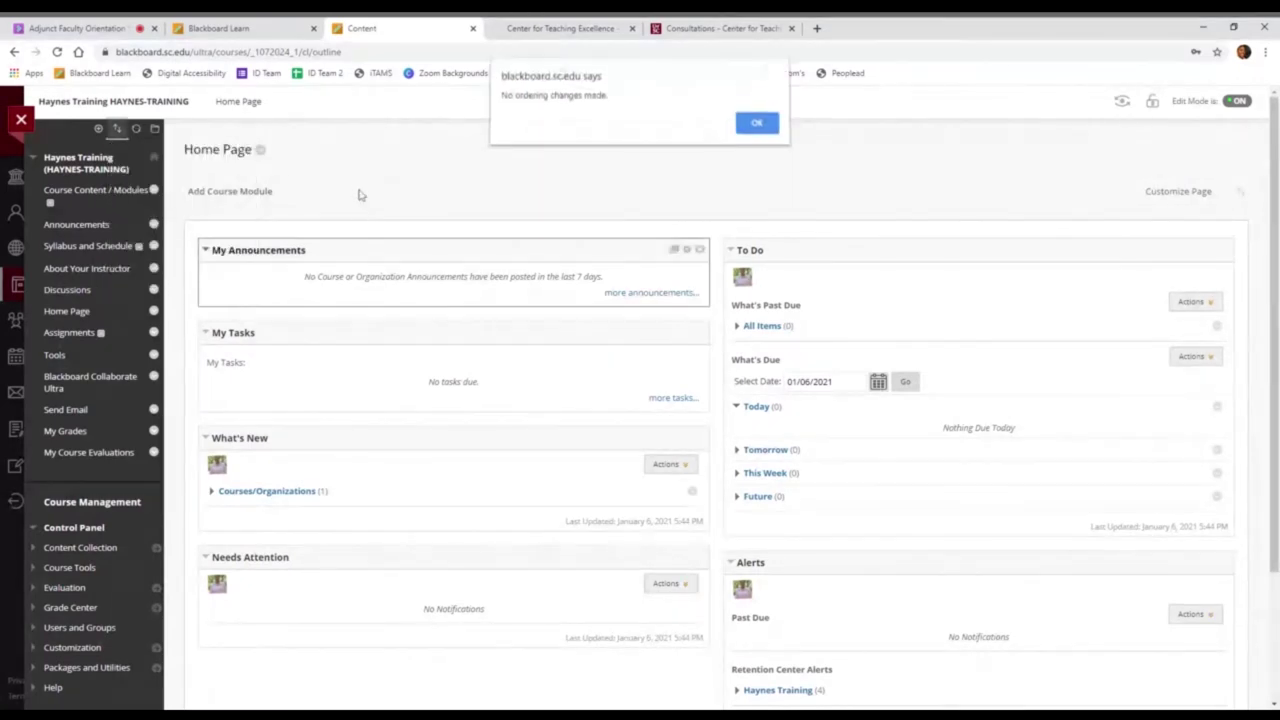
click(757, 128)
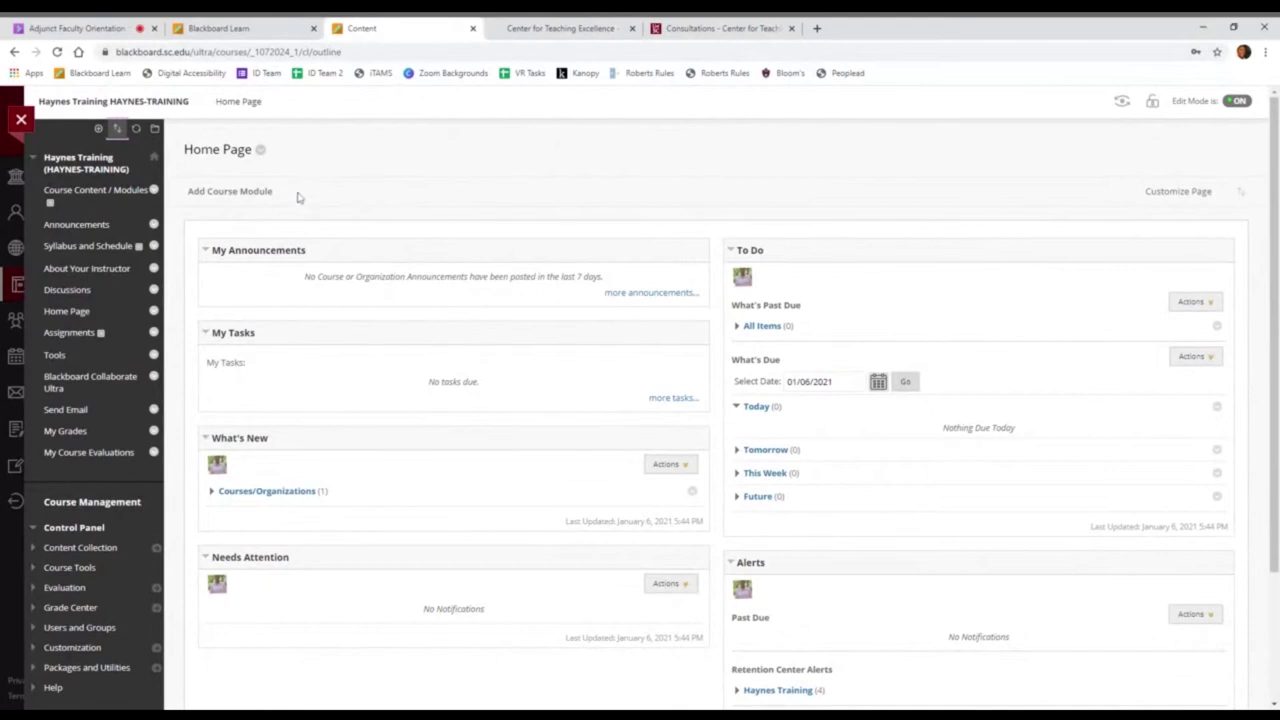
Step: Move Course Content / Modules directly below Announcements in the course menu and open its page
drag(30, 190, 47, 225)
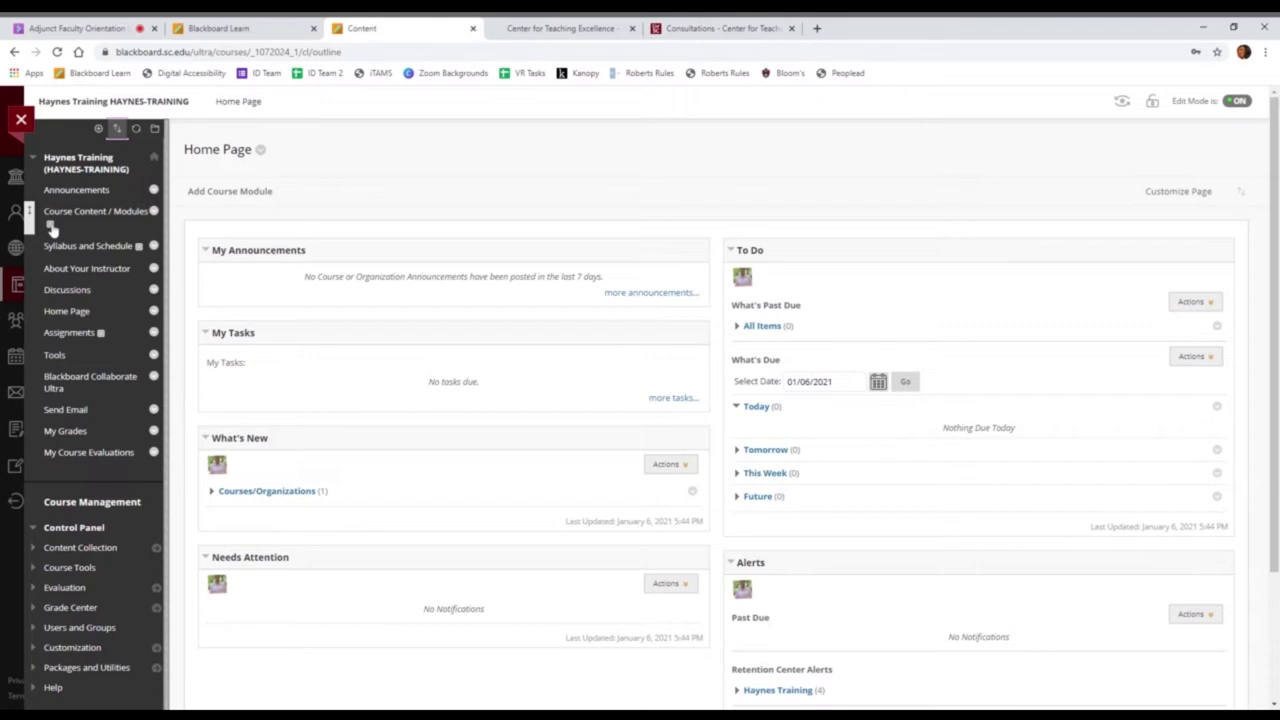
click(82, 216)
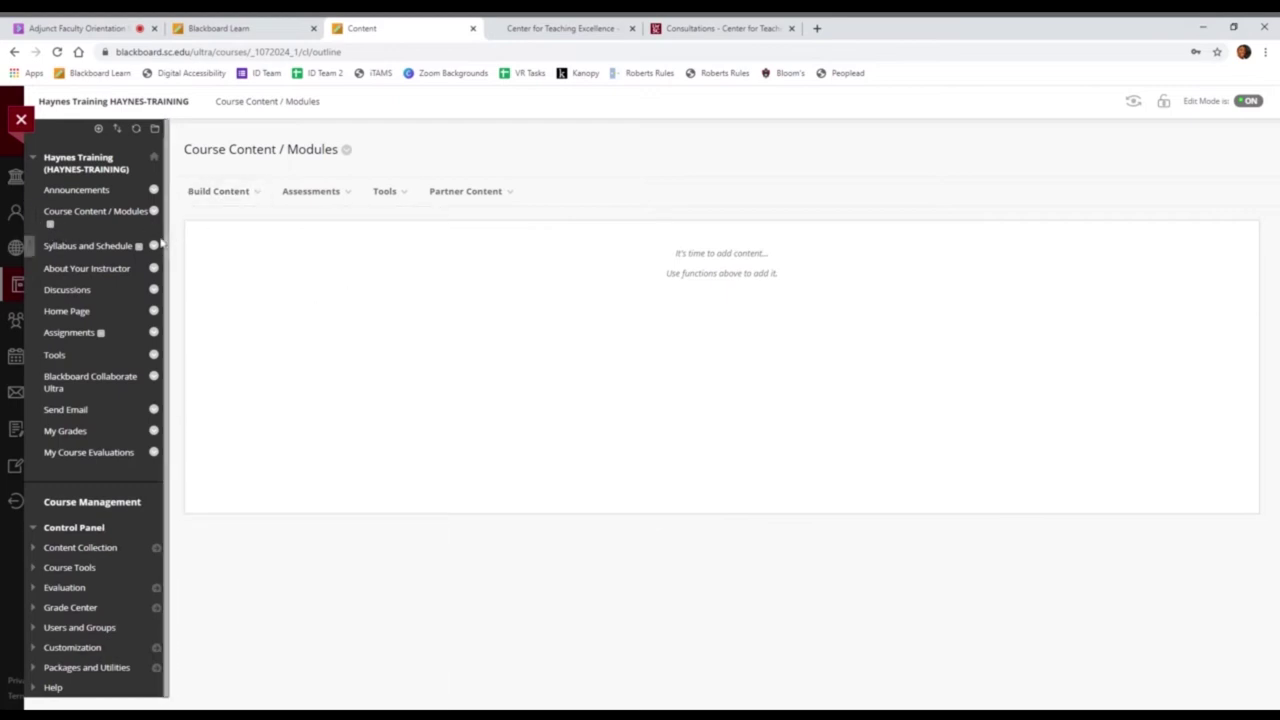
Step: Hide the About Your Instructor link from students and show it again
click(154, 269)
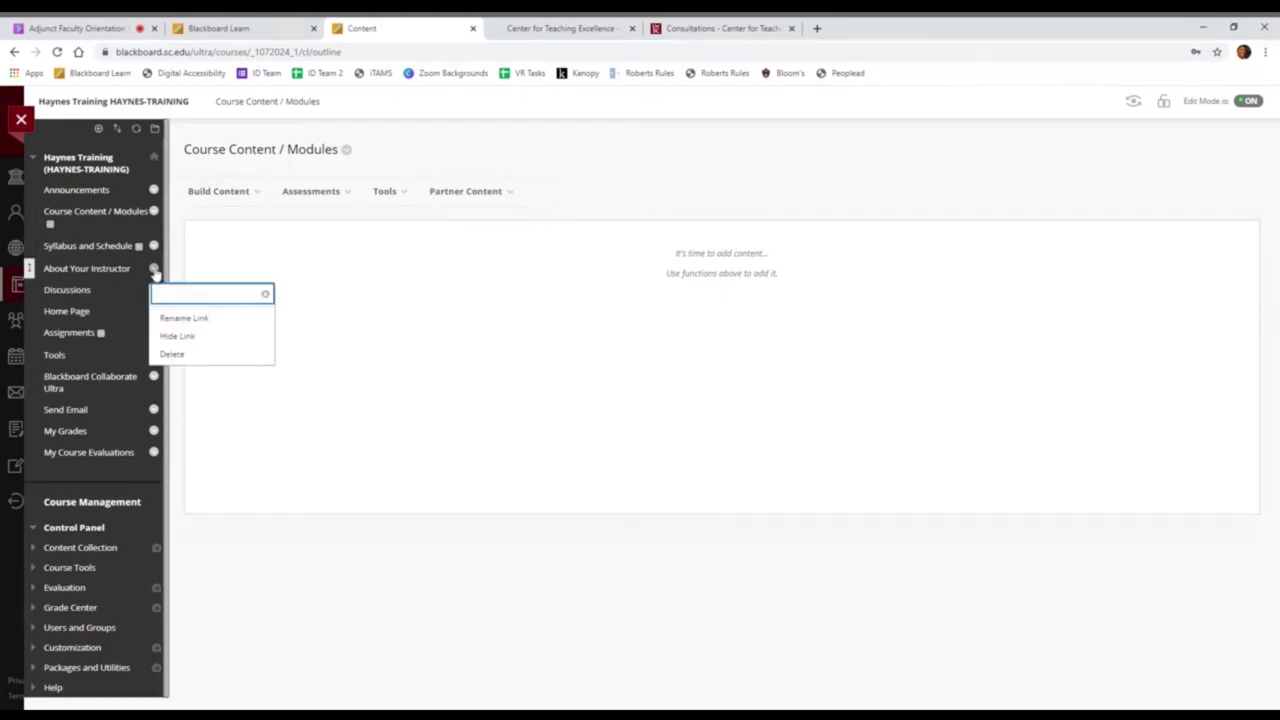
click(196, 336)
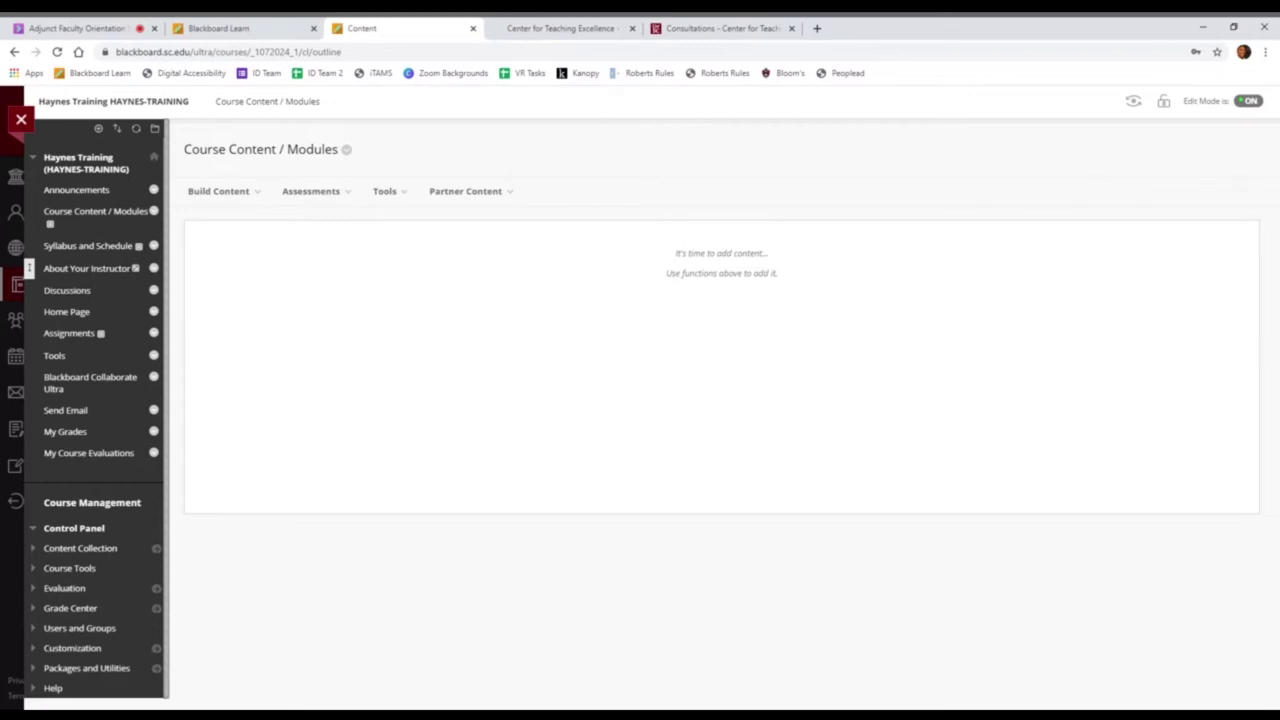
click(153, 290)
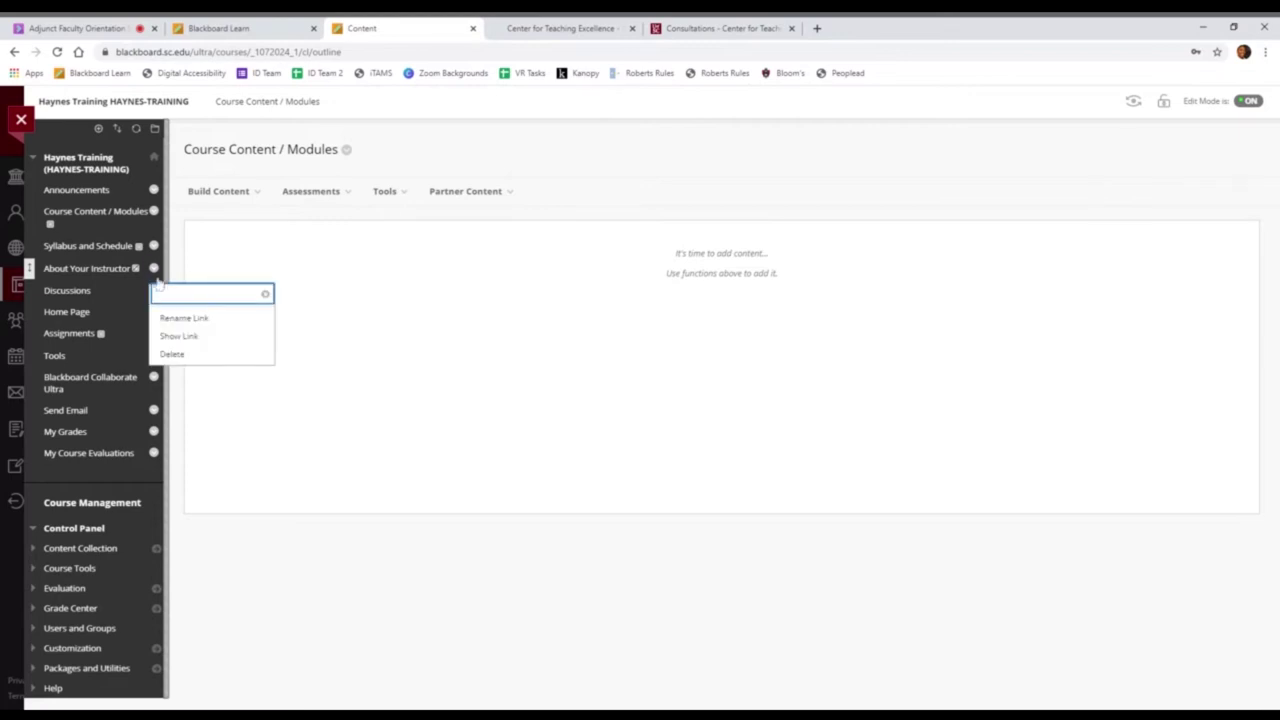
click(183, 336)
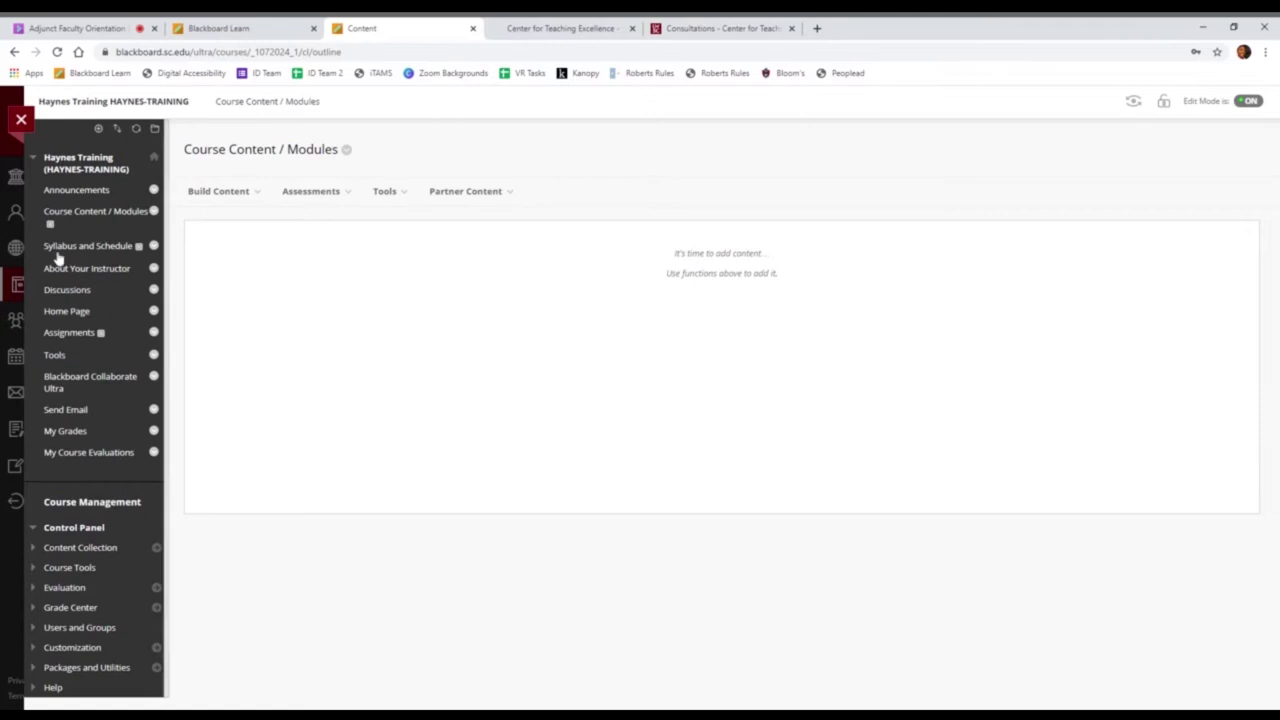
Step: Move Course Content / Modules between Discussions and Home Page in the course menu, and open Syllabus and Schedule
drag(42, 214, 42, 270)
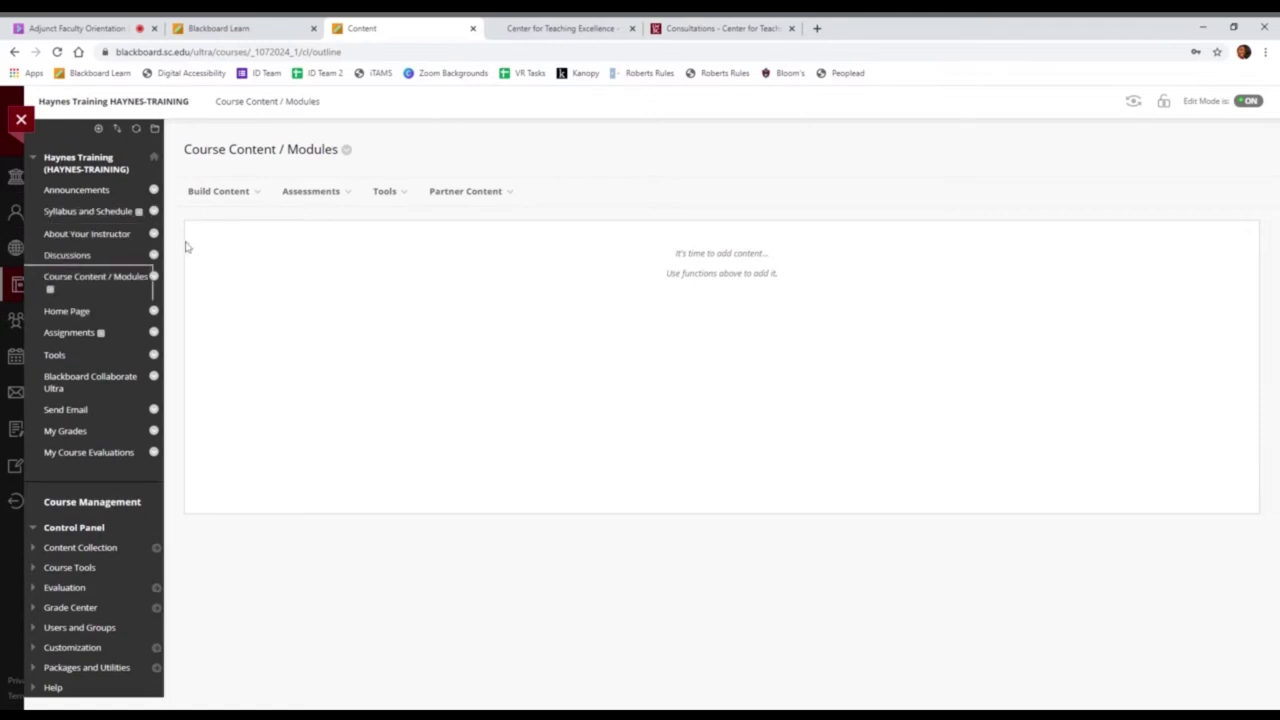
click(90, 213)
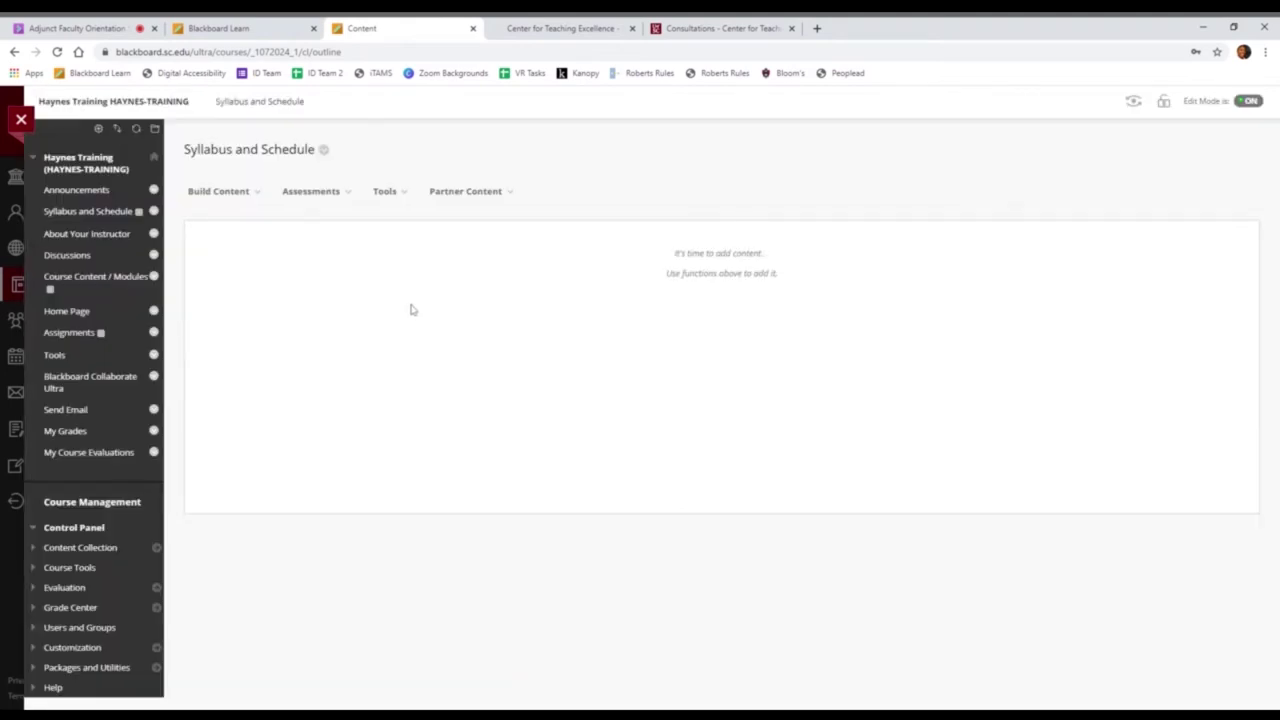
Step: Look through the content, assessment and tool types that can be added to Syllabus and Schedule without adding any
click(245, 196)
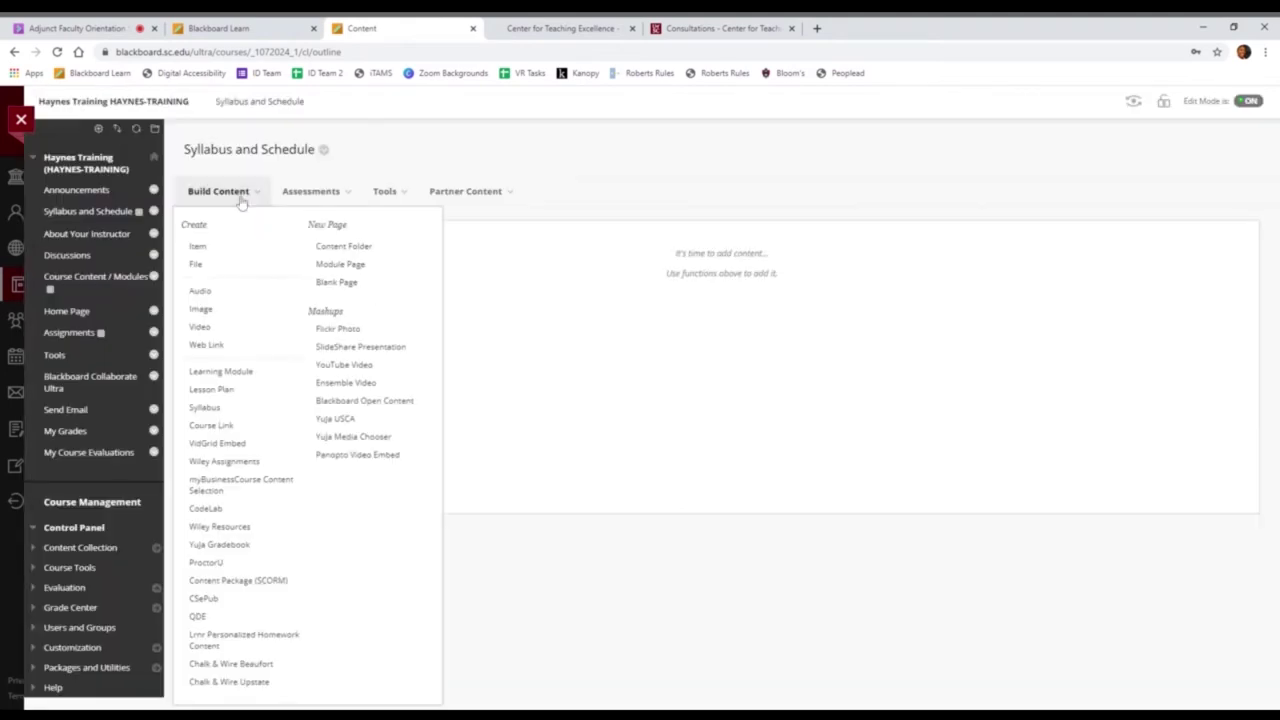
click(311, 191)
click(245, 196)
click(308, 193)
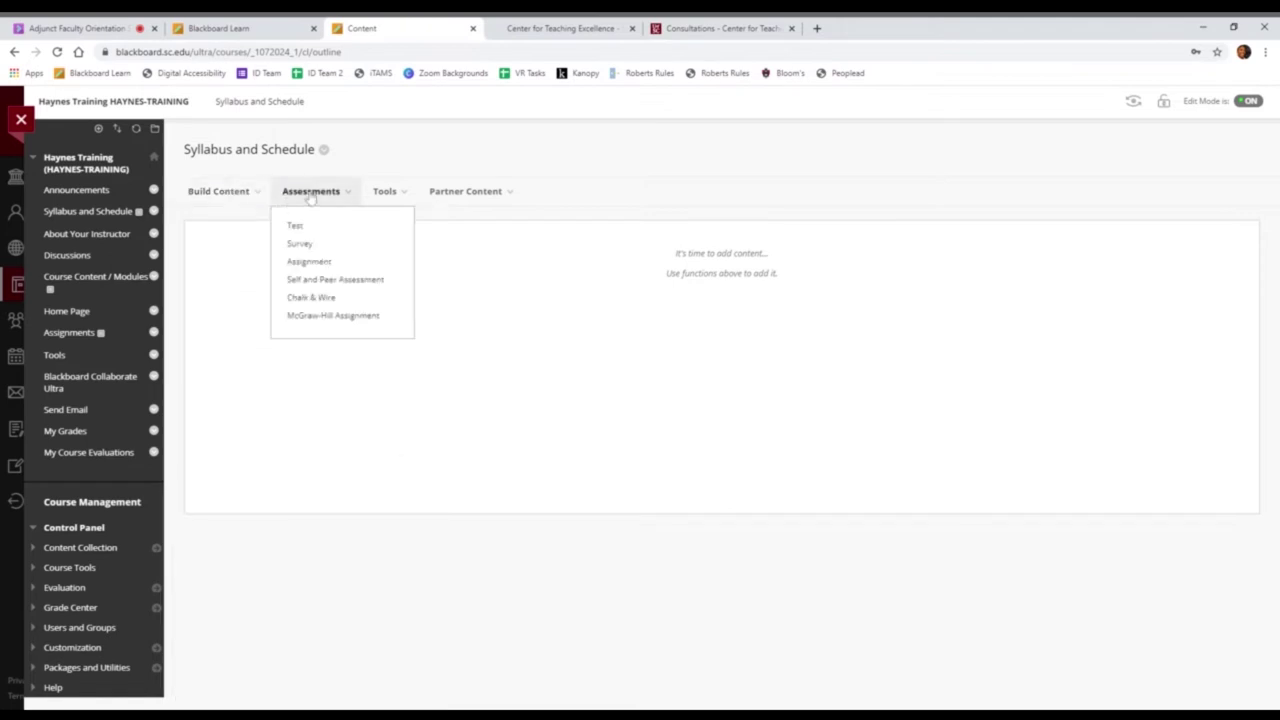
click(384, 192)
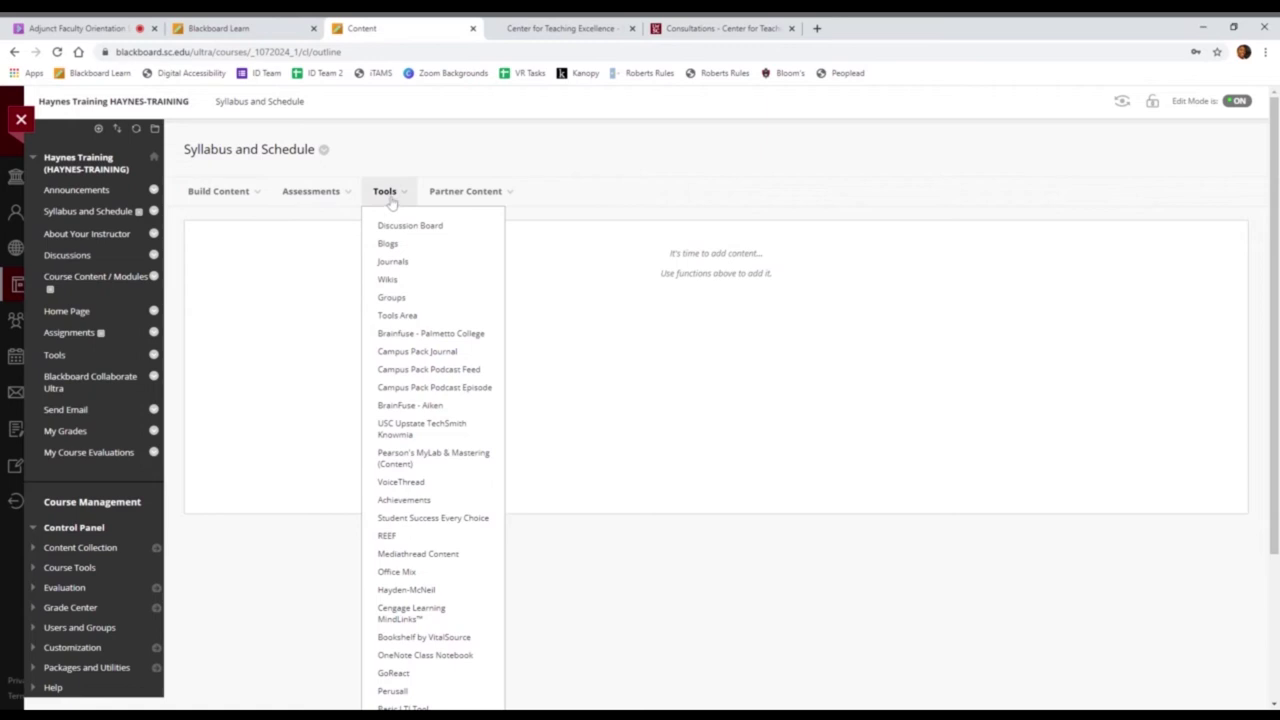
click(466, 193)
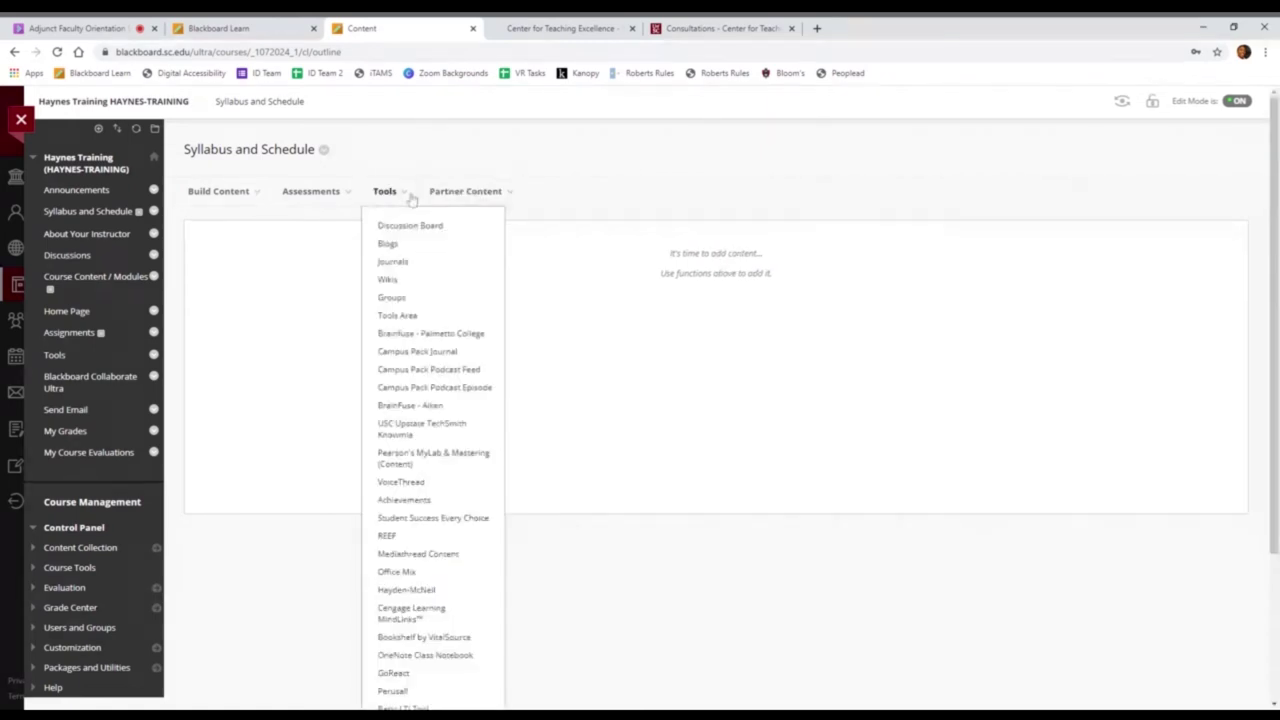
click(126, 211)
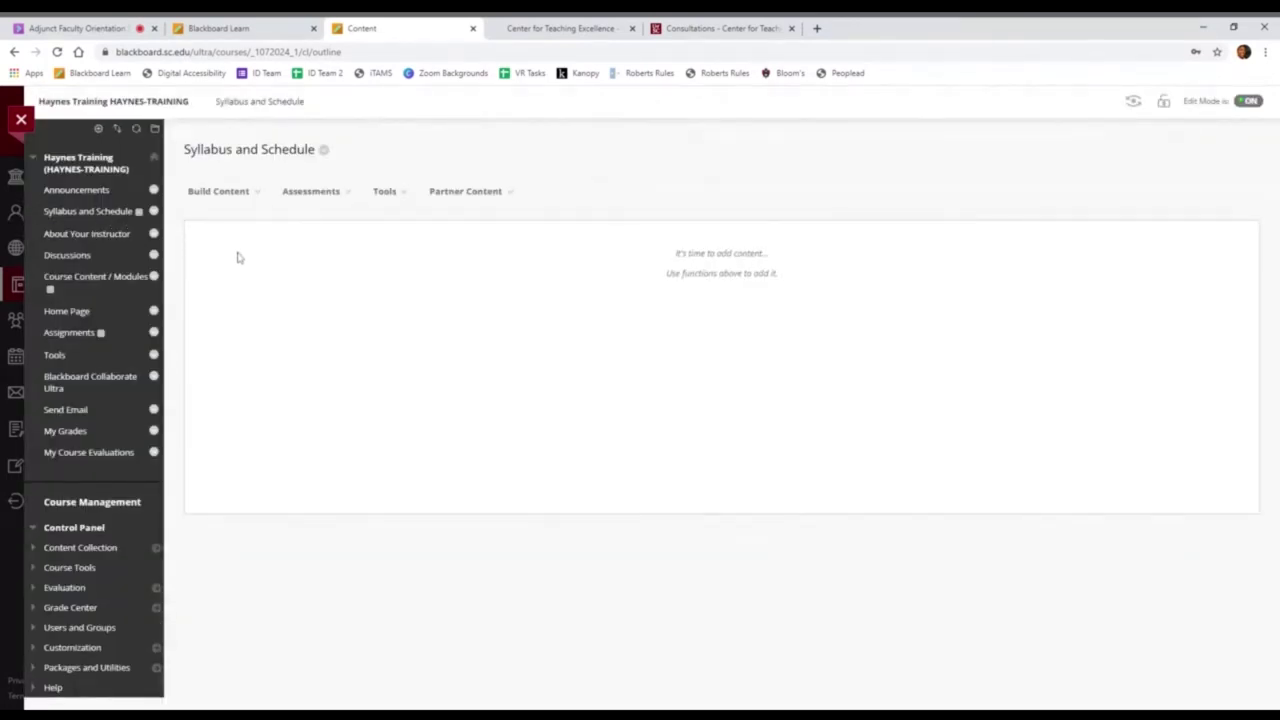
Step: Start a new content item in Syllabus and Schedule and name it Syllabus
mouse_move(248, 195)
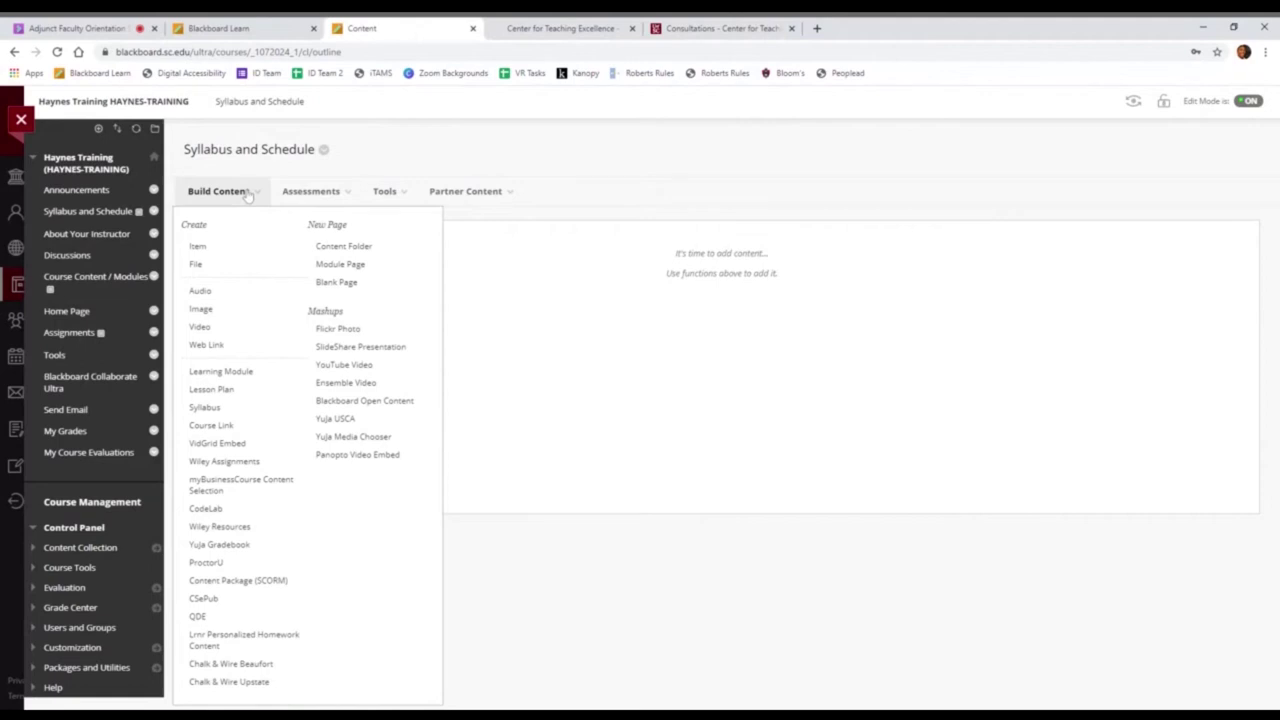
click(231, 251)
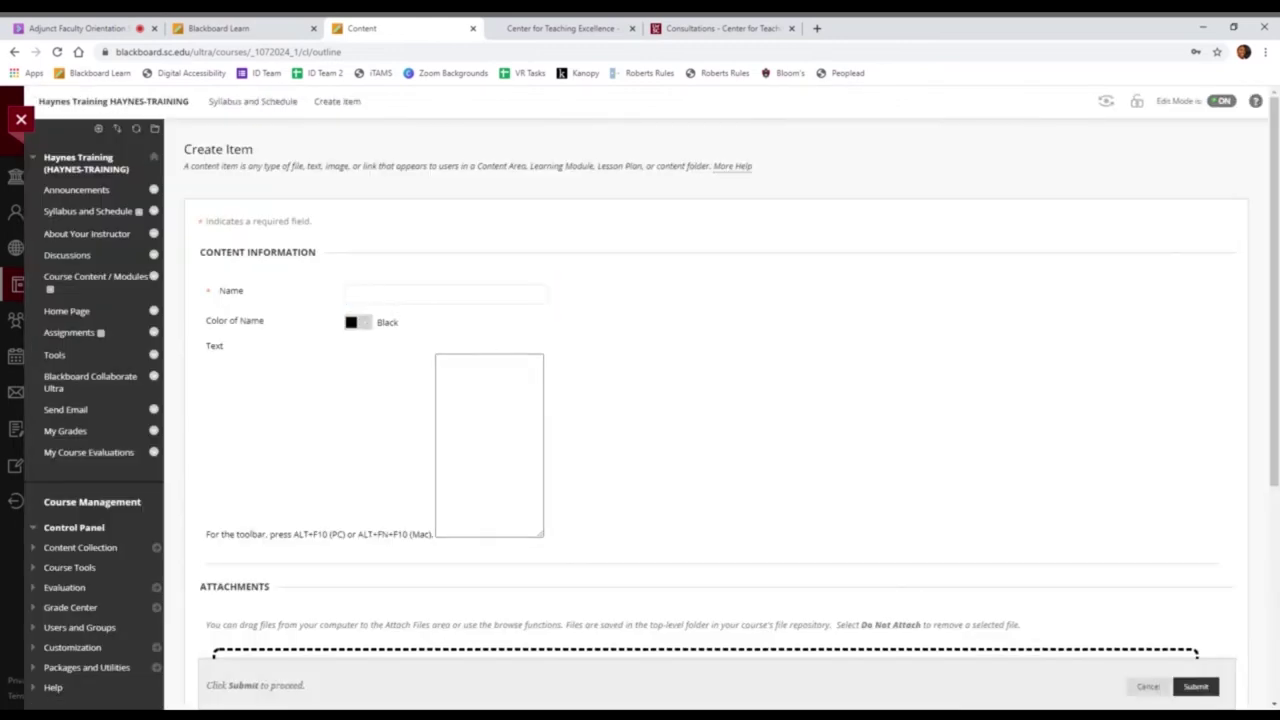
text(Sy)
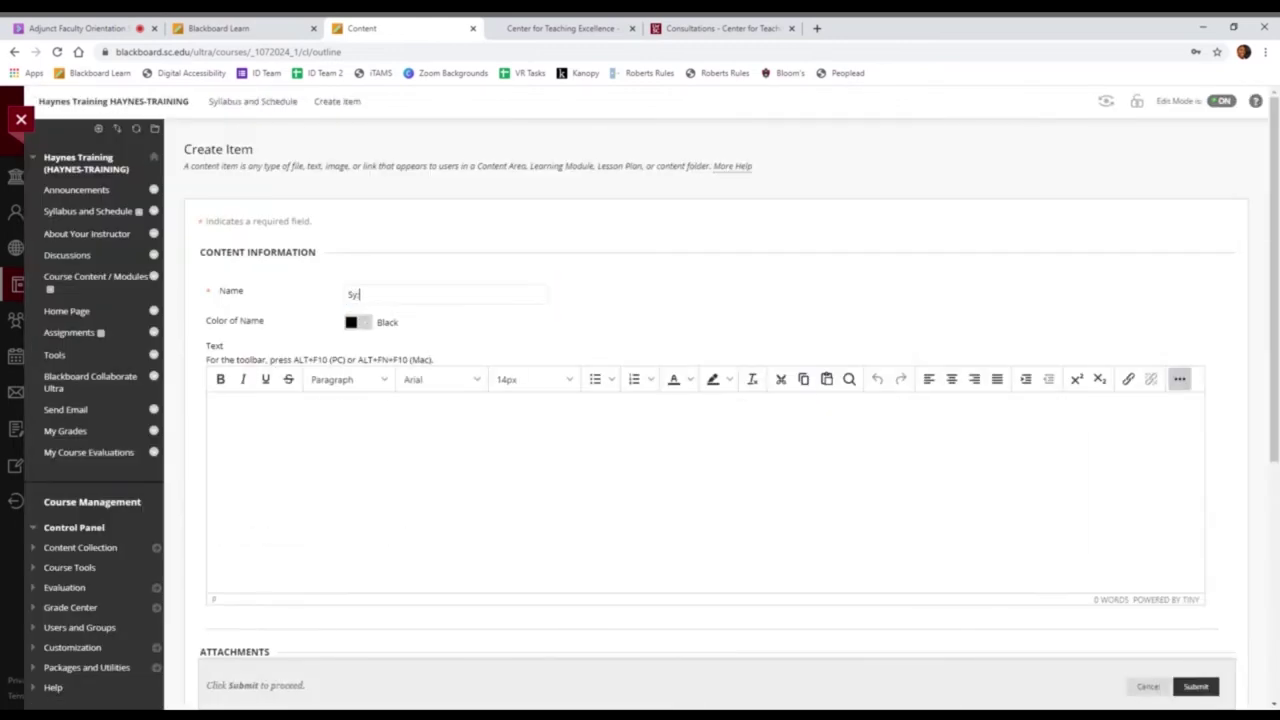
text(llabus)
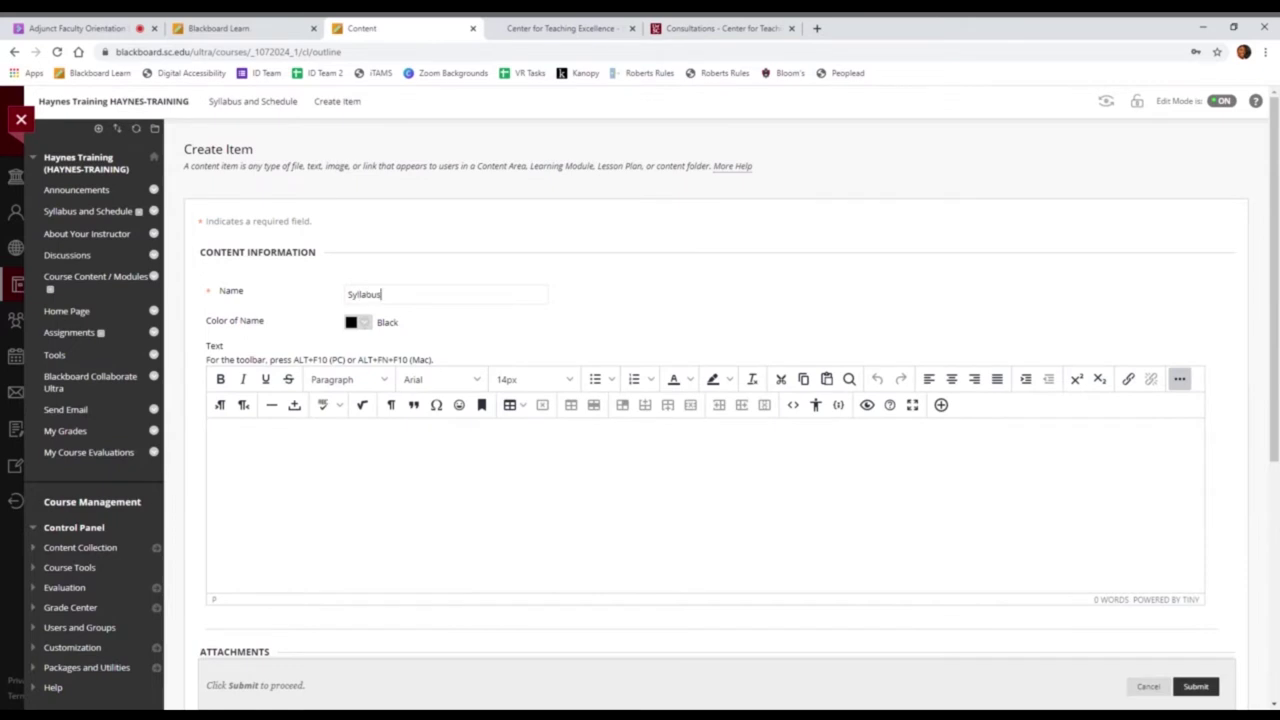
click(686, 440)
Step: Attach the local file ITECJ264-Syllabus-Spring2021.pdf to the new Syllabus item
scroll(686, 440, down, 2)
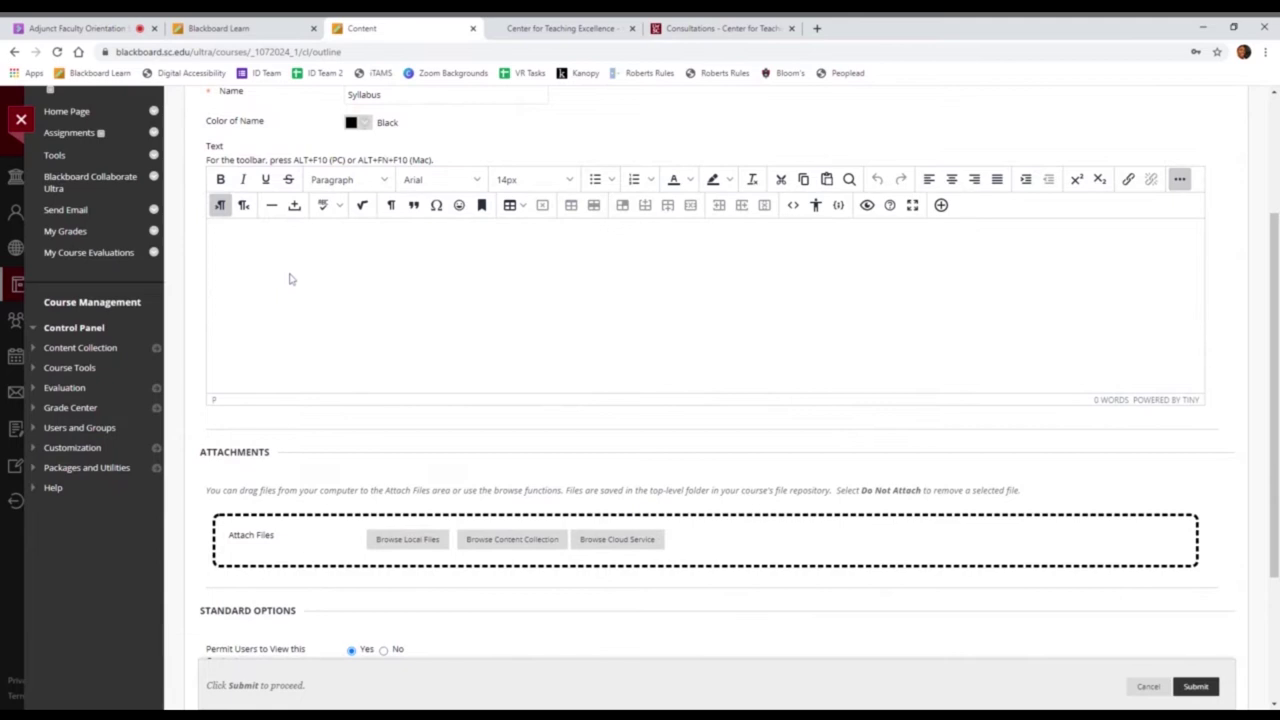
scroll(289, 278, down, 1)
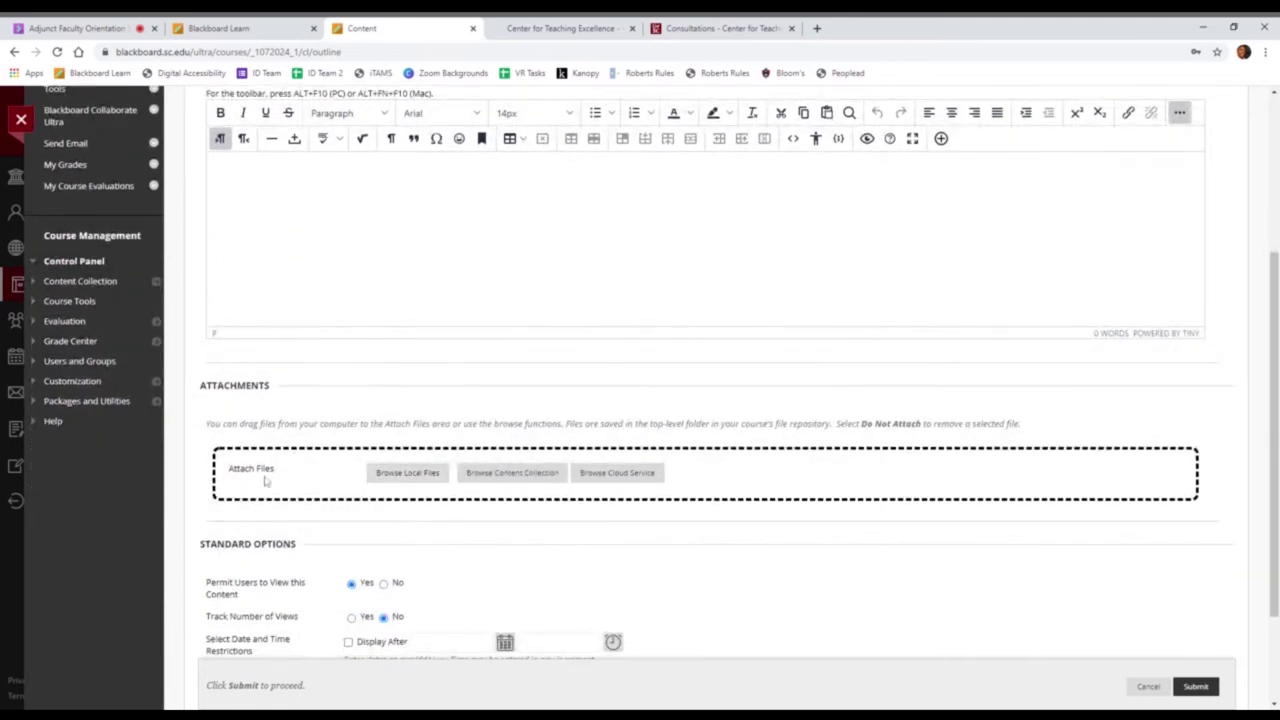
click(412, 484)
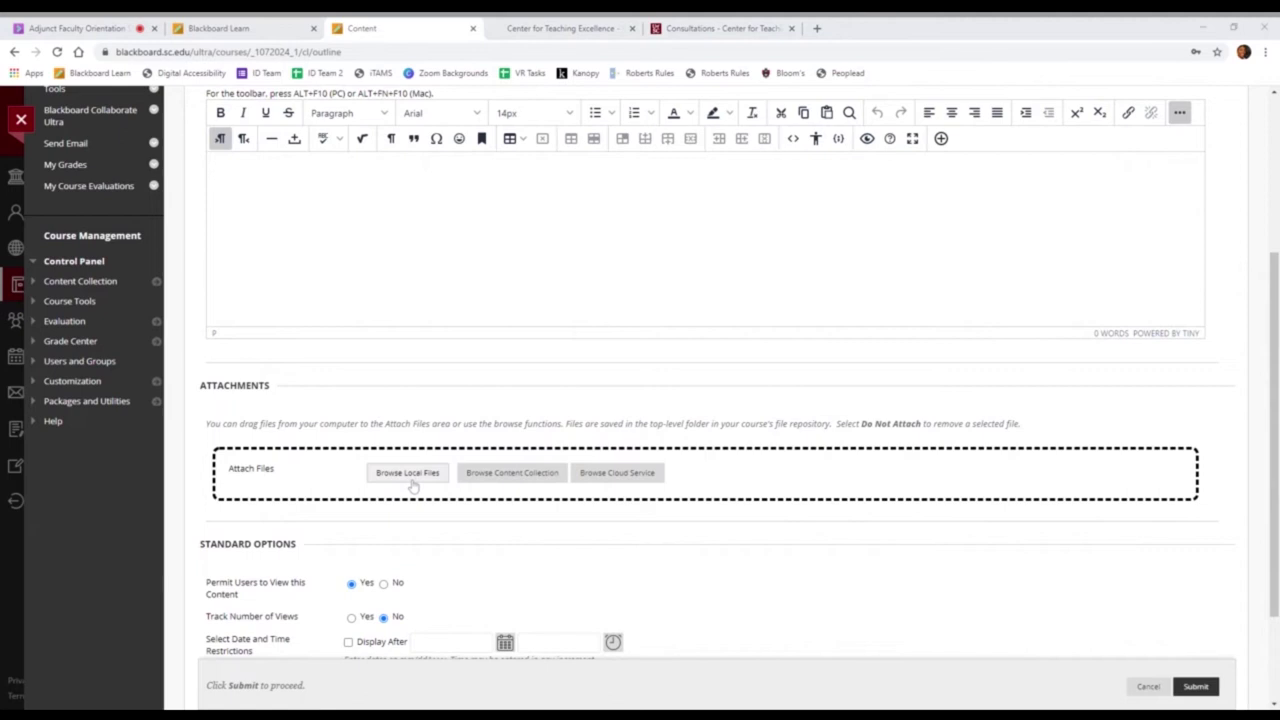
key(Return)
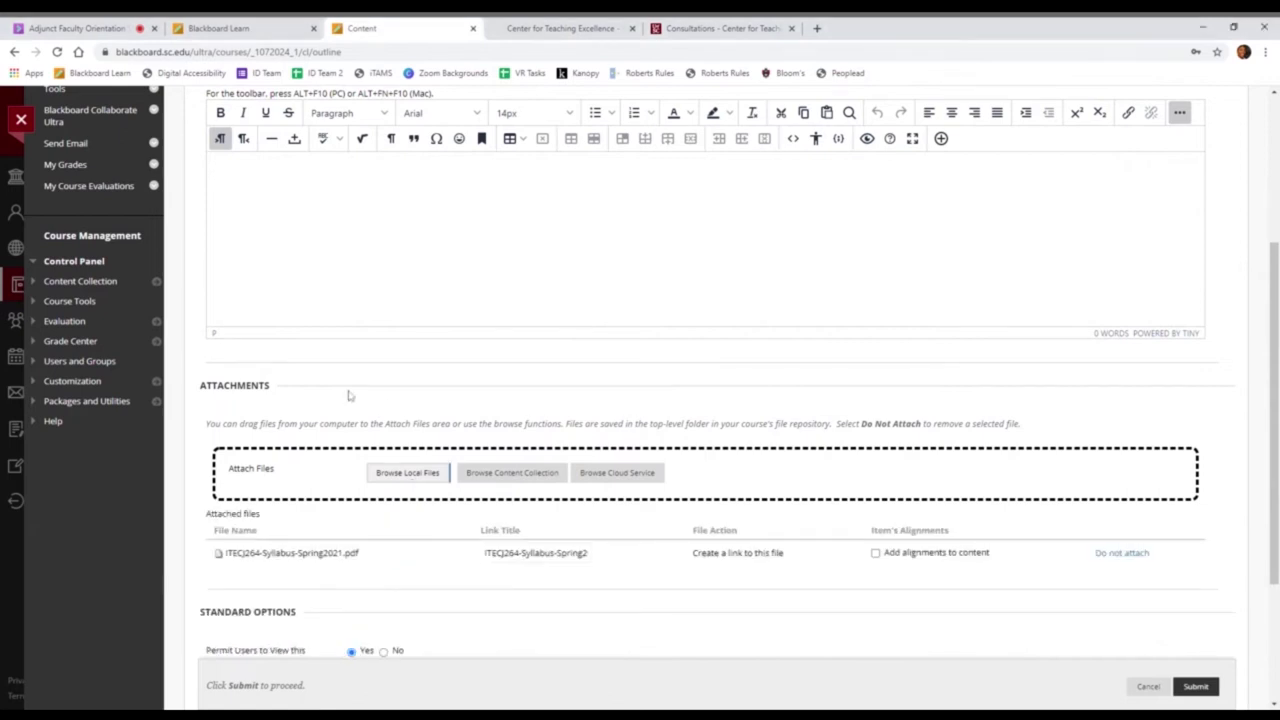
Step: Submit the Syllabus item with users permitted to view it, and look over its item options without choosing any
scroll(318, 443, down, 3)
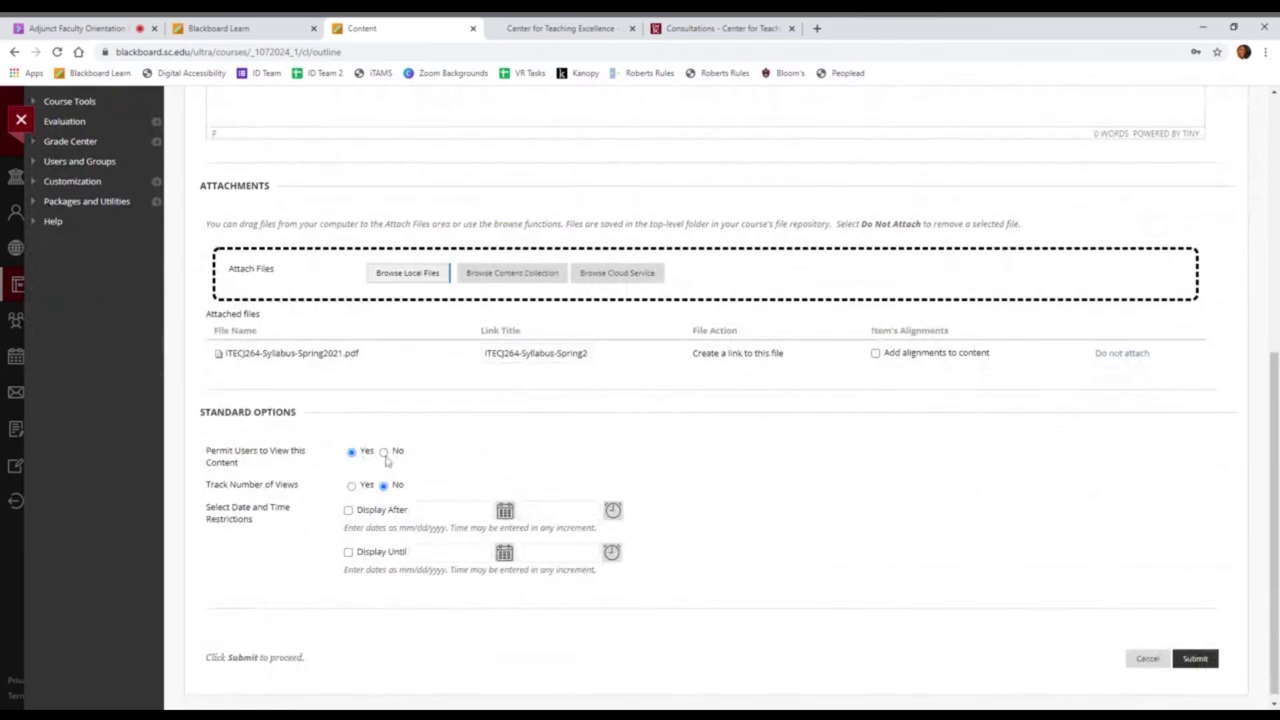
click(384, 452)
click(351, 453)
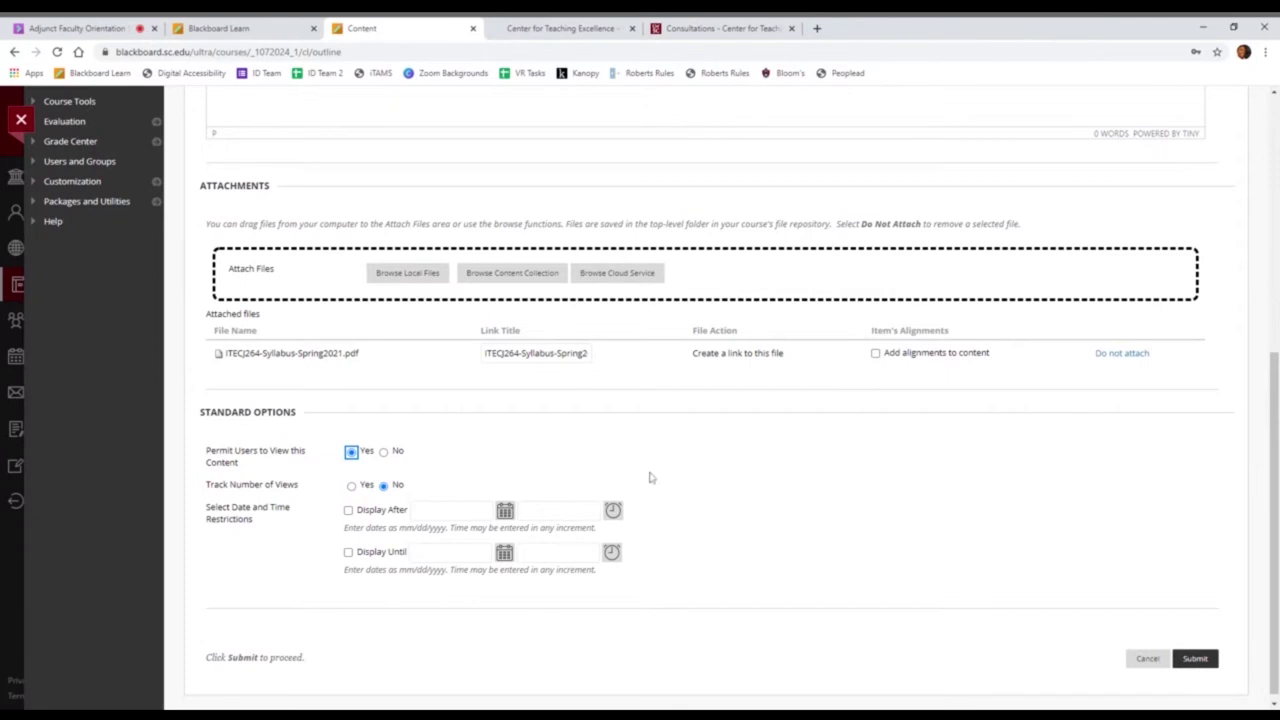
scroll(649, 477, up, 1)
scroll(1100, 610, down, 1)
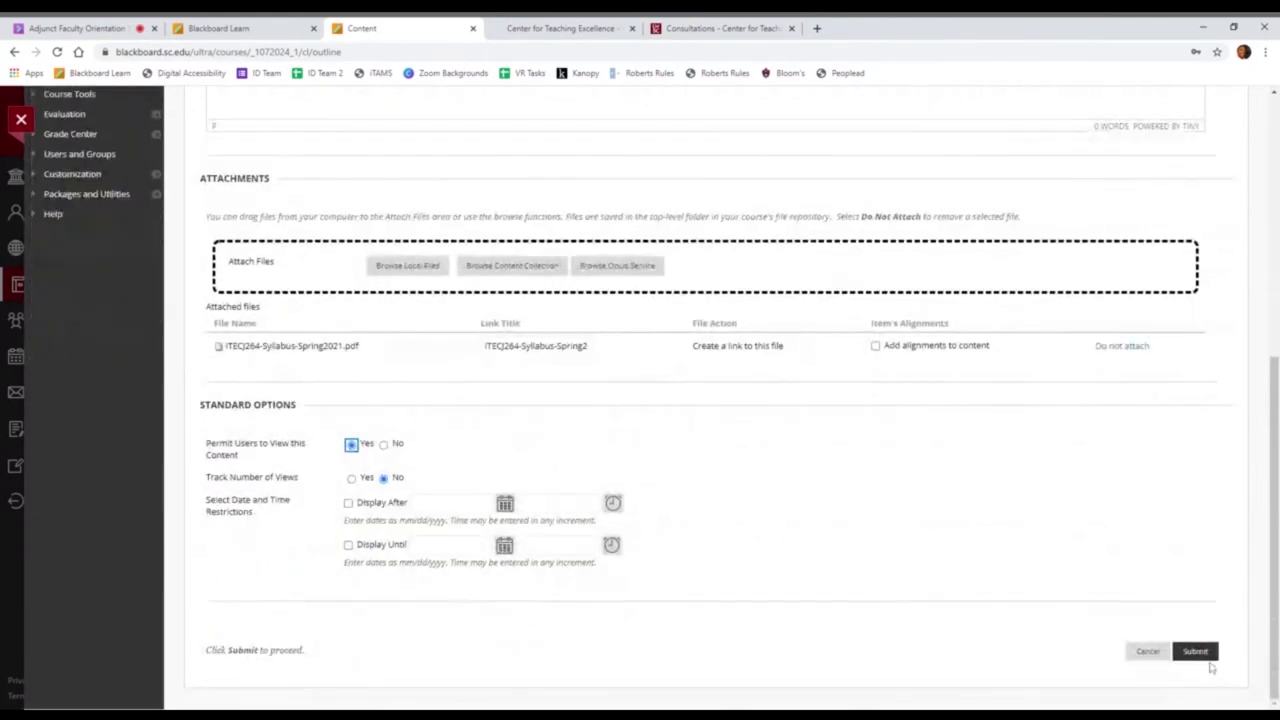
click(1196, 651)
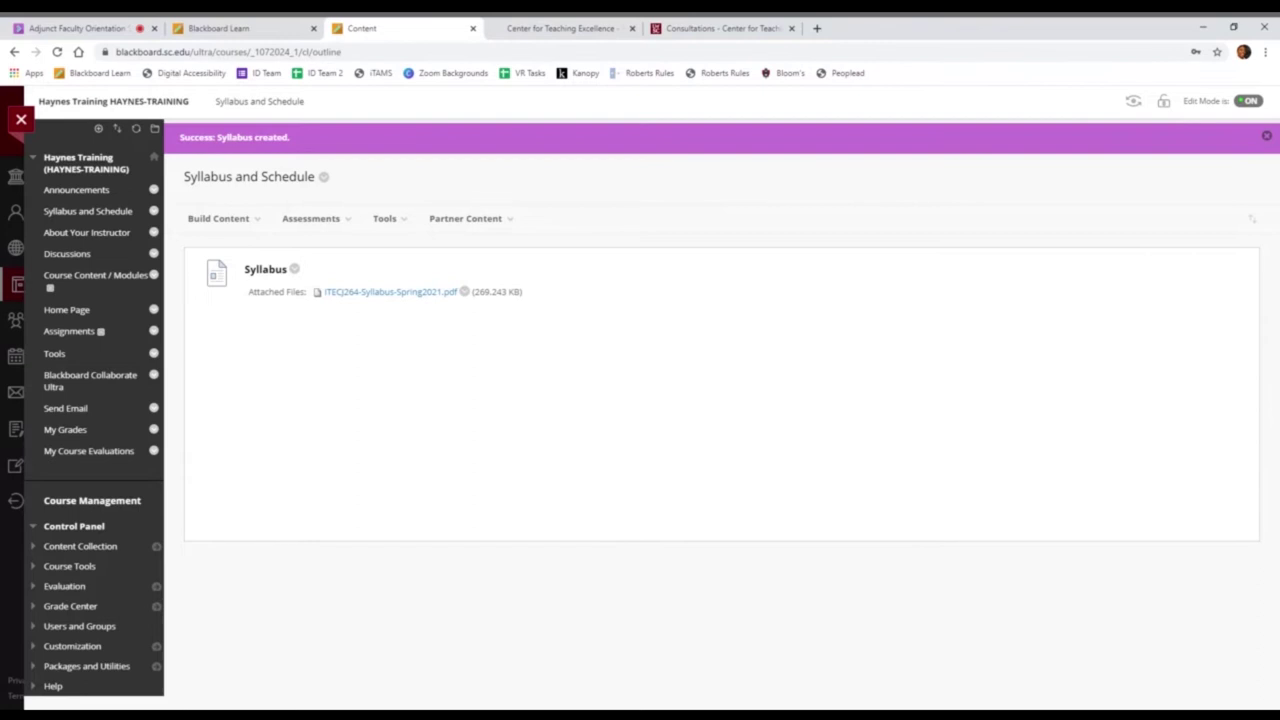
click(295, 270)
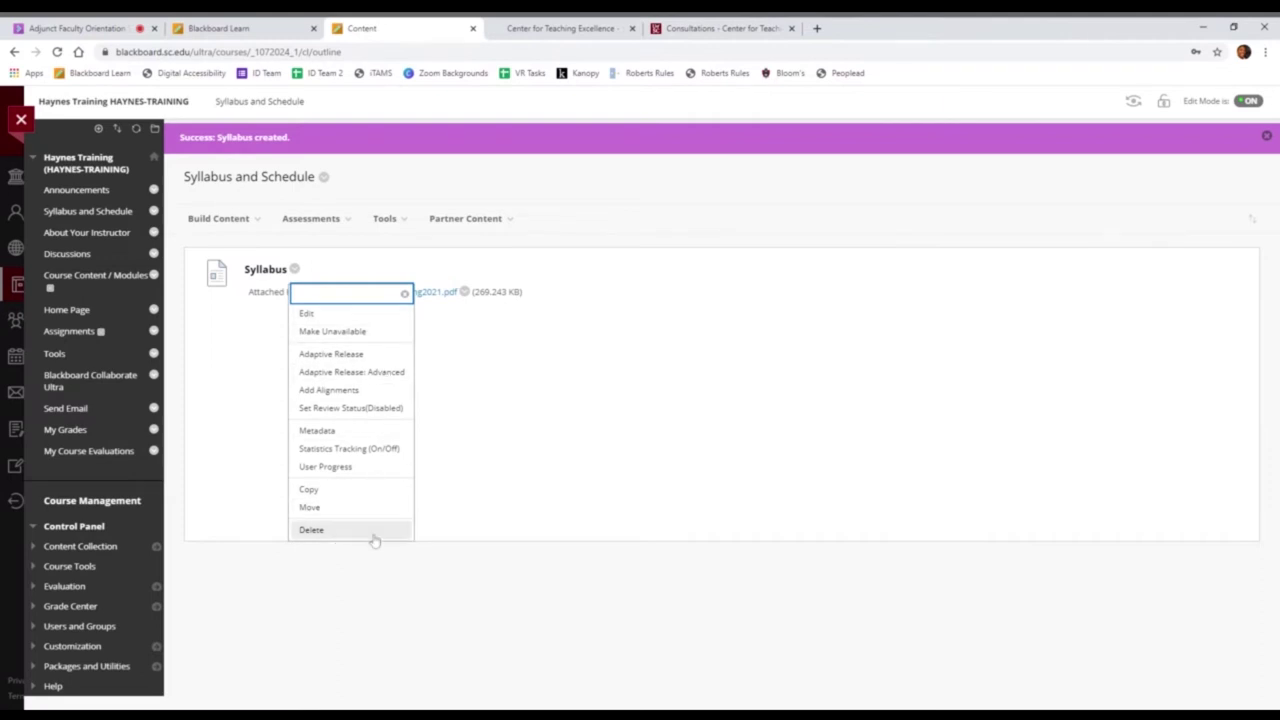
click(492, 475)
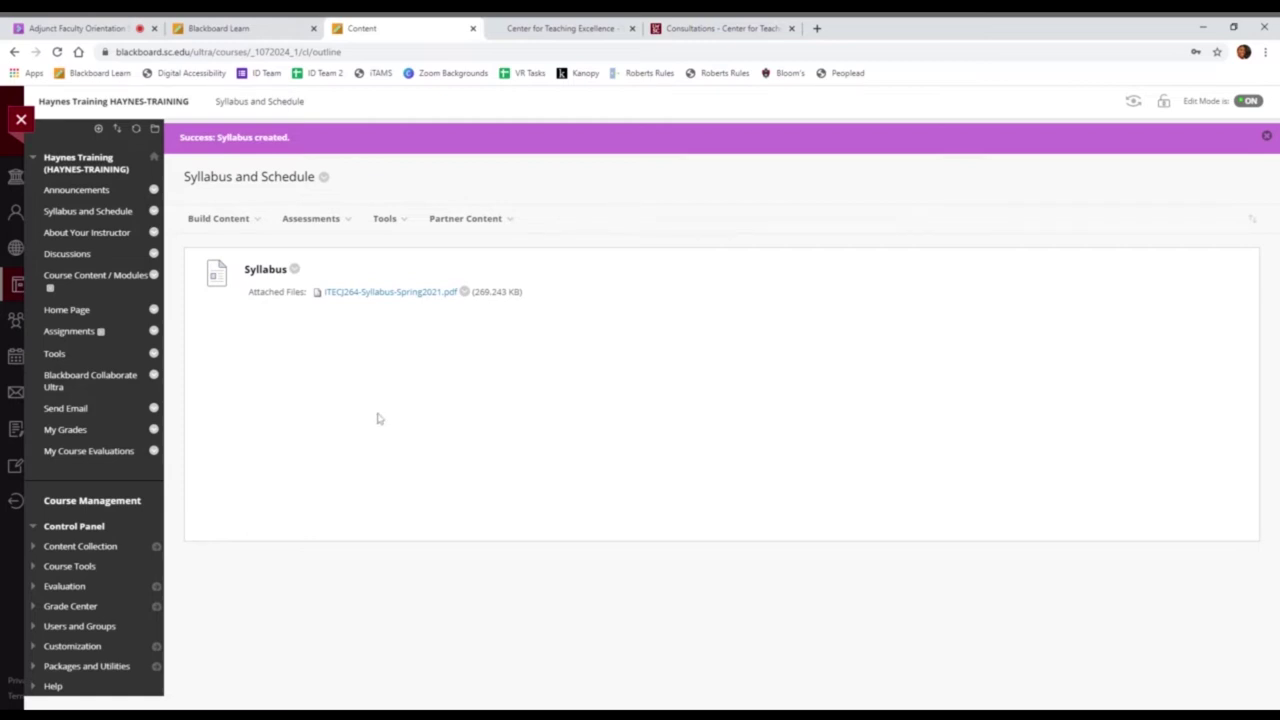
Step: Create a content folder named Module 1 in the Course Content / Modules area and submit it
click(120, 279)
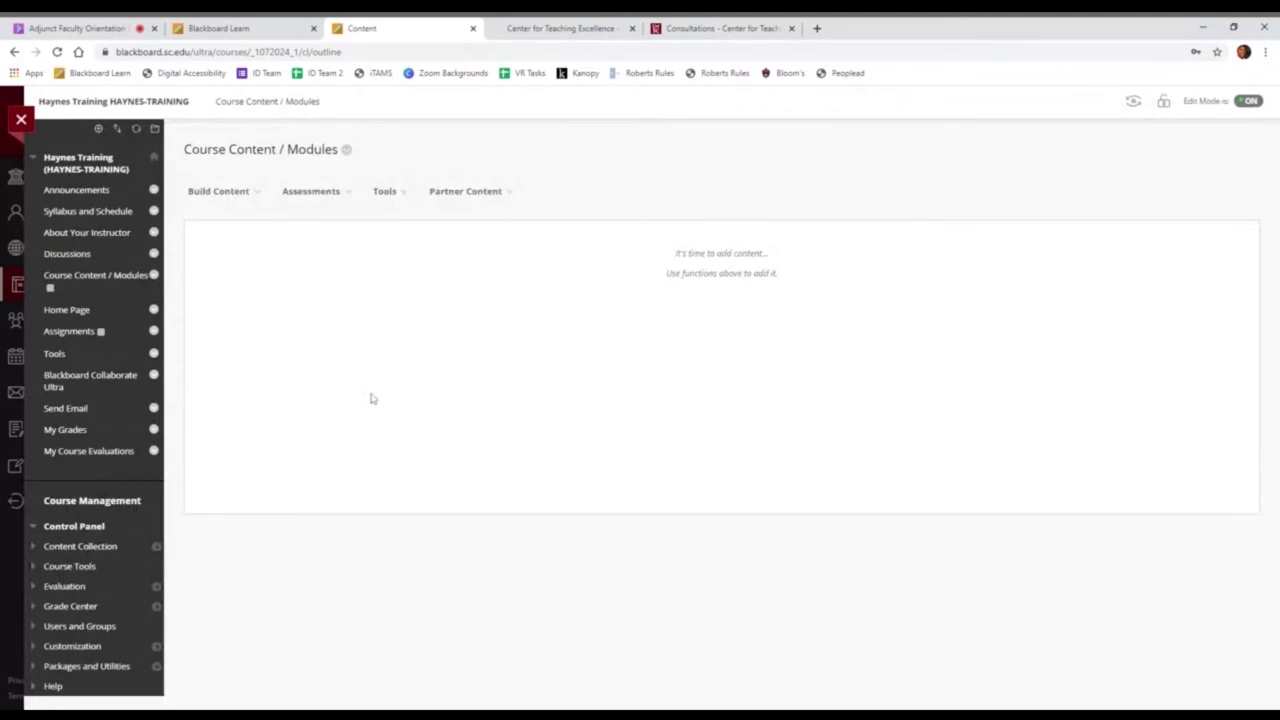
click(238, 195)
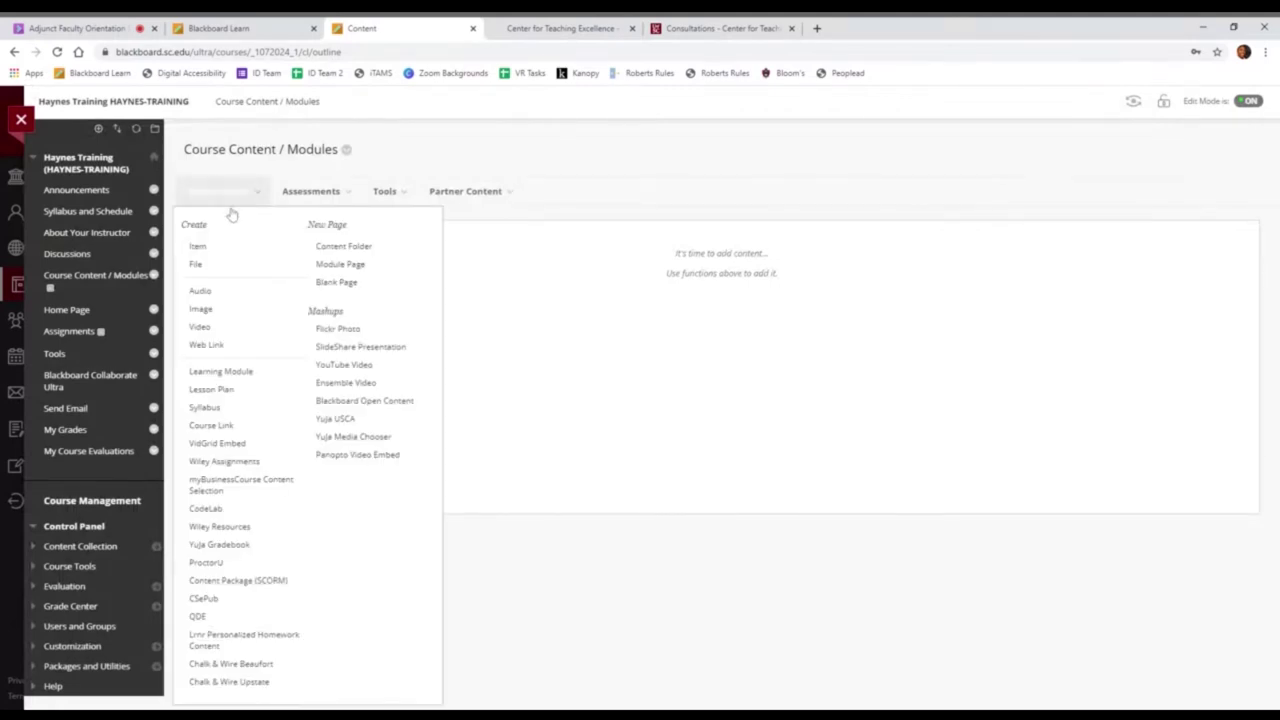
click(345, 247)
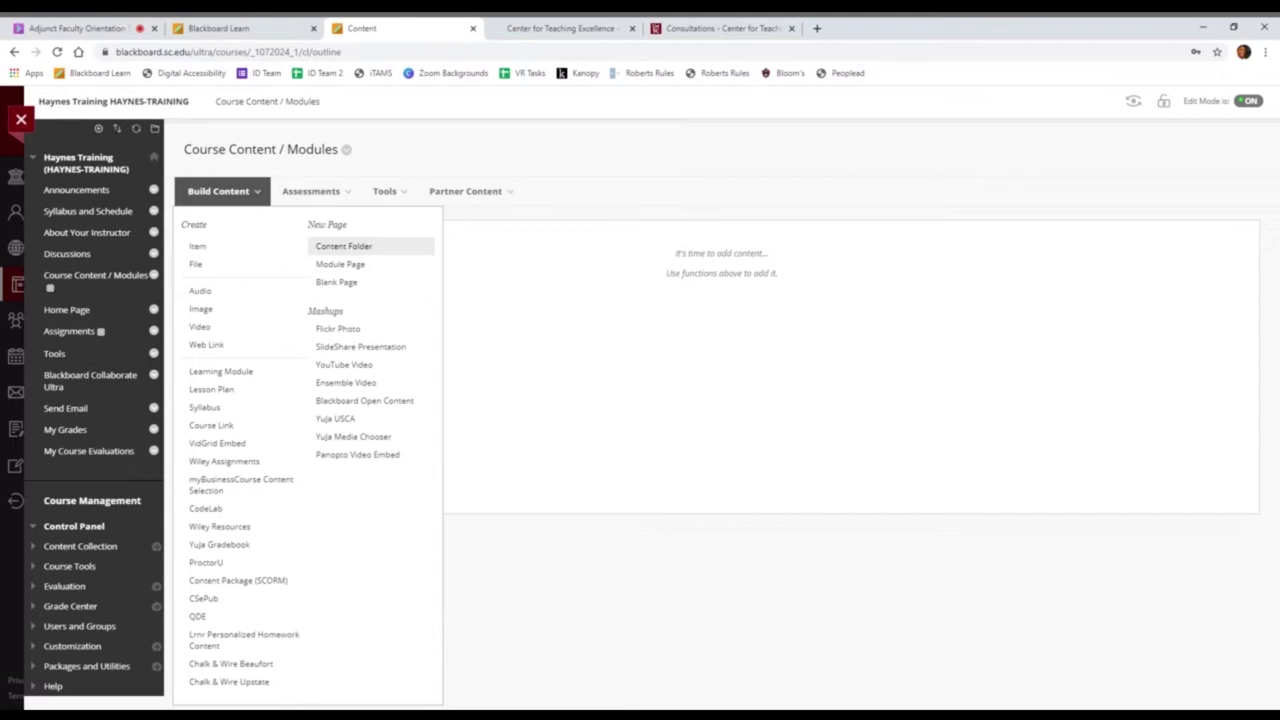
click(243, 191)
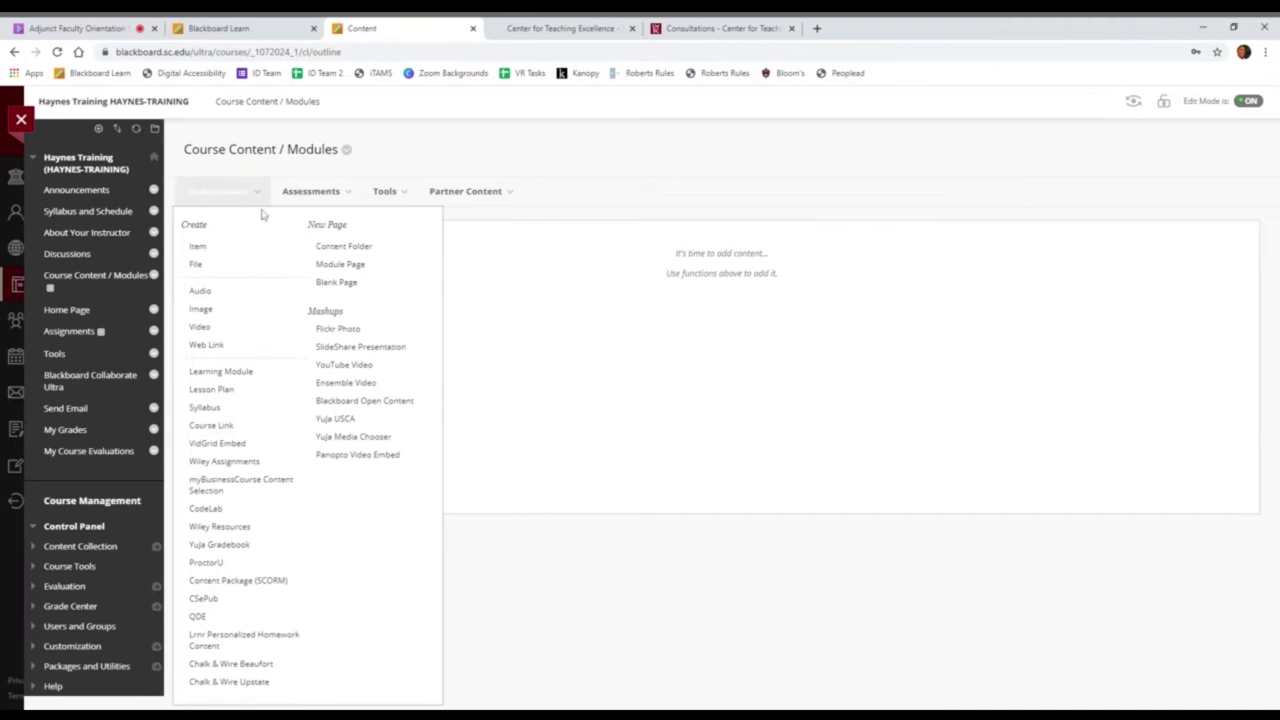
click(358, 250)
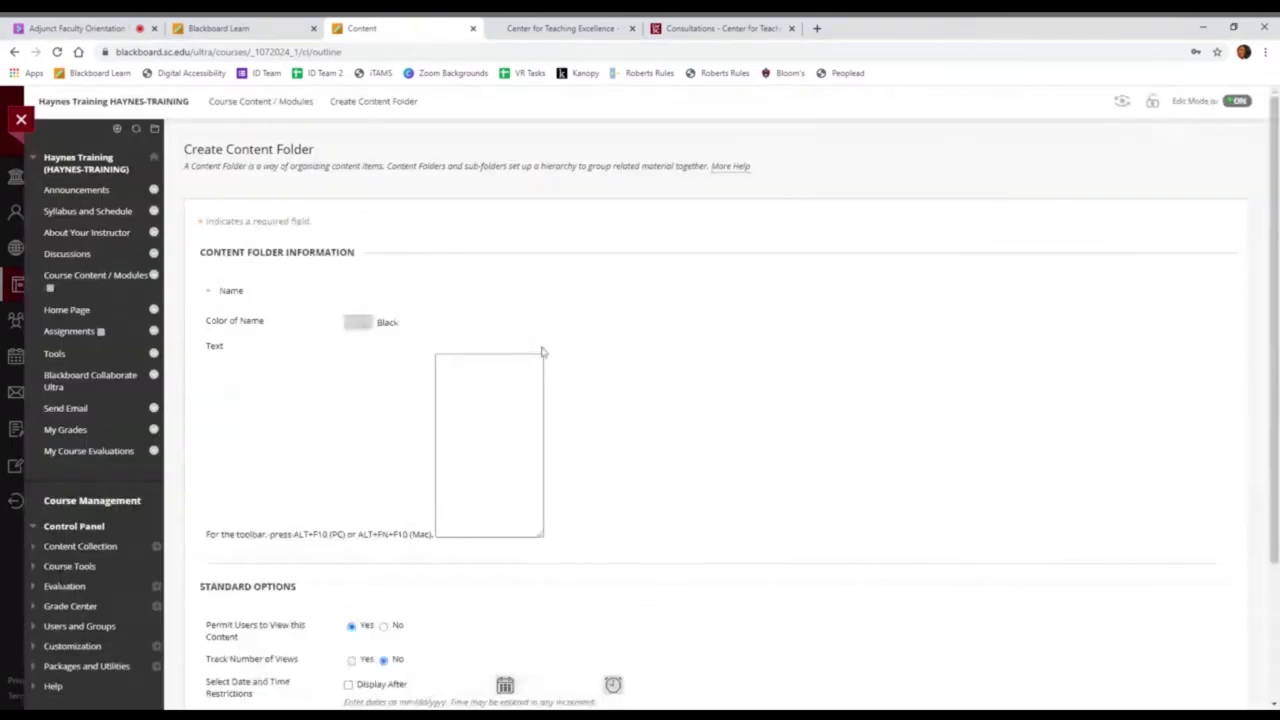
text(Module 1)
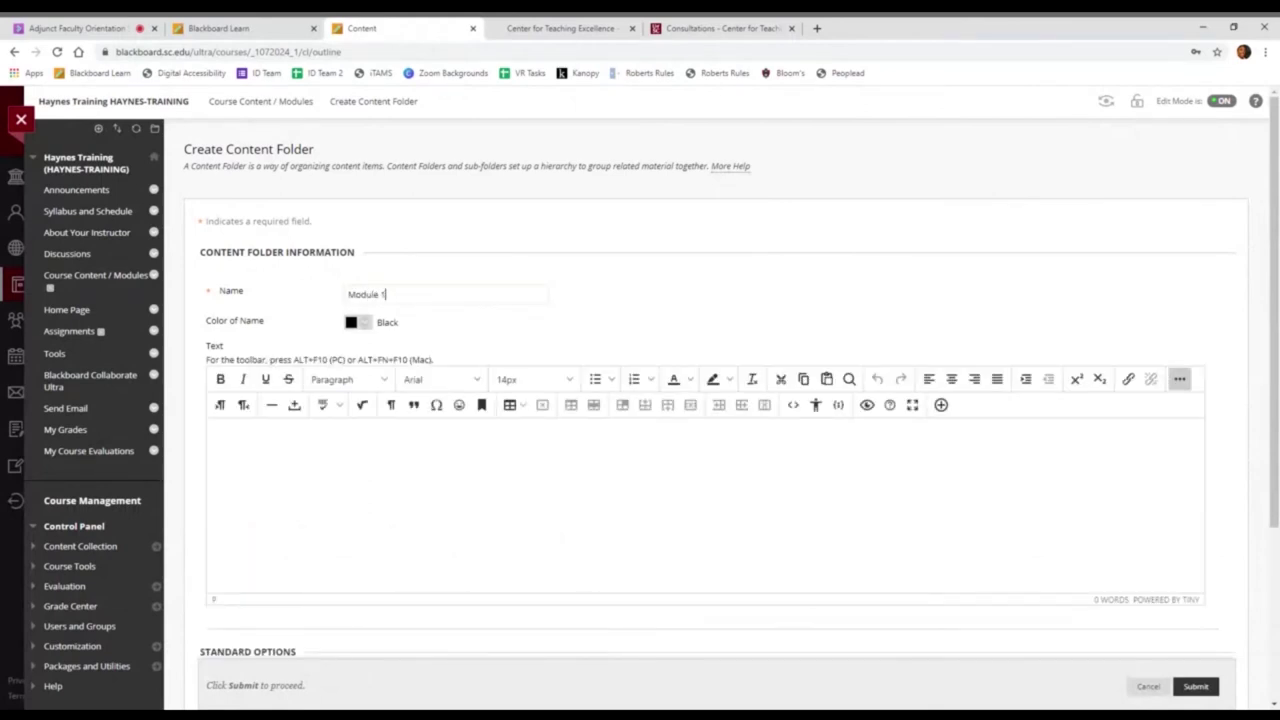
scroll(660, 335, down, 2)
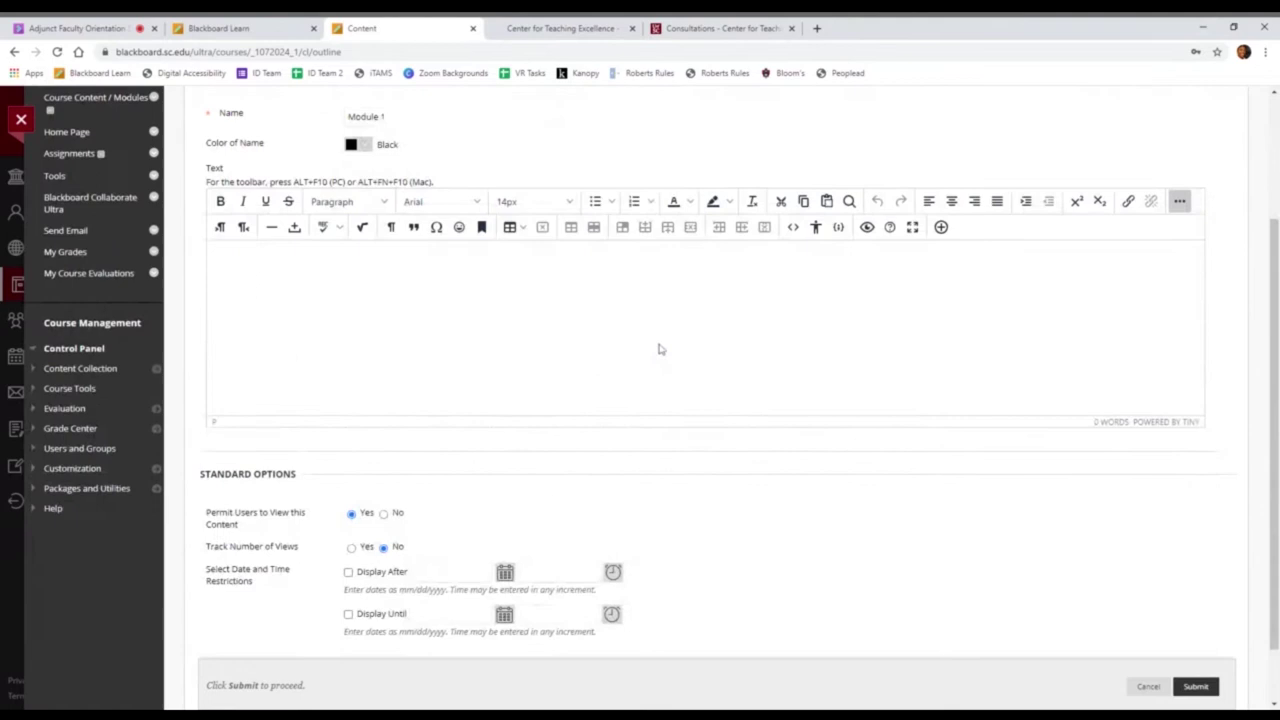
scroll(489, 331, down, 1)
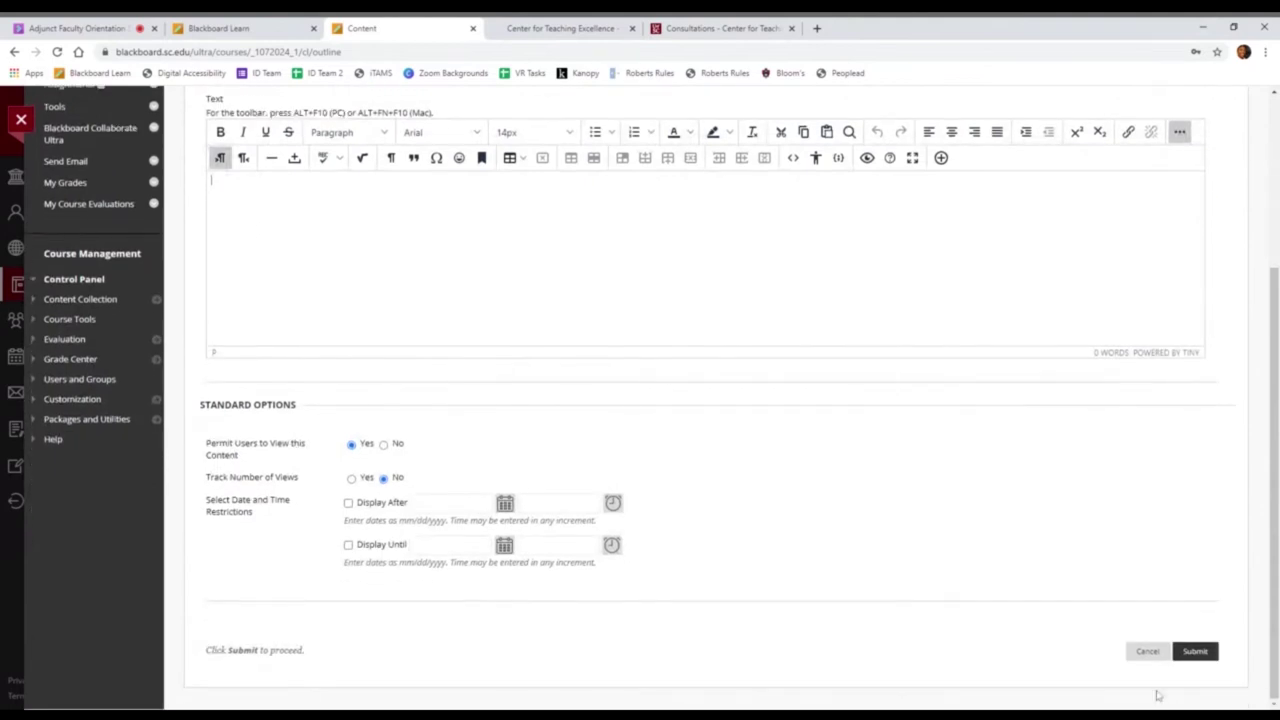
click(1197, 652)
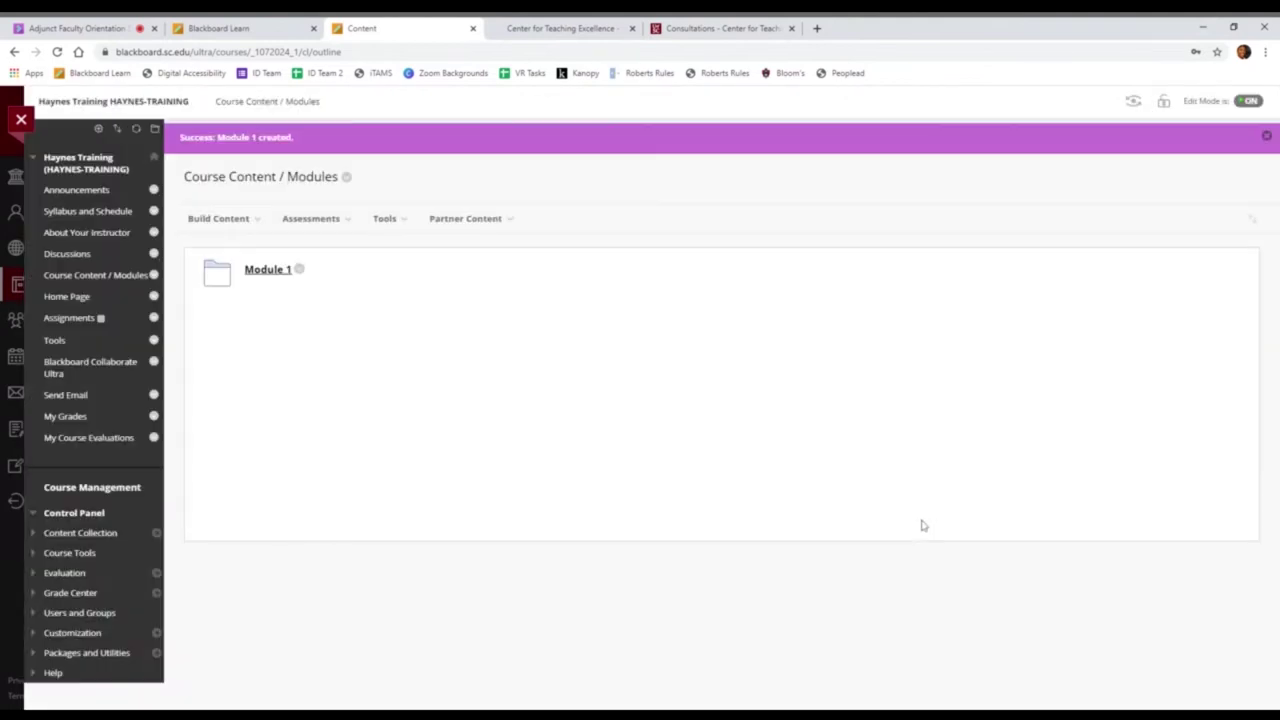
Step: Open the Module 1 folder and look through the content and assessment types that can be added there
click(269, 279)
click(252, 195)
click(290, 198)
click(259, 200)
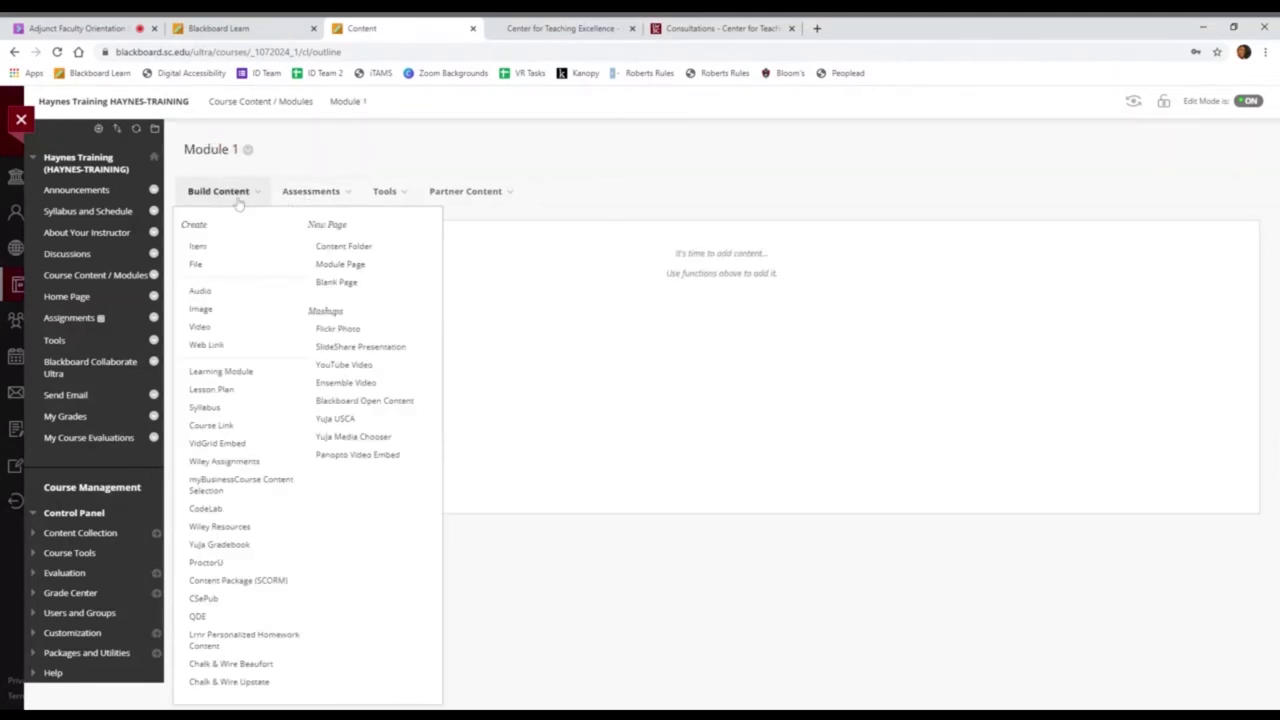
click(310, 196)
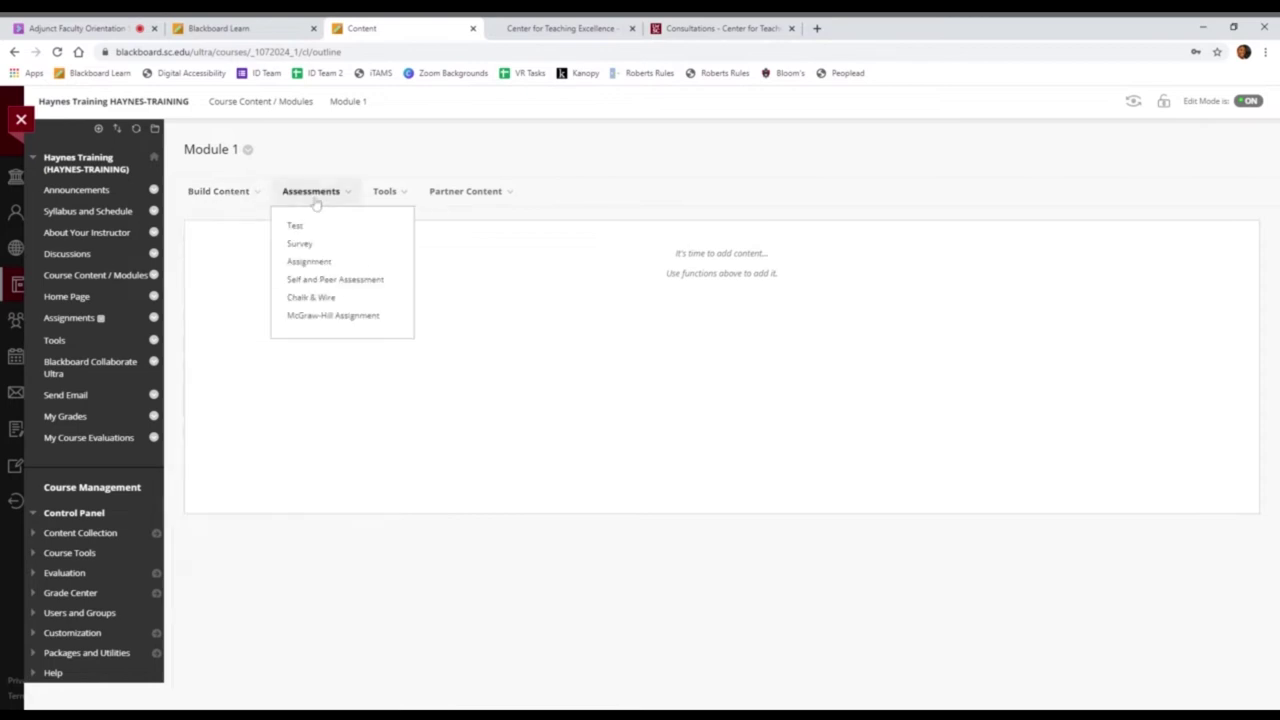
click(245, 196)
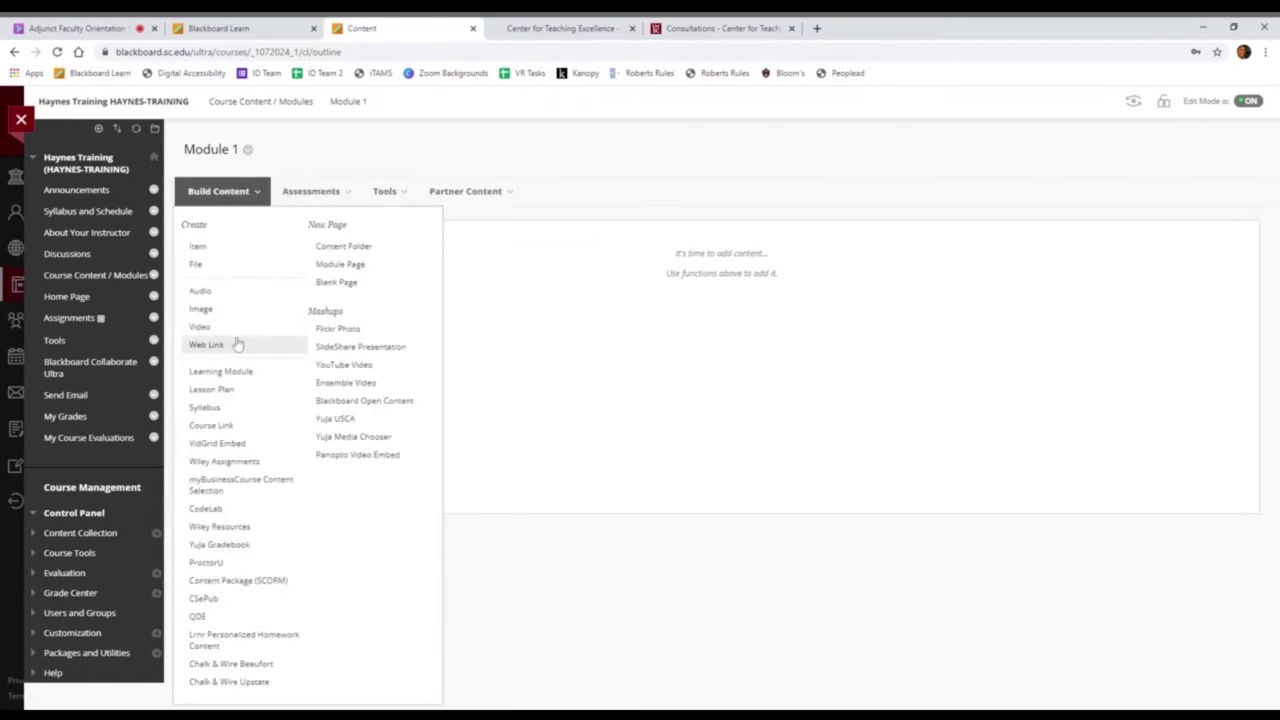
click(250, 188)
click(244, 192)
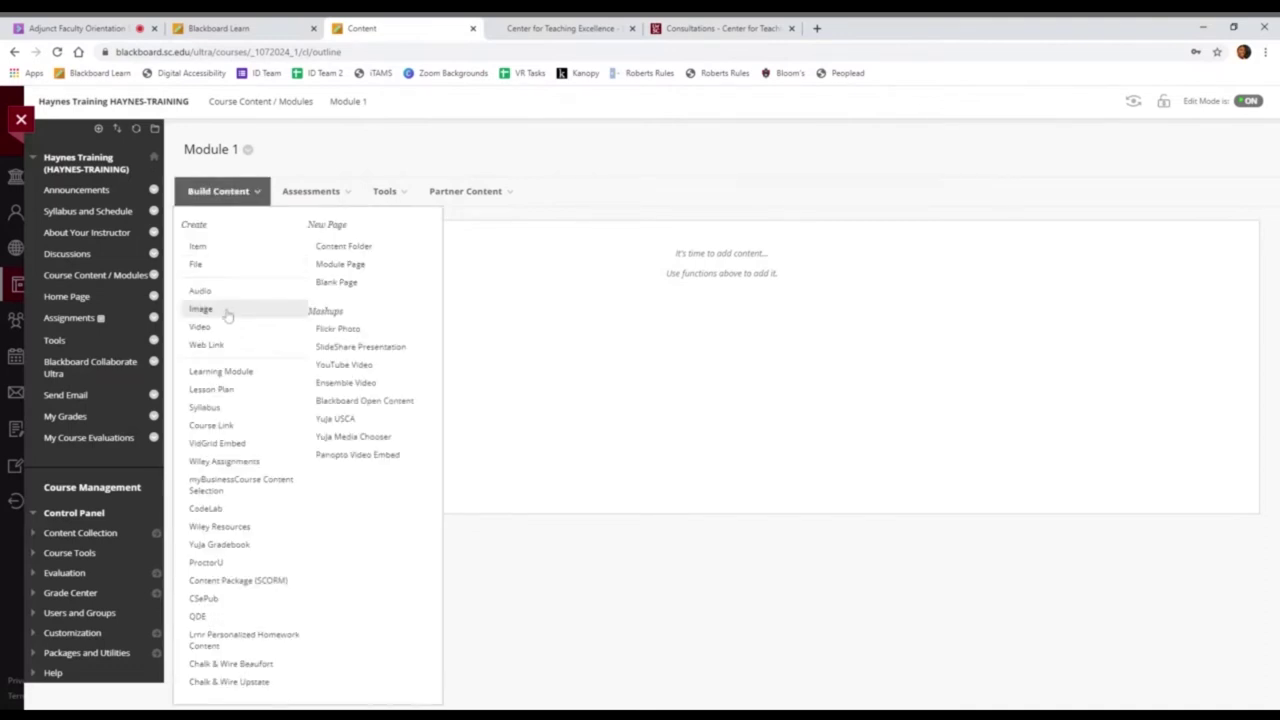
click(228, 346)
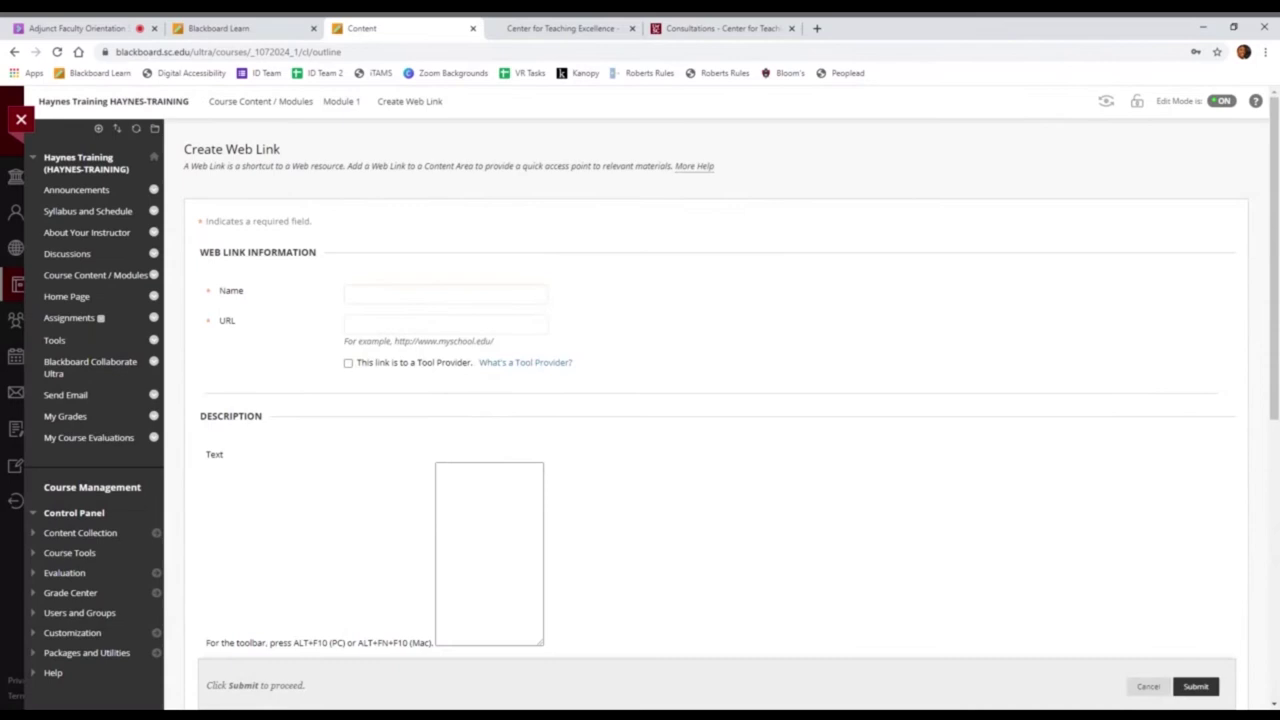
text(South)
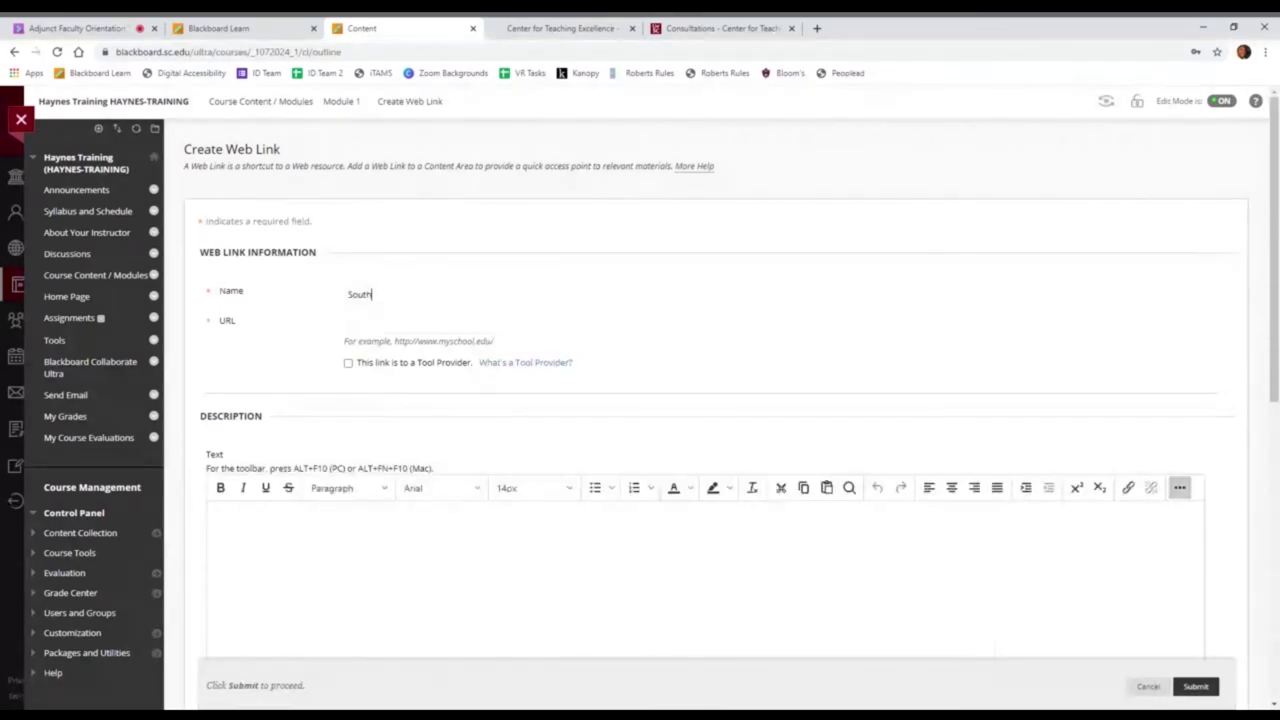
text( Carolina)
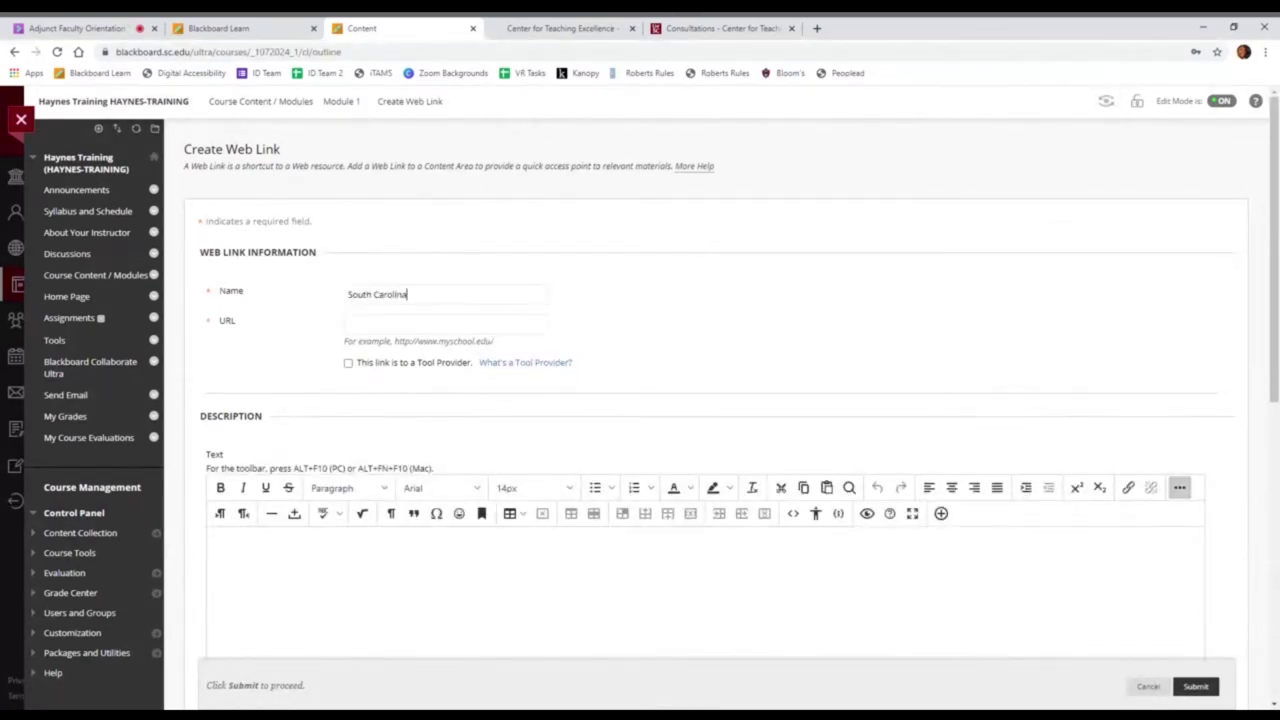
key(Tab)
text(http://www.sc.edu)
scroll(603, 345, down, 1)
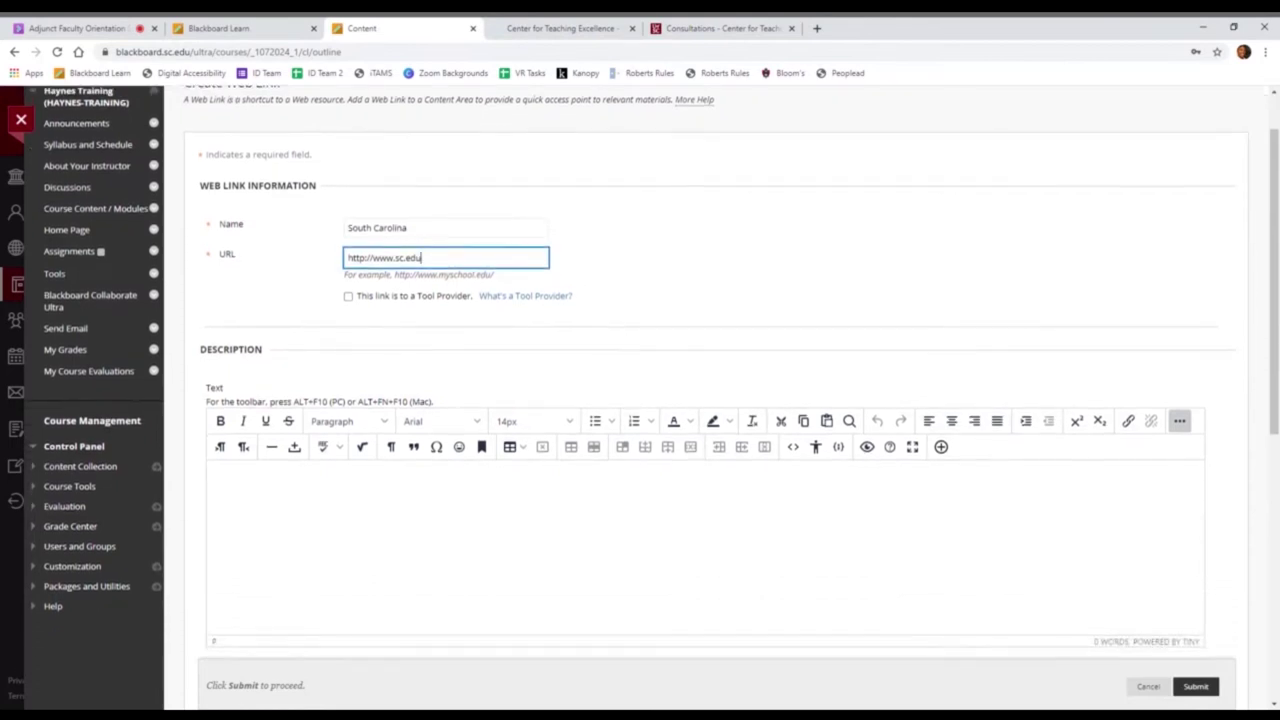
scroll(788, 467, down, 2)
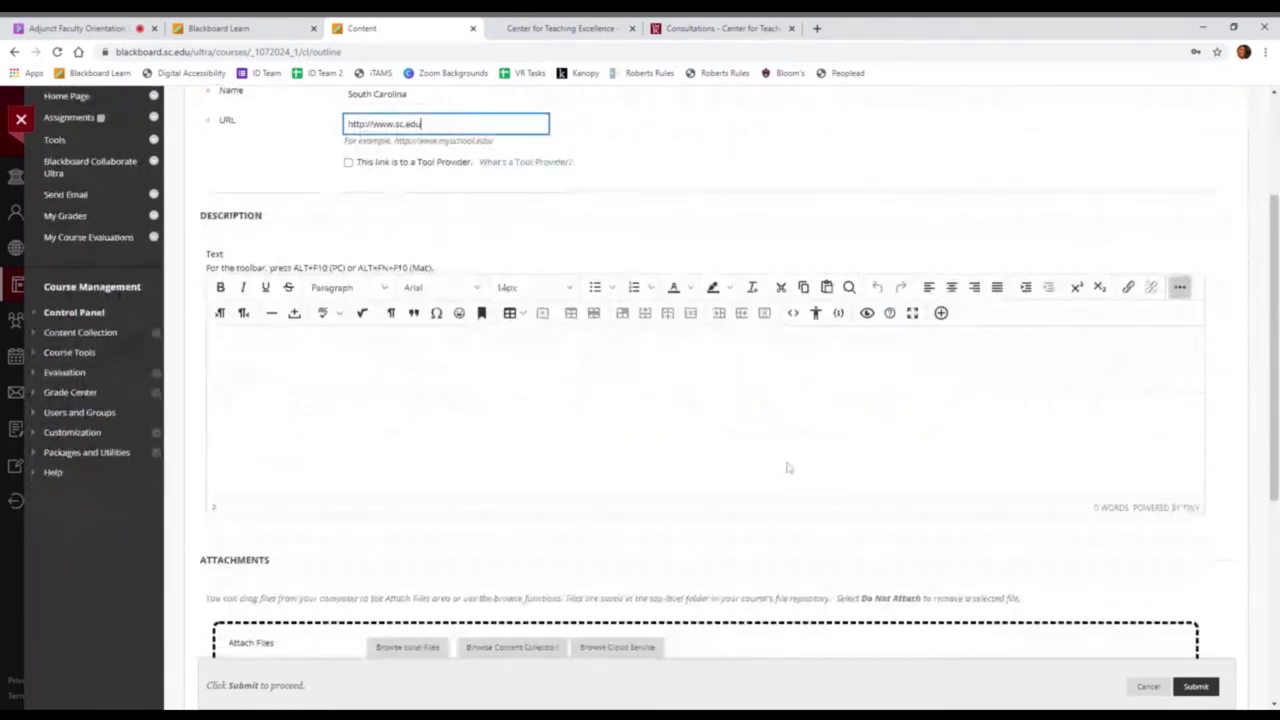
scroll(788, 467, down, 3)
click(1196, 686)
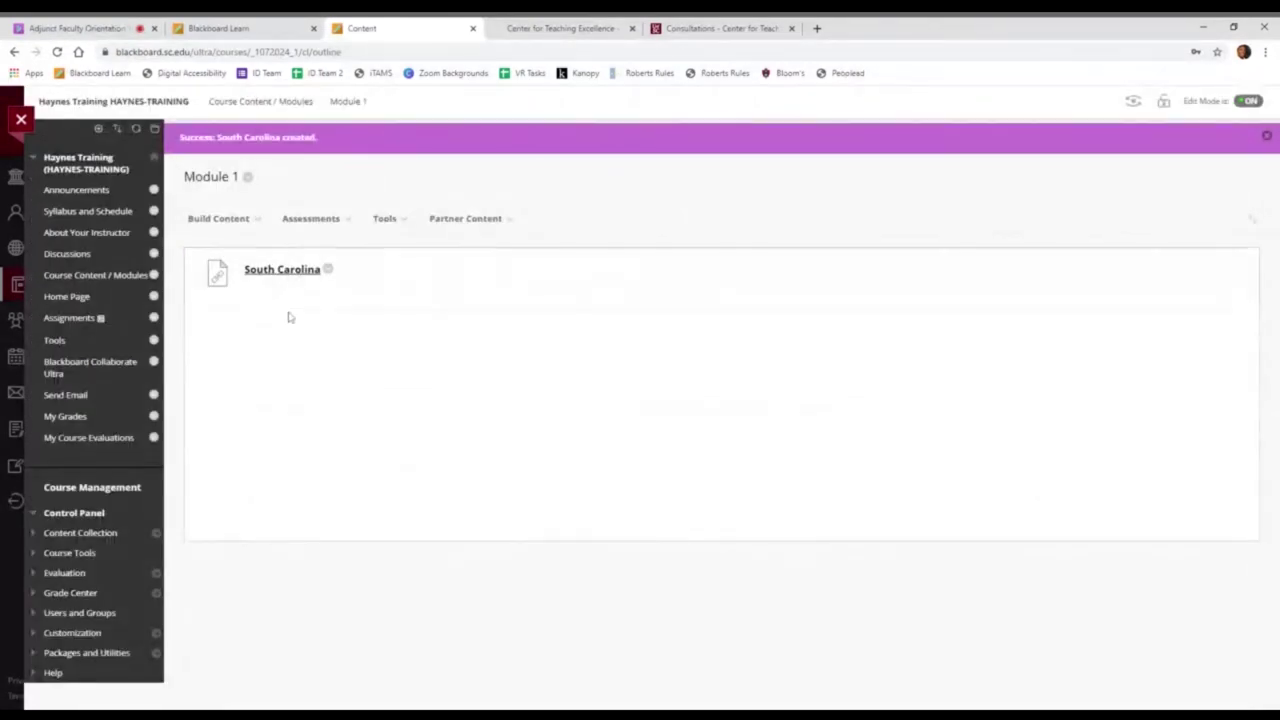
Step: Start adding a YouTube video to Module 1 and search for "synchronous online learning" in English
click(254, 226)
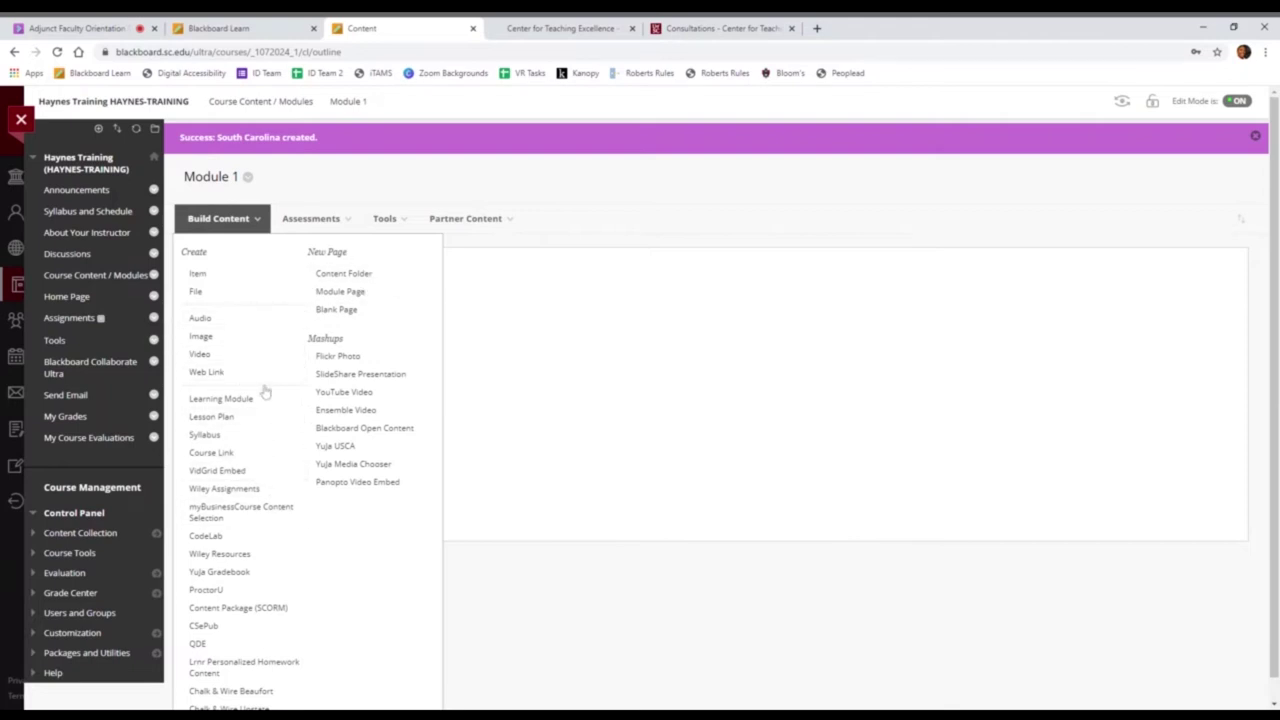
click(508, 443)
click(239, 220)
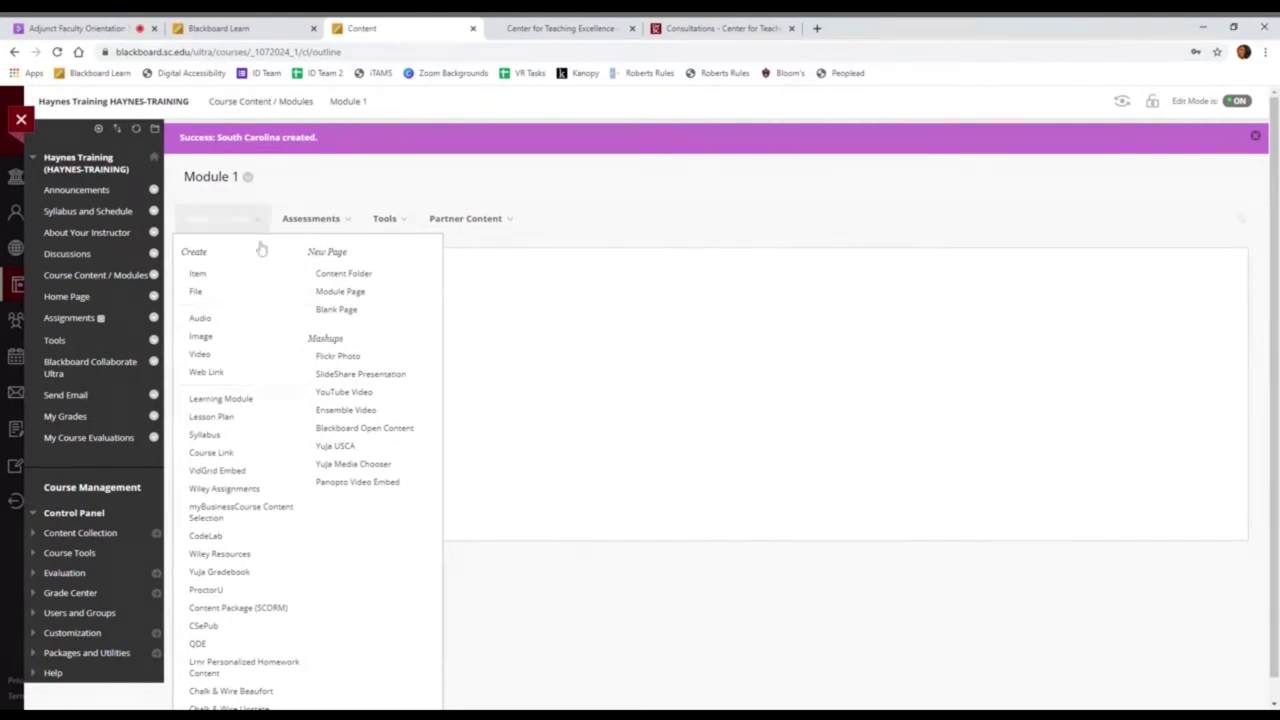
click(352, 392)
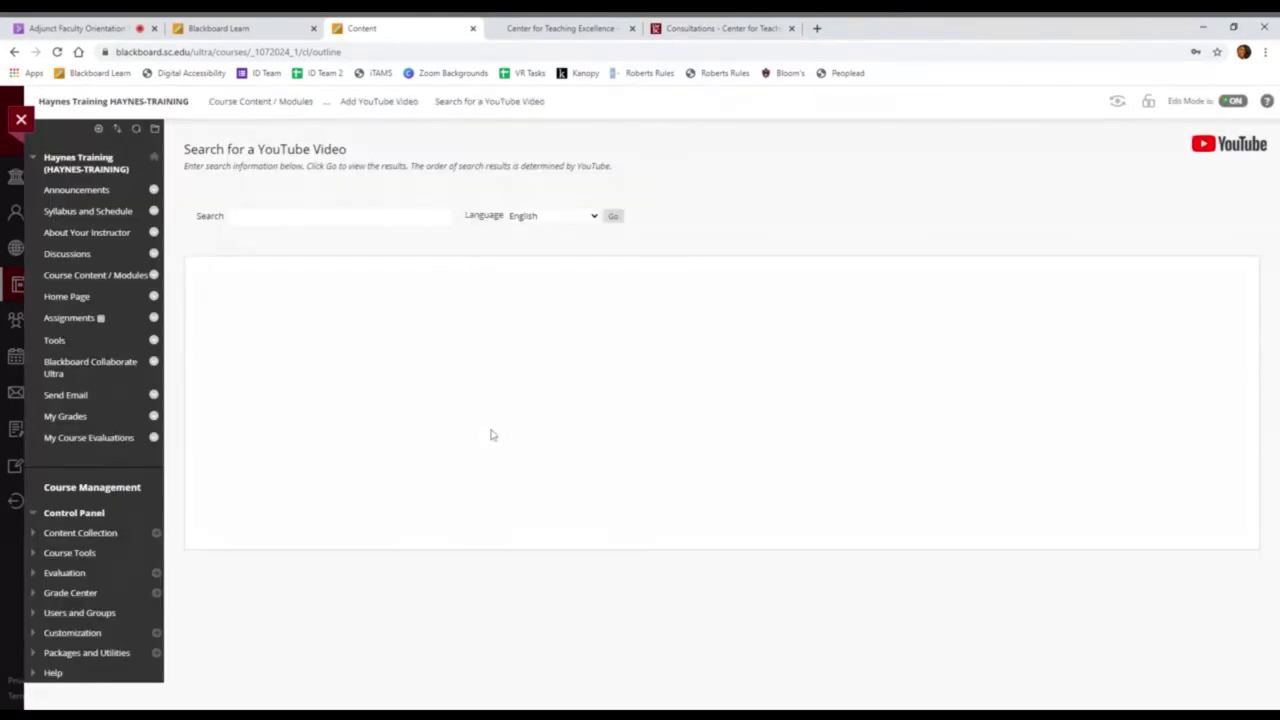
click(230, 216)
text(synchronous online learning)
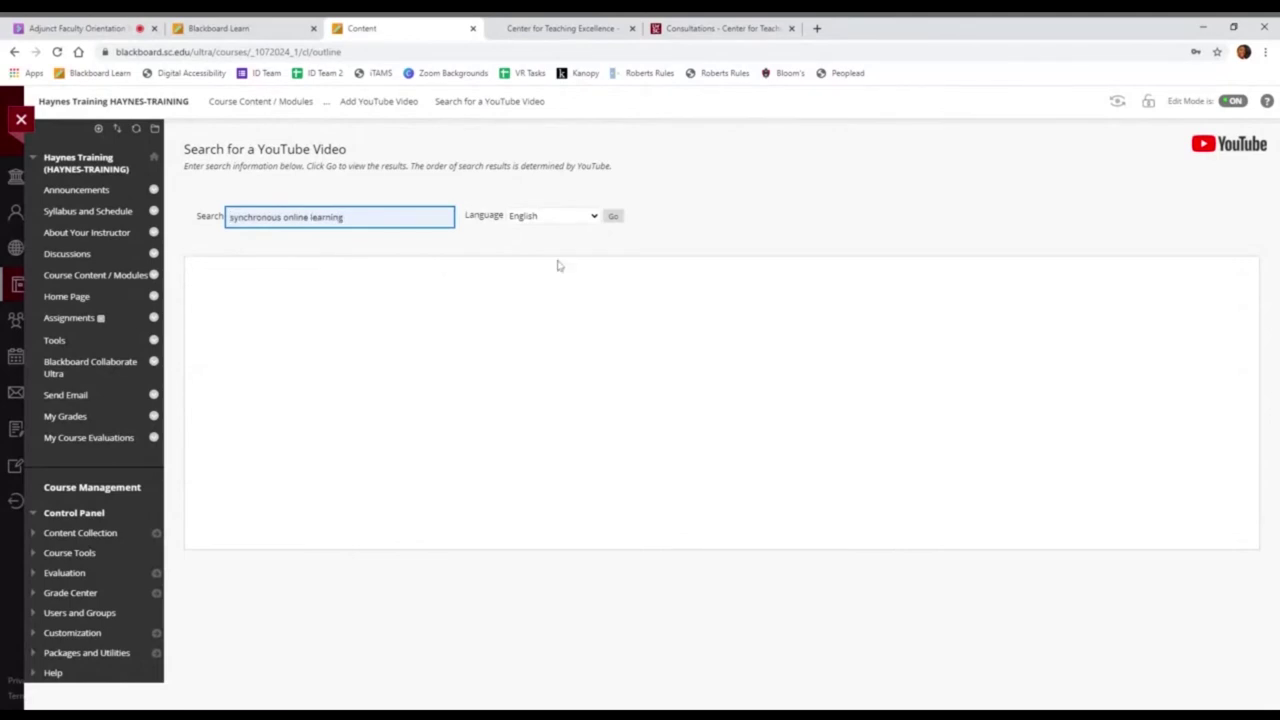
click(613, 216)
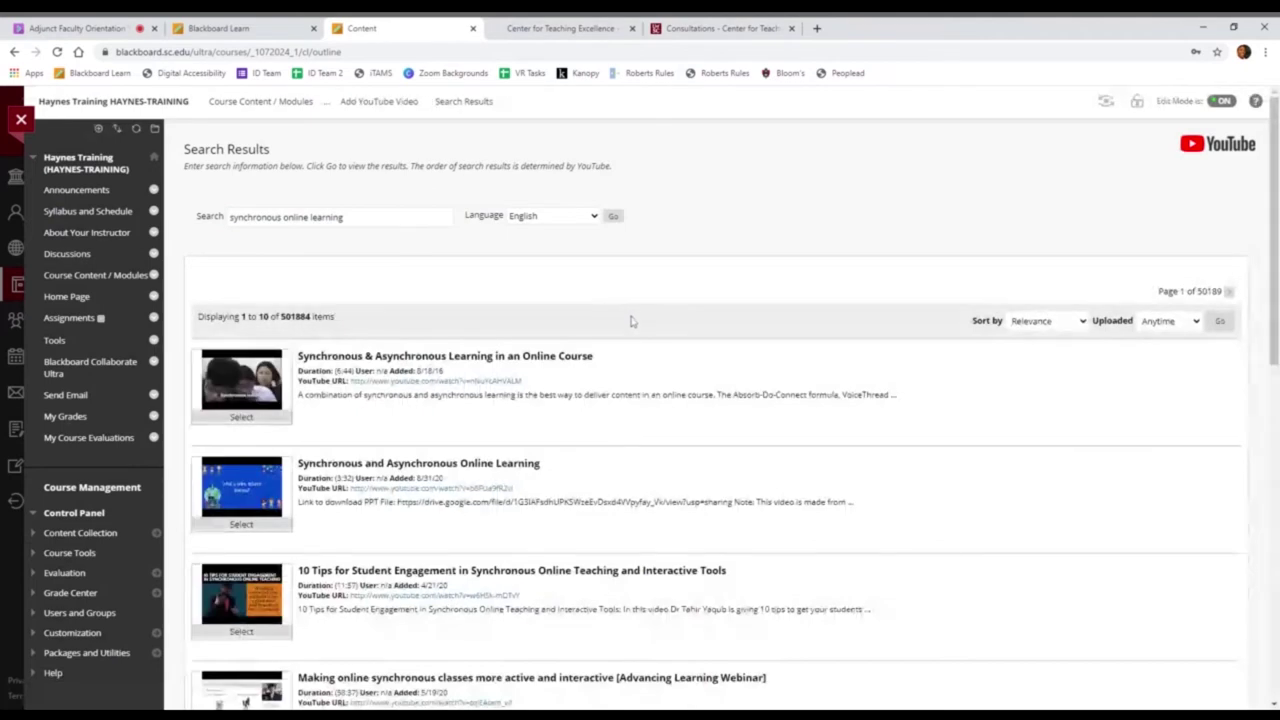
Step: Add the video "Synchronous & Asynchronous Learning in an Online Course" to Module 1 with the default mashup options and submit it
click(250, 424)
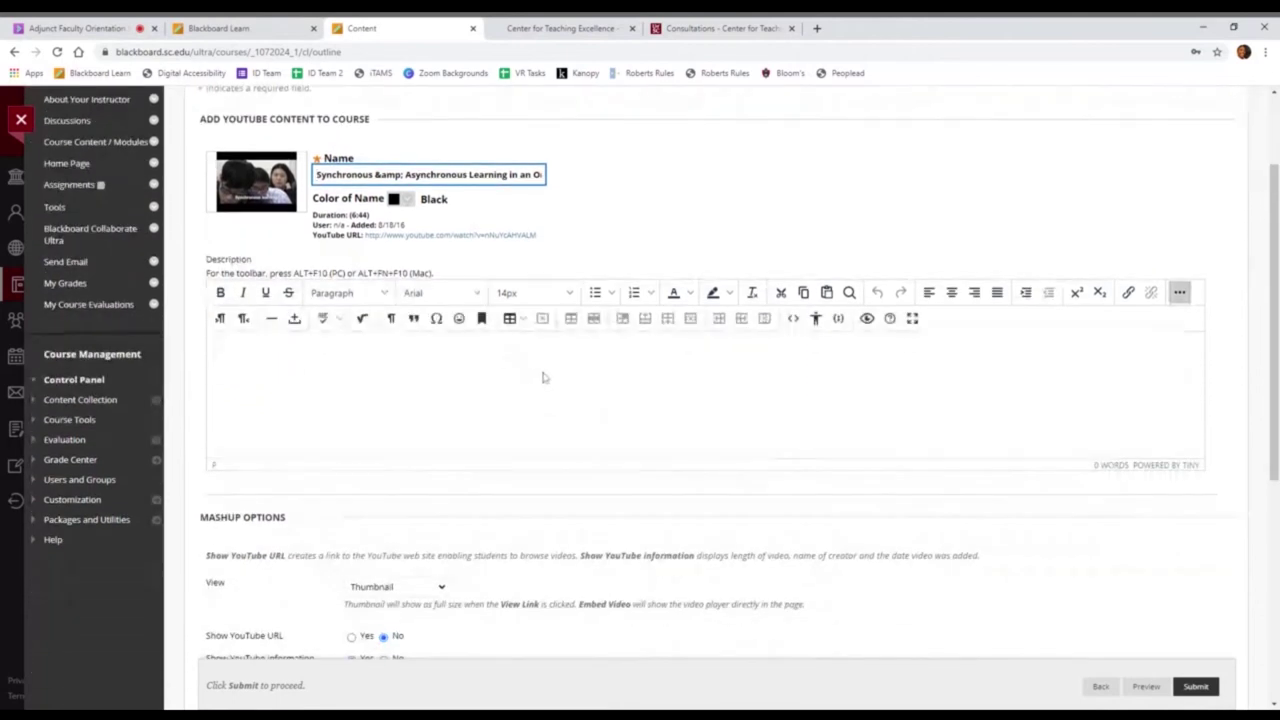
scroll(626, 409, down, 2)
scroll(650, 400, down, 2)
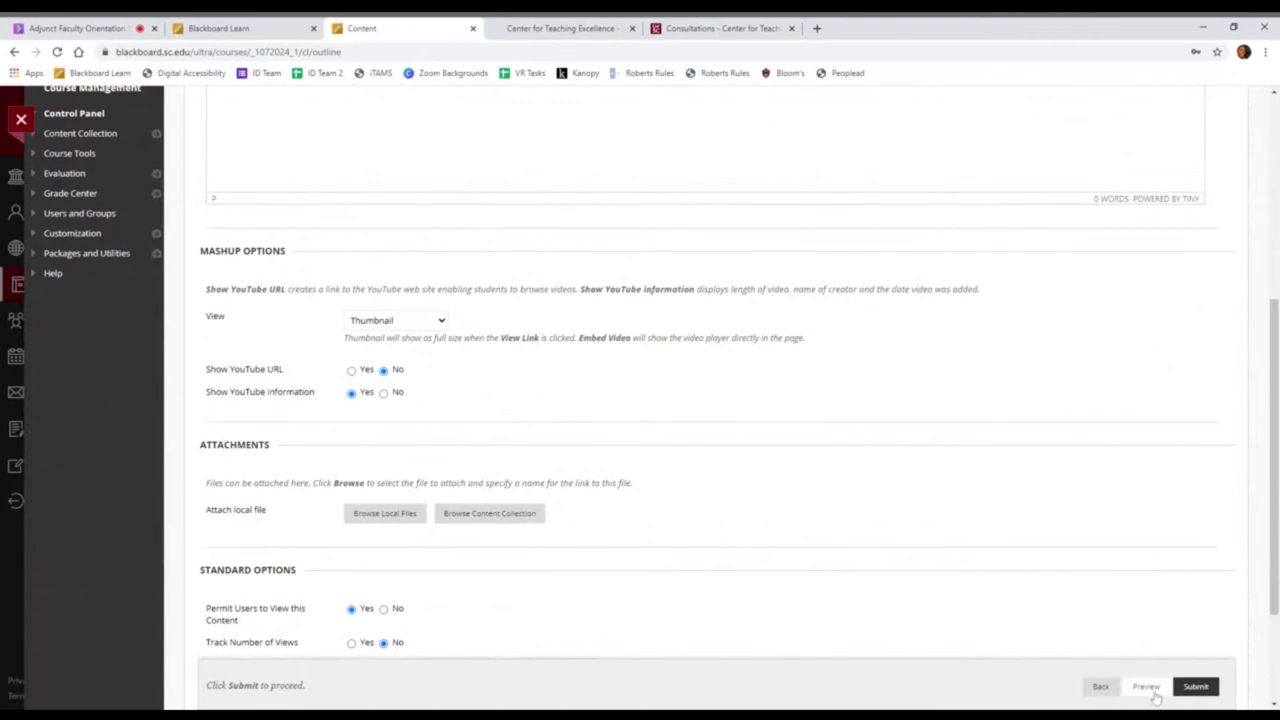
click(1198, 687)
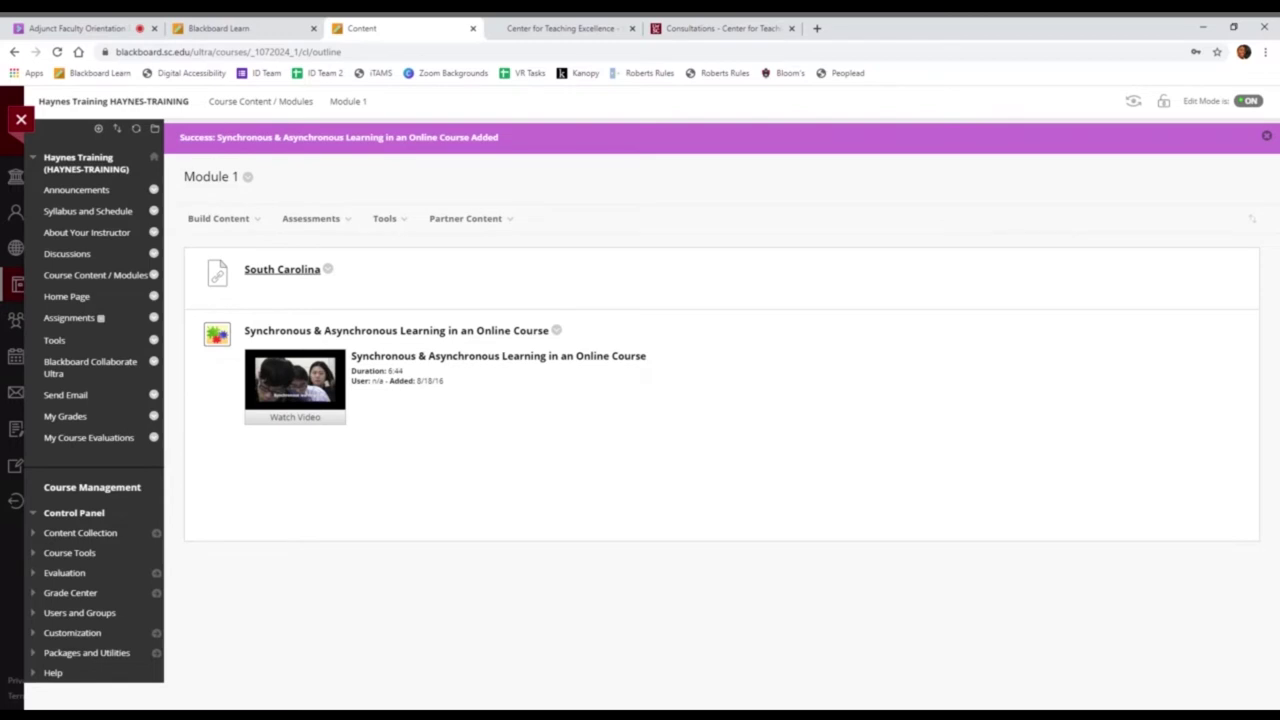
click(236, 222)
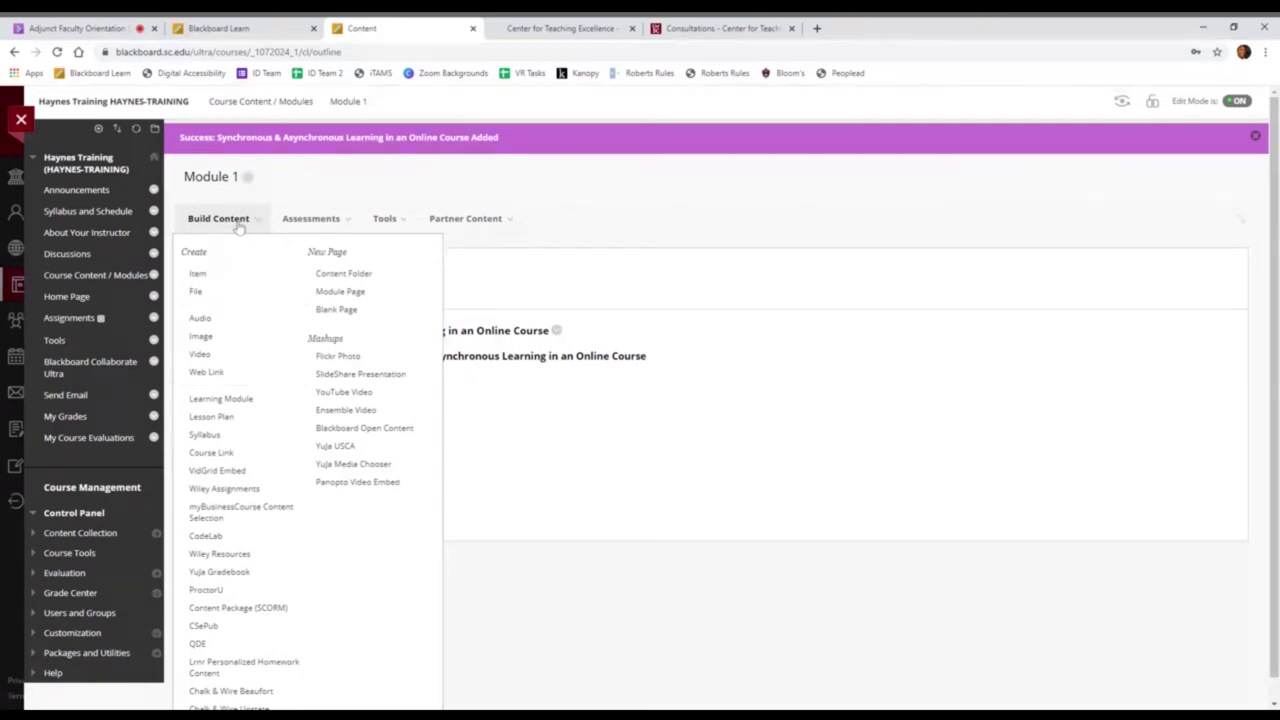
click(224, 371)
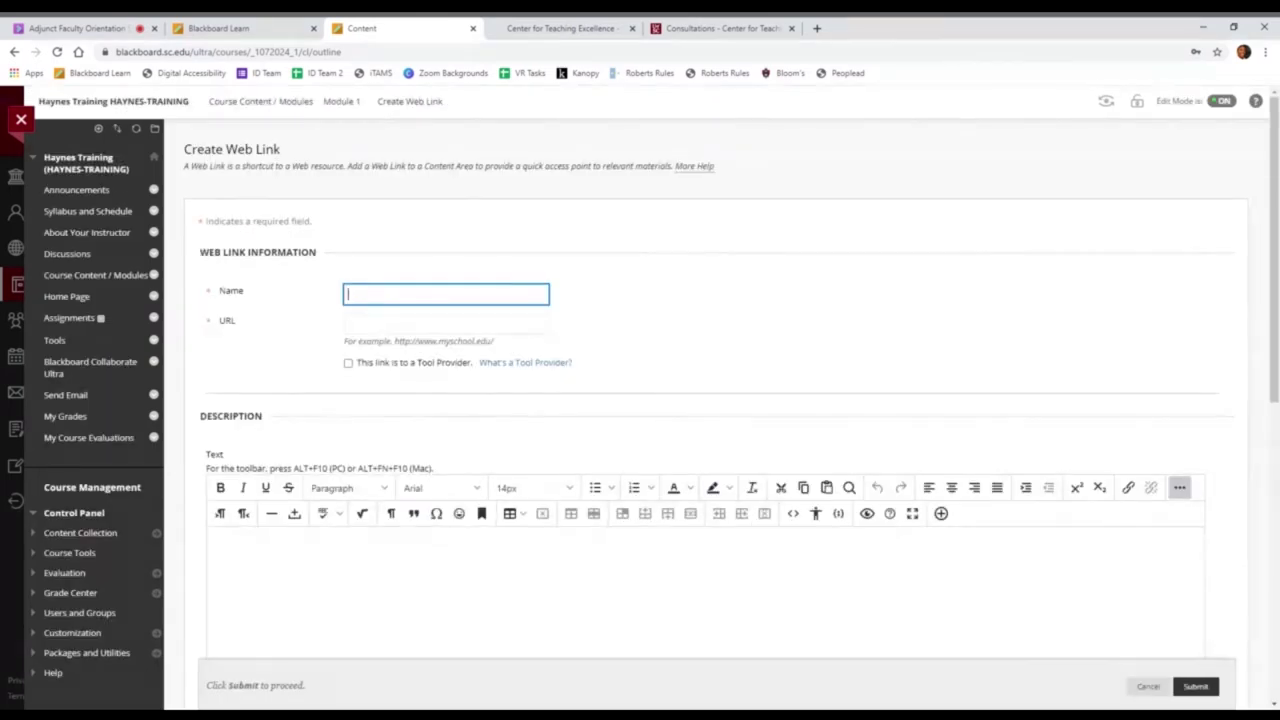
click(1148, 686)
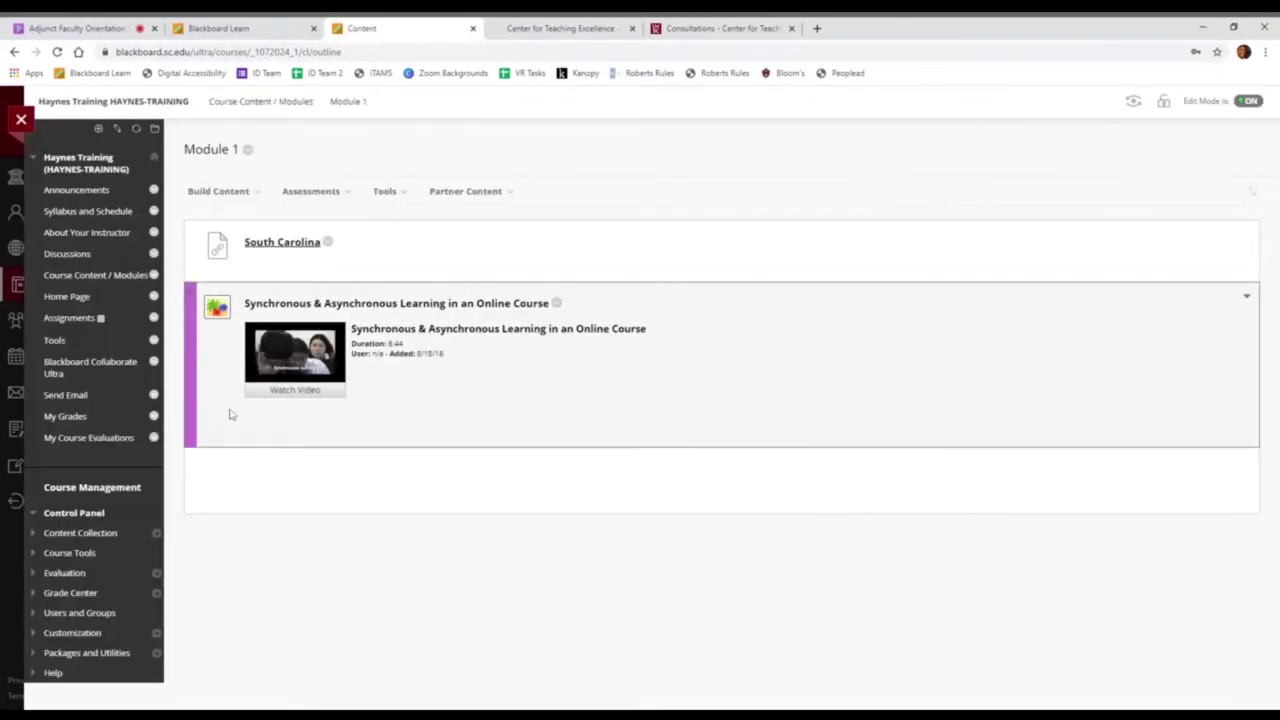
Step: Create a new test named "test 1" in the Assignments area, leaving description and instructions blank, and submit its information
click(76, 319)
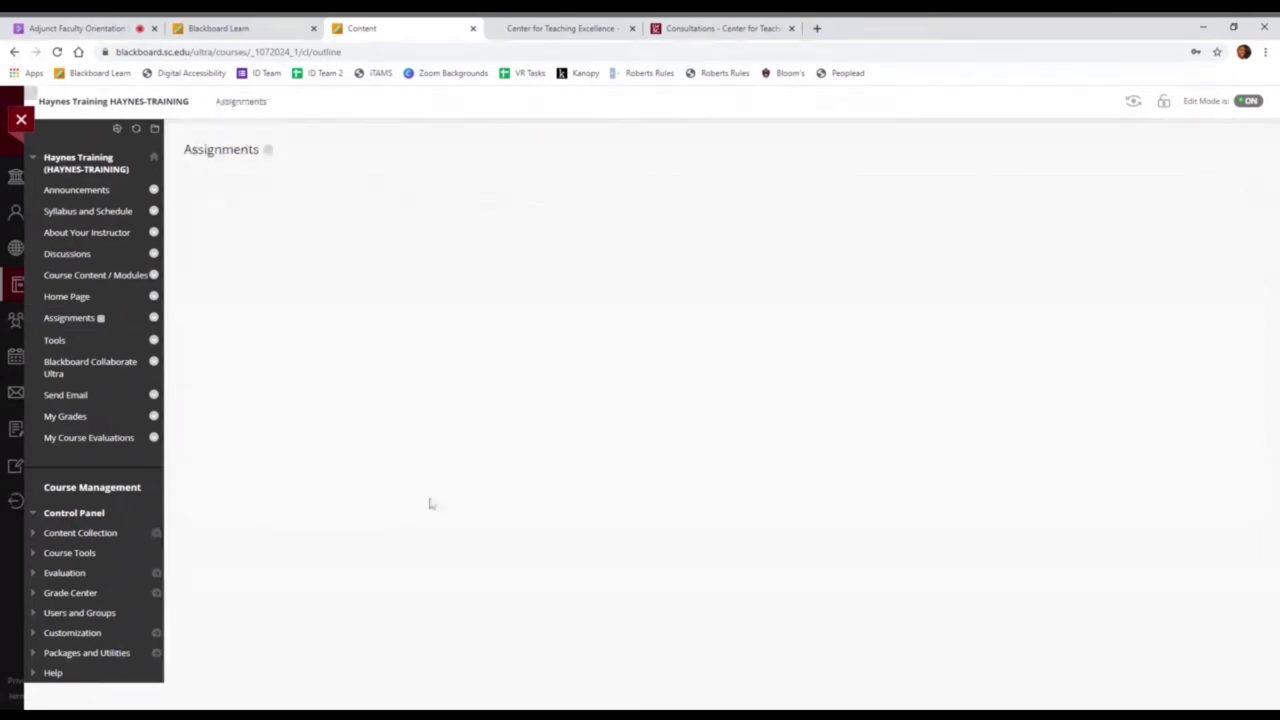
mouse_move(330, 196)
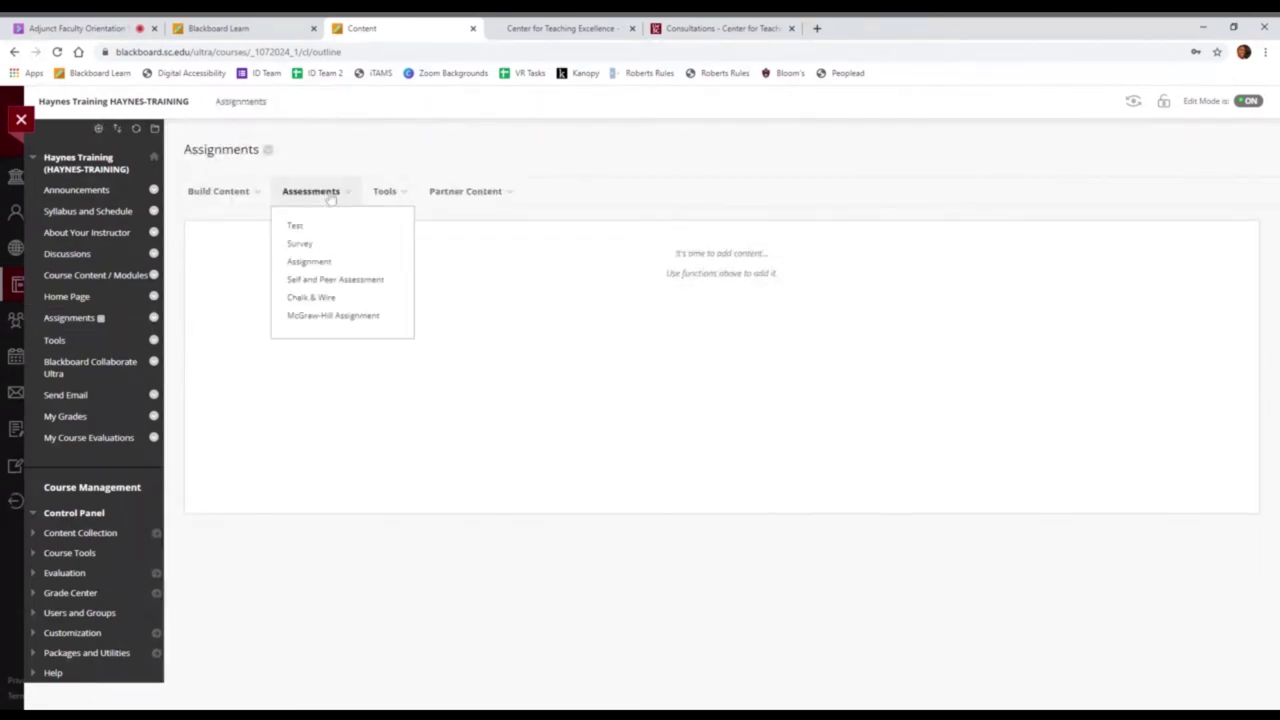
click(244, 196)
mouse_move(314, 200)
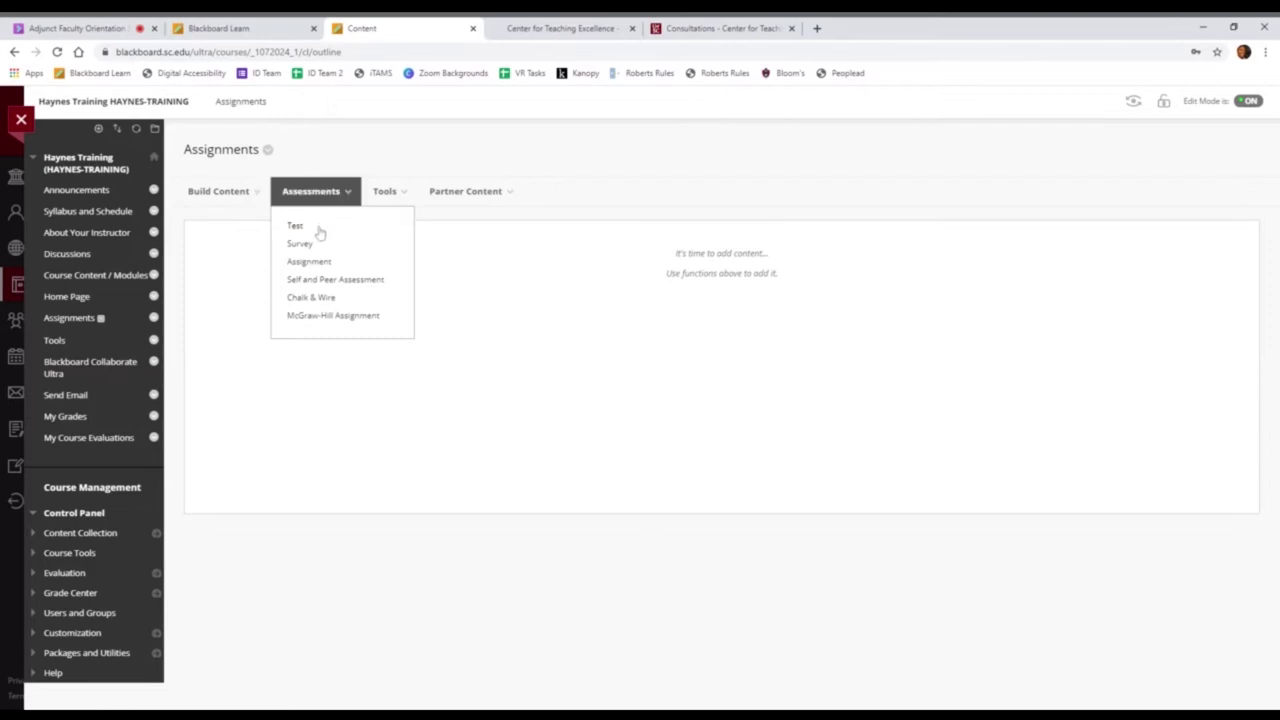
click(296, 226)
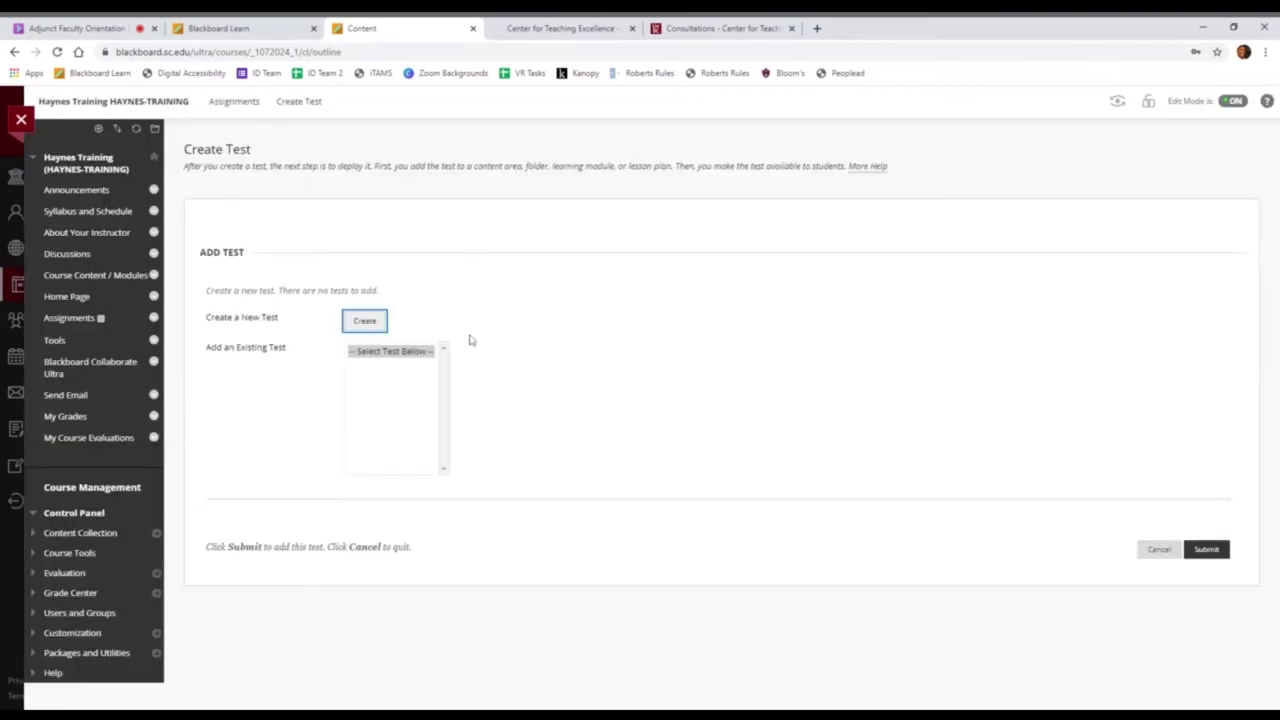
click(368, 326)
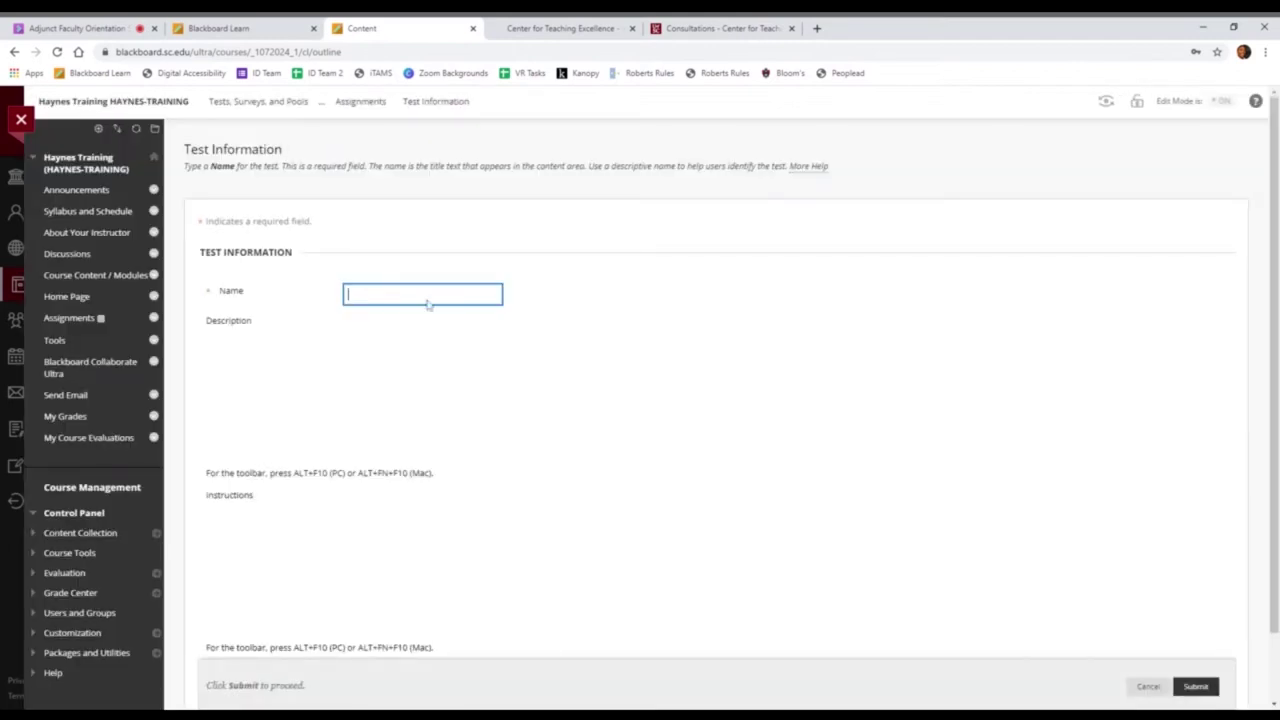
text(test 1)
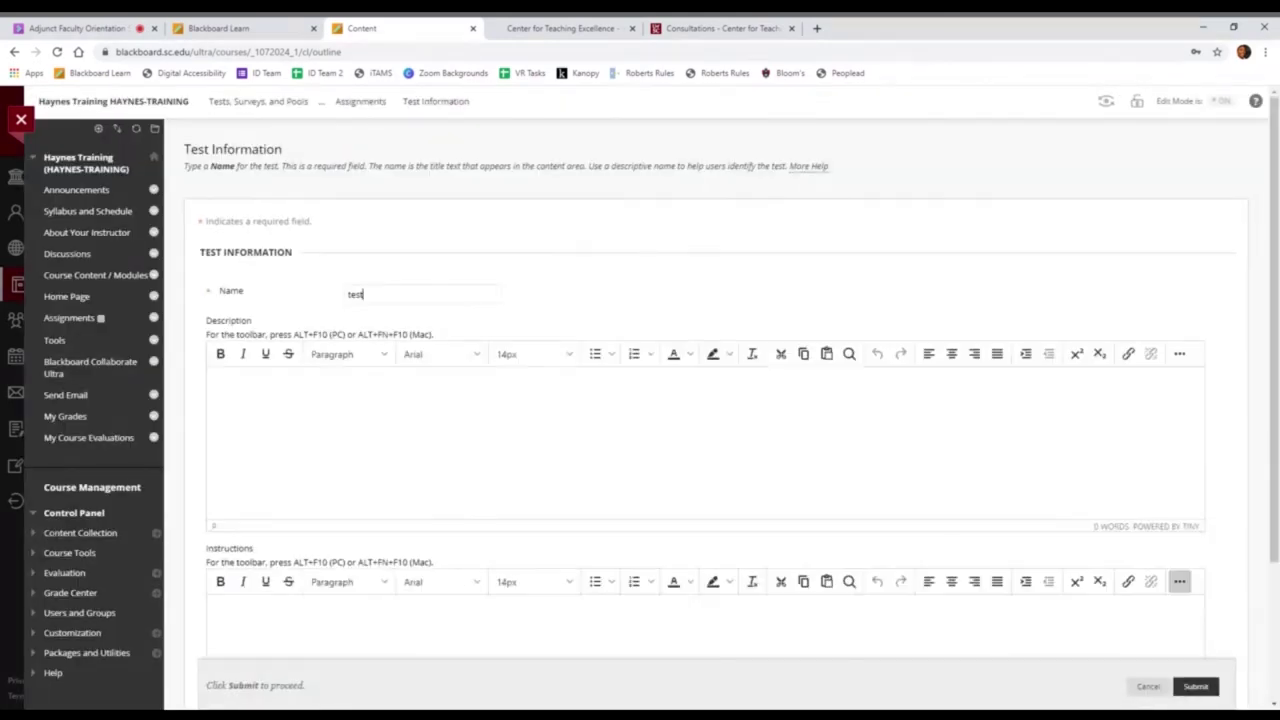
click(590, 443)
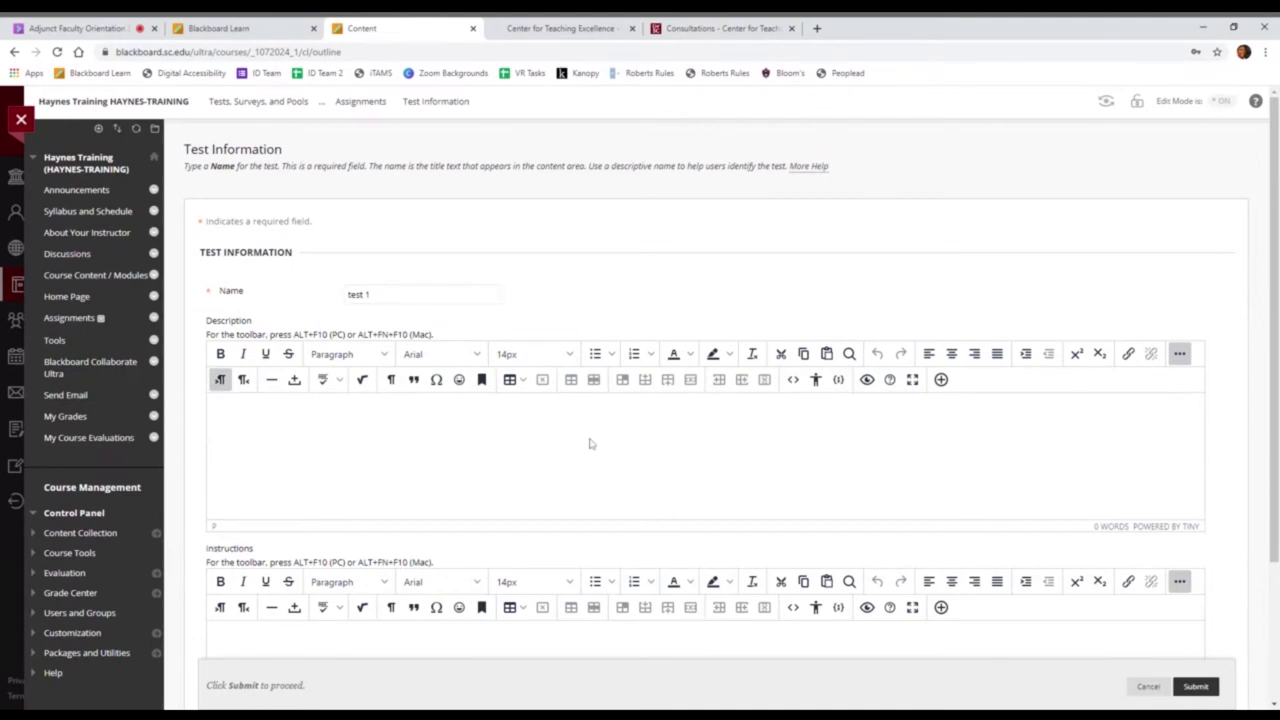
scroll(590, 443, down, 3)
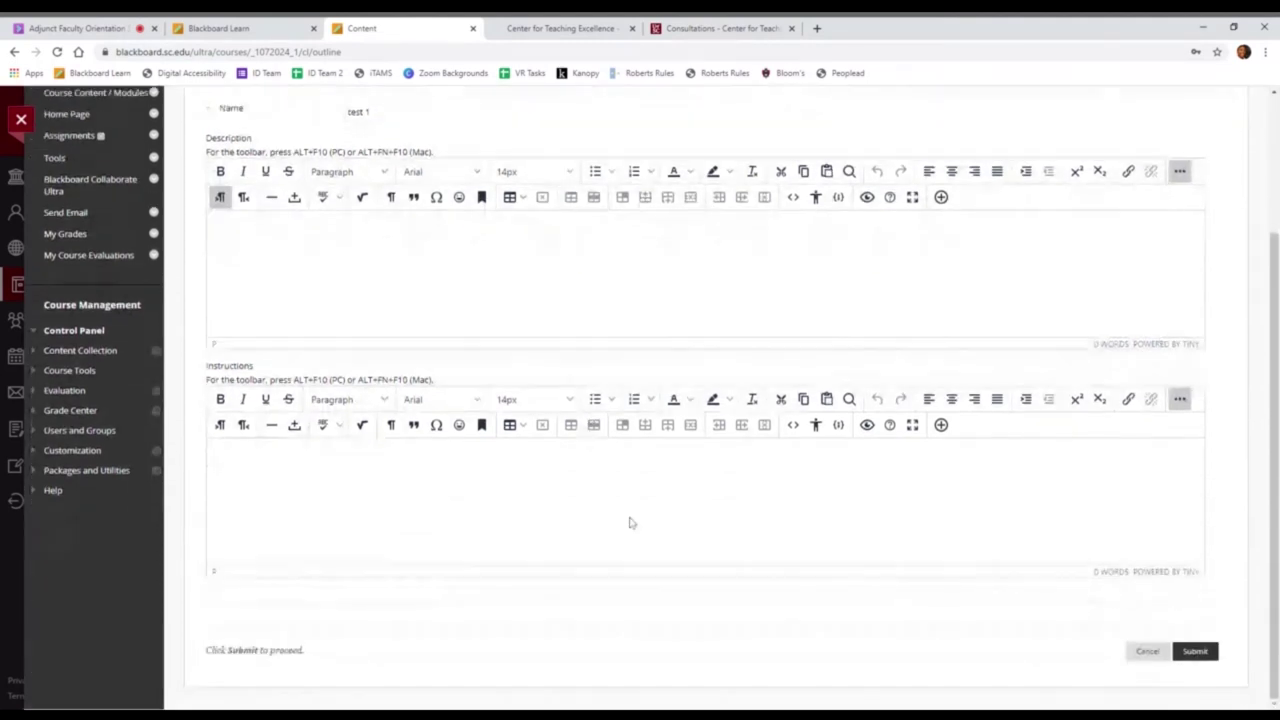
click(1196, 652)
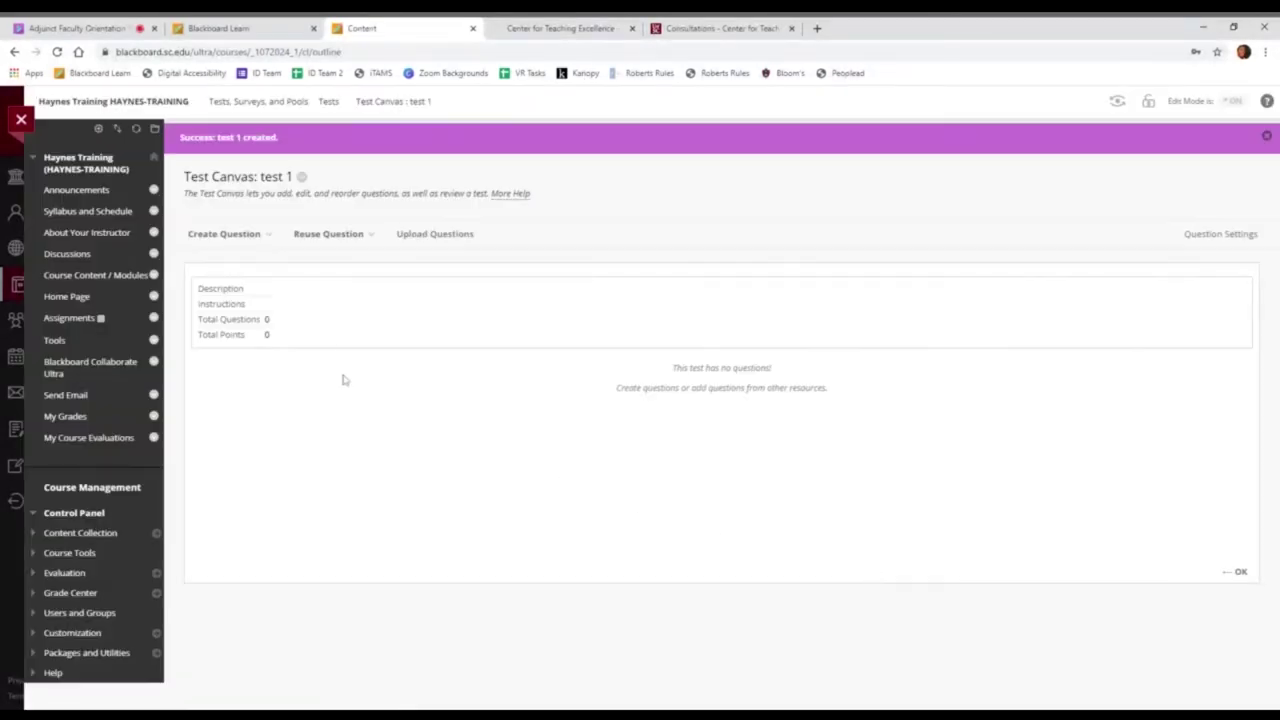
Step: Start a multiple choice question in test 1 with the question text "rtrd" and have its answers shown in random order
click(257, 236)
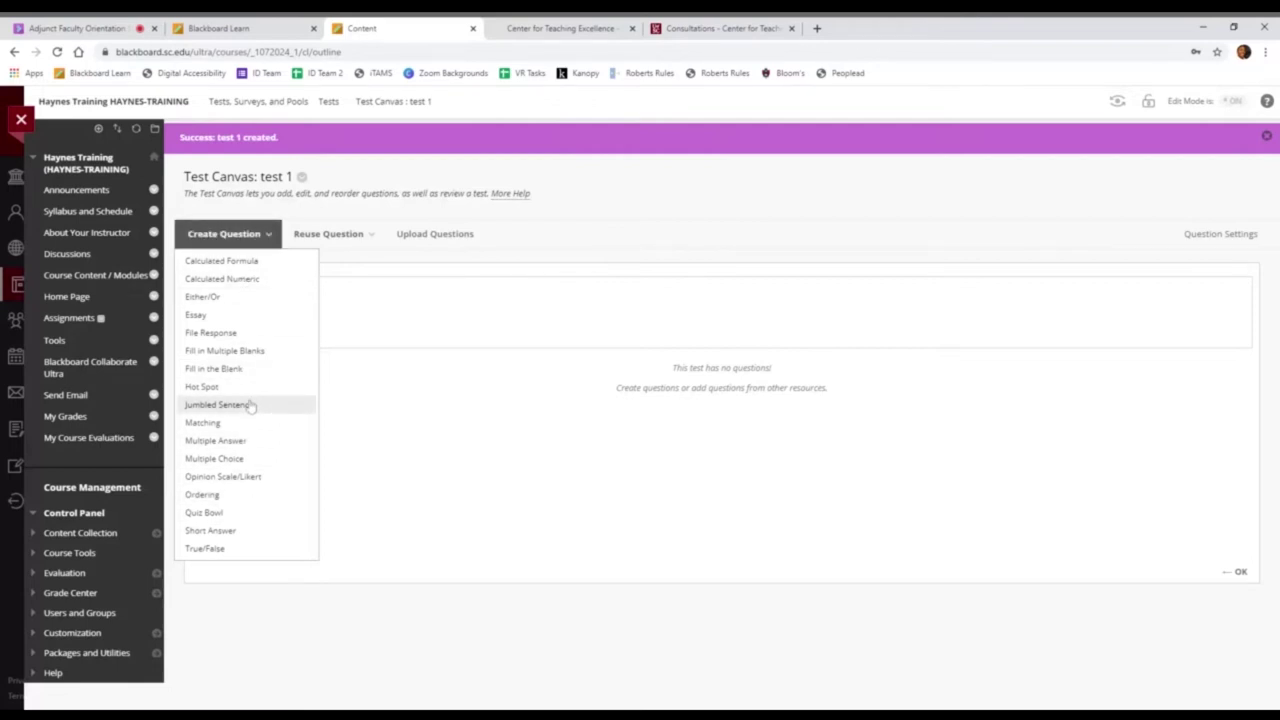
click(343, 236)
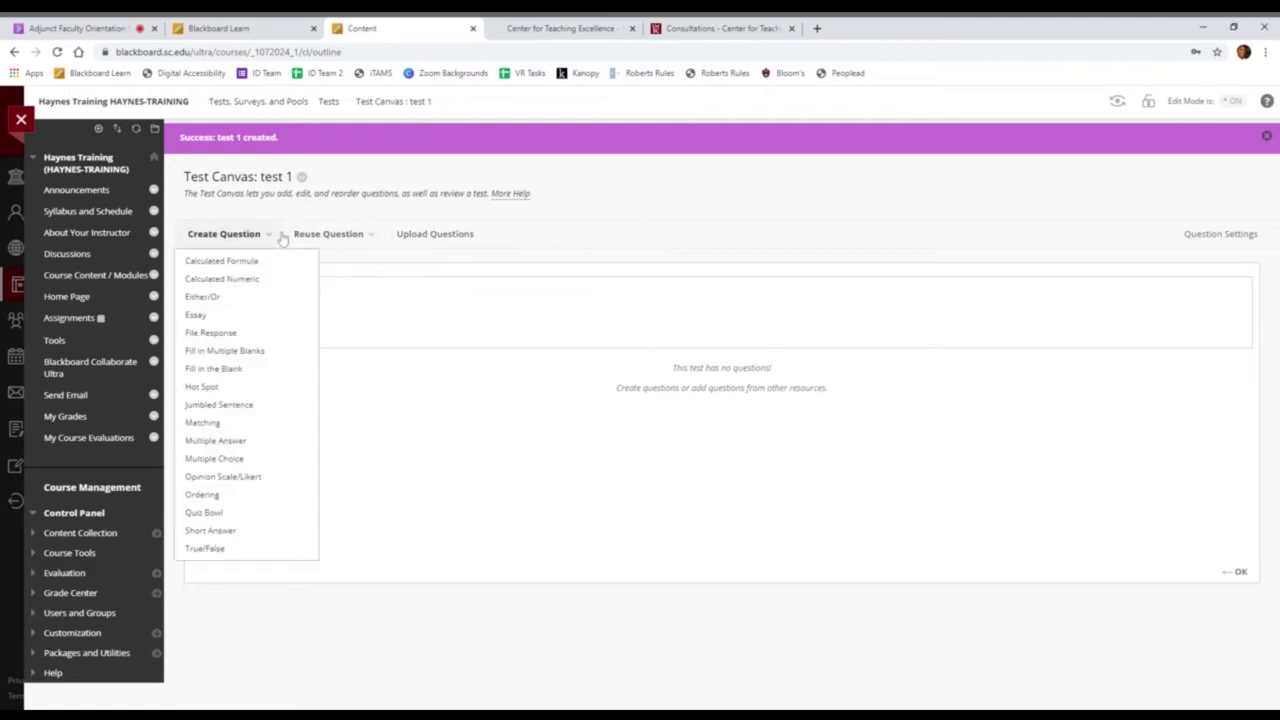
mouse_move(229, 236)
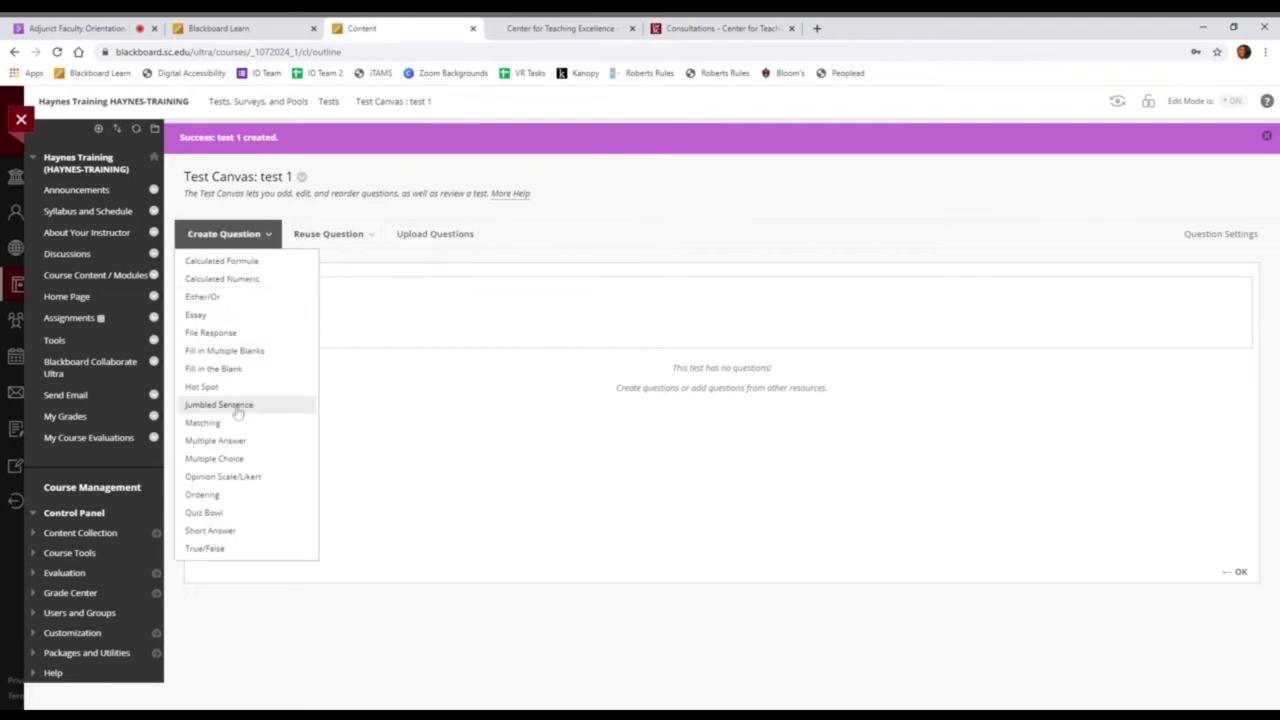
click(214, 458)
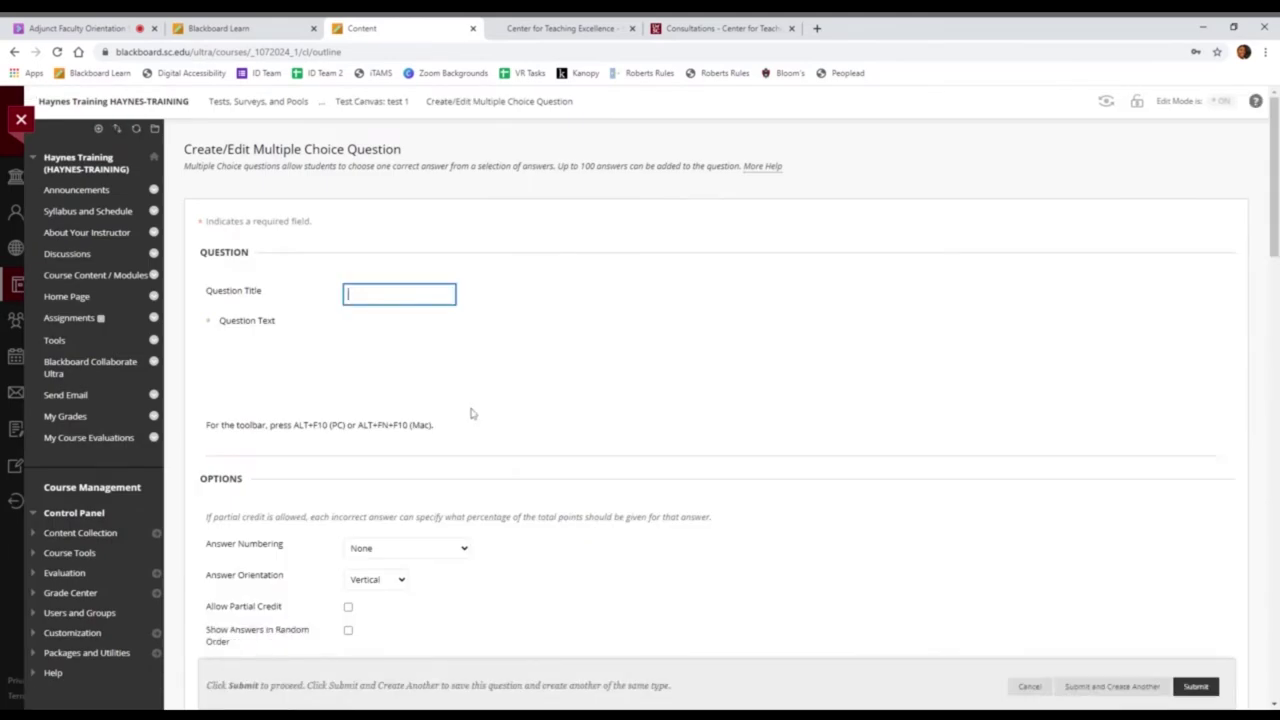
scroll(485, 400, down, 1)
click(497, 343)
text(mo)
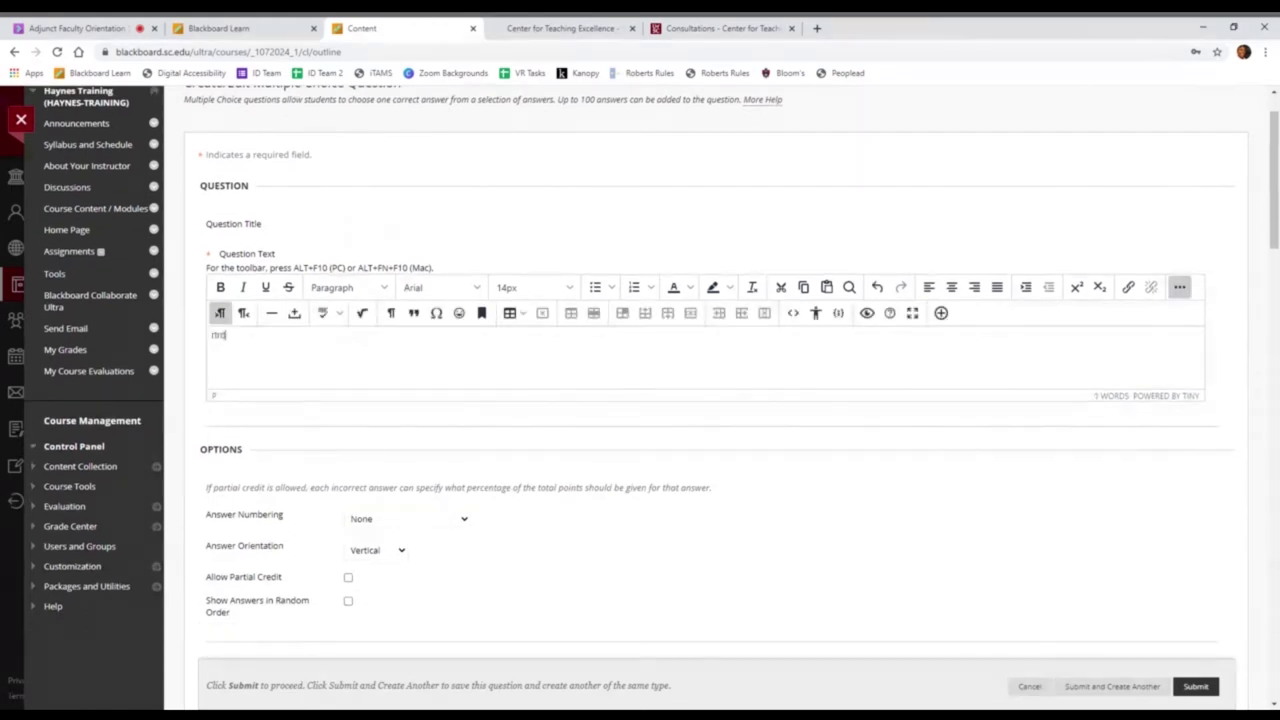
scroll(531, 403, down, 3)
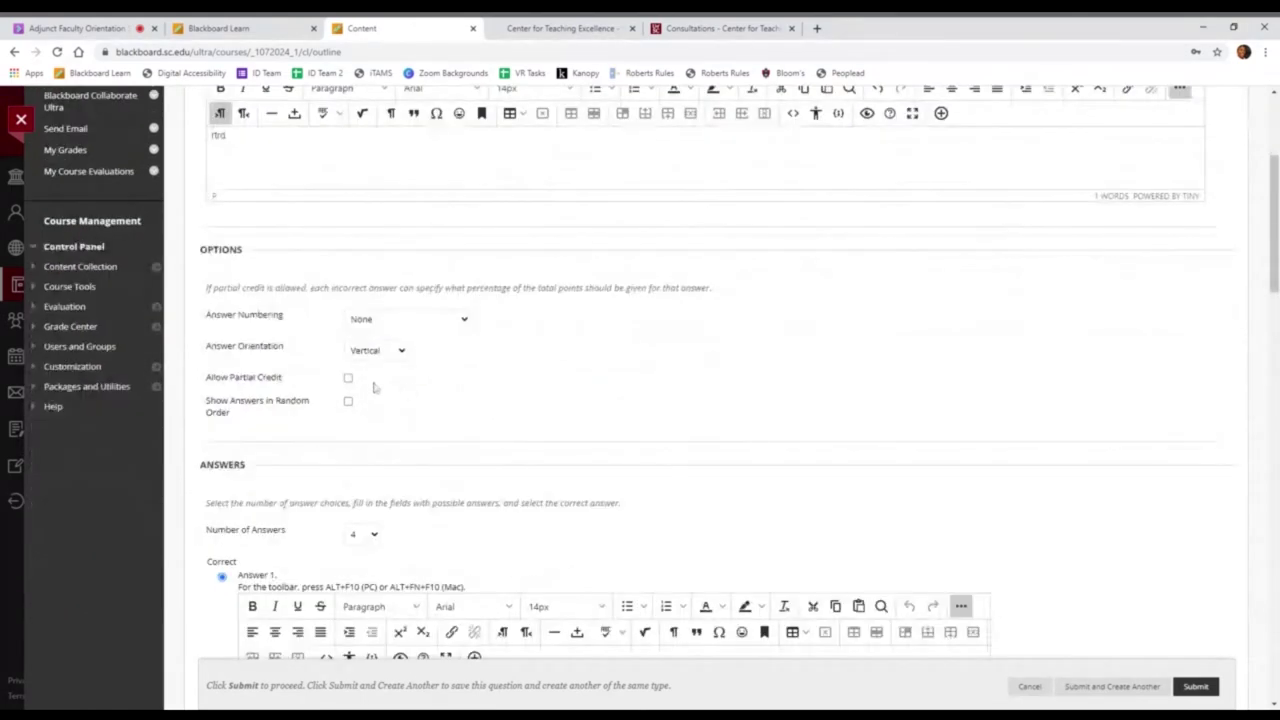
click(348, 402)
Step: Enter "dfdf" as Answer 1 and "dfd" as Answer 2, and mark Answer 2 as the correct one
scroll(446, 437, down, 3)
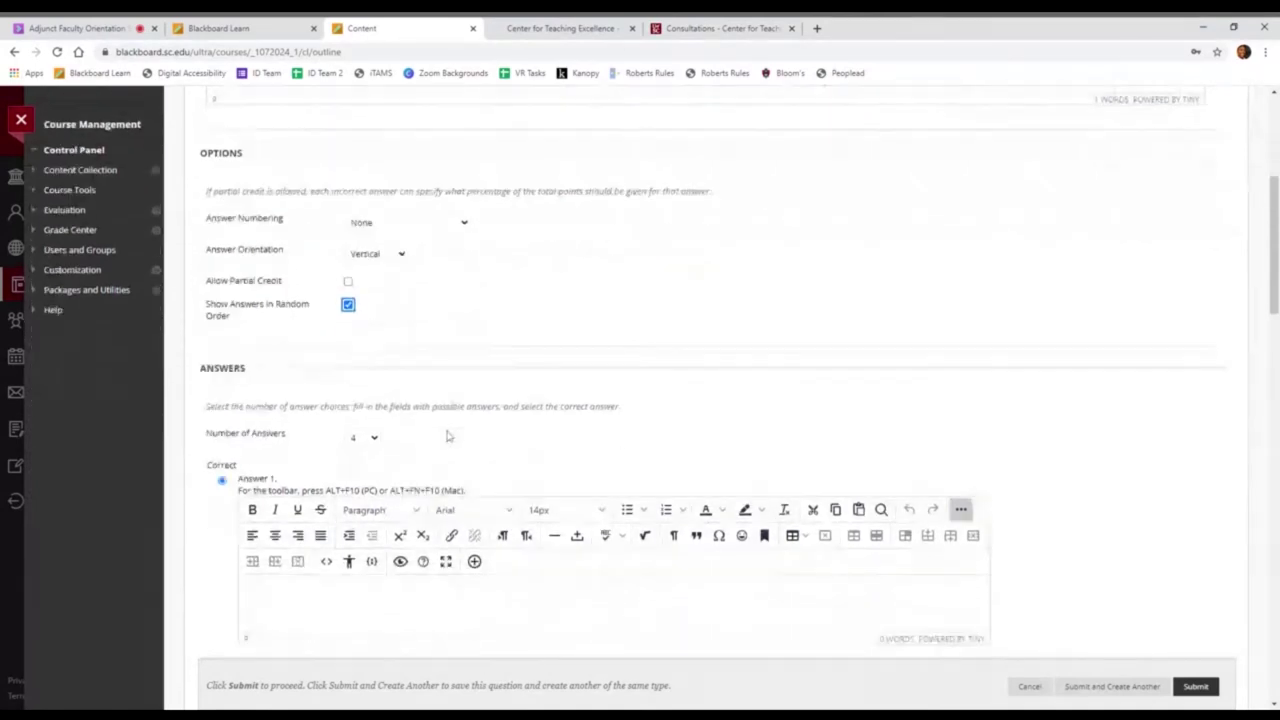
text(dfdf)
scroll(412, 436, down, 2)
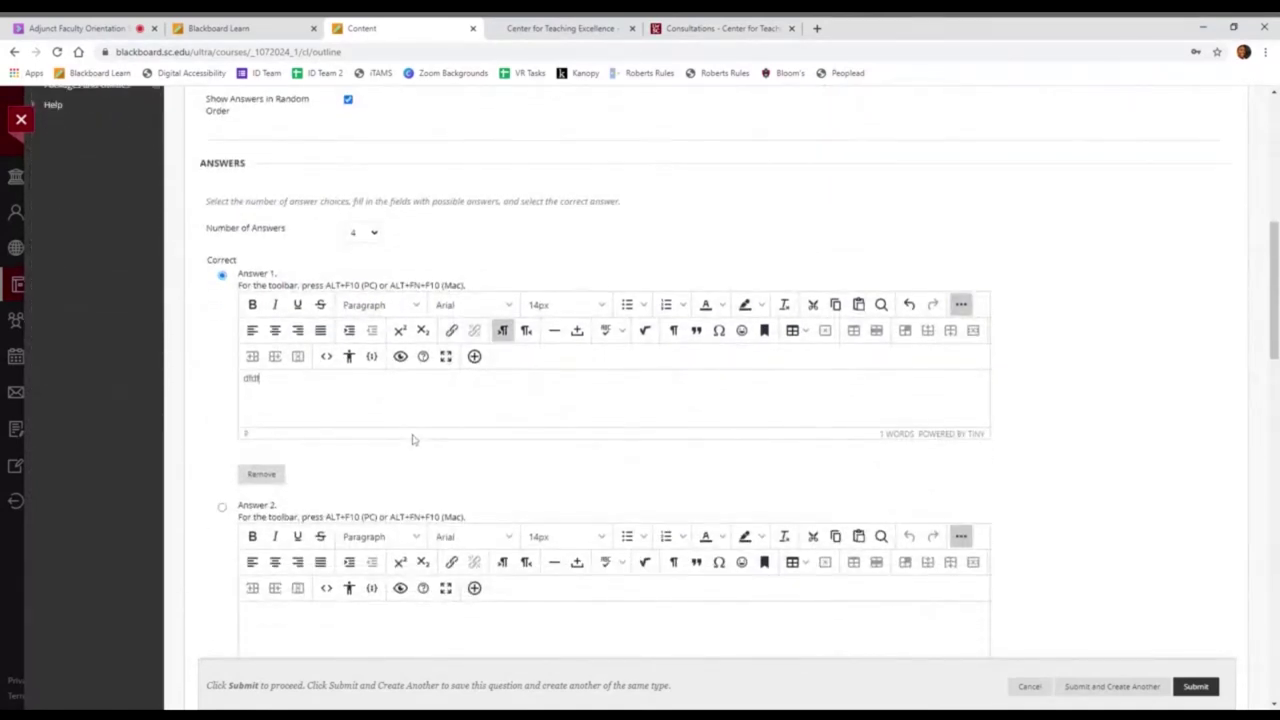
click(407, 457)
text(dfd)
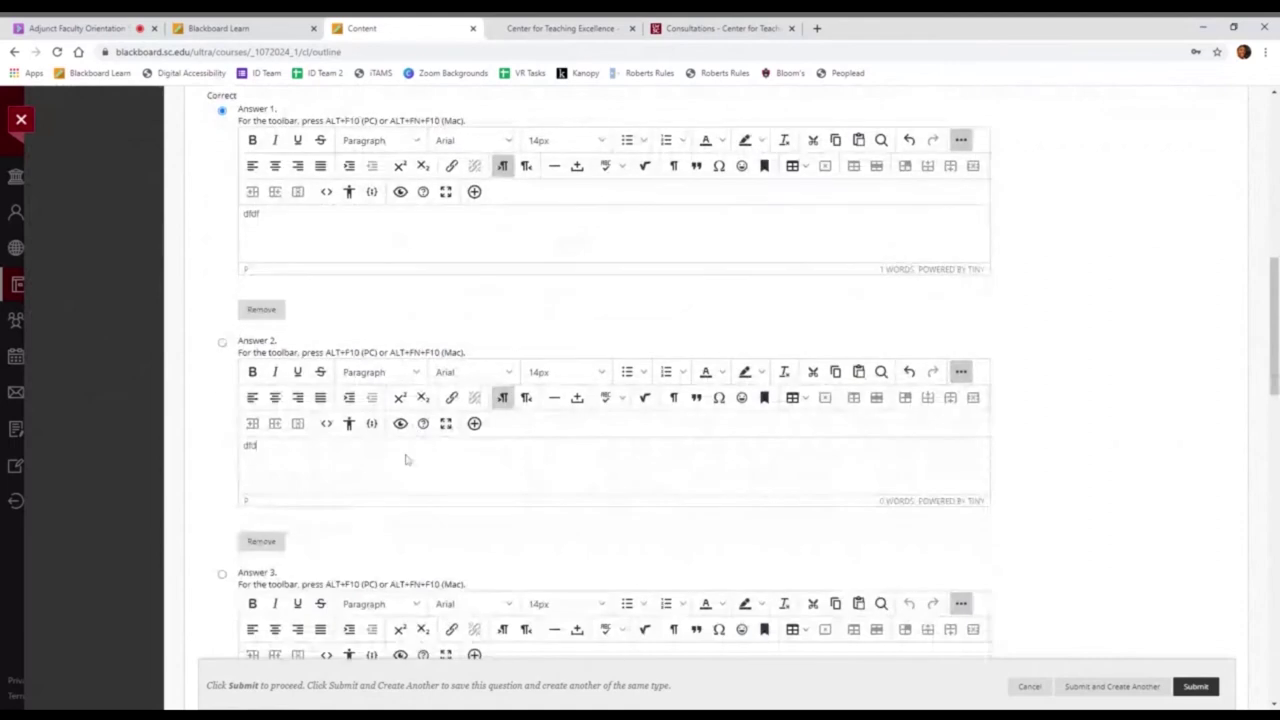
click(222, 343)
Step: Enter "dfd" as Answer 3 and "dfdf" as Answer 4, and submit the multiple choice question
scroll(320, 434, down, 2)
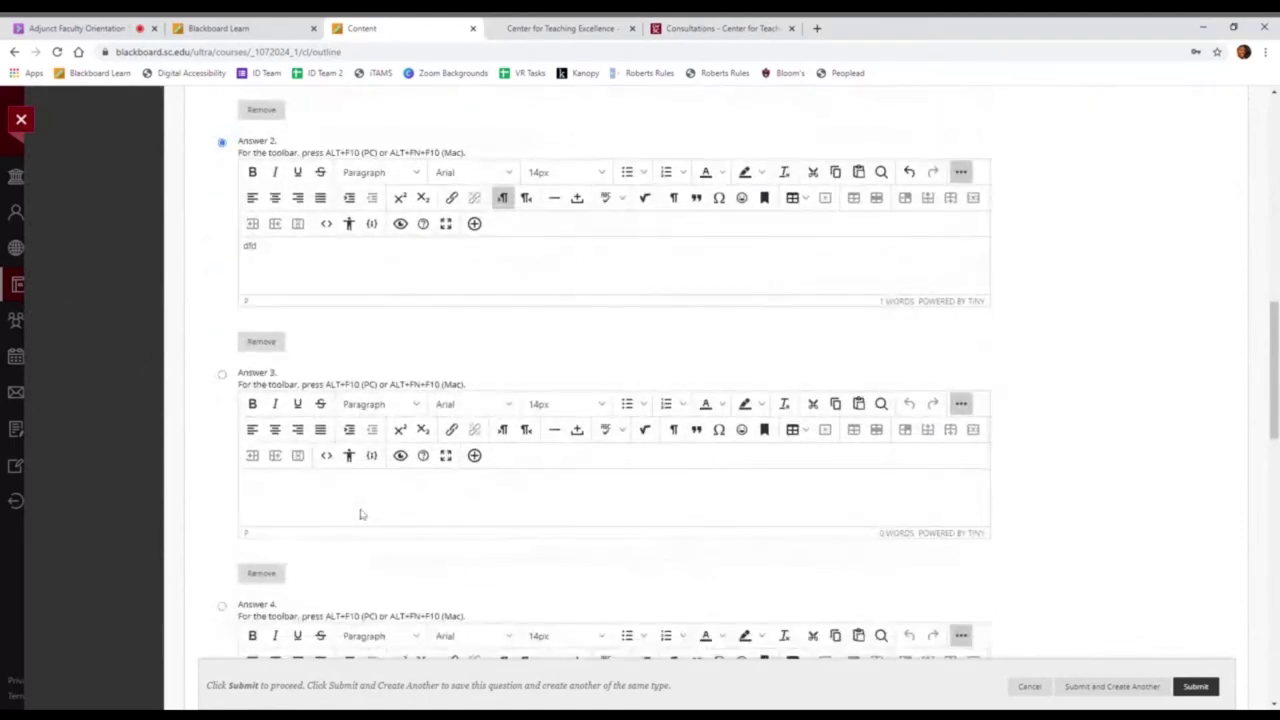
click(367, 505)
text(dfd)
scroll(367, 505, down, 3)
click(380, 471)
text(dfdf)
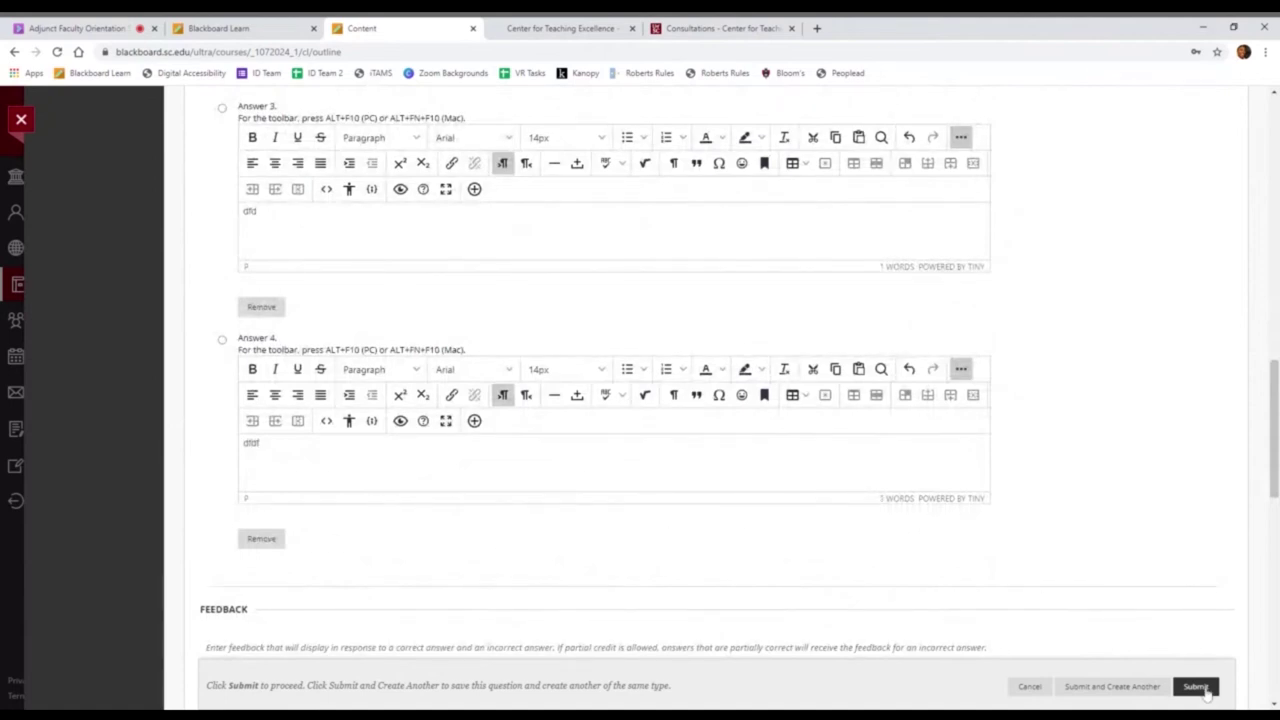
click(1200, 688)
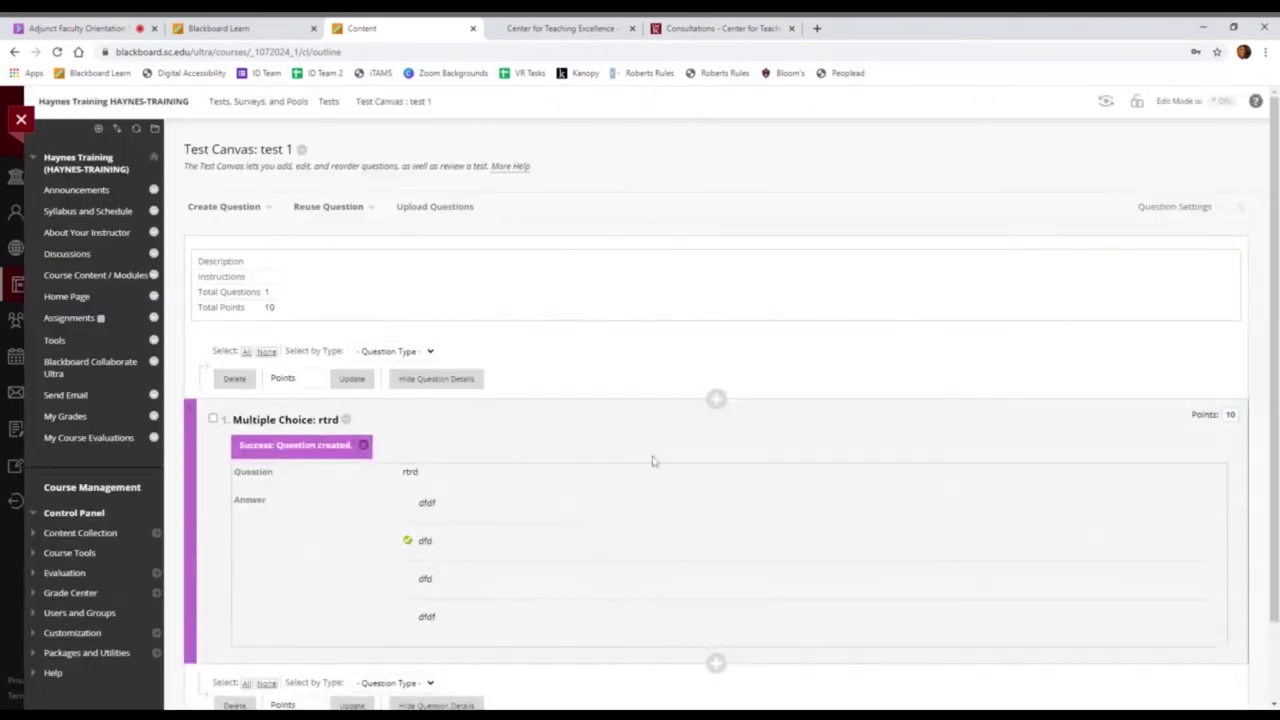
scroll(436, 485, down, 2)
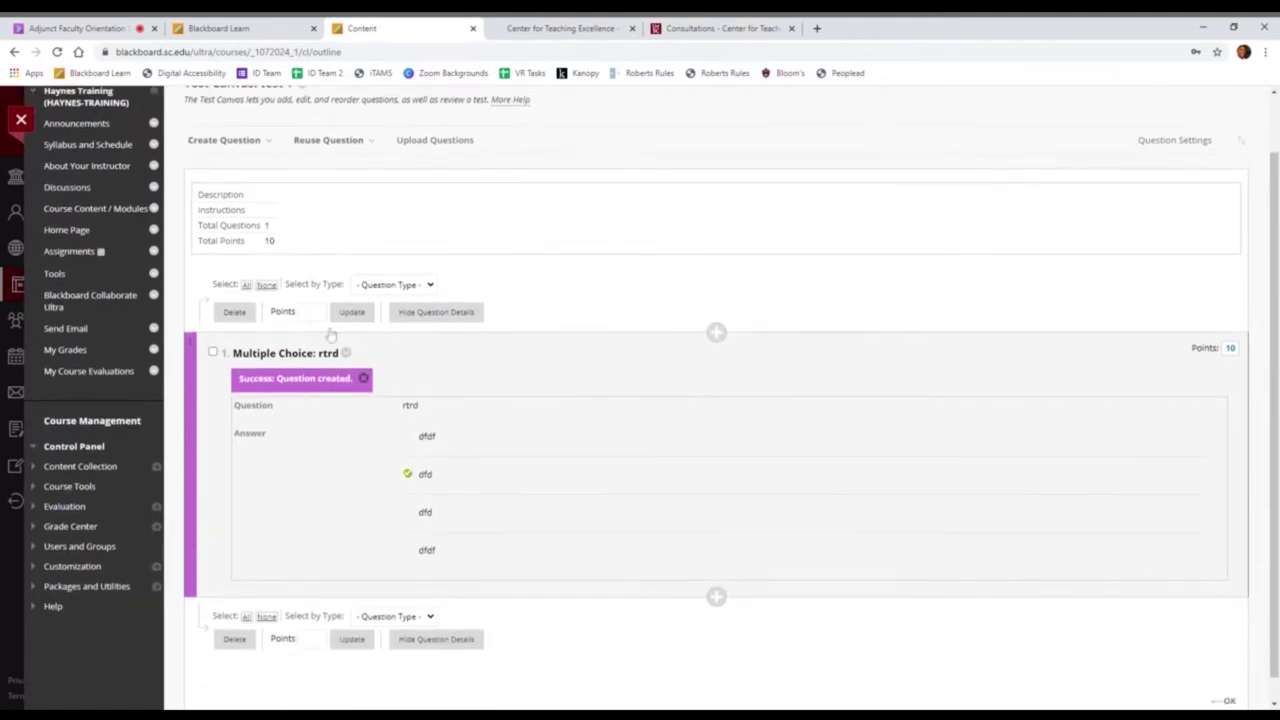
click(236, 141)
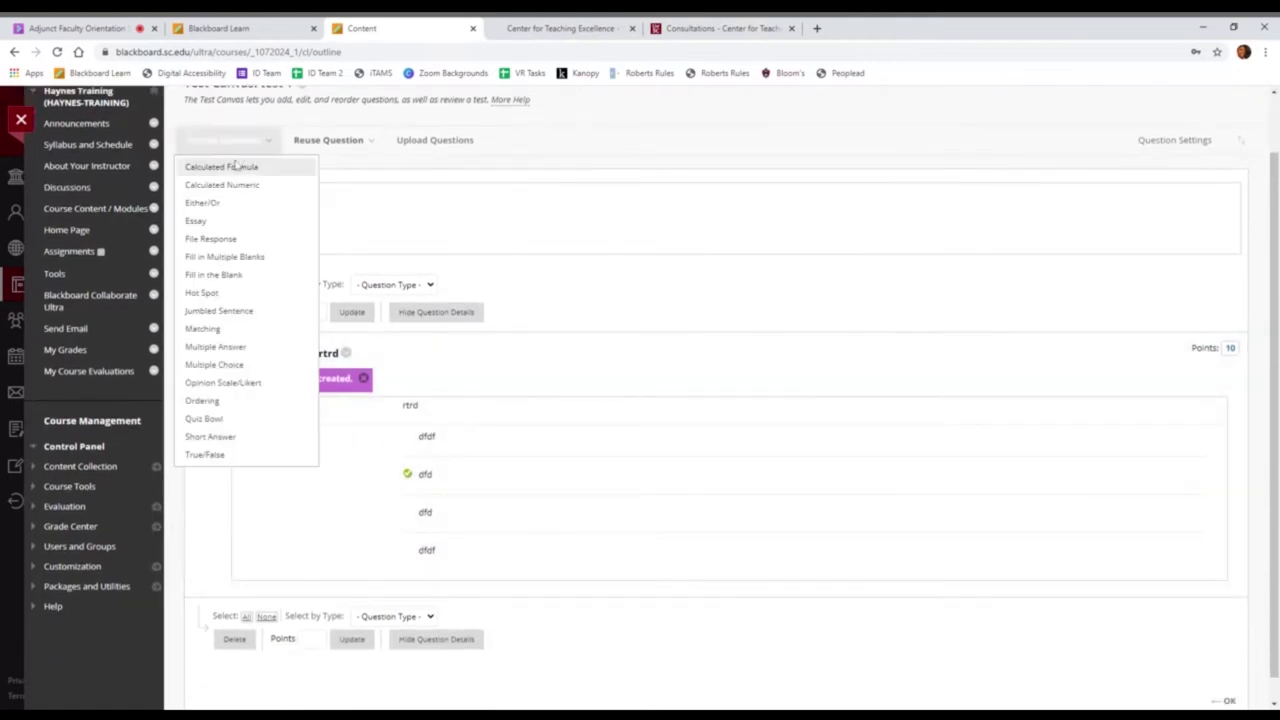
click(224, 140)
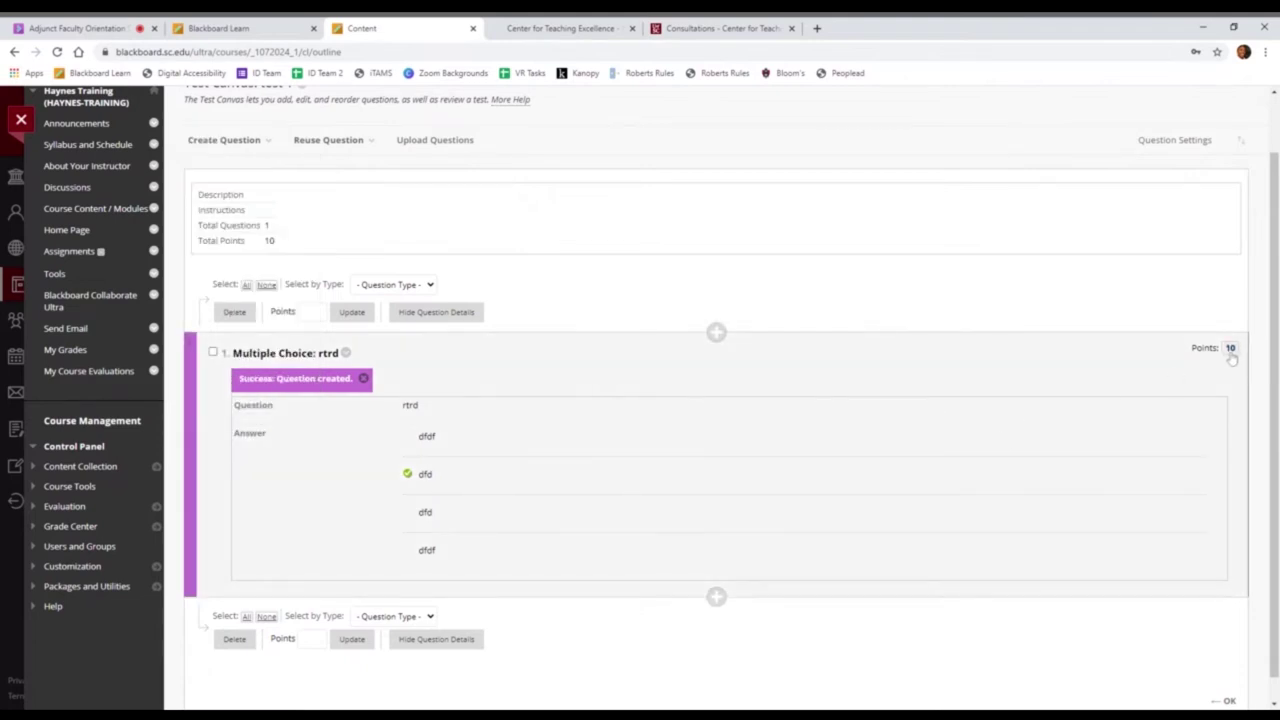
Step: Add the existing test "test 1" to the Assignments content area
click(1230, 349)
scroll(829, 423, up, 1)
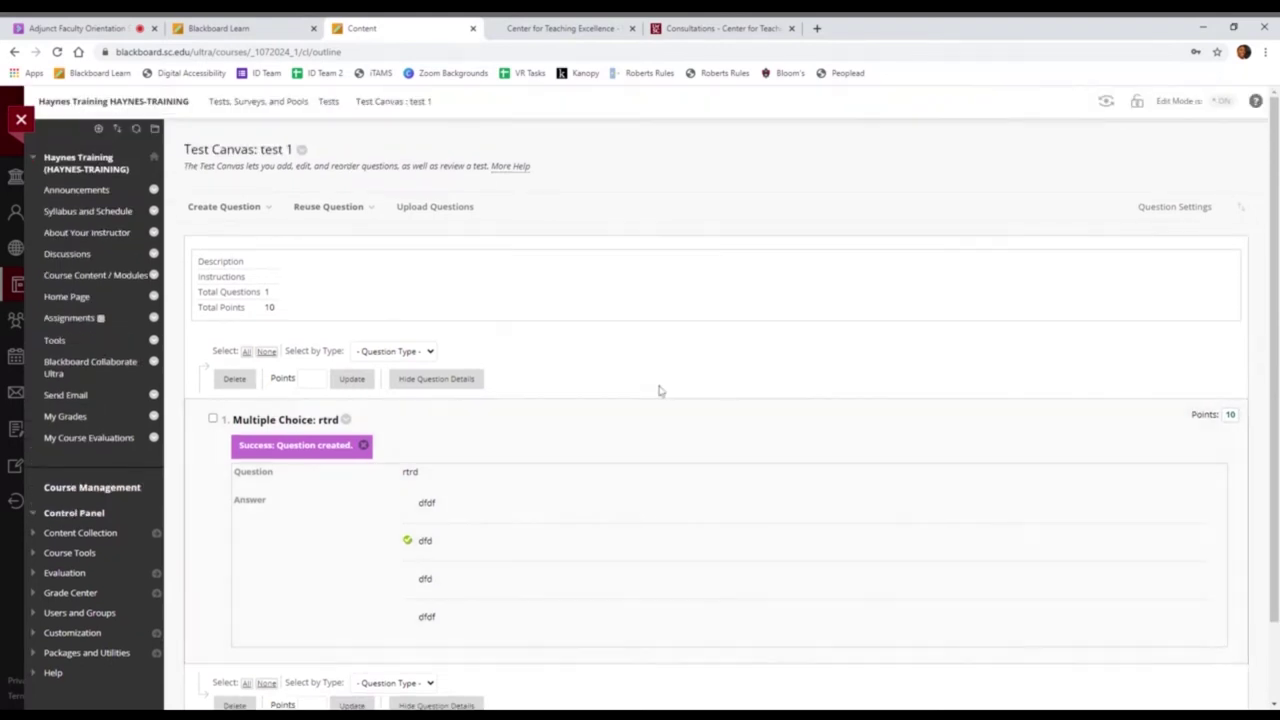
click(70, 318)
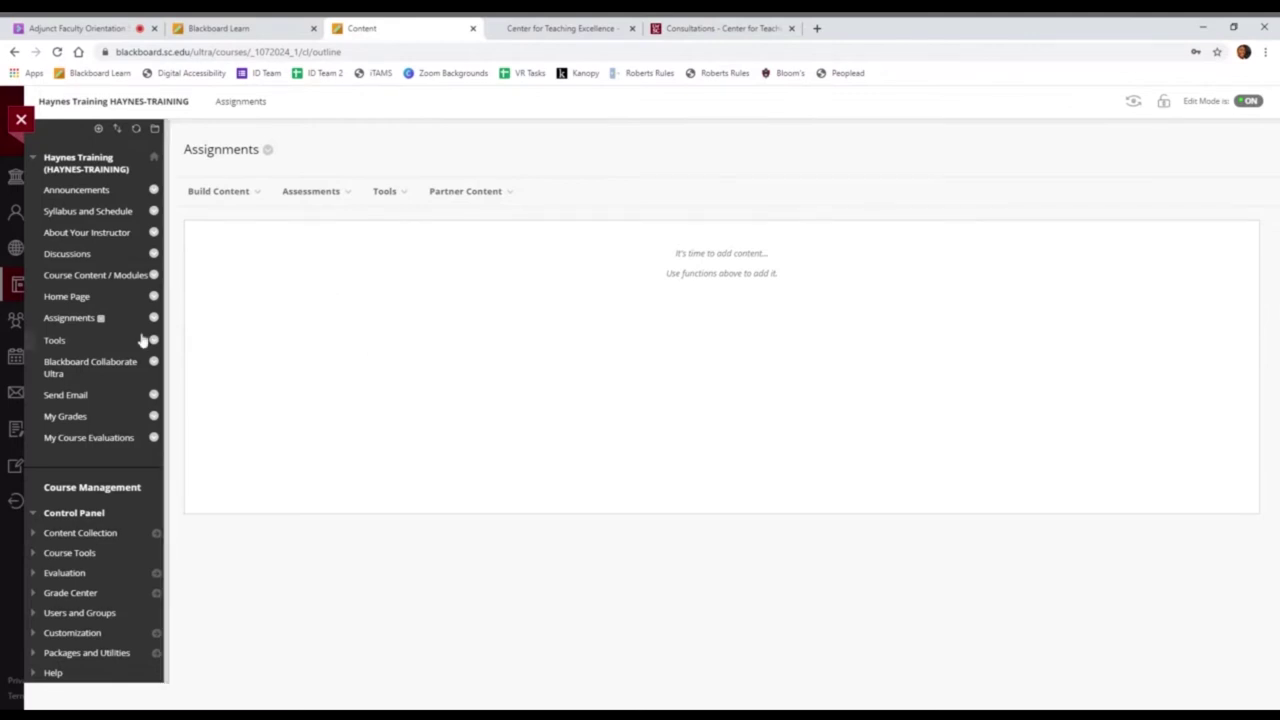
click(91, 319)
click(327, 198)
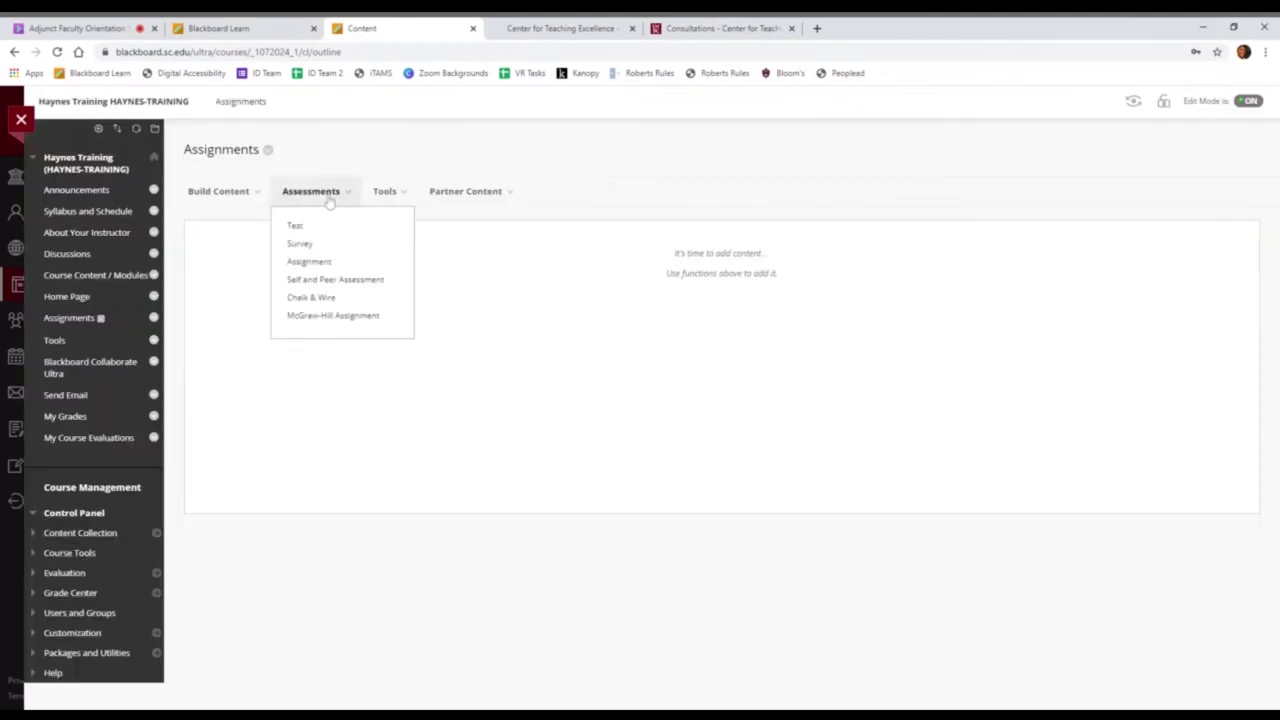
click(319, 228)
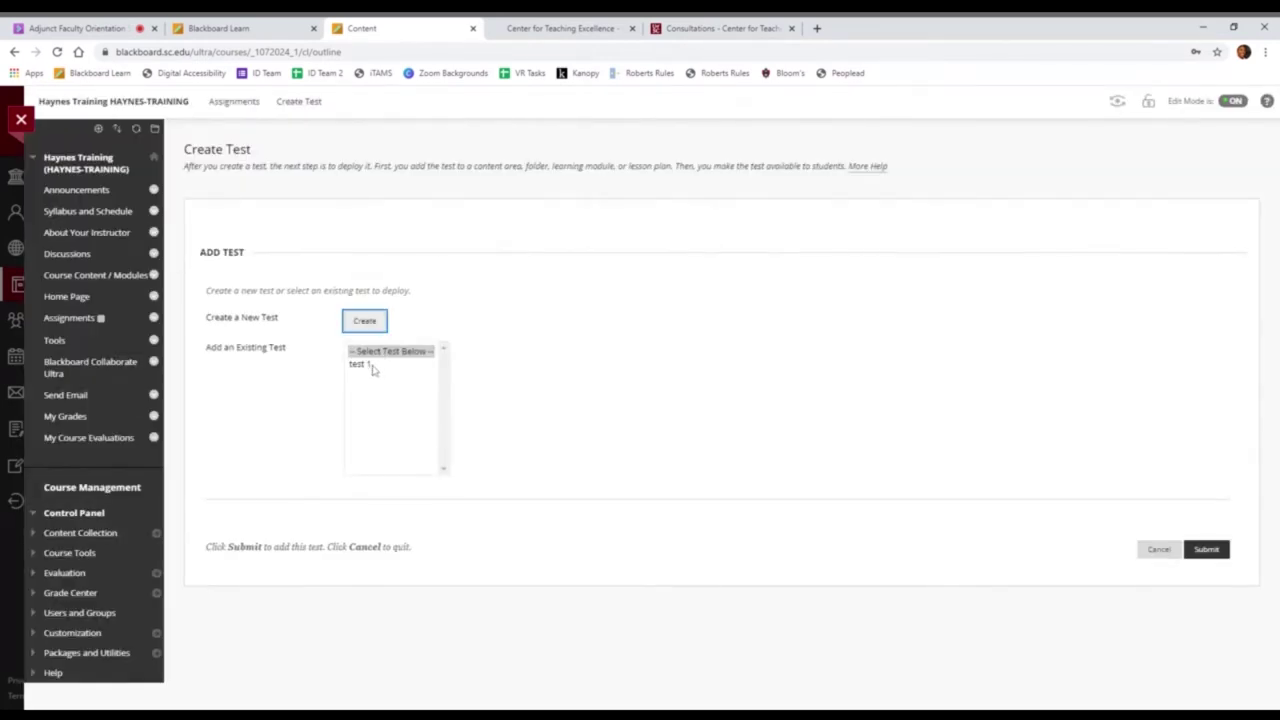
click(368, 365)
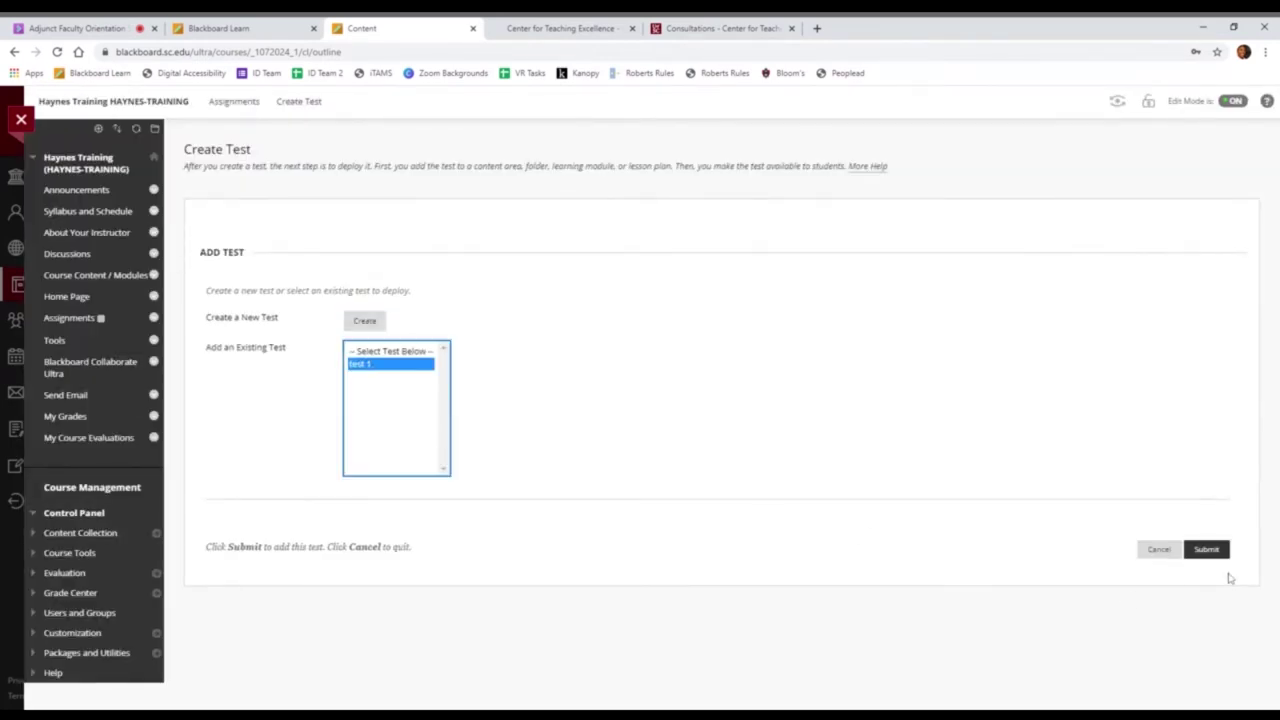
click(1212, 551)
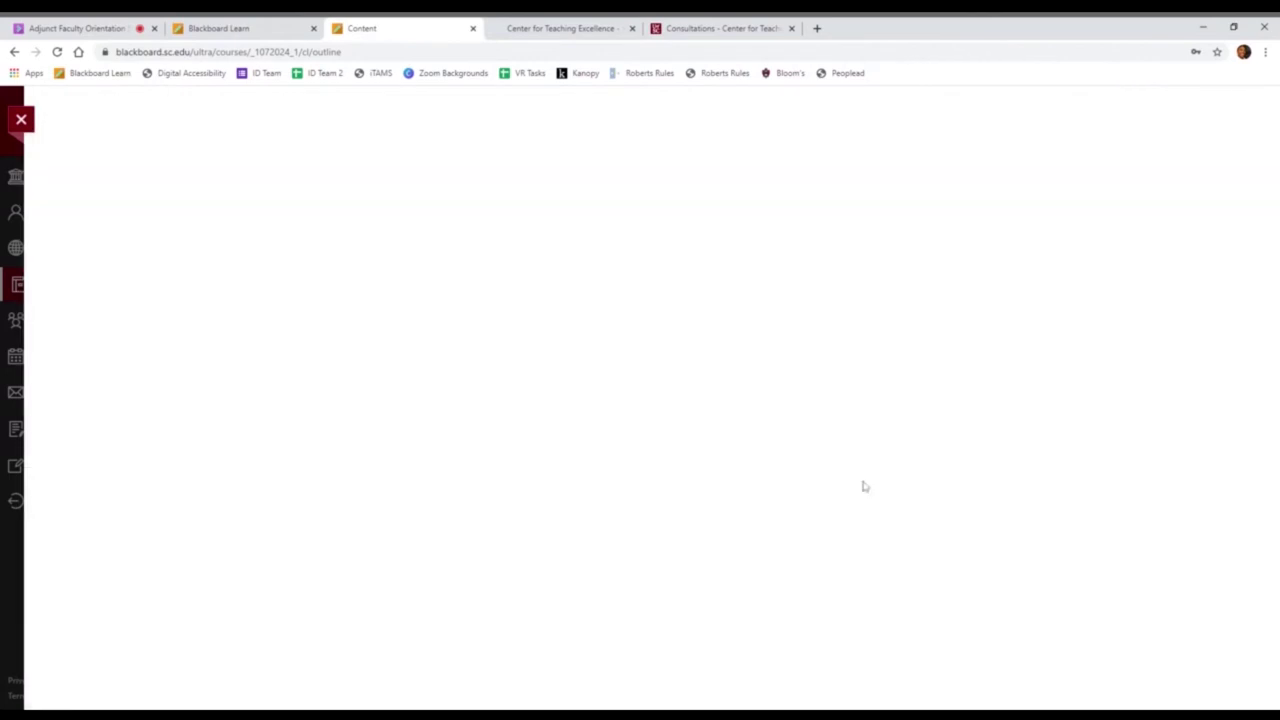
Step: Make test 1 available to students in its availability options
scroll(856, 482, down, 2)
scroll(855, 484, down, 3)
click(352, 411)
Step: Review test 1's attempts, timer, display date, password, availability exception, due date and self-assessment options
scroll(487, 432, down, 2)
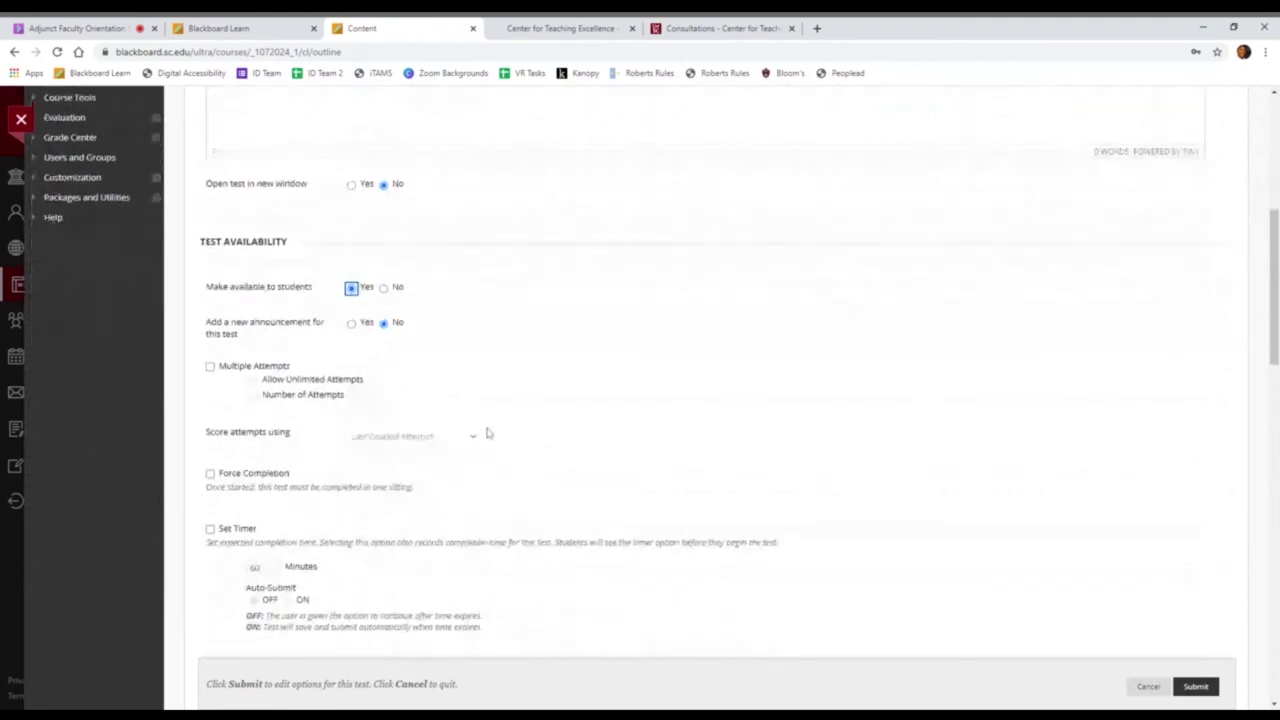
scroll(338, 386, down, 3)
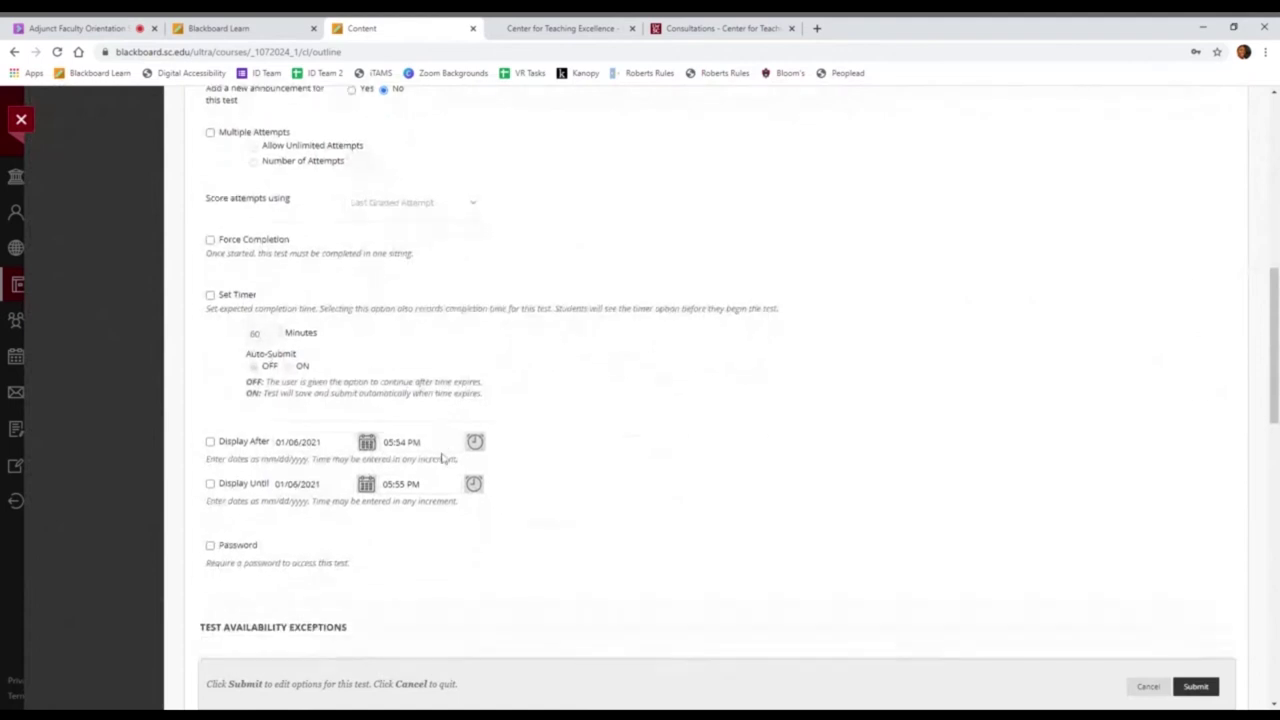
scroll(441, 455, down, 2)
scroll(438, 425, down, 1)
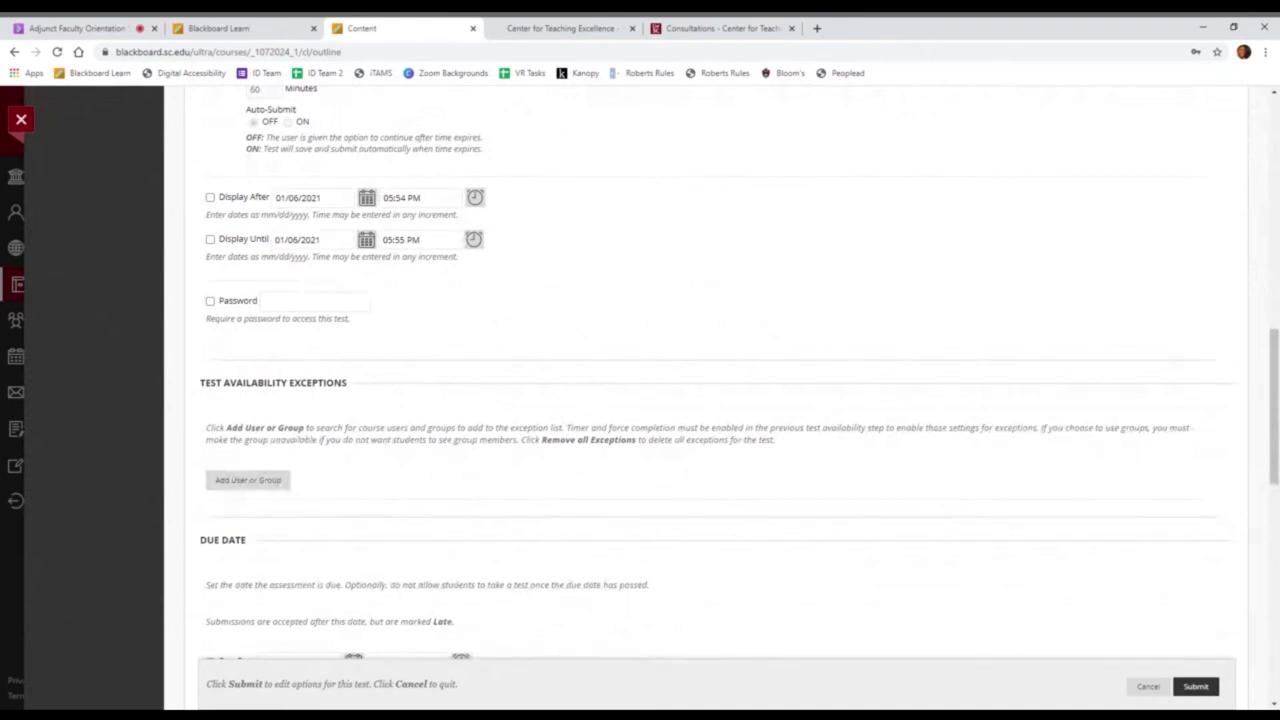
scroll(314, 502, down, 1)
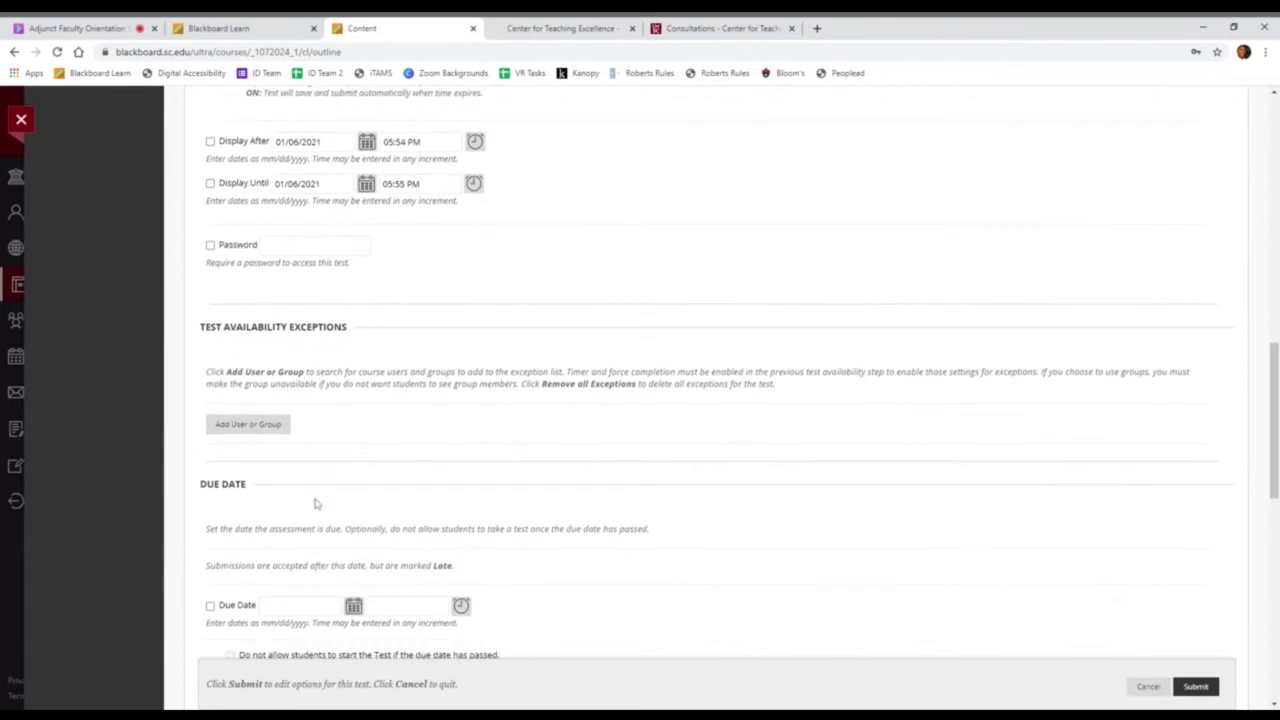
click(266, 416)
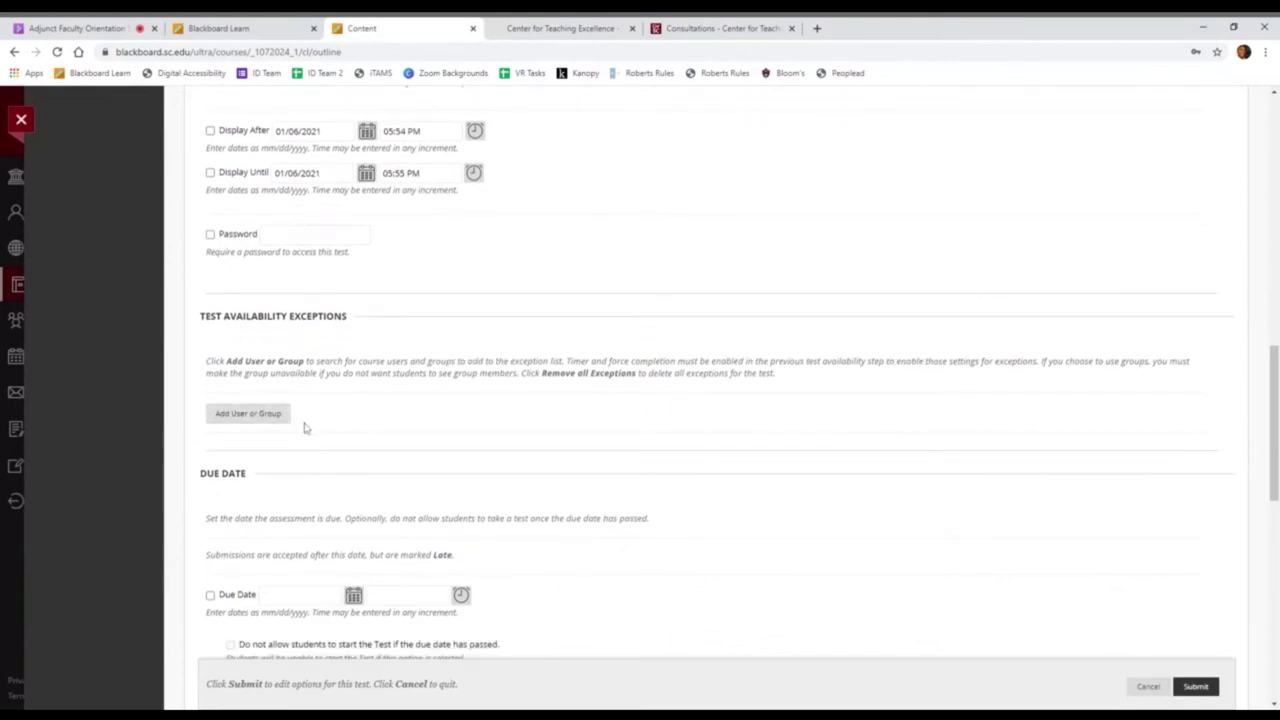
scroll(306, 426, down, 3)
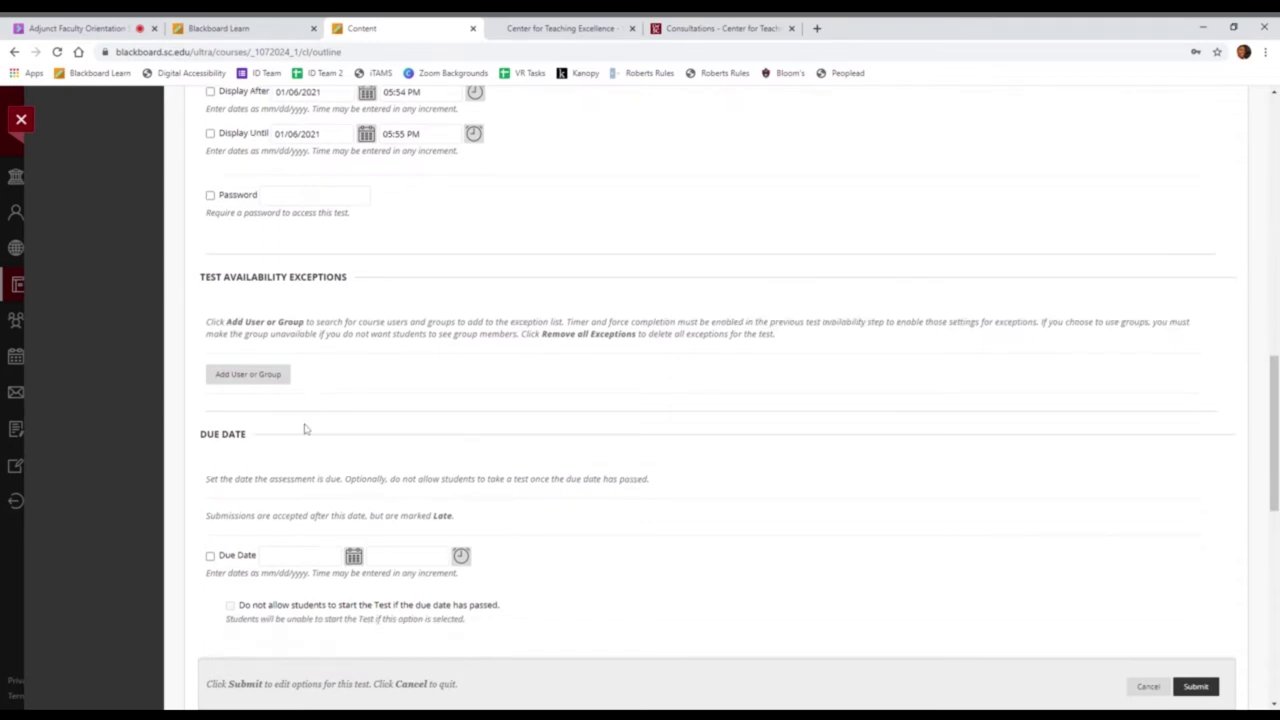
scroll(718, 380, down, 2)
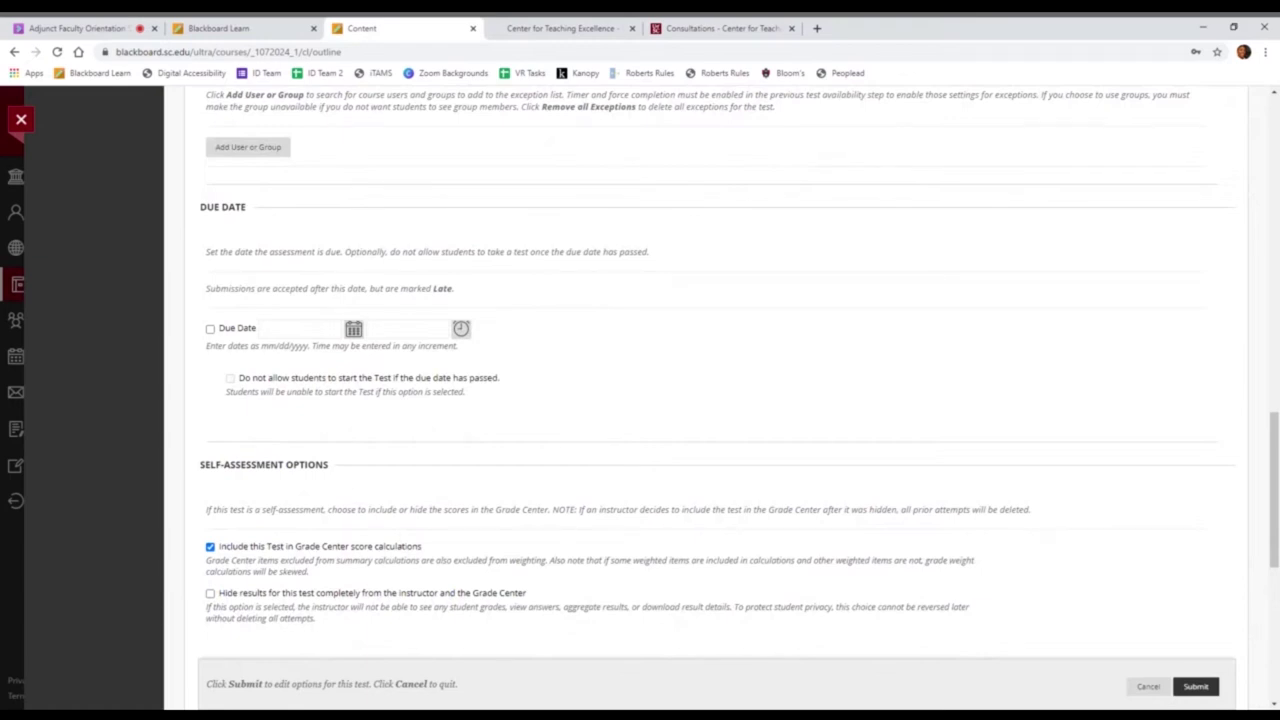
scroll(330, 418, down, 3)
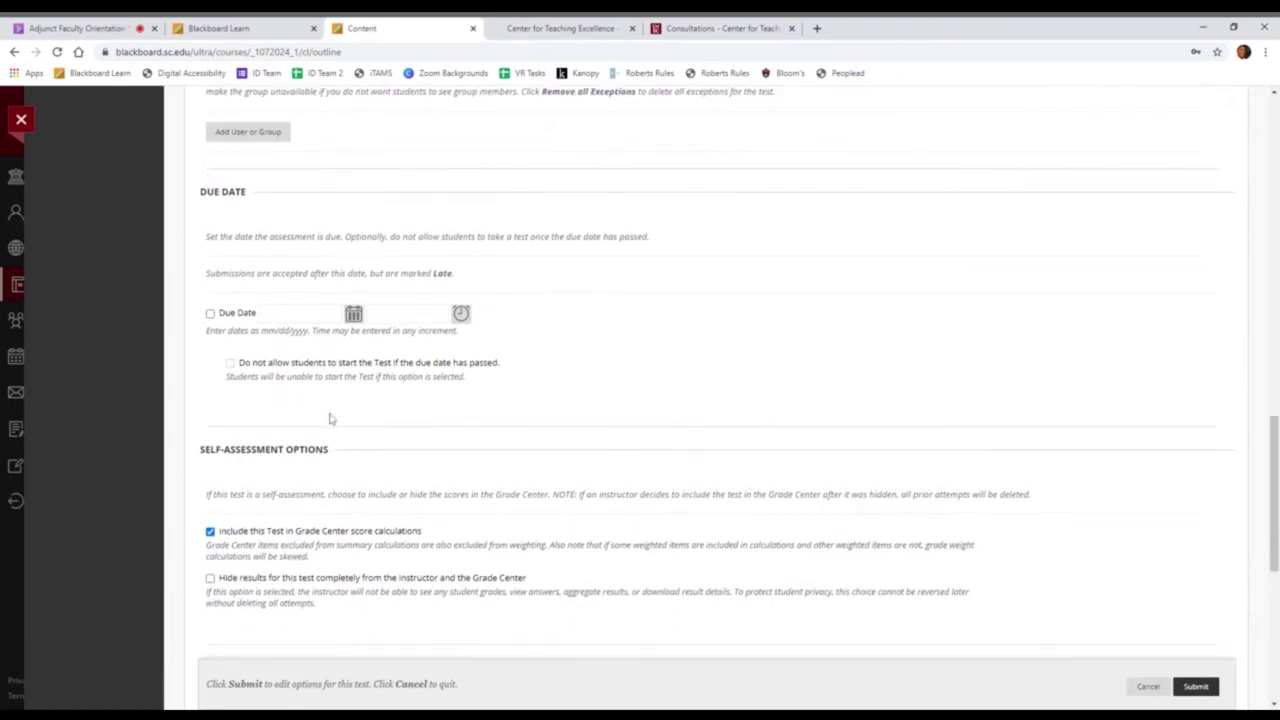
Step: Submit test 1's options, leaving the result feedback and test presentation settings as they are
scroll(330, 418, down, 4)
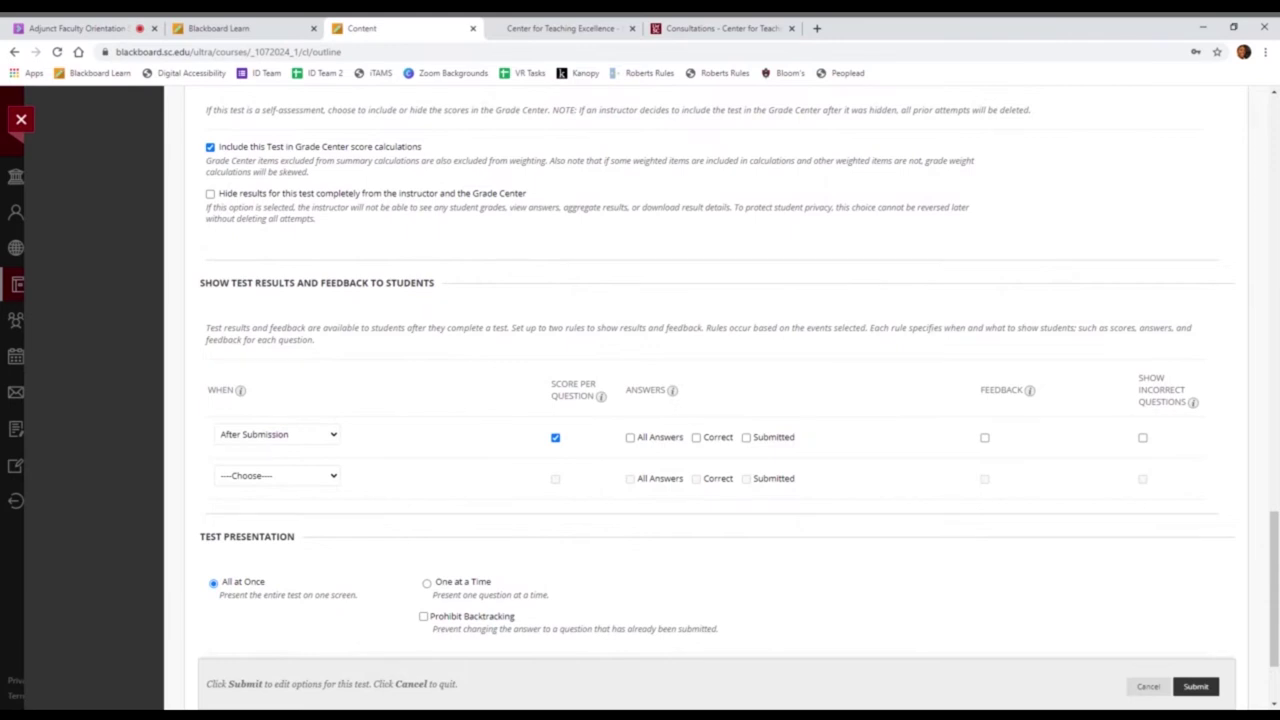
scroll(440, 331, down, 2)
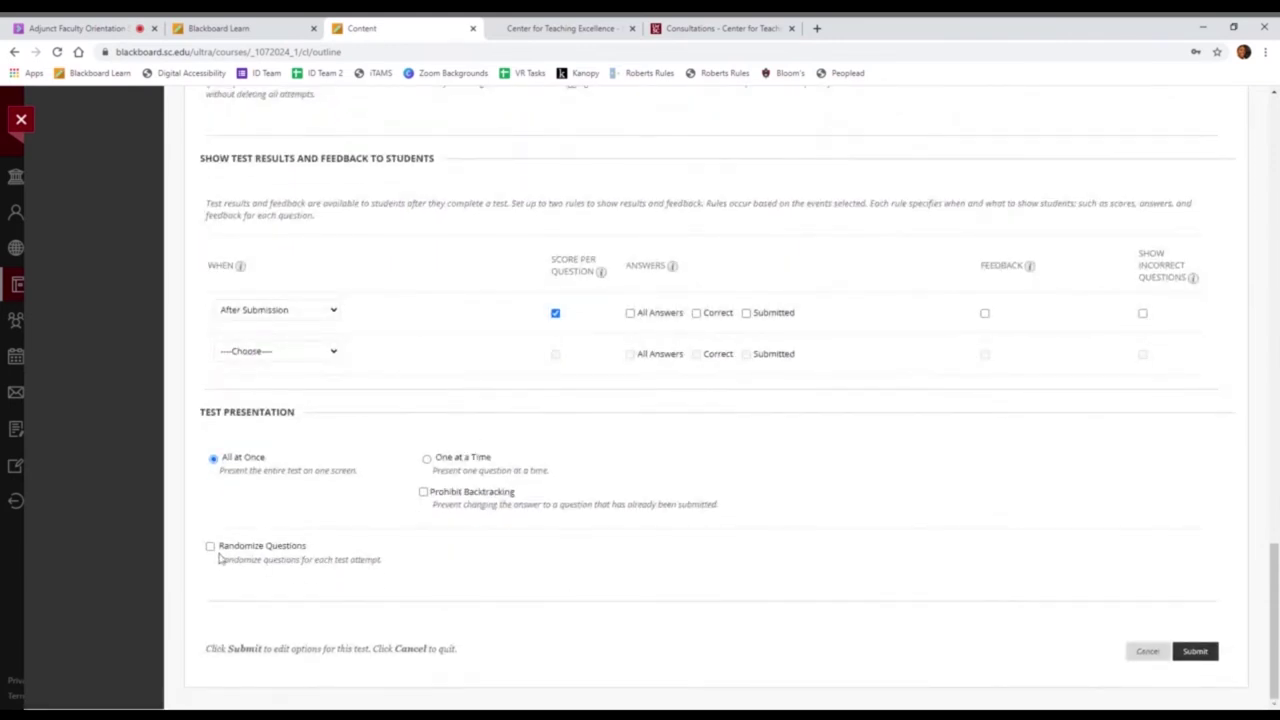
click(1205, 653)
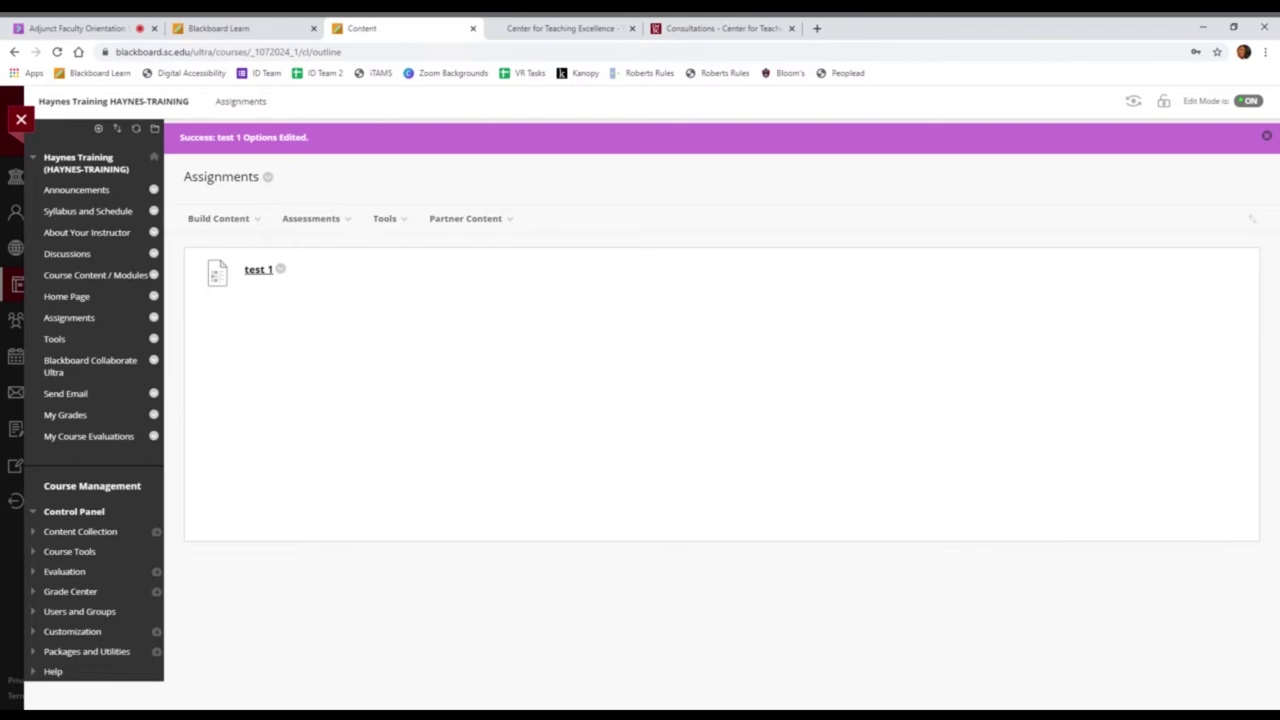
Step: Start a new assignment in the Assignments area and name it "Assignment #1"
click(338, 218)
click(334, 224)
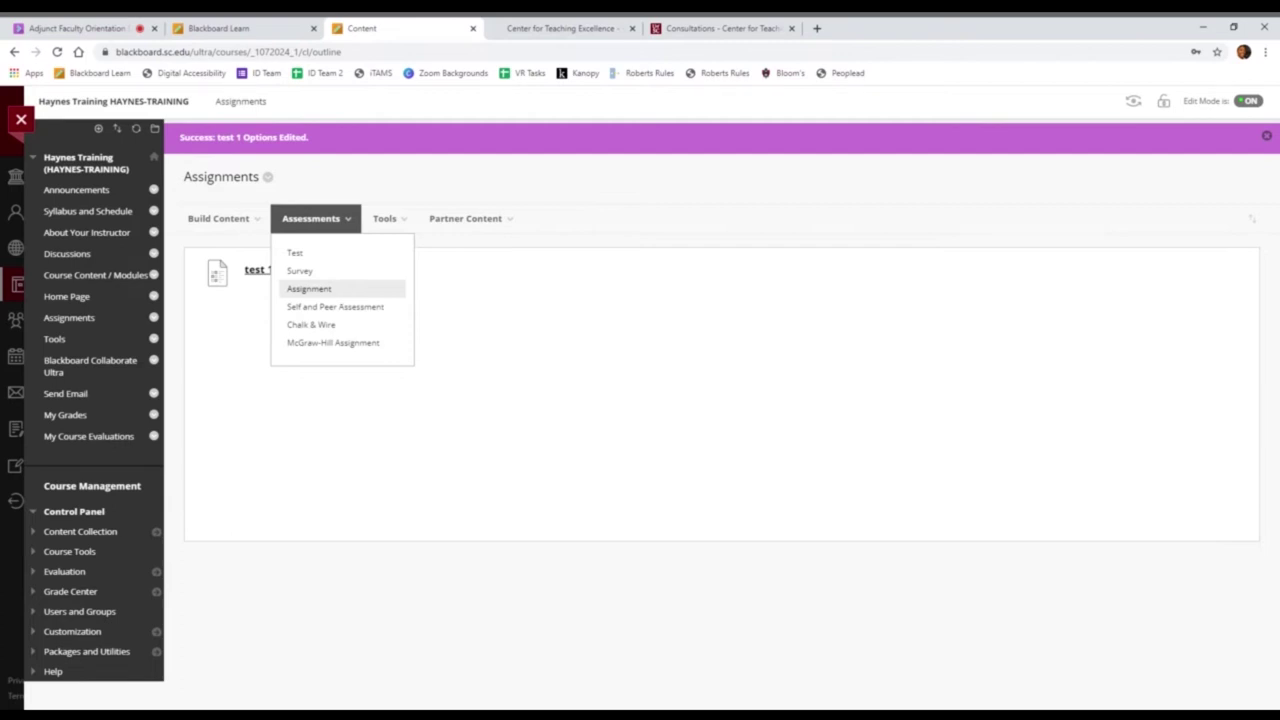
click(309, 288)
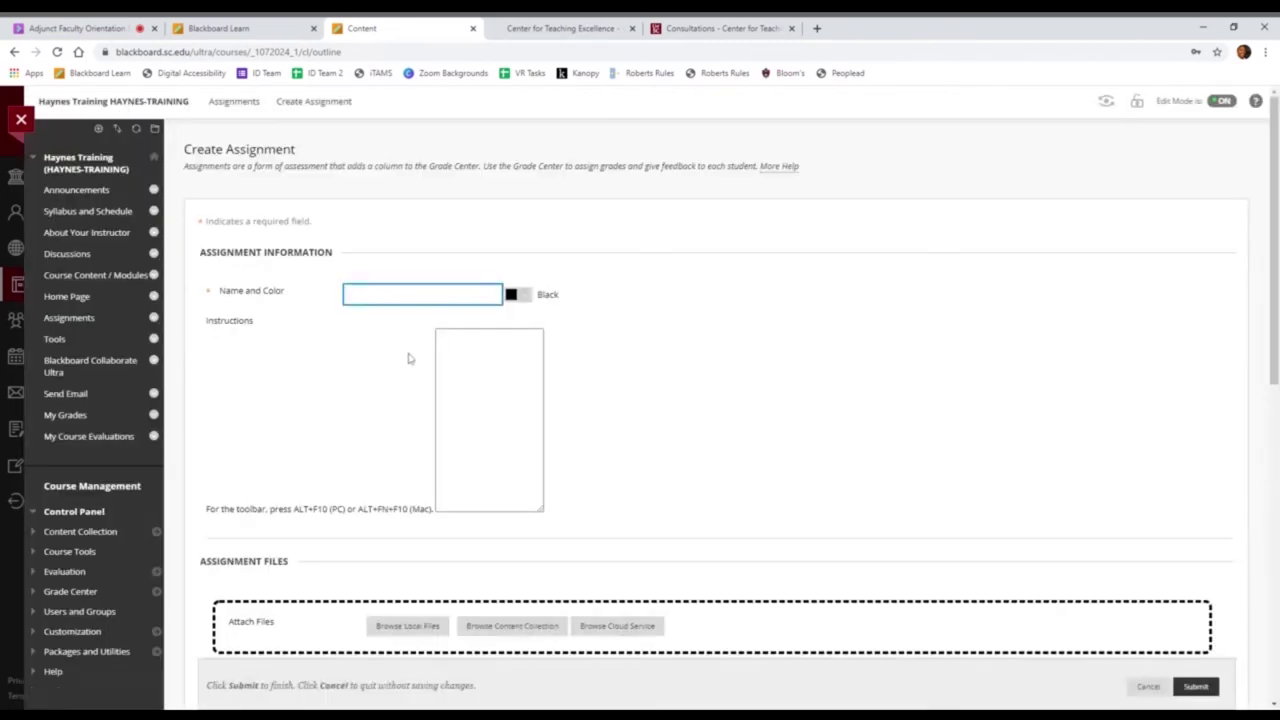
text(Assig)
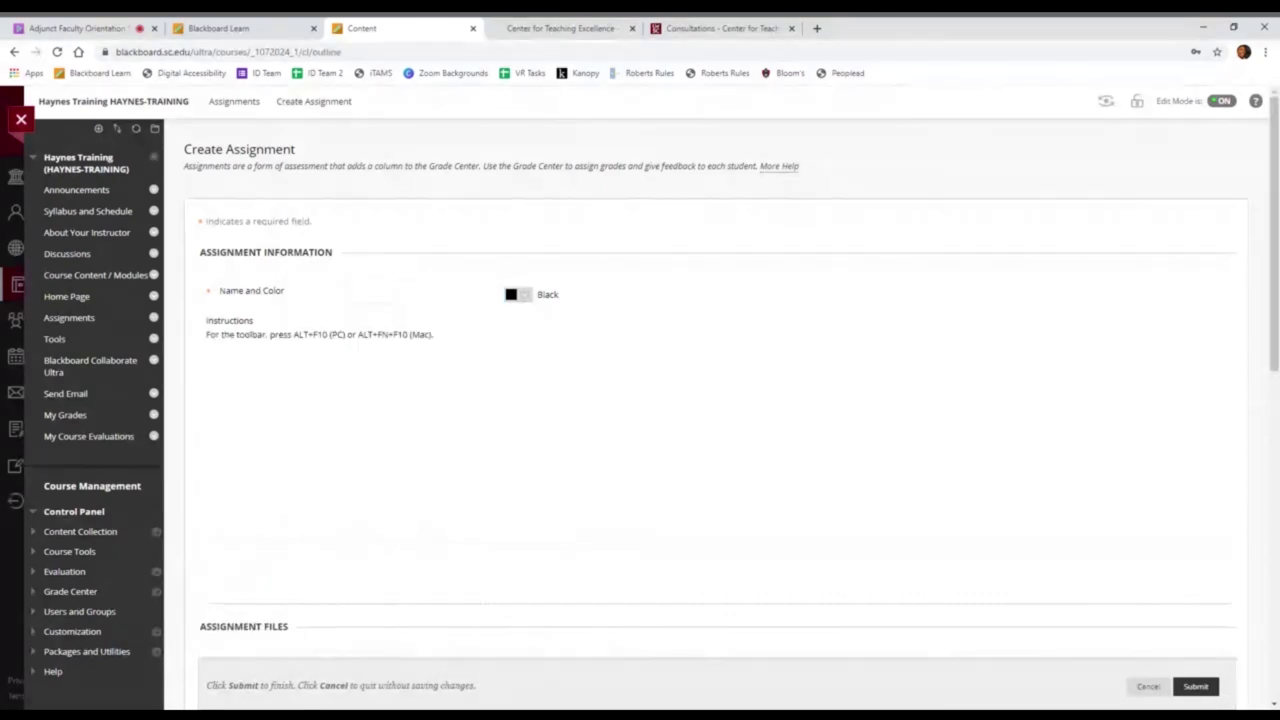
text(nme)
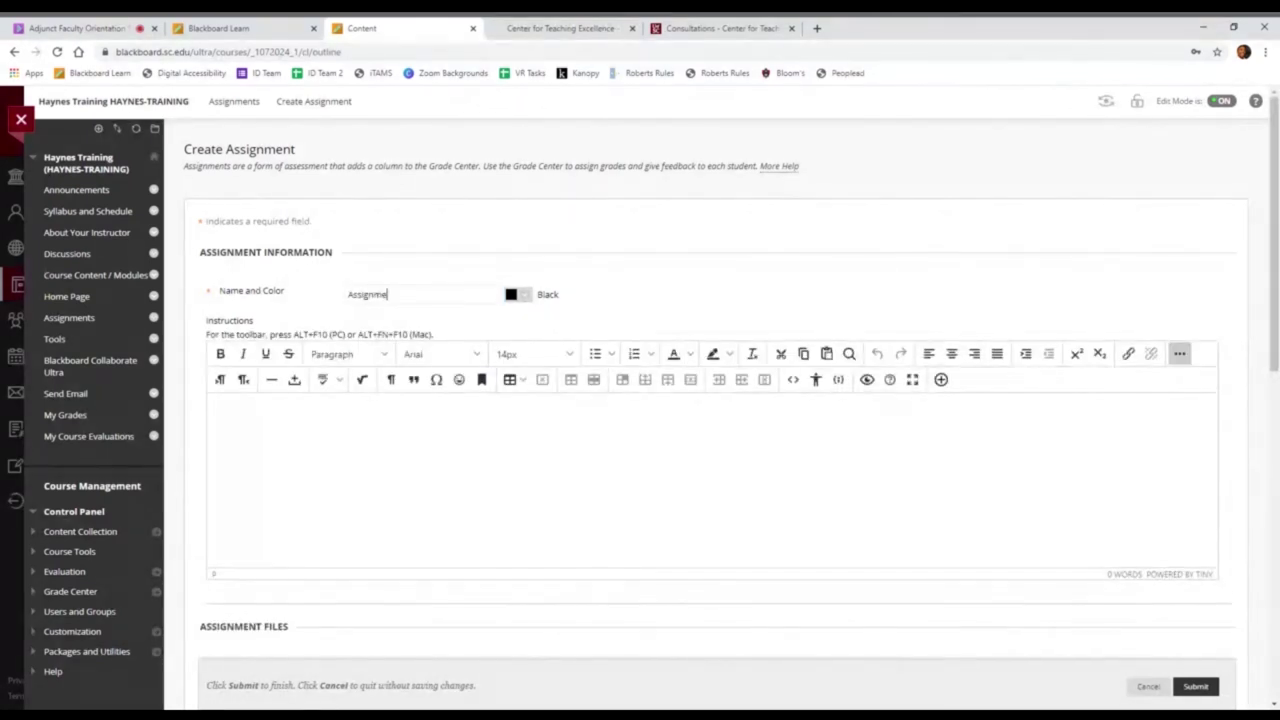
text(nt #1)
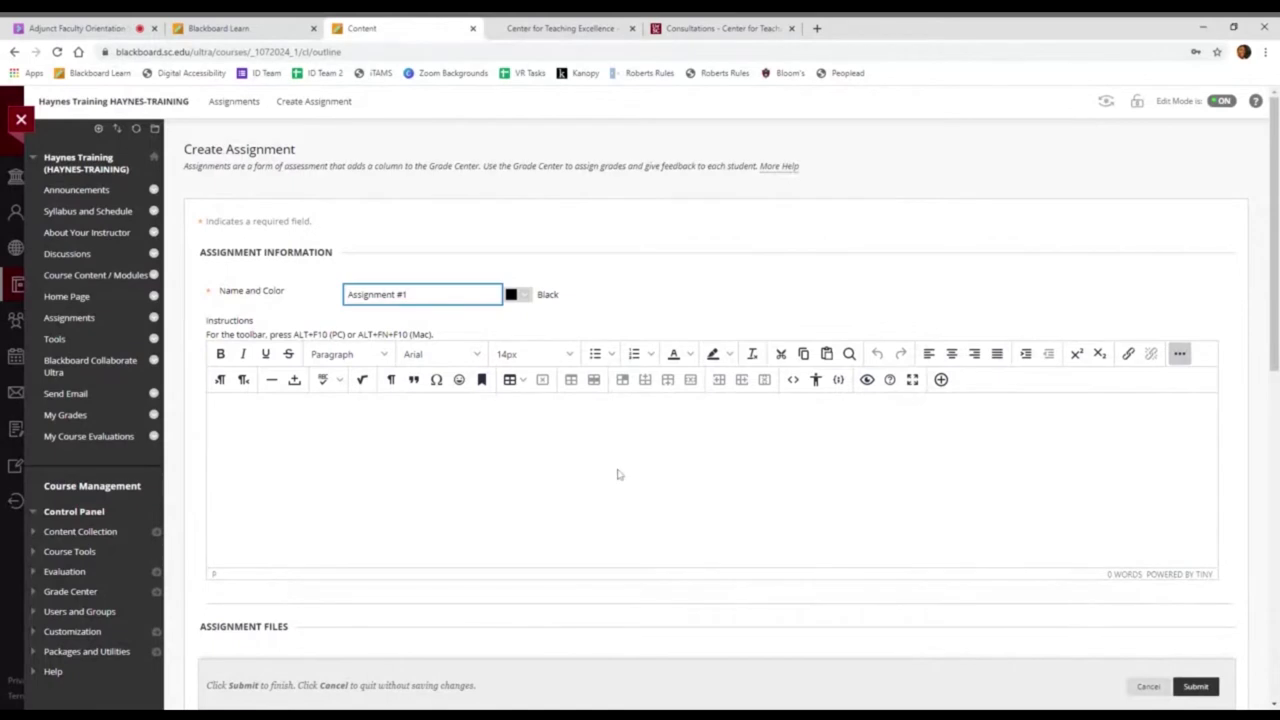
Step: Set the assignment's points possible to 100, leaving attached files and due date empty
scroll(620, 477, down, 3)
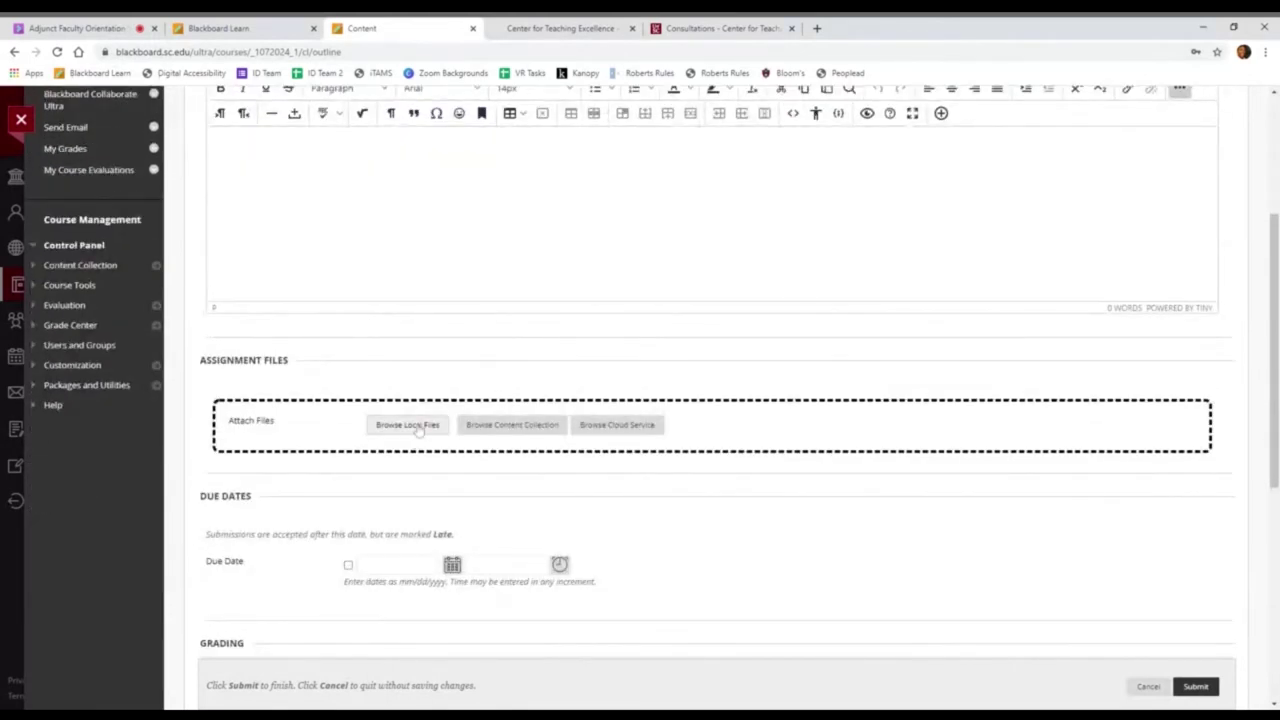
scroll(418, 430, down, 2)
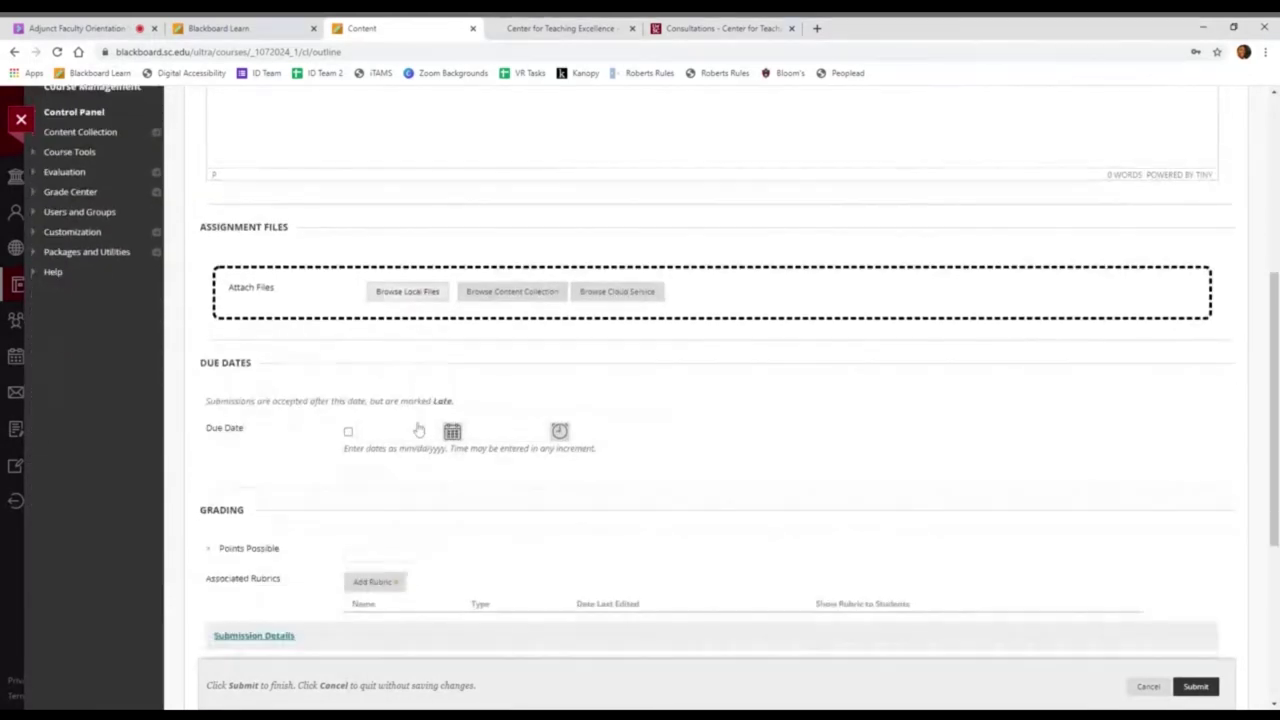
scroll(352, 441, down, 2)
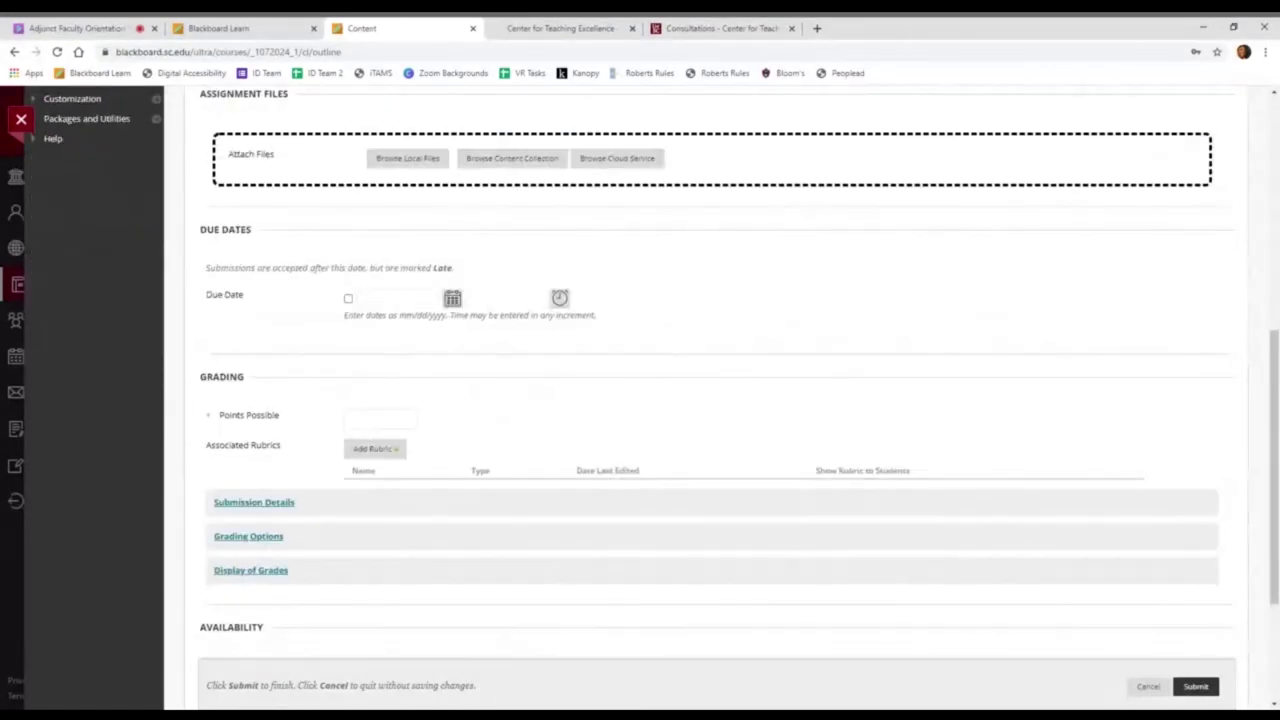
text(00)
click(509, 400)
Step: Check the rubric choices, then expand the assignment's submission details and enable the SafeAssign plagiarism check for submissions
scroll(507, 398, down, 1)
scroll(507, 398, down, 2)
click(393, 318)
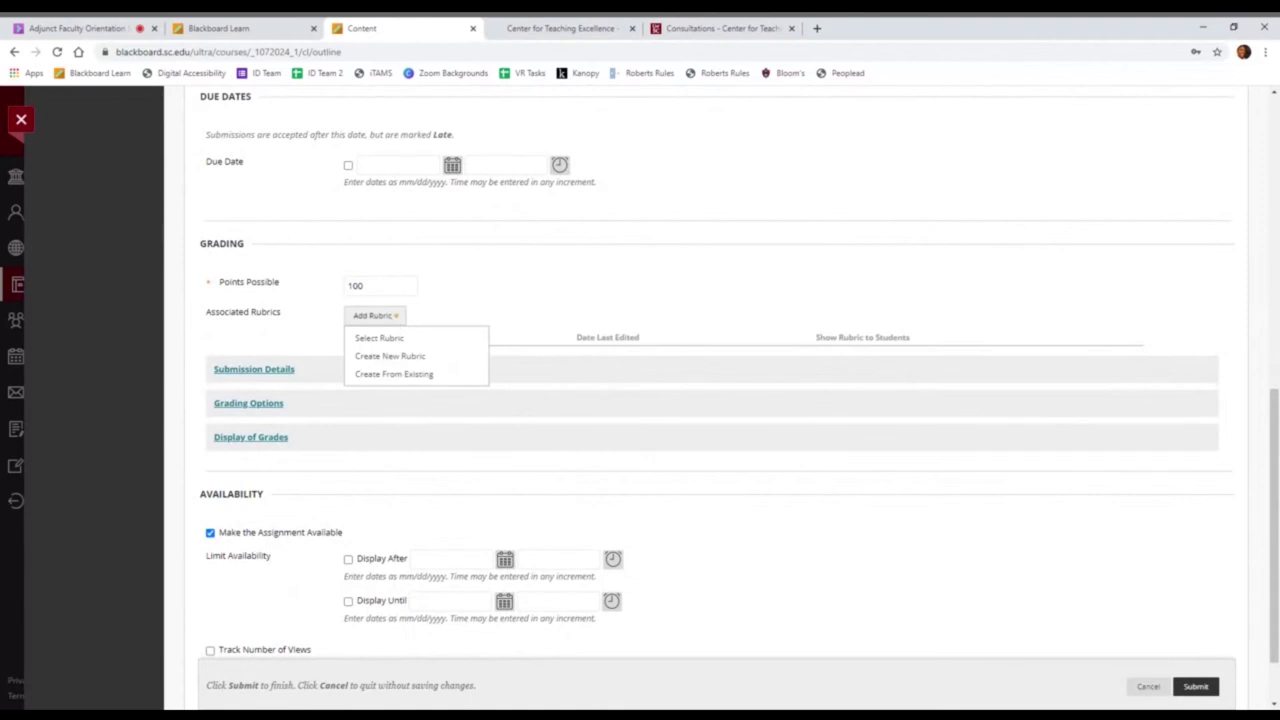
click(252, 369)
scroll(449, 425, down, 3)
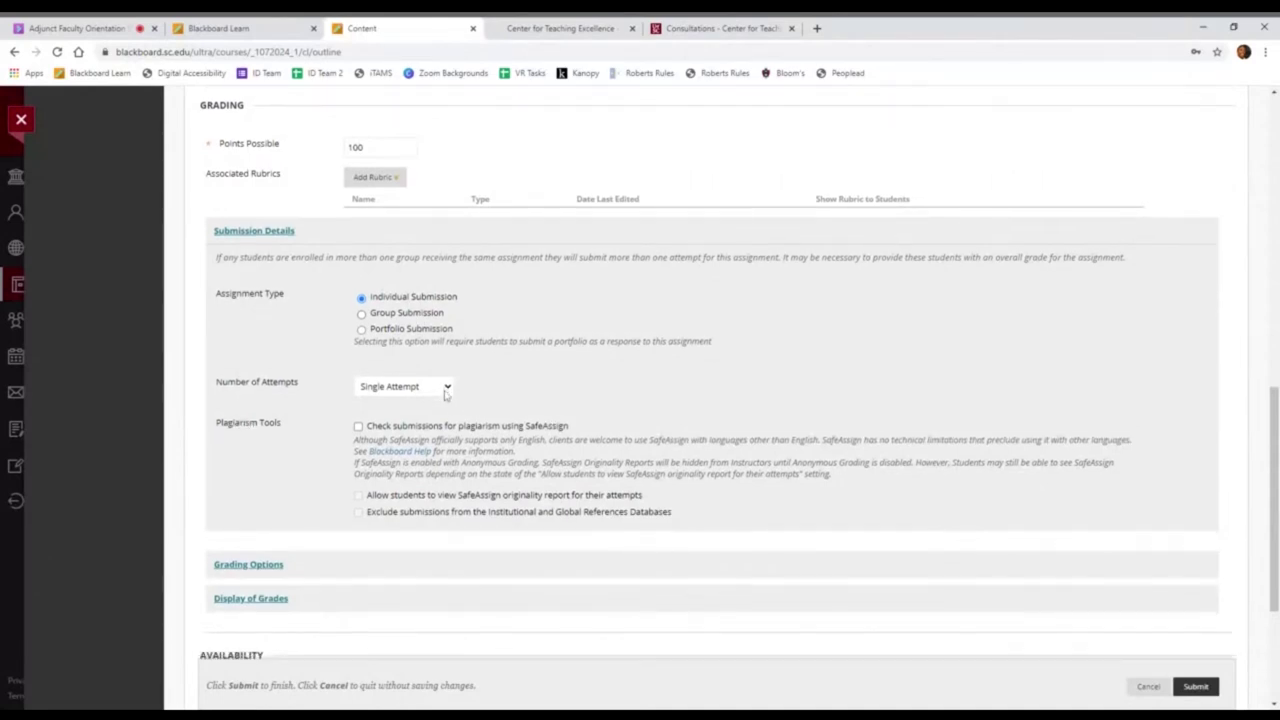
scroll(446, 394, down, 1)
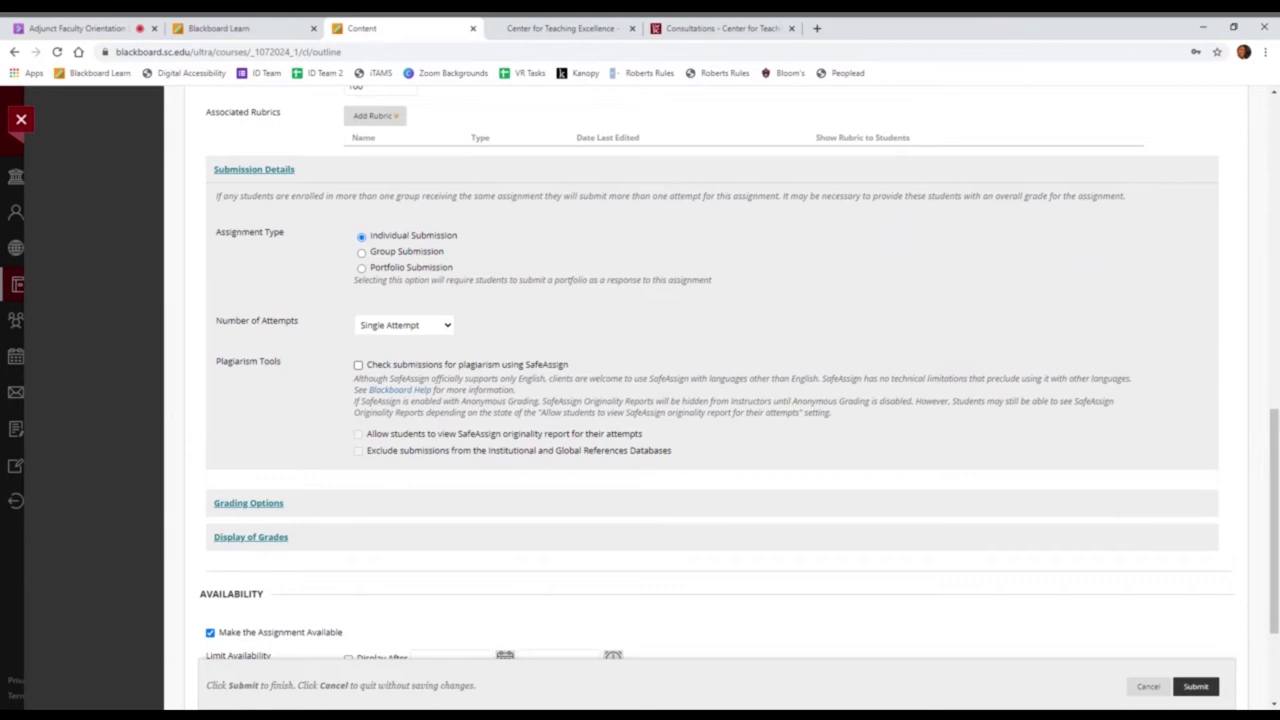
click(358, 365)
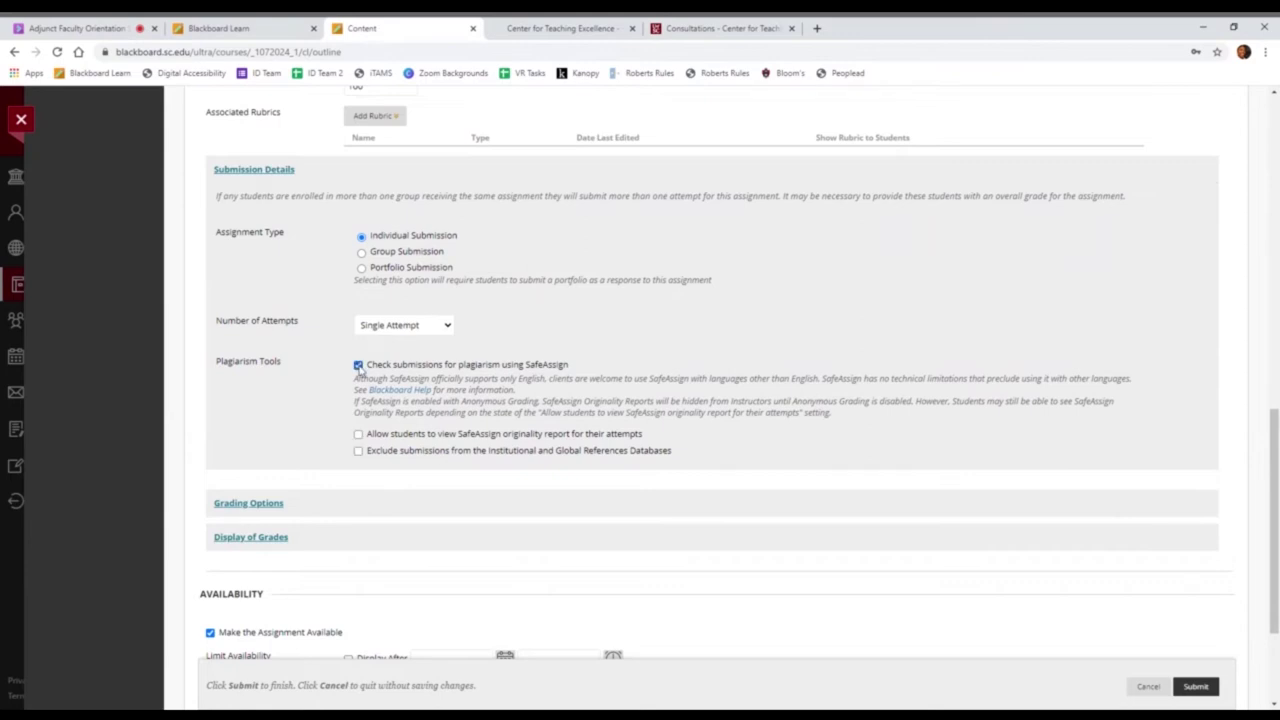
Step: Expand the assignment's grading options and grade display settings, leave them unchanged, and submit Assignment #1
scroll(358, 367, down, 2)
click(343, 434)
scroll(343, 434, down, 2)
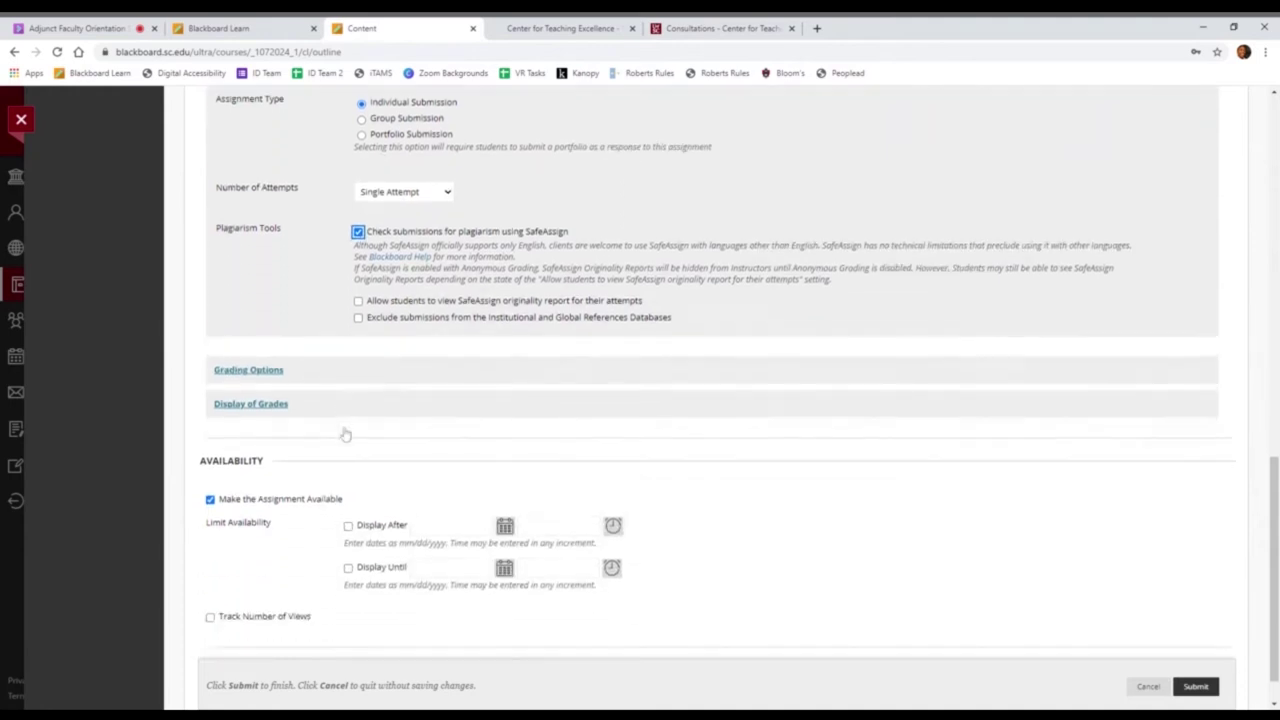
scroll(348, 398, down, 4)
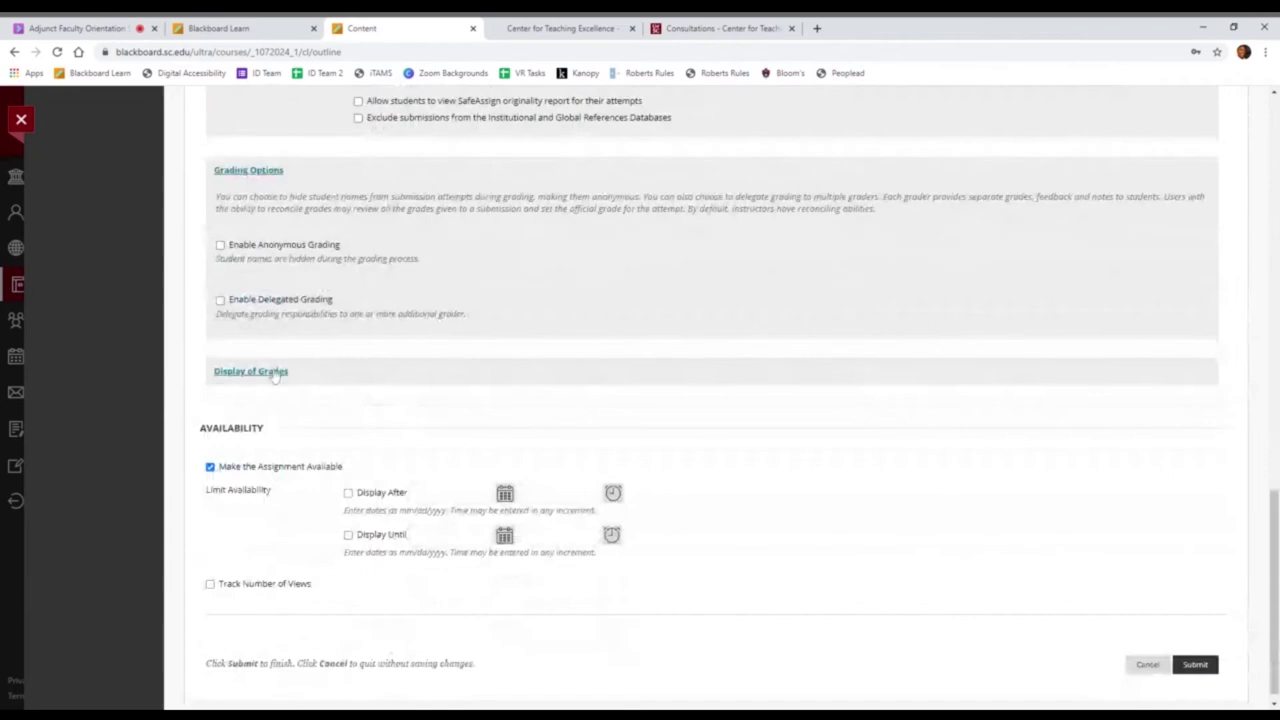
click(250, 366)
scroll(280, 408, down, 3)
scroll(323, 429, down, 4)
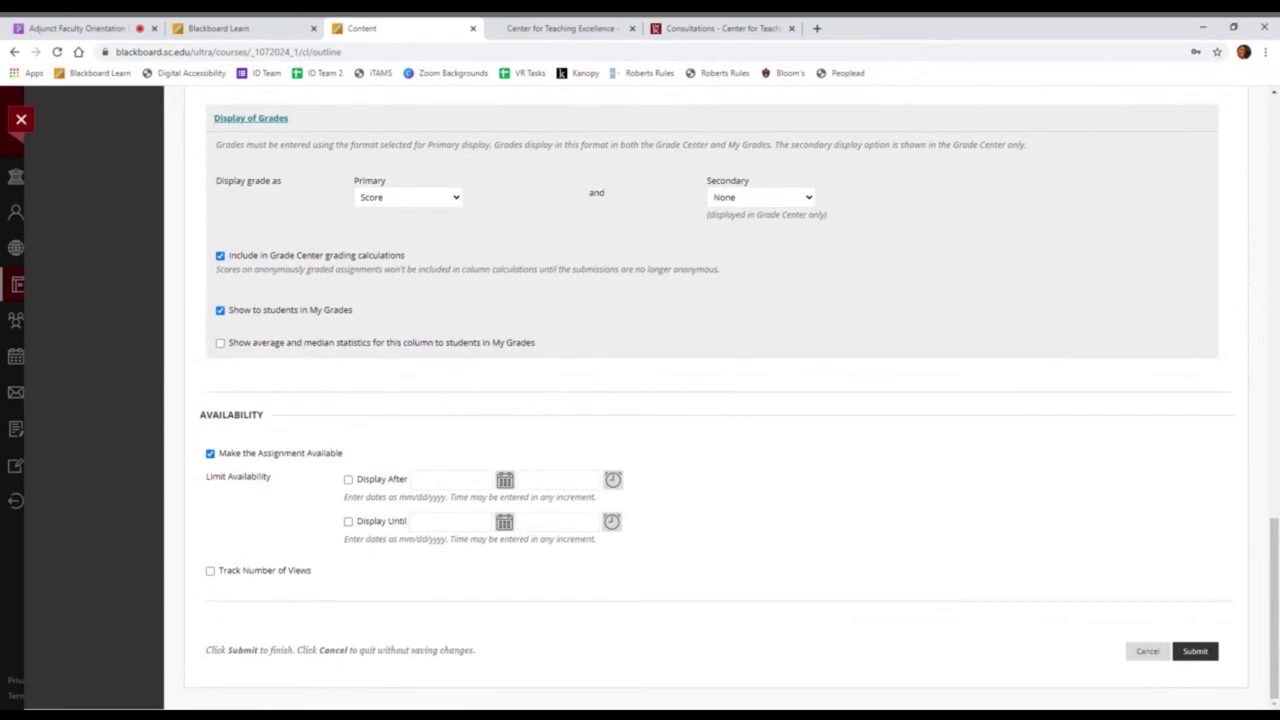
click(1195, 651)
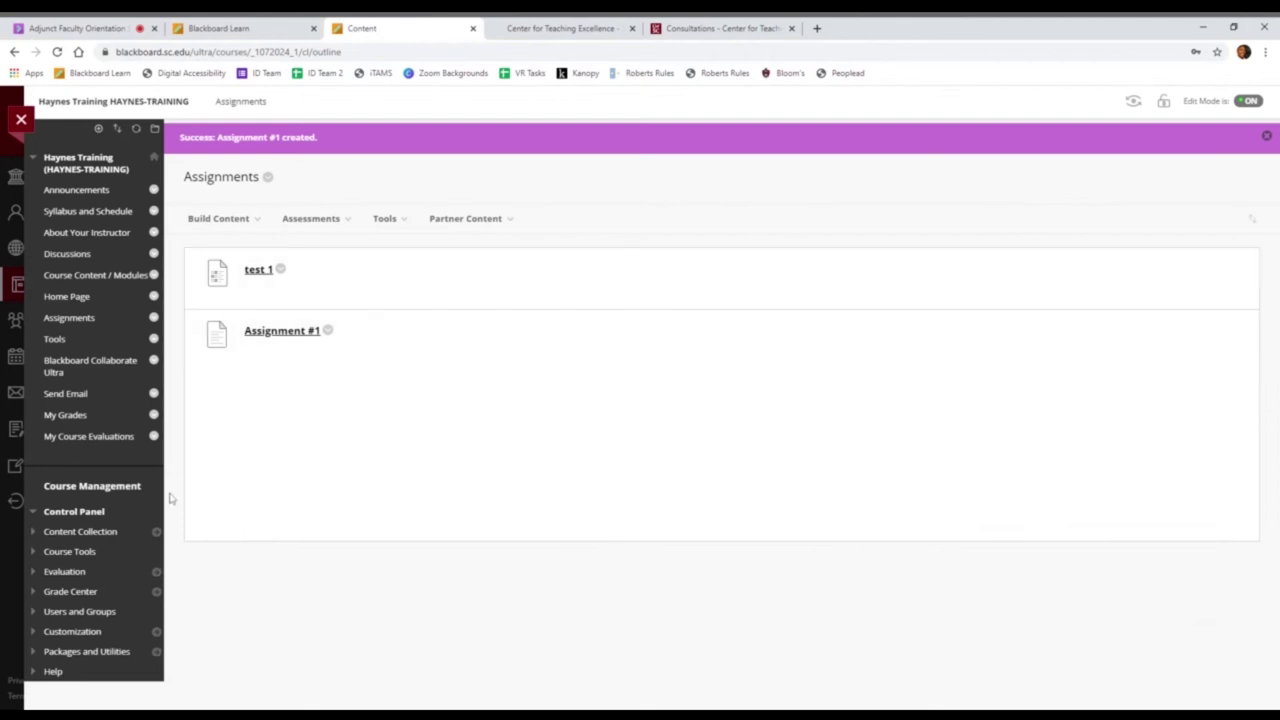
Step: Open the course's Full Grade Center
click(70, 592)
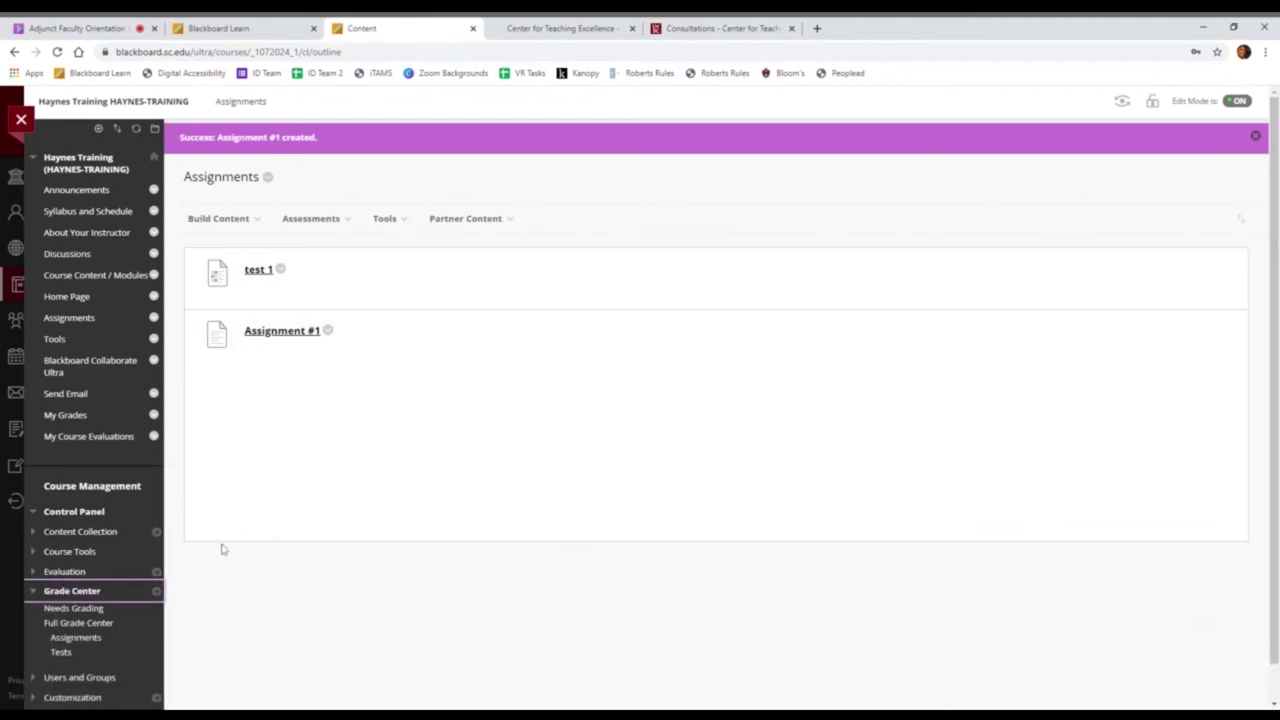
click(70, 624)
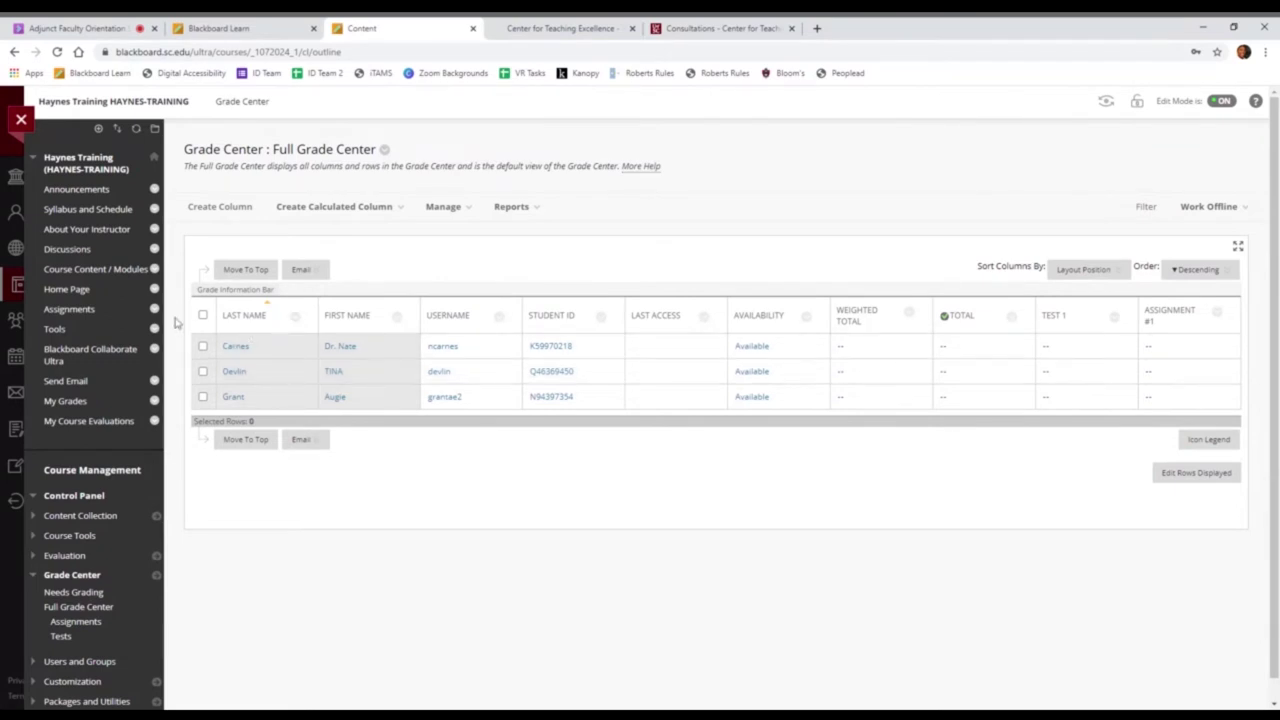
Step: Preview Assignment #1 from the course's Assignments area, examine its text submission, file attachment and comment options, and cancel the preview
click(72, 310)
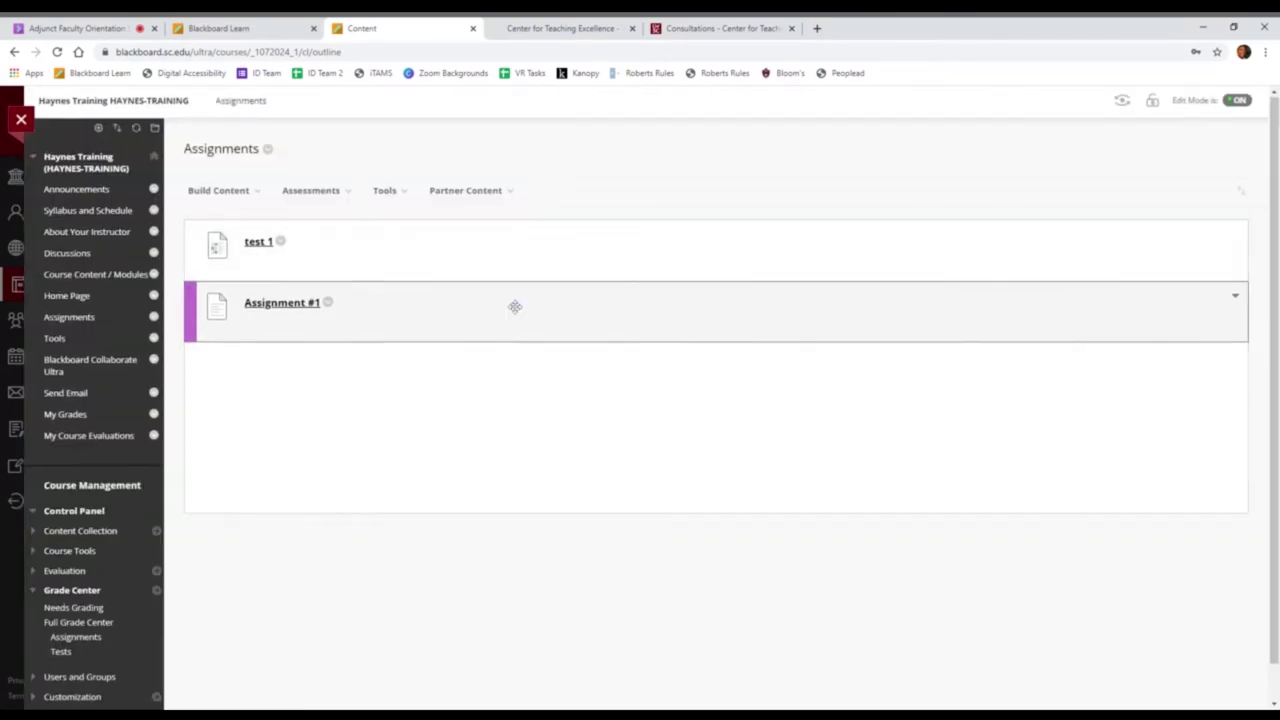
click(310, 277)
scroll(640, 400, down, 2)
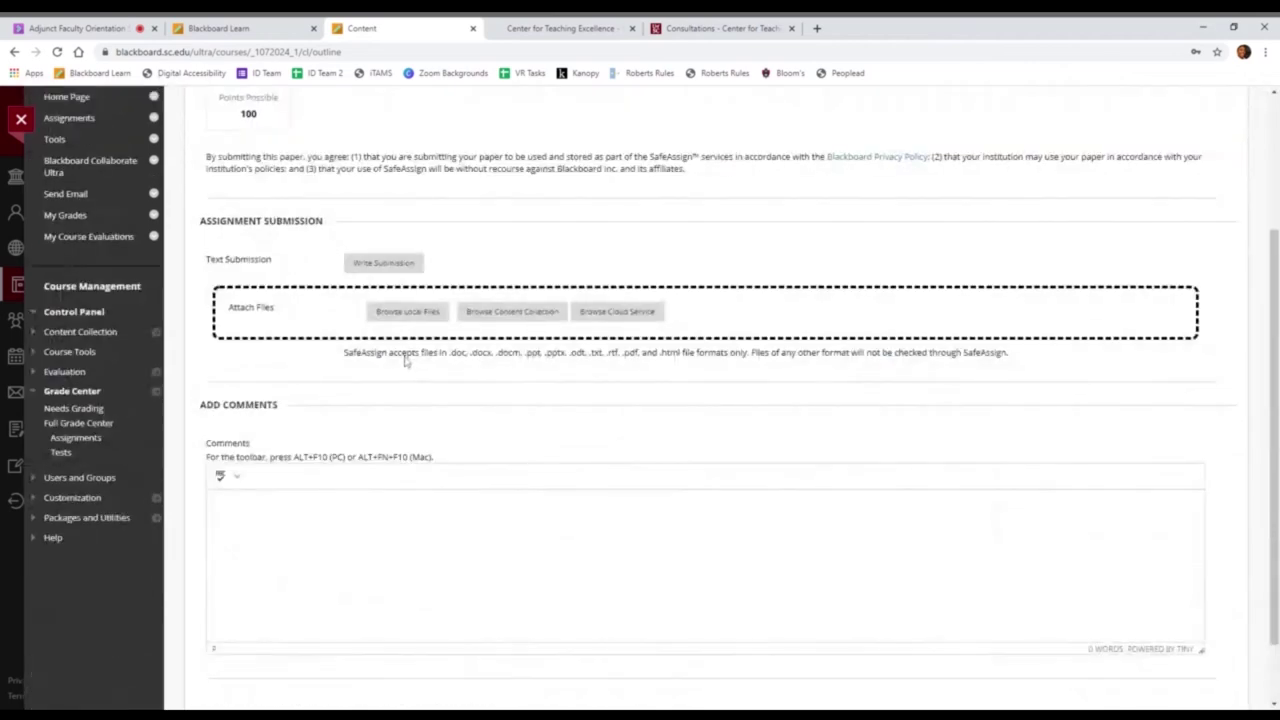
scroll(410, 362, up, 1)
scroll(405, 362, up, 2)
scroll(408, 397, down, 1)
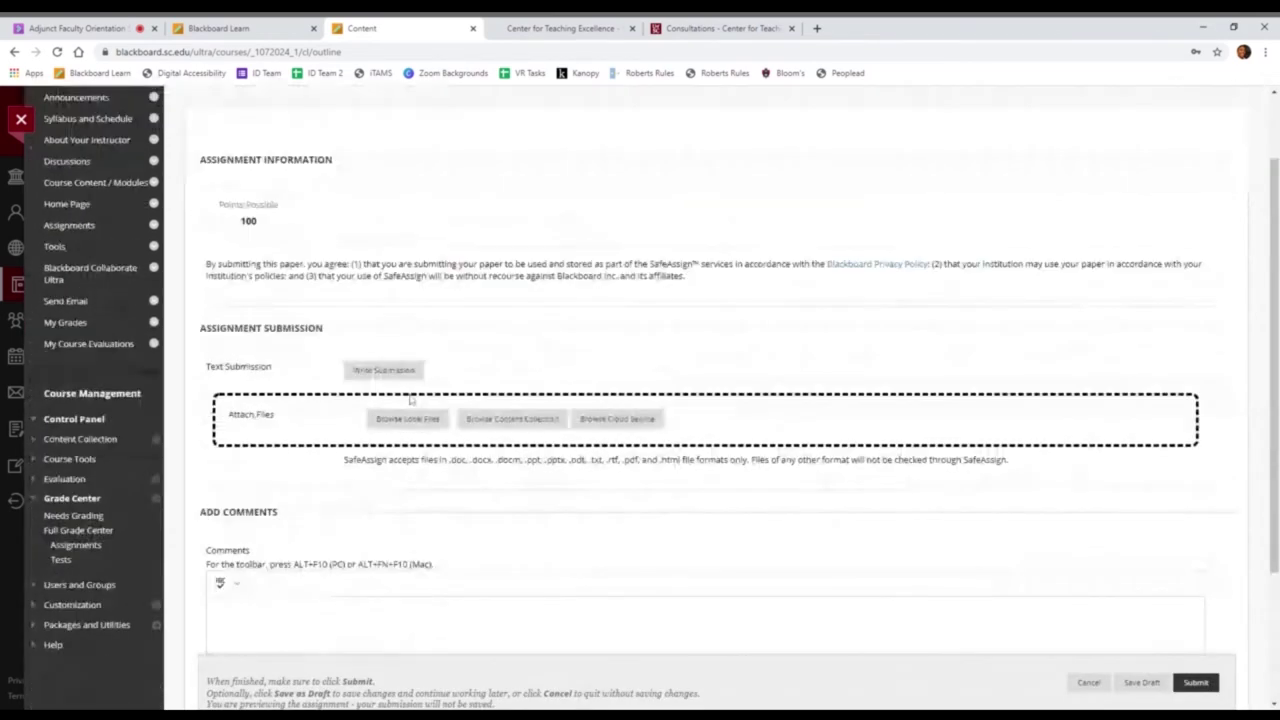
scroll(410, 399, down, 1)
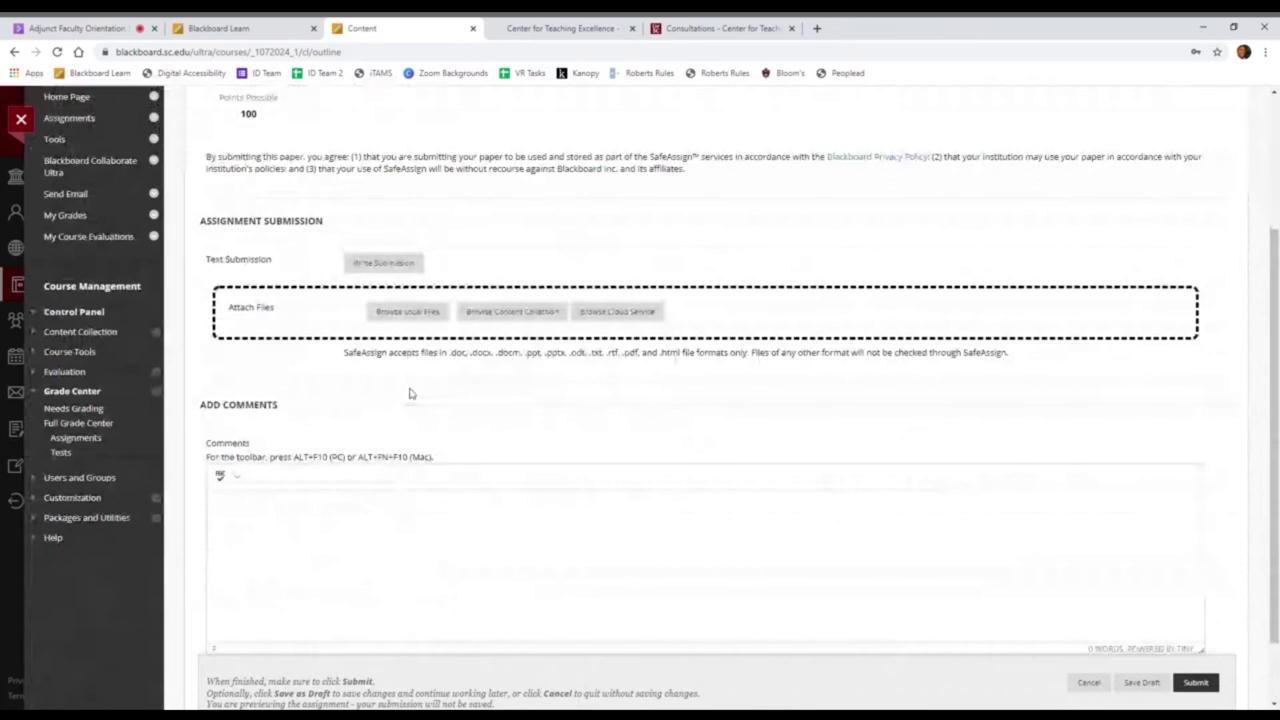
scroll(409, 393, up, 1)
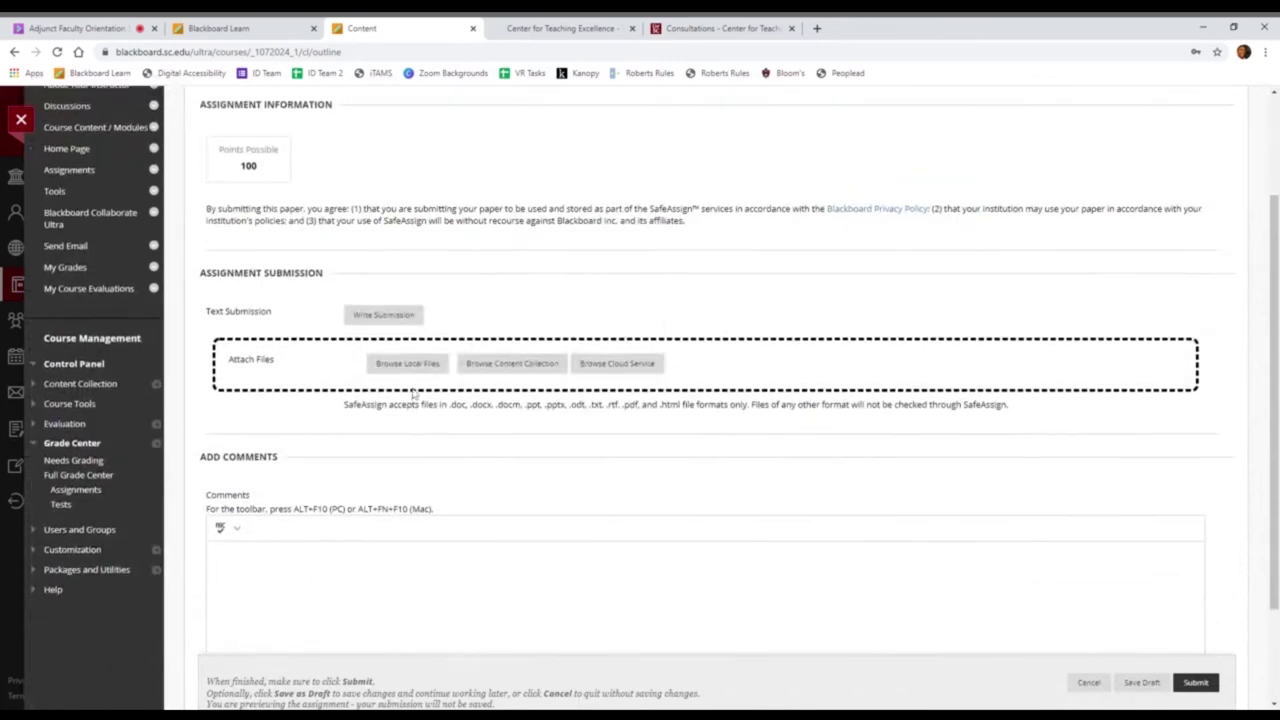
scroll(414, 394, up, 1)
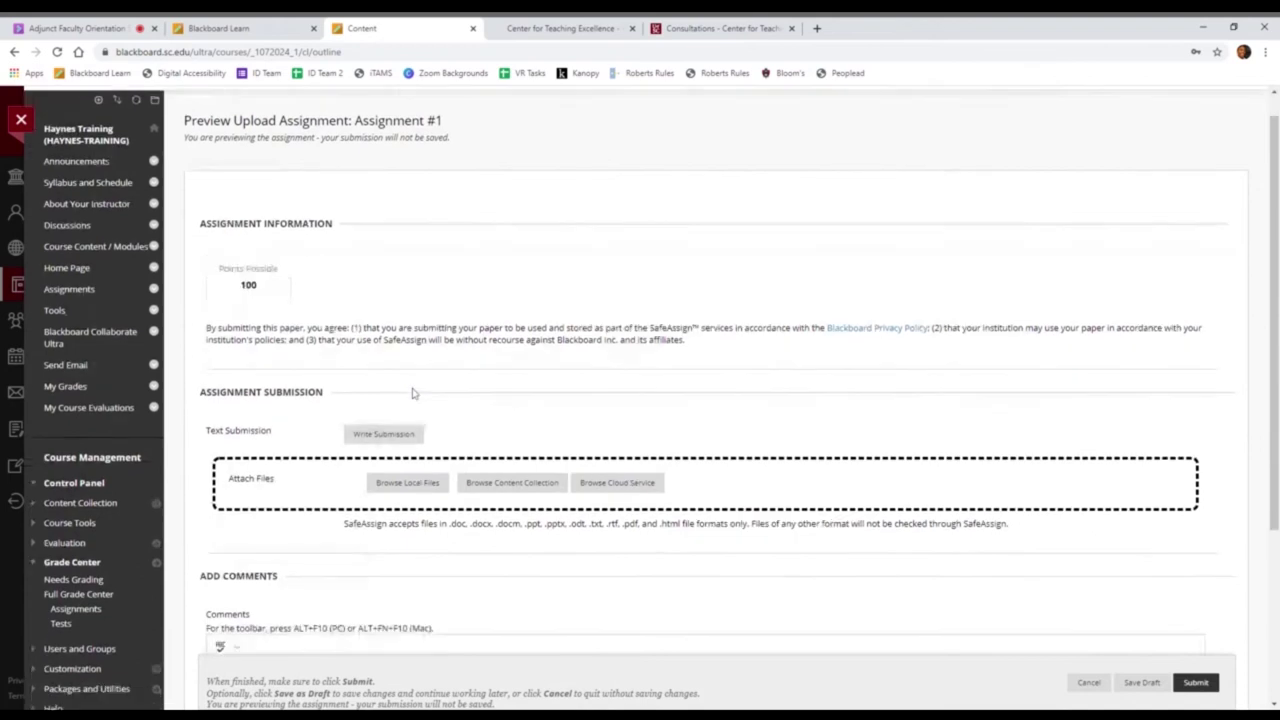
scroll(414, 394, down, 1)
click(1088, 682)
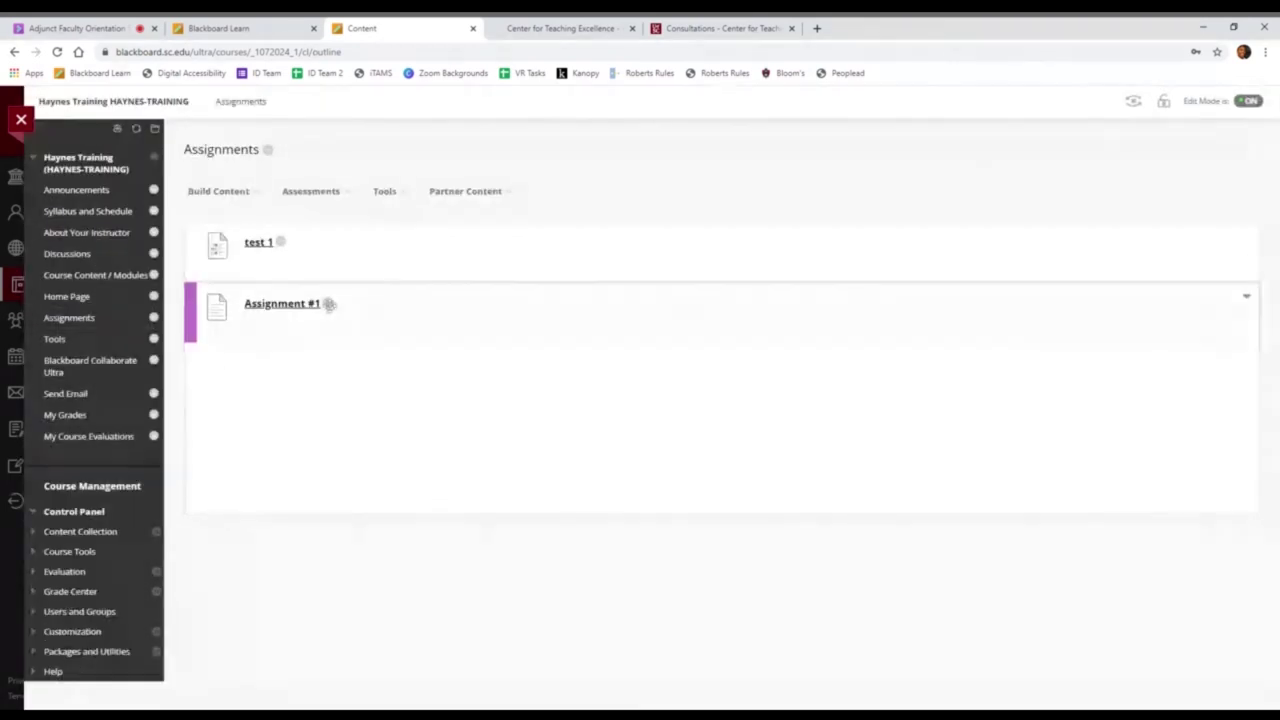
Step: Open Assignment #1 for editing, review its attached files, due date and grading sections, and cancel without saving changes
click(328, 303)
key(Down)
key(Return)
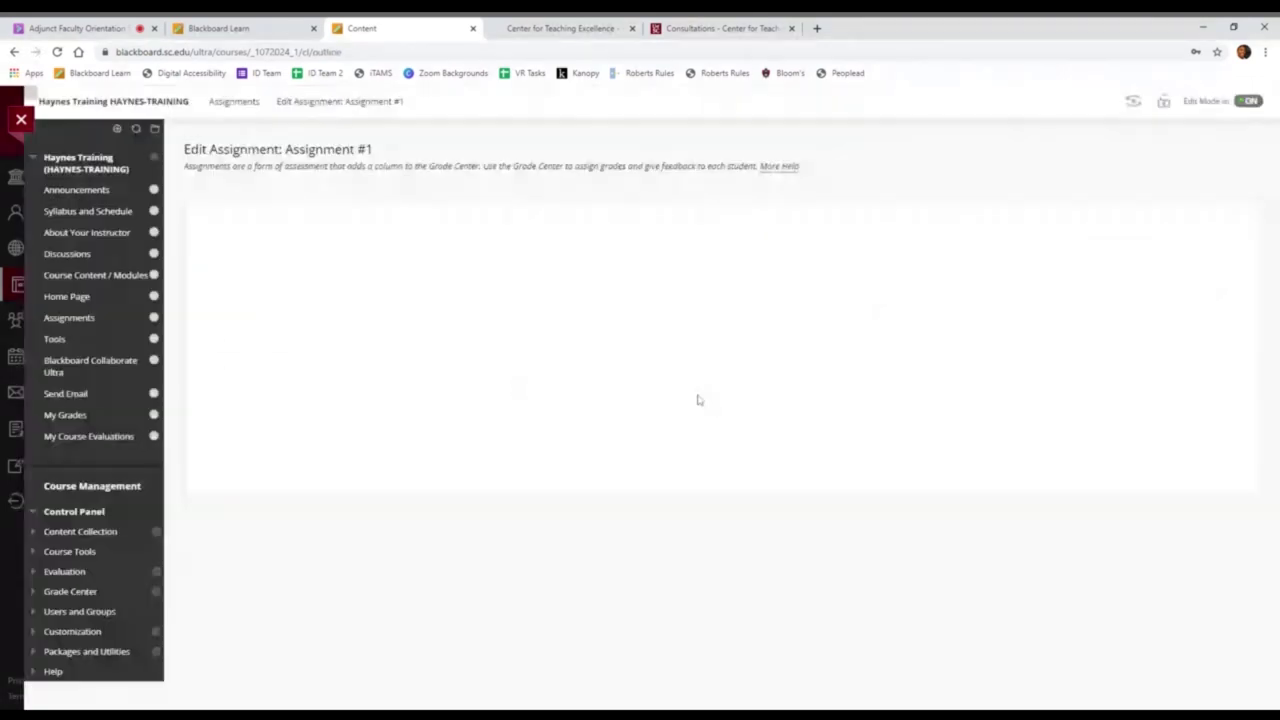
scroll(697, 400, down, 2)
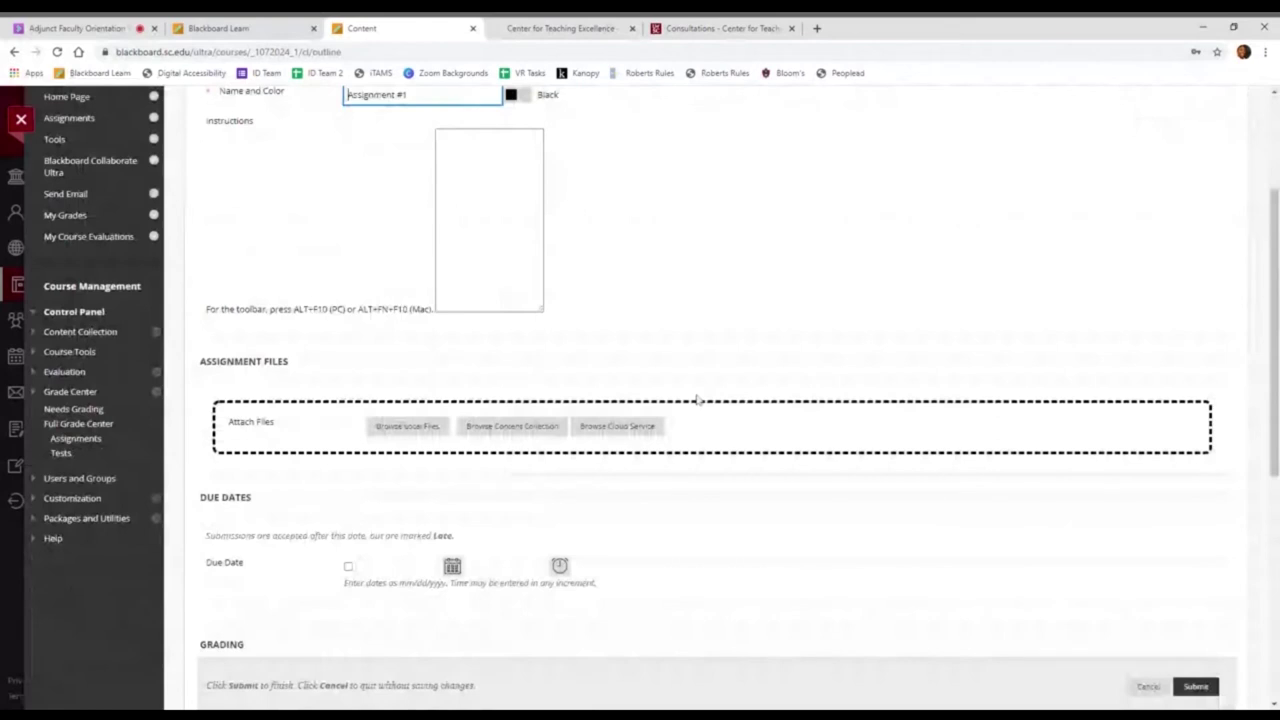
scroll(697, 400, down, 2)
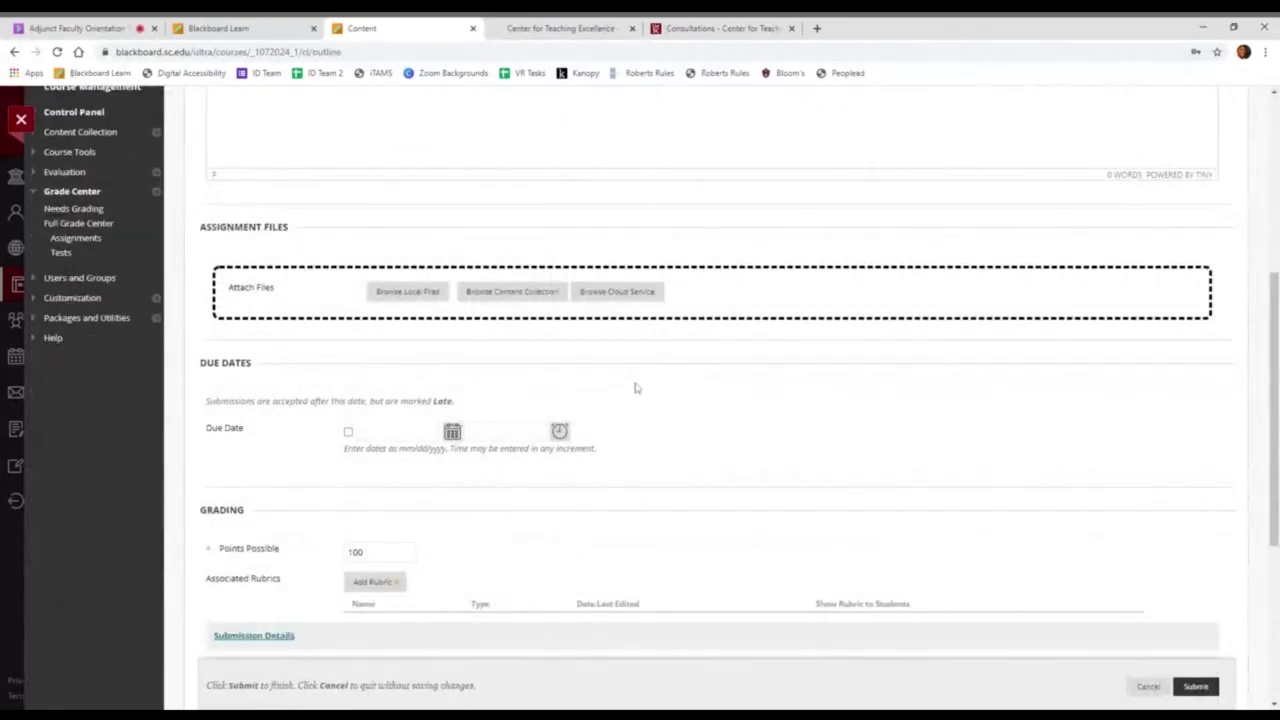
scroll(634, 385, down, 1)
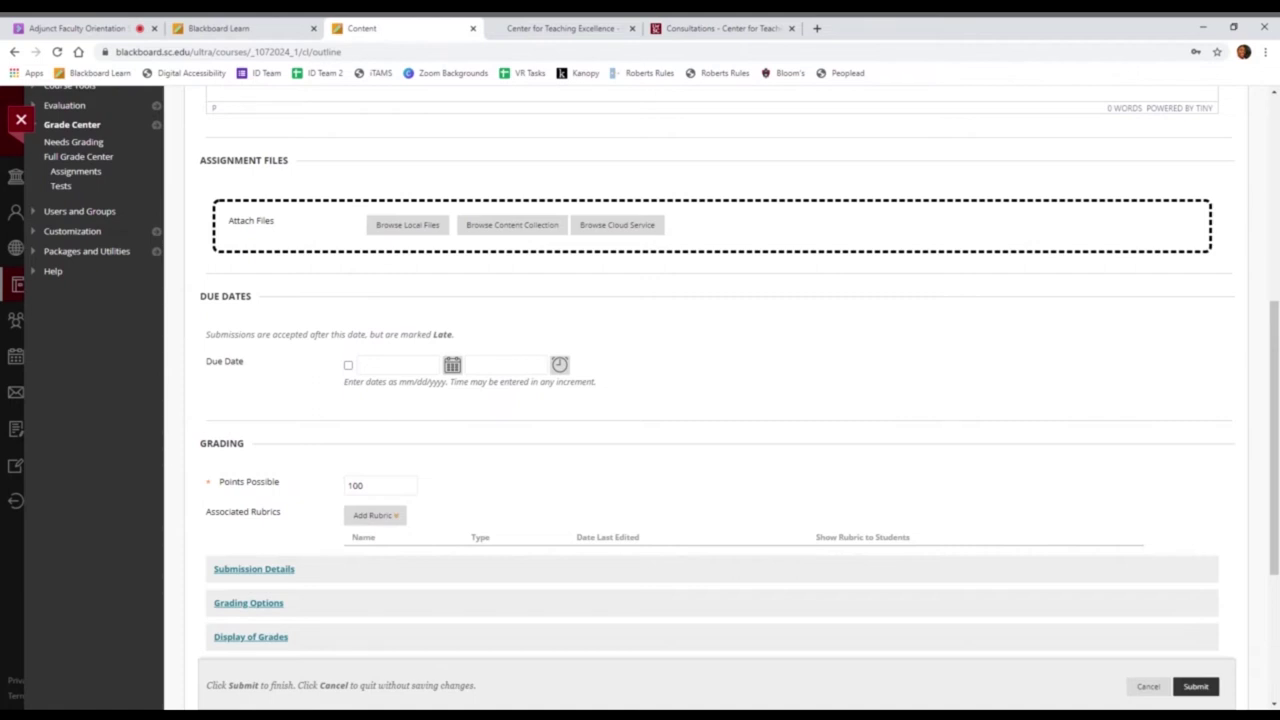
scroll(446, 286, up, 2)
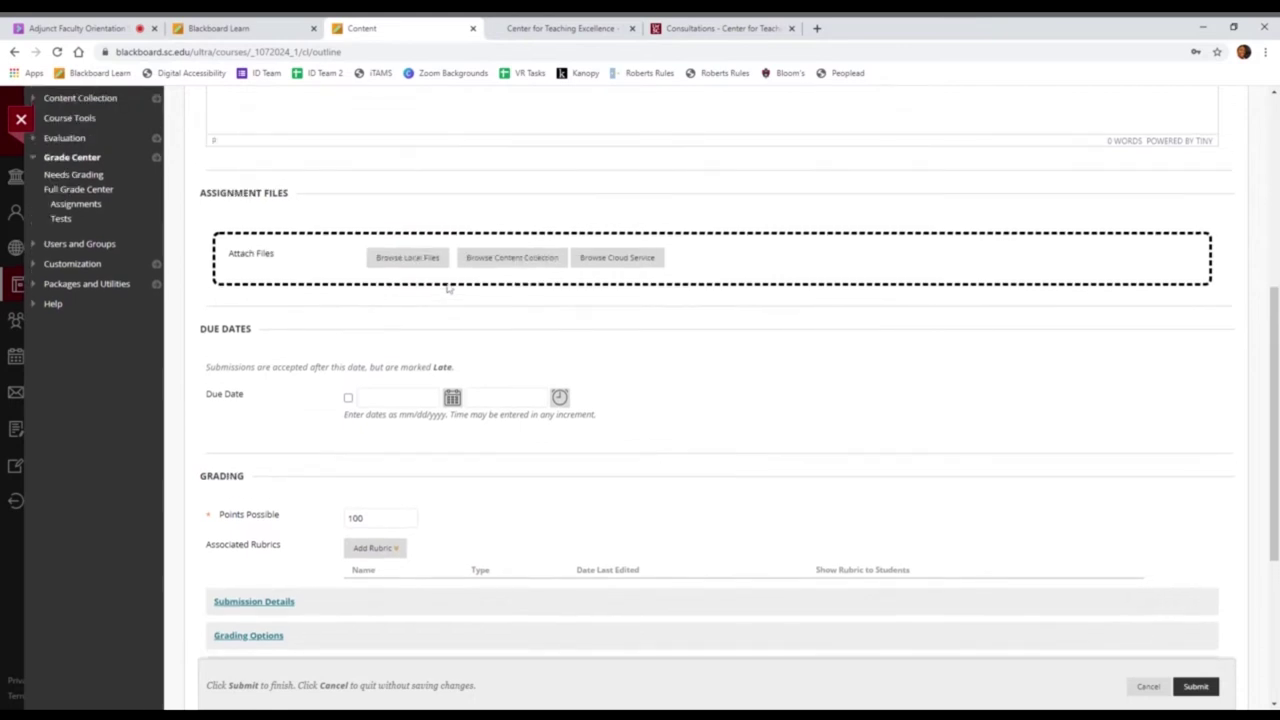
scroll(444, 259, up, 1)
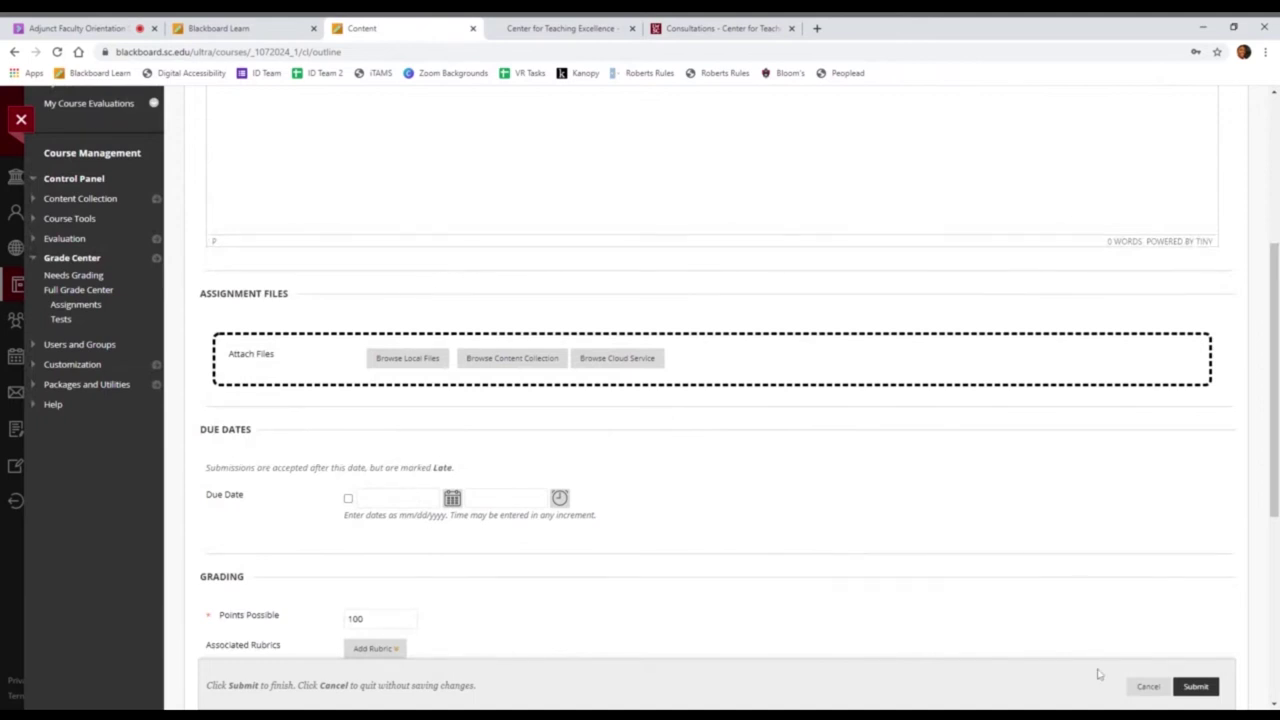
click(1146, 687)
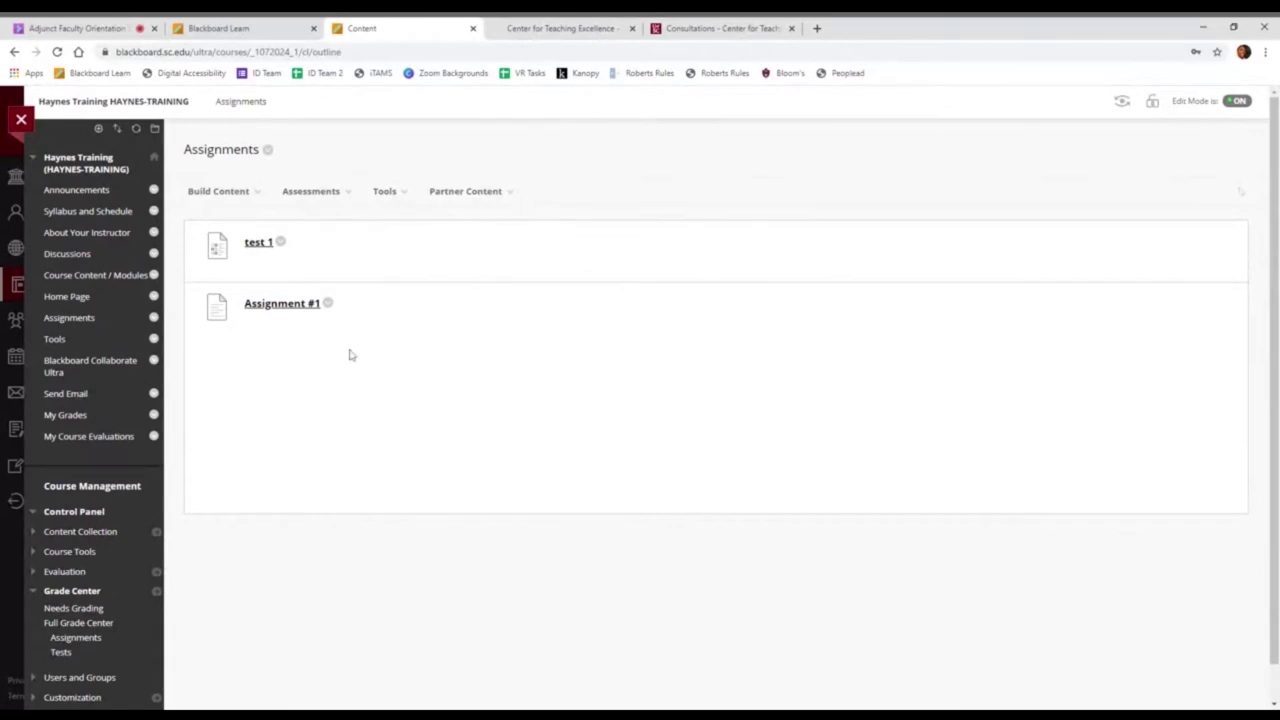
Step: Open Blackboard Collaborate Ultra for the course and join the course room
click(105, 363)
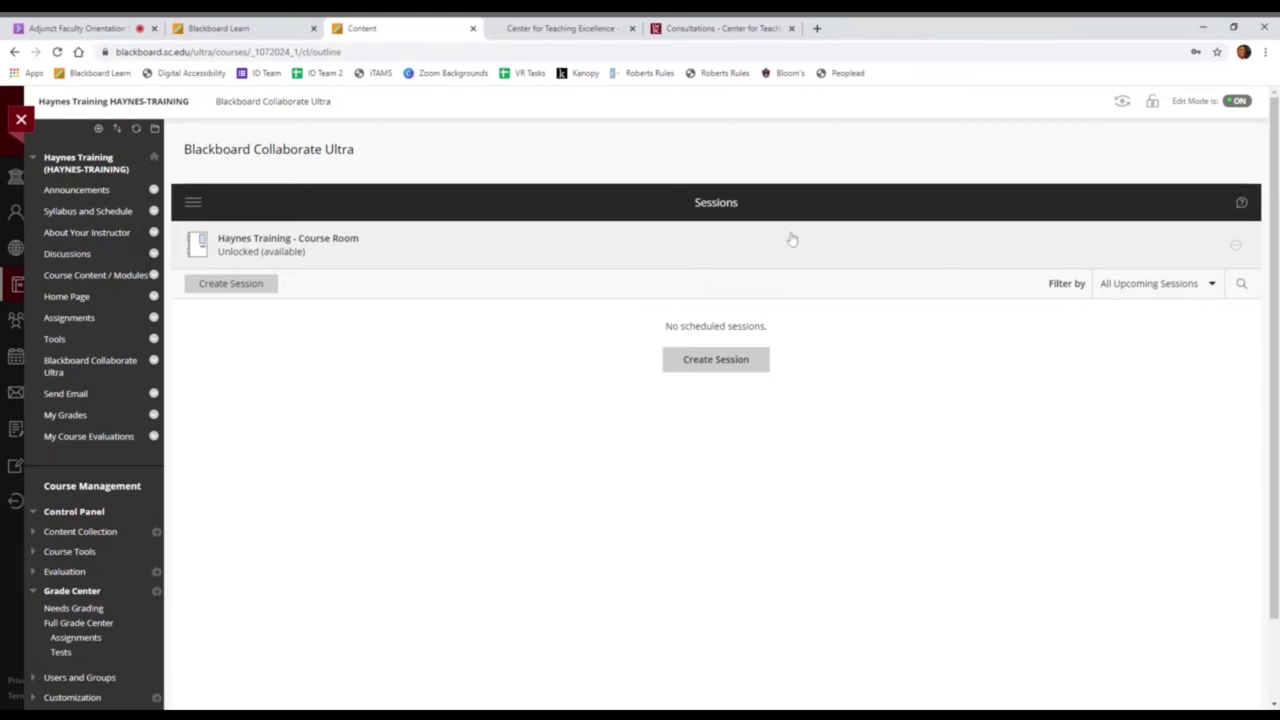
click(55, 373)
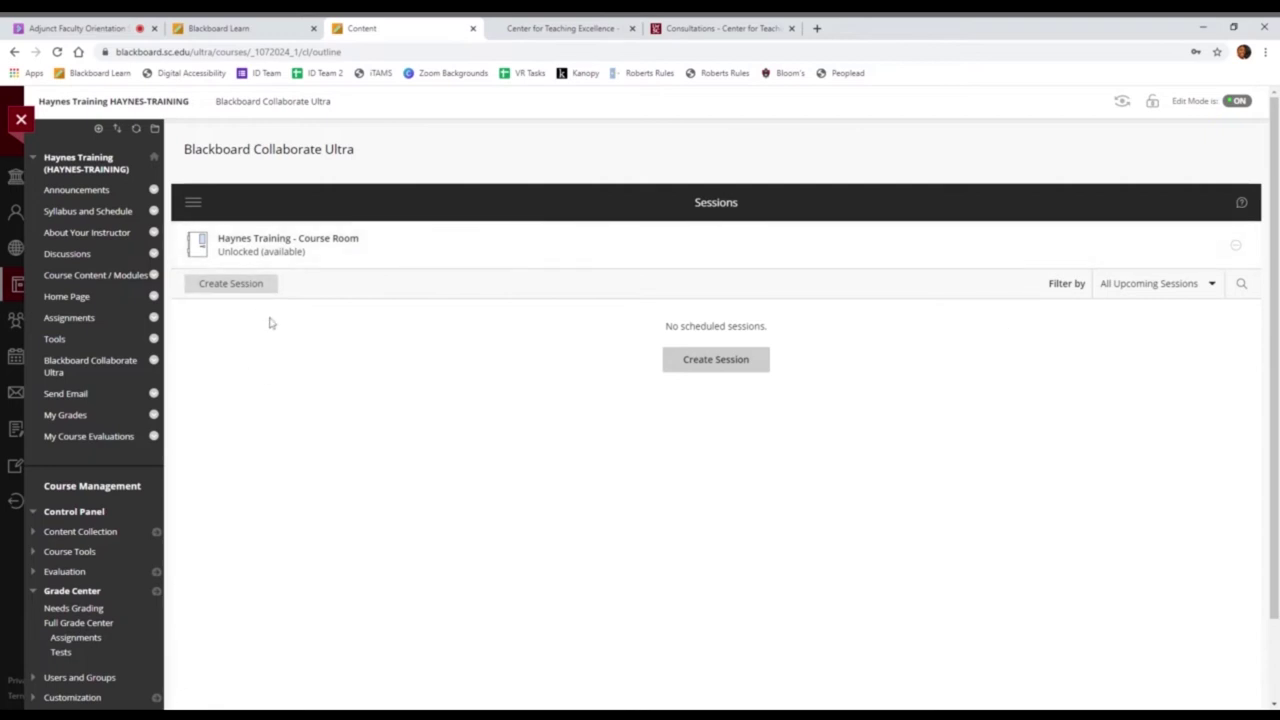
click(1236, 247)
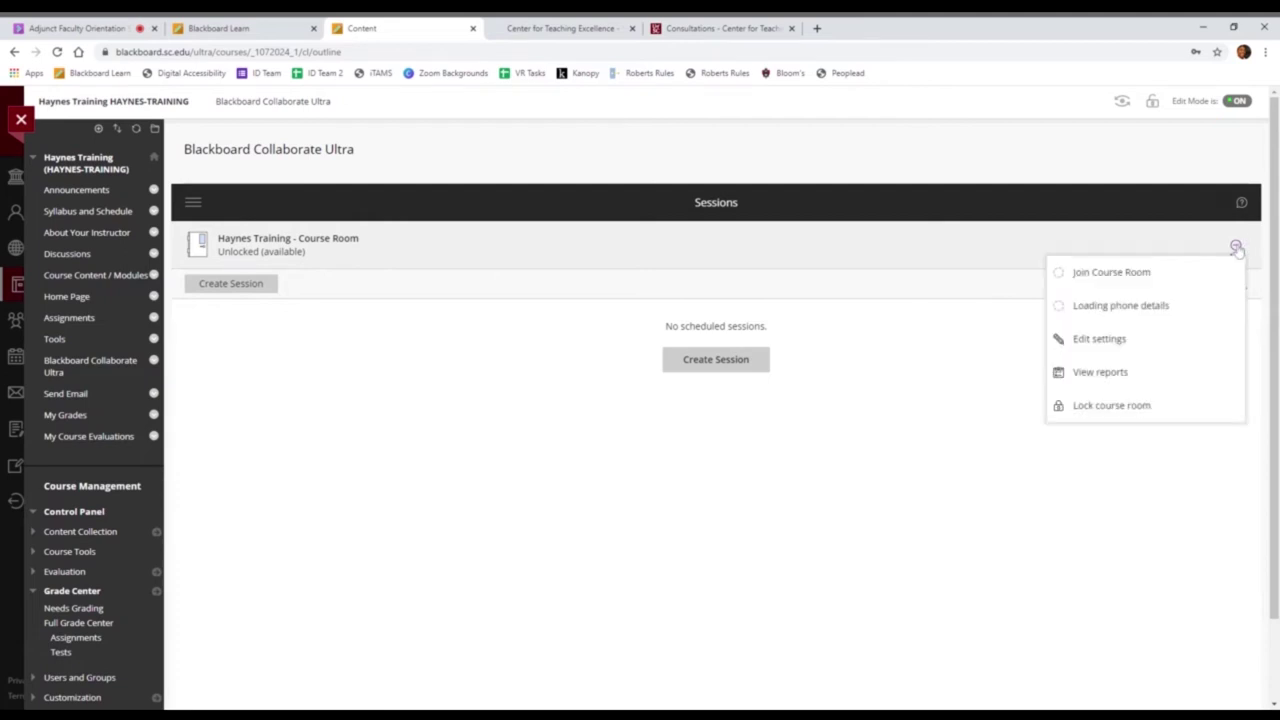
click(1185, 281)
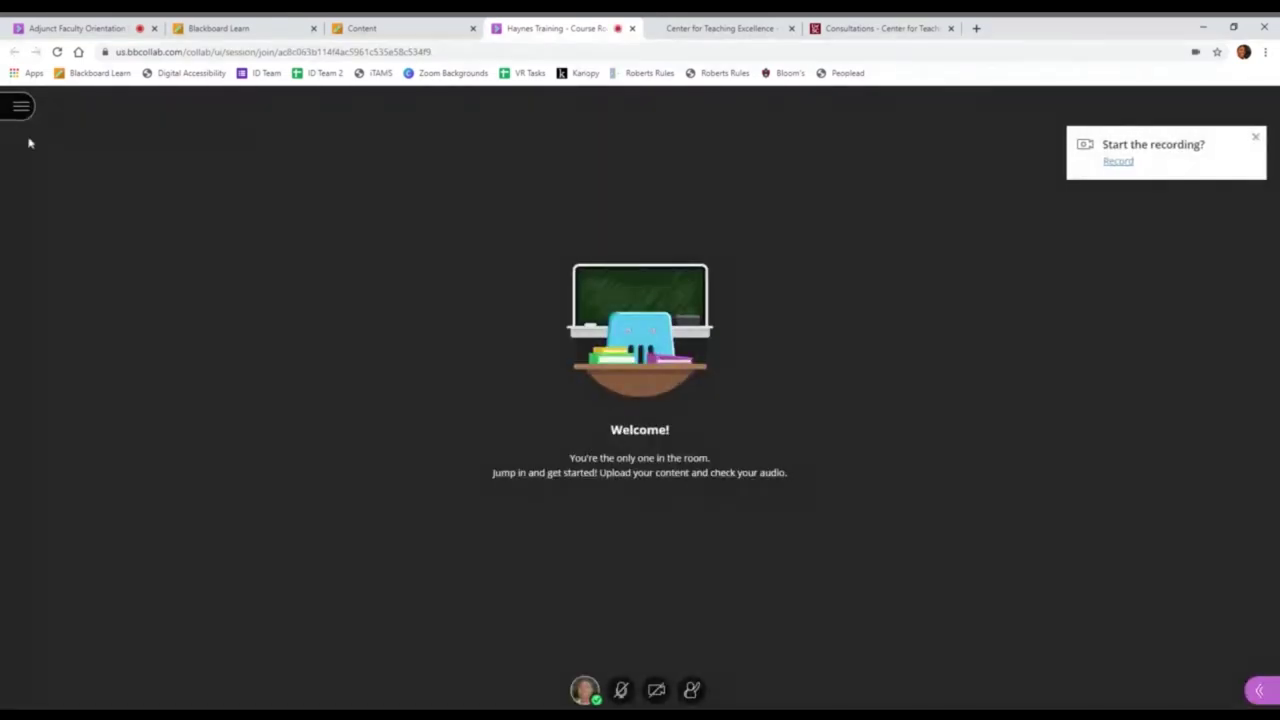
Step: View the Collaborate session's recording, phone audio and help options, close them, and dismiss the prompt to start recording
click(19, 108)
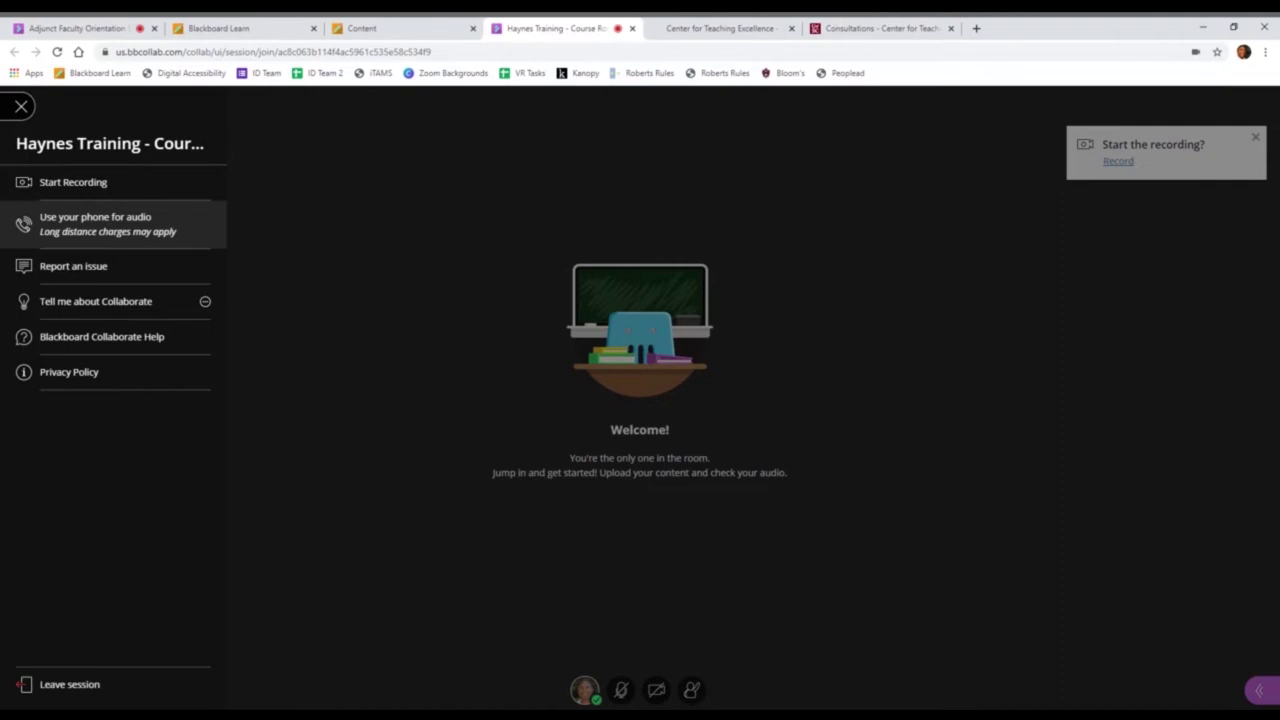
click(1218, 368)
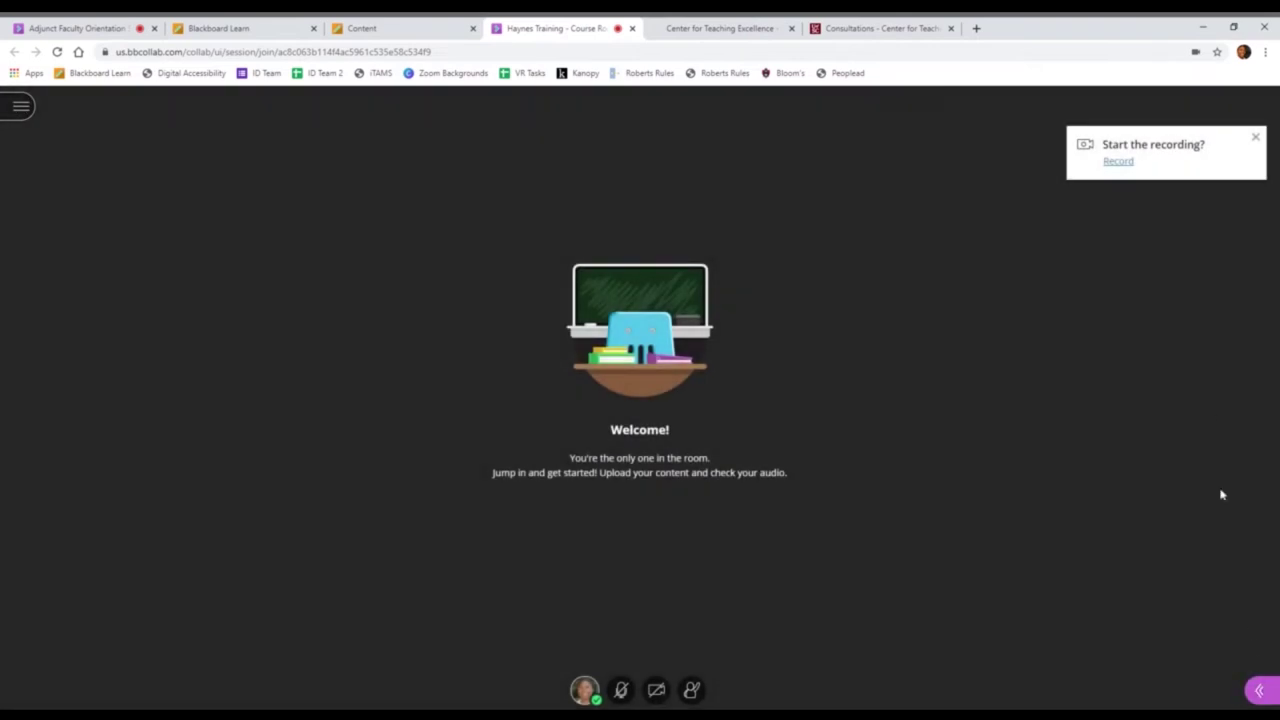
click(1255, 138)
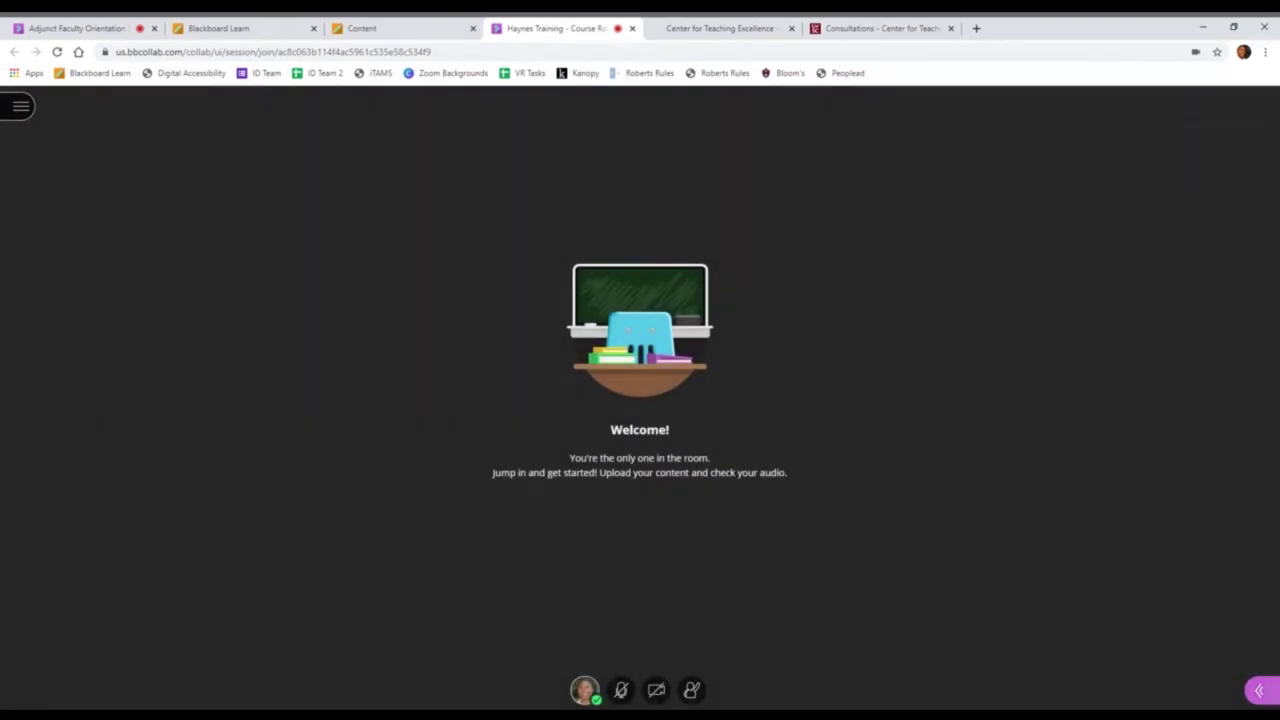
Step: Look through the session's chat, attendee list, content sharing options and personal audio and video settings
click(1259, 690)
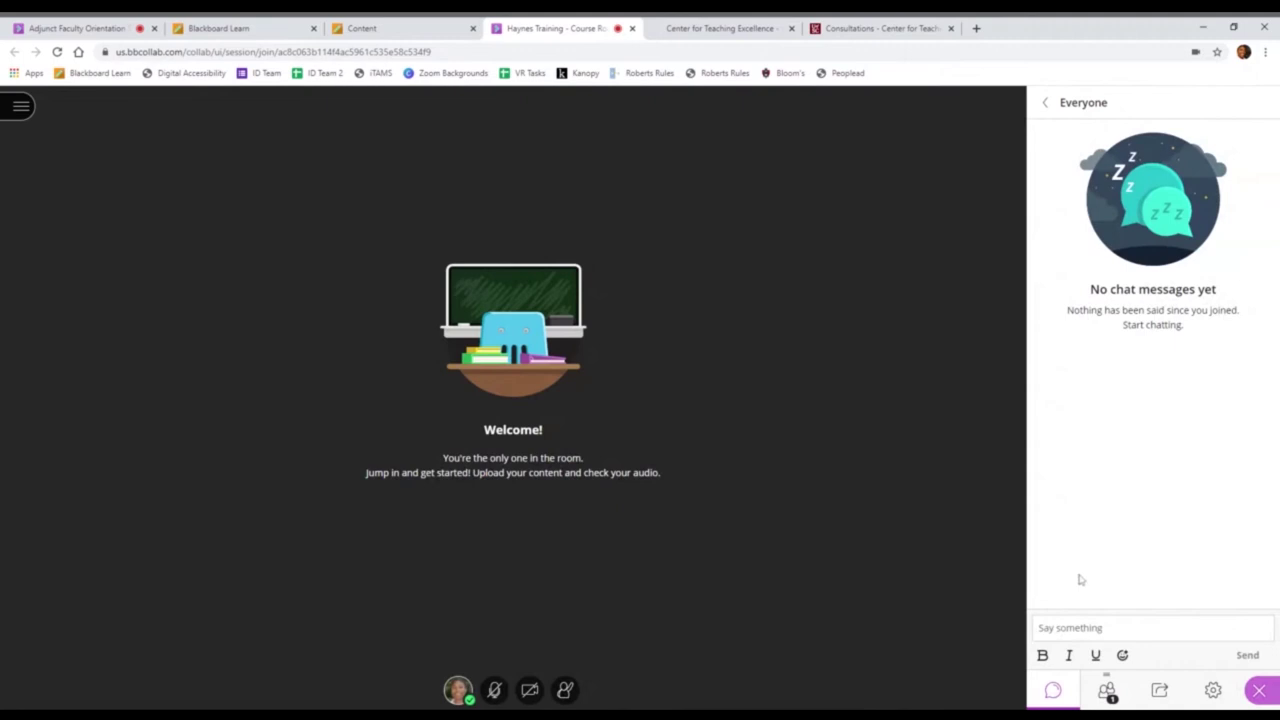
click(1107, 692)
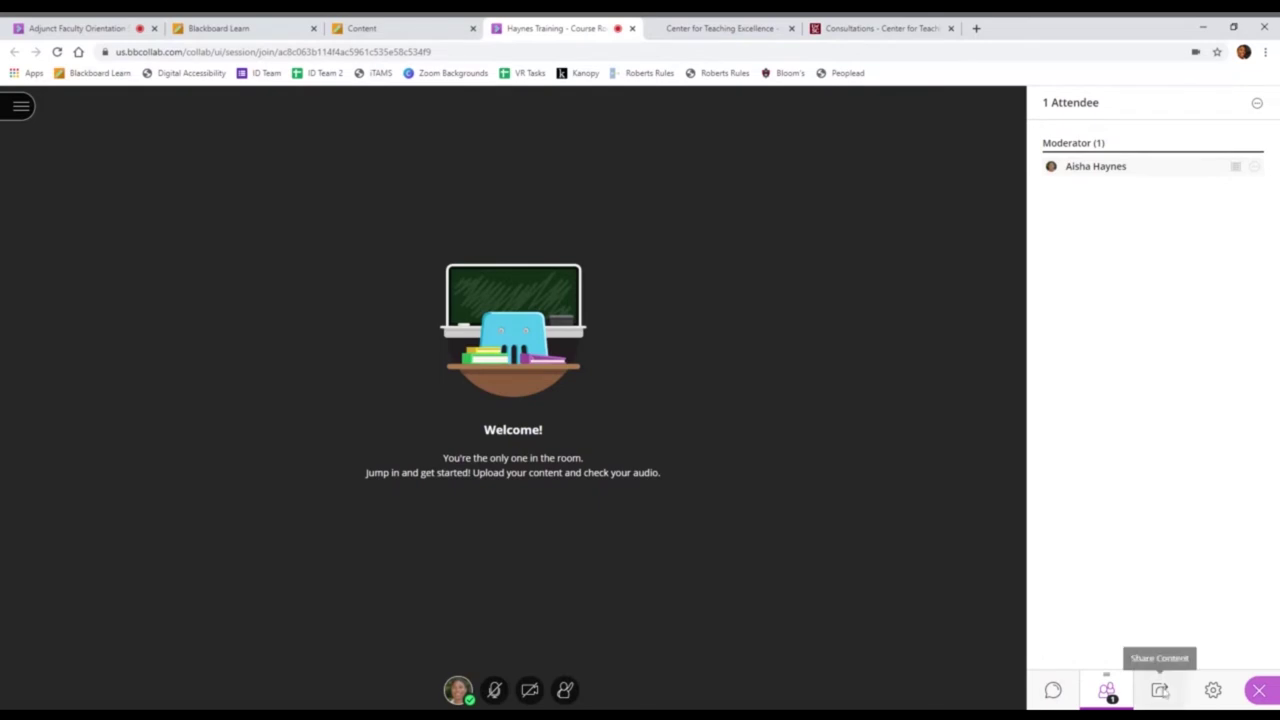
click(1159, 690)
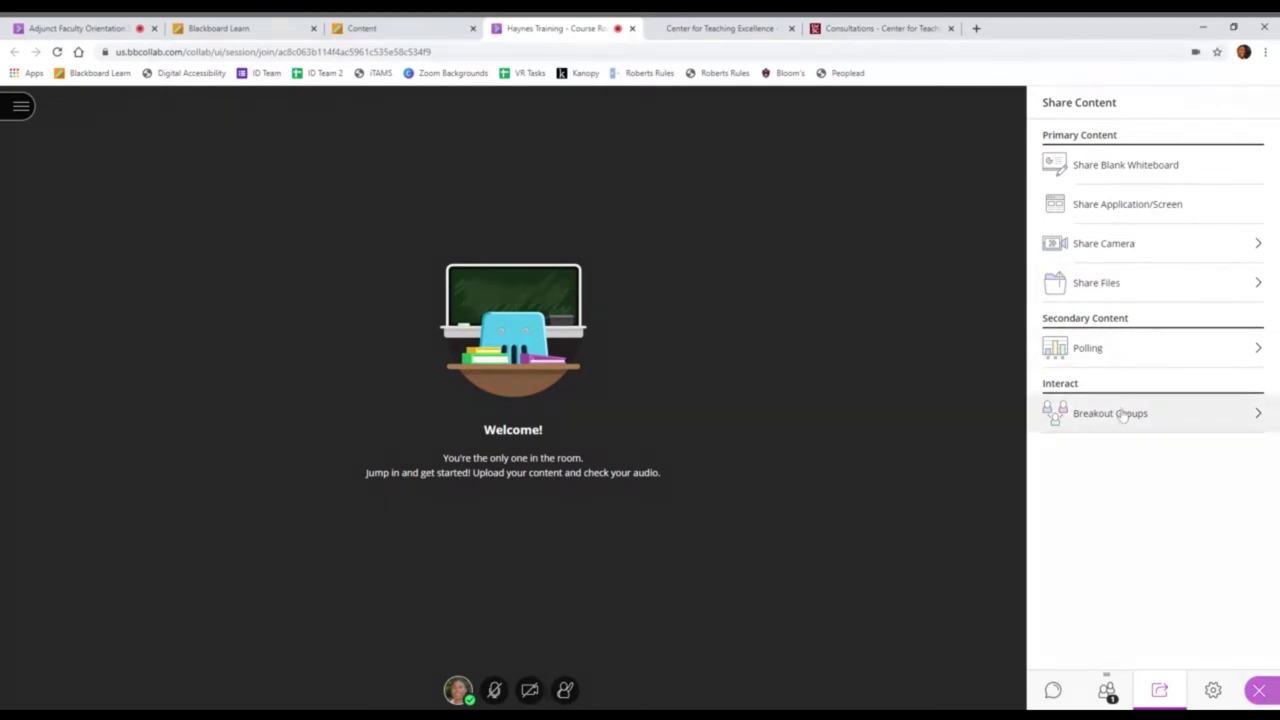
click(1213, 688)
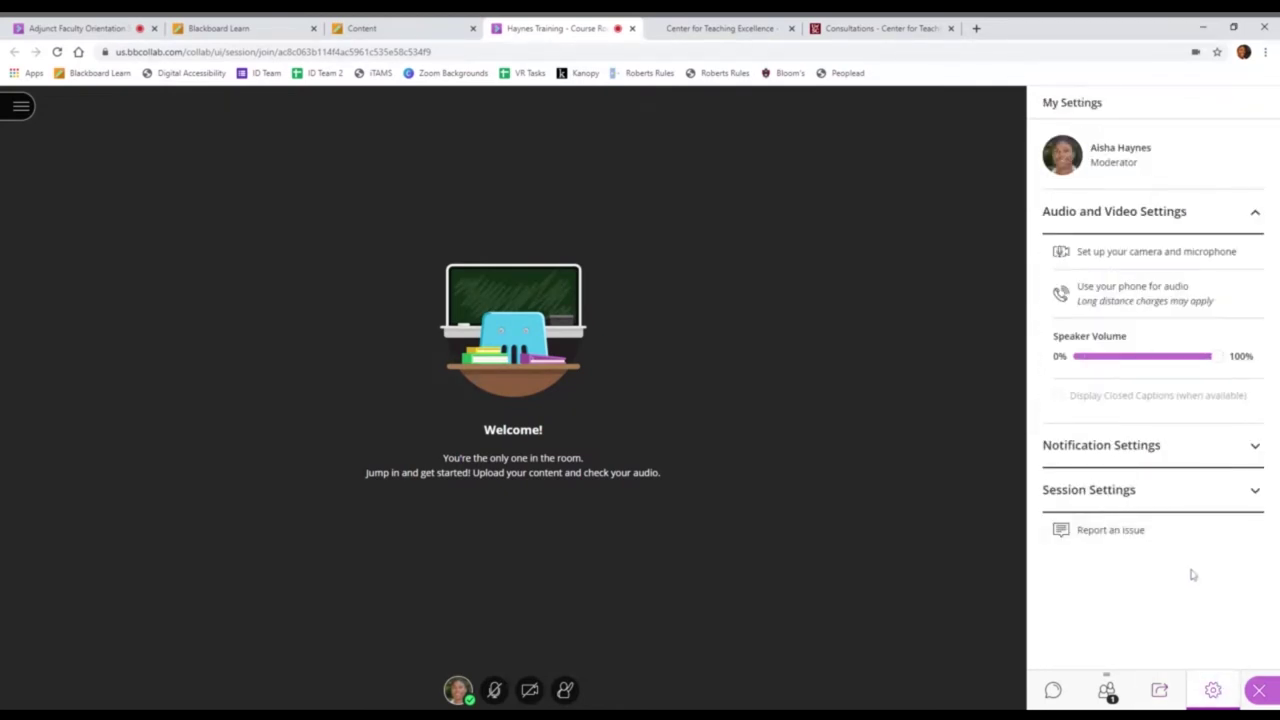
Step: Leave the Collaborate session and skip the audio and video feedback survey
click(21, 106)
click(80, 683)
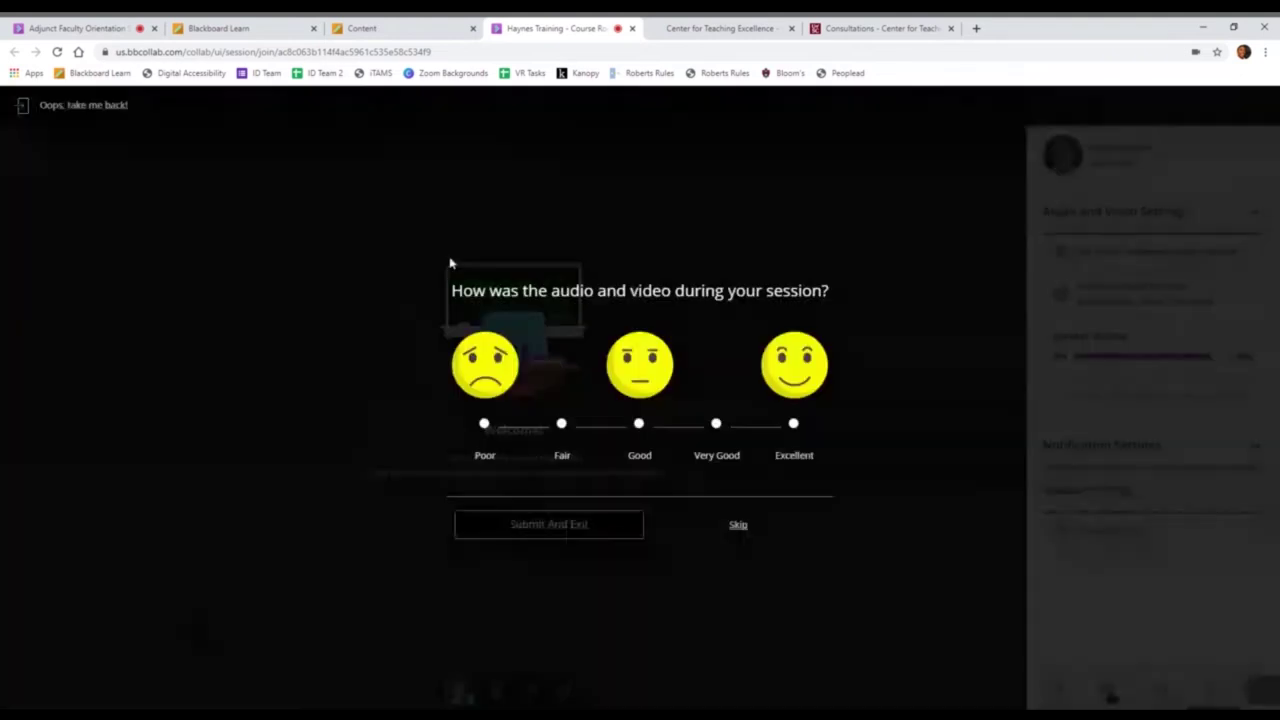
click(739, 525)
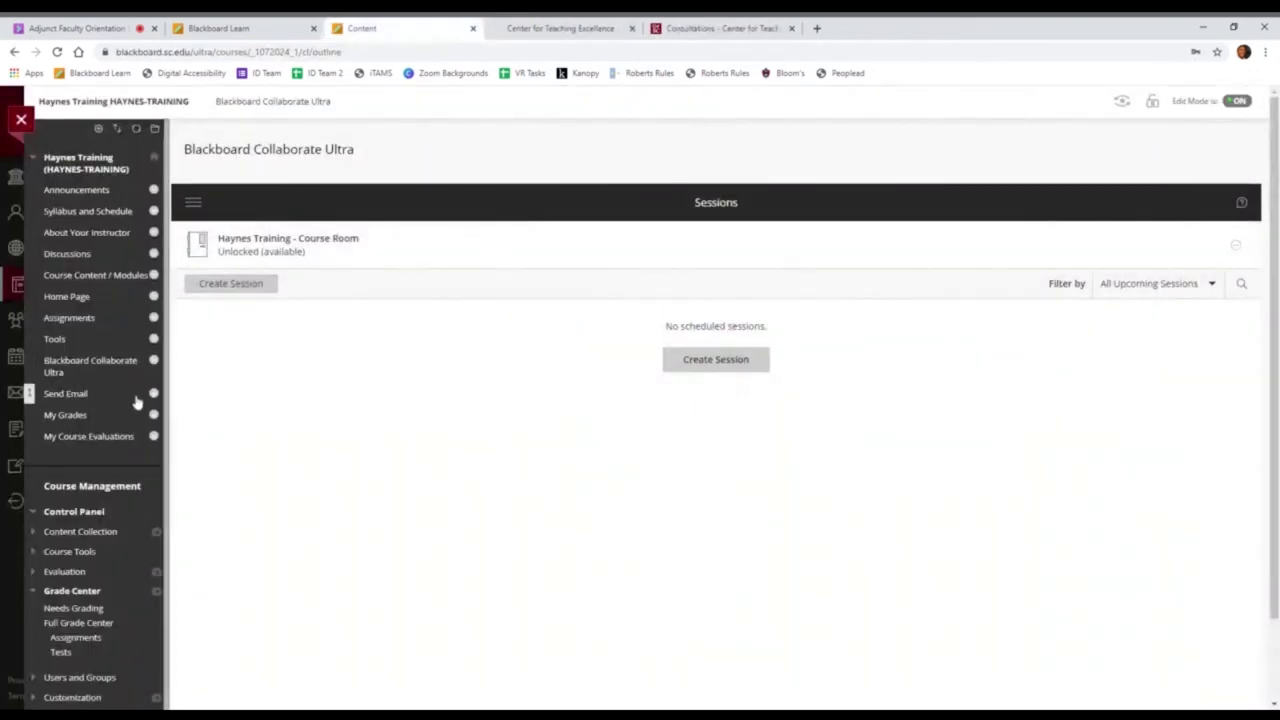
Step: Open the course's Send Email page to view the recipient options
scroll(134, 400, down, 1)
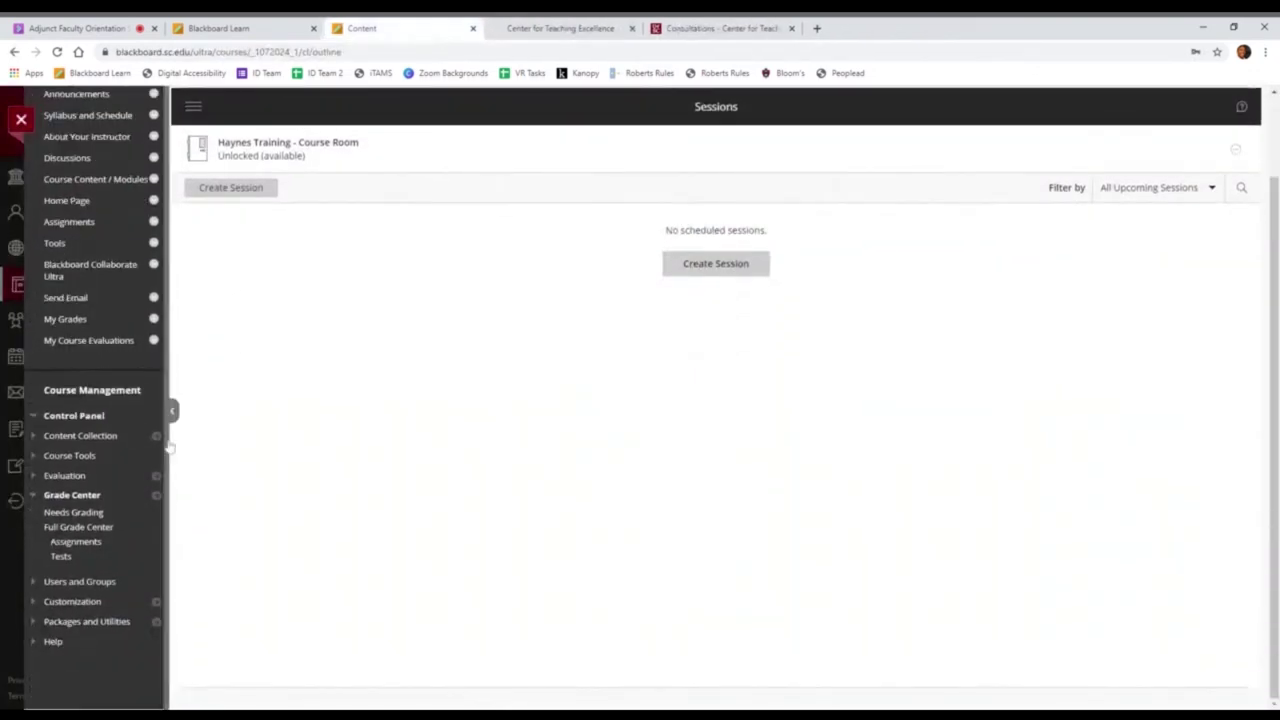
click(72, 299)
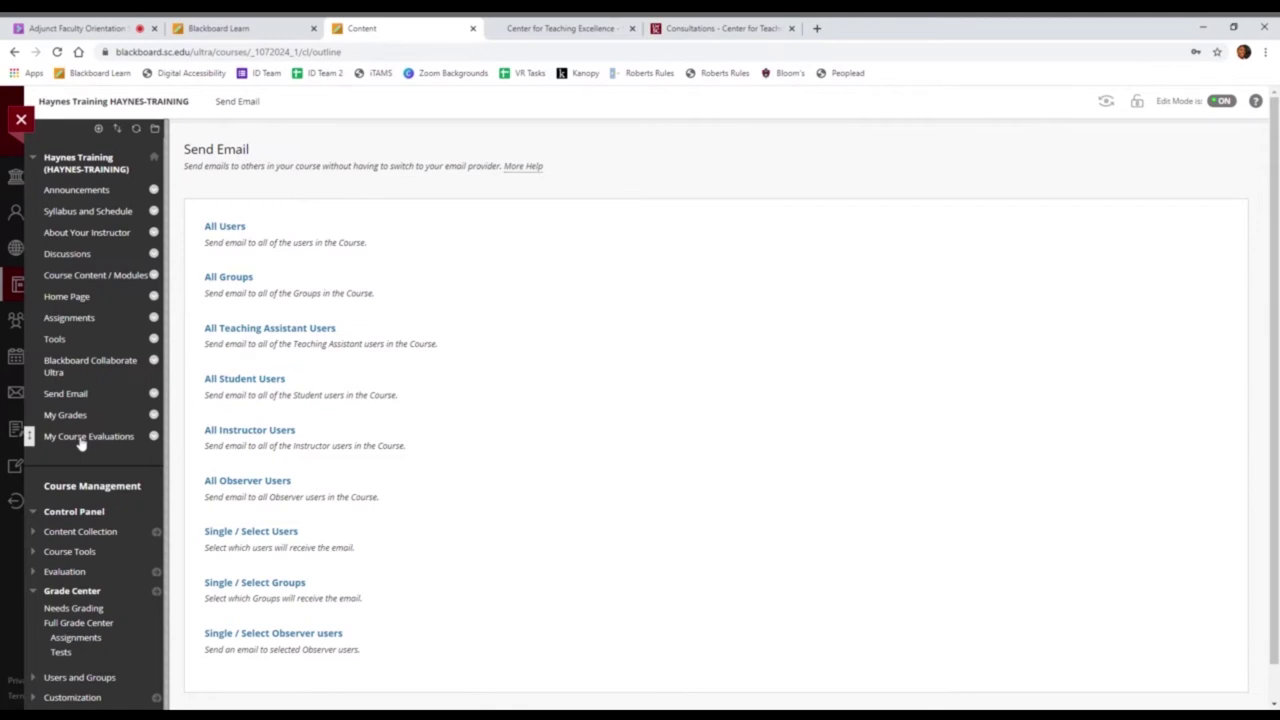
Step: Browse the Course Tools list, view the course's Photo Roster, and return to the Send Email page
scroll(83, 443, down, 1)
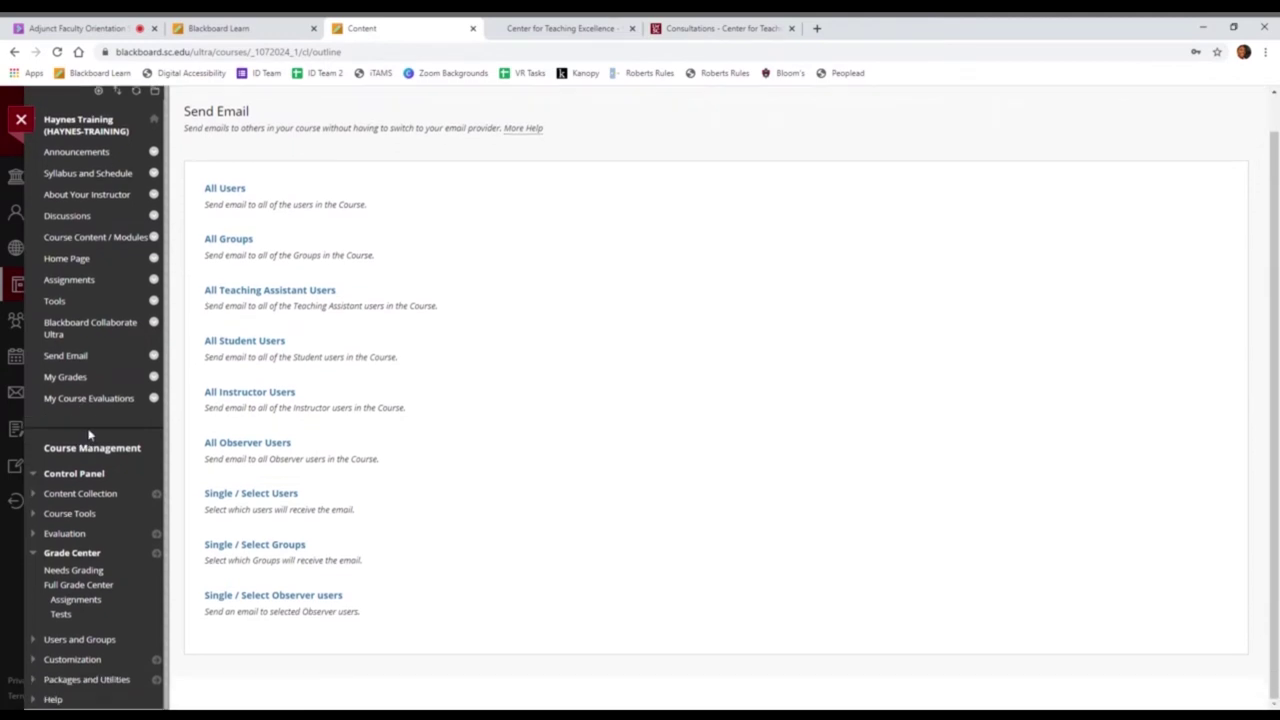
click(35, 515)
scroll(129, 518, down, 2)
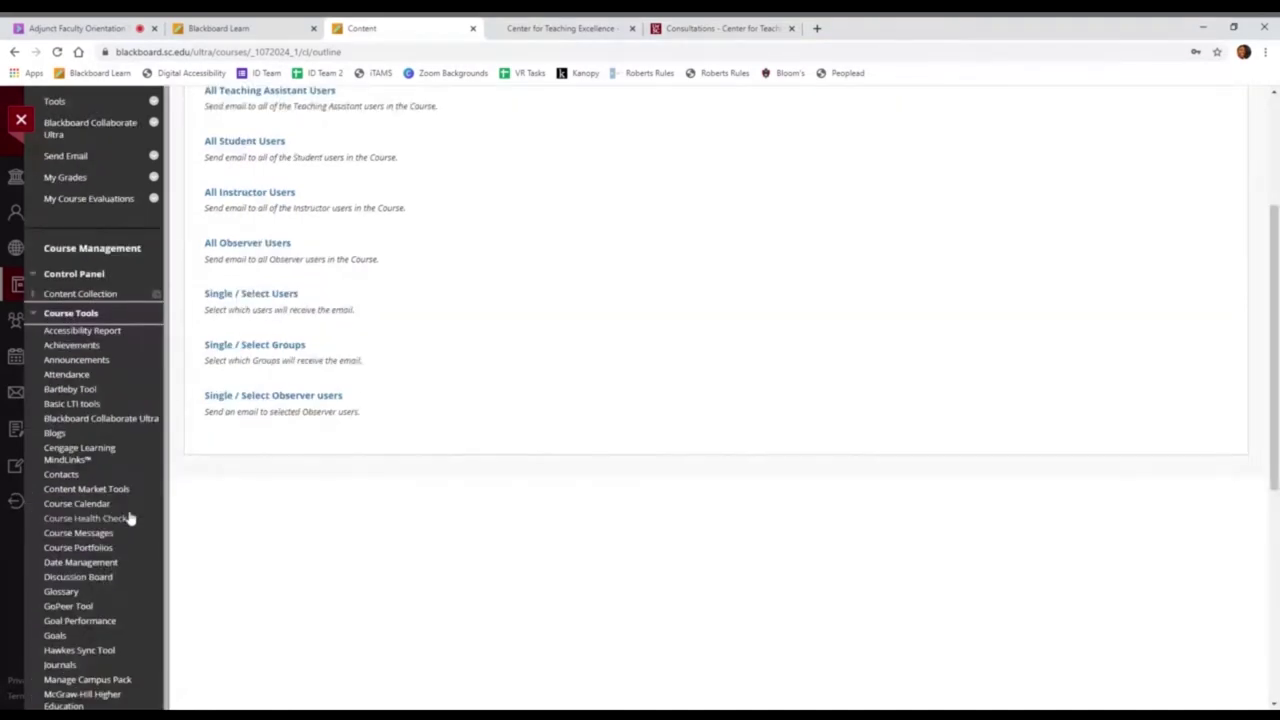
scroll(120, 480, down, 1)
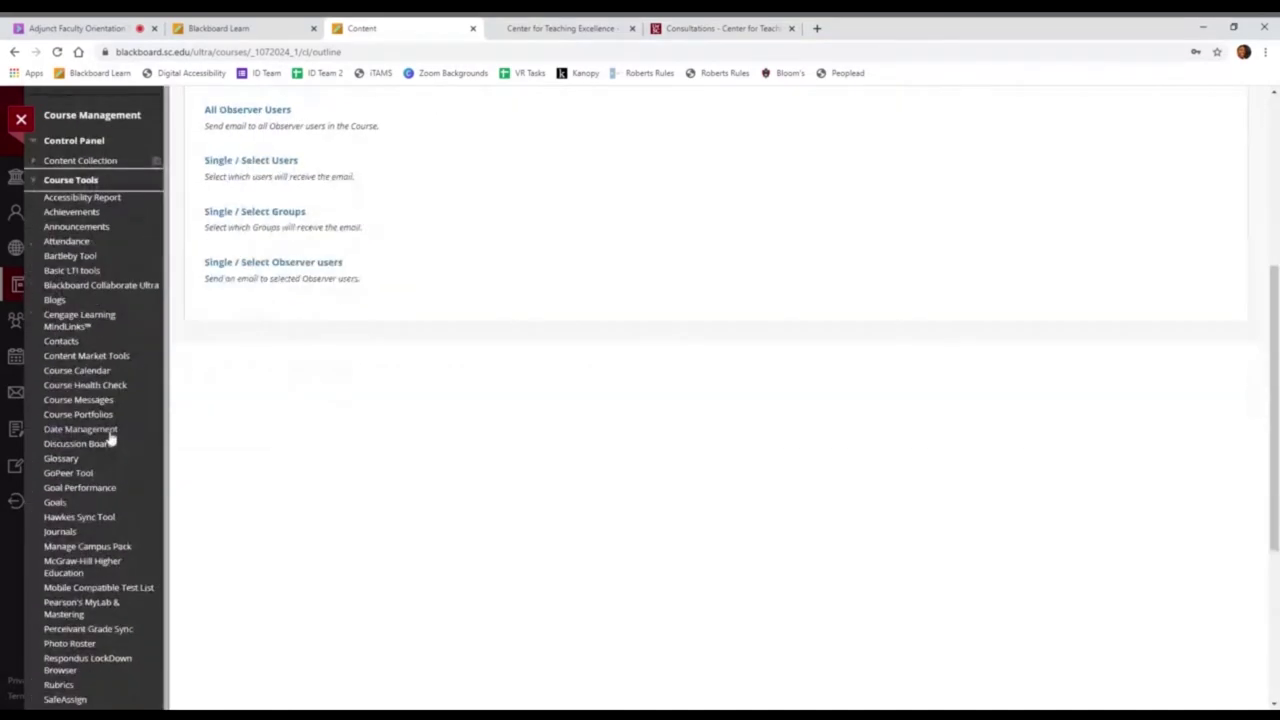
scroll(126, 444, down, 1)
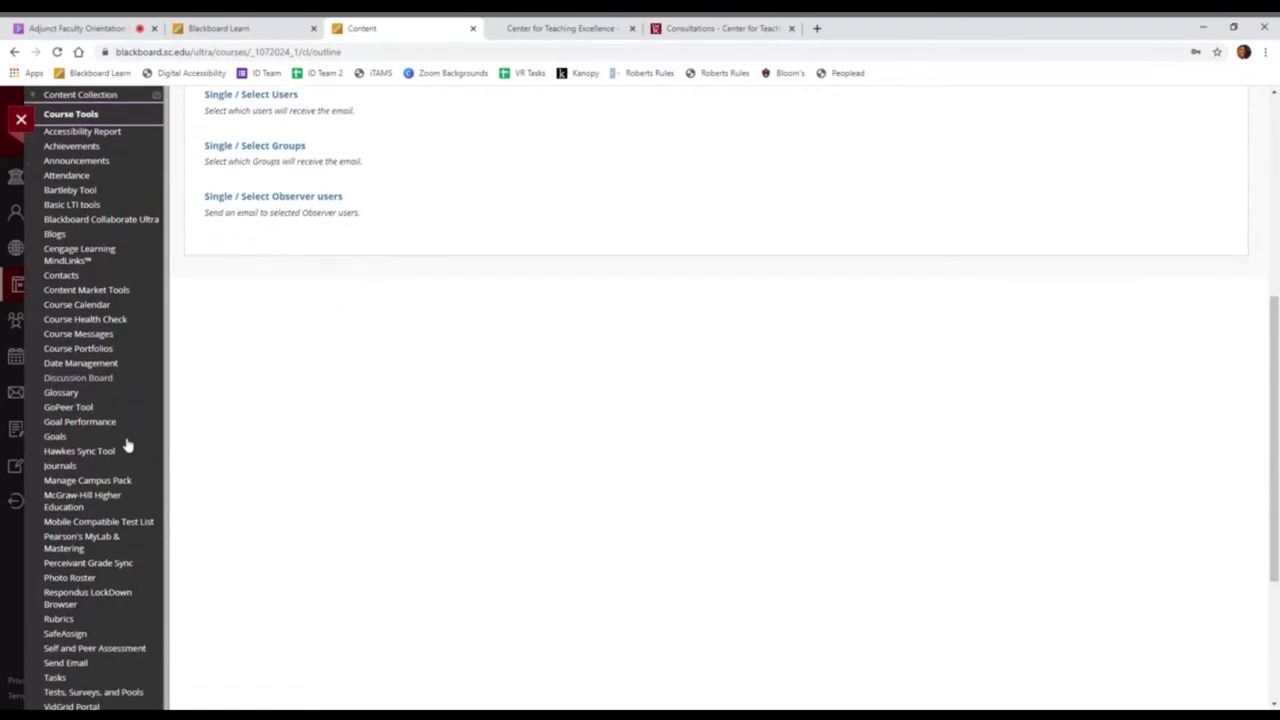
click(82, 512)
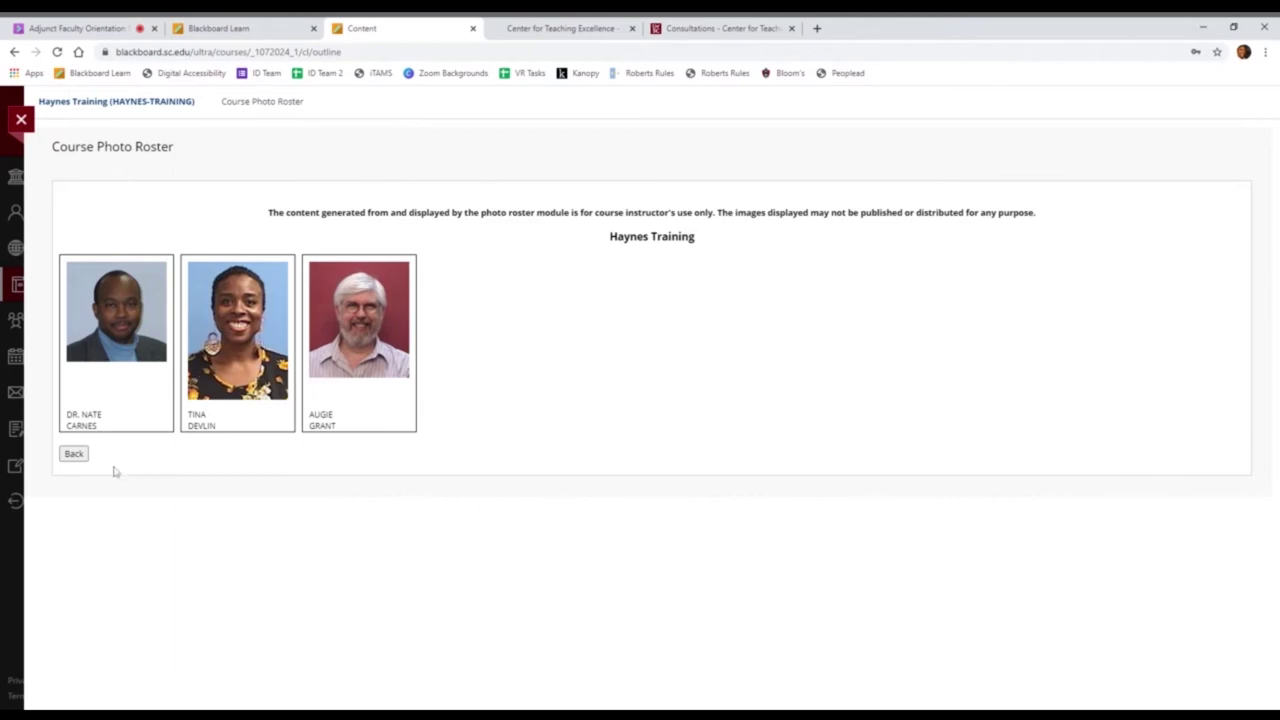
click(75, 455)
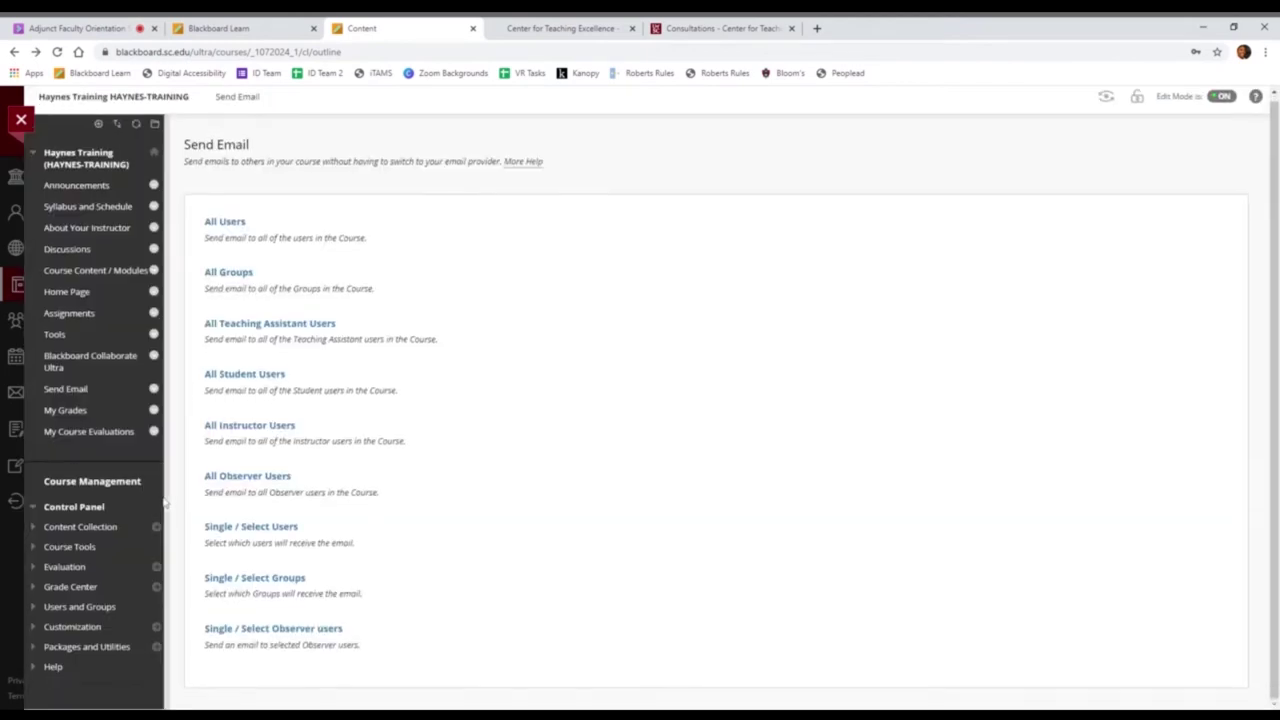
Step: Look through the Course Tools list and open the course's Full Grade Center
scroll(107, 382, down, 2)
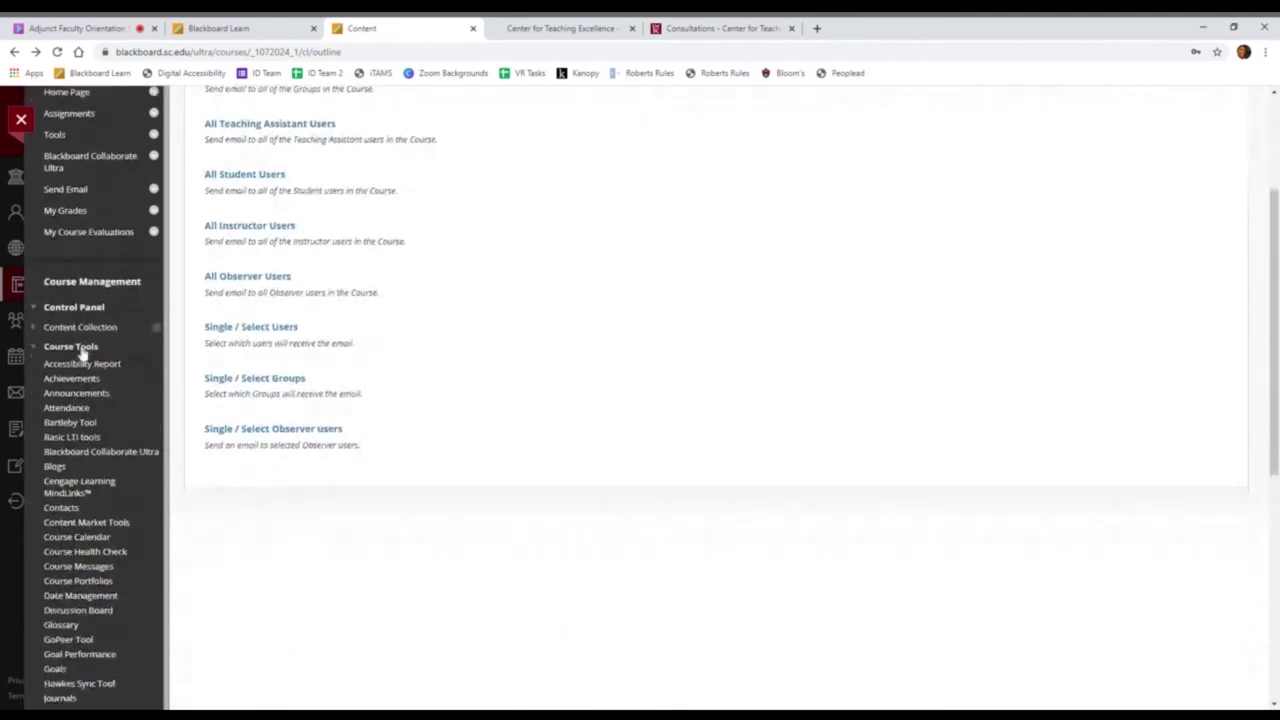
scroll(95, 365, down, 1)
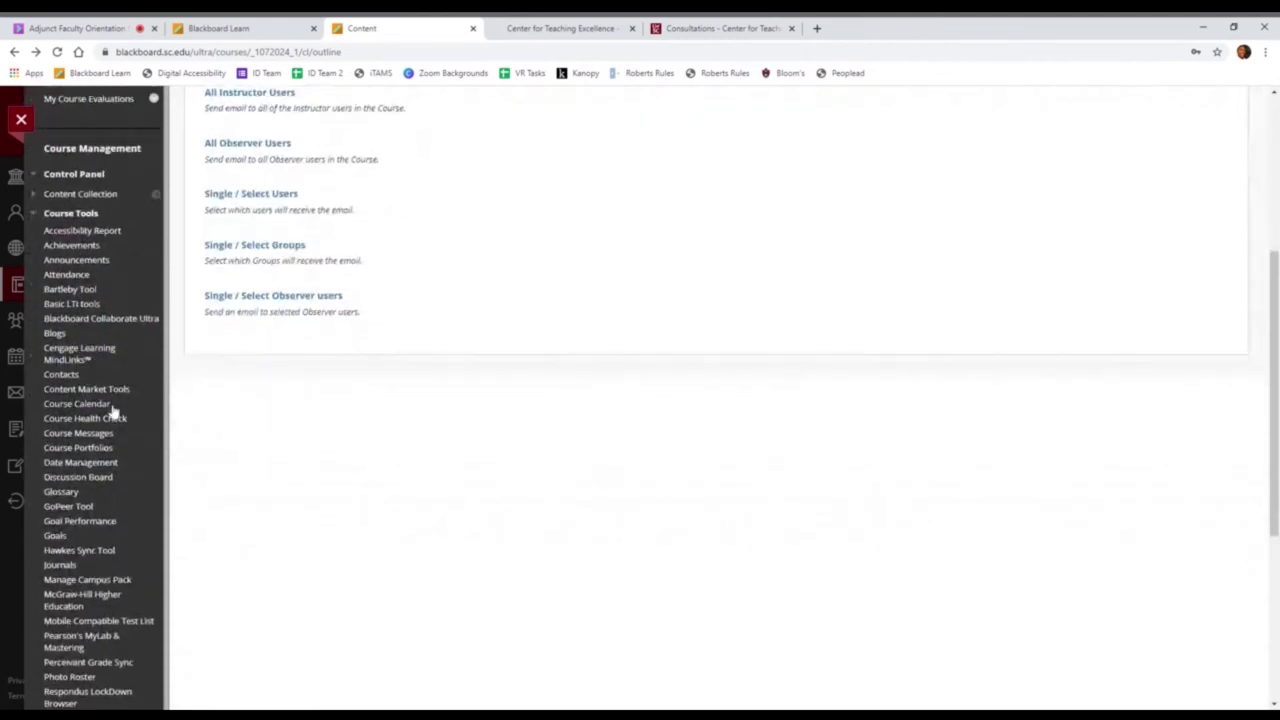
scroll(108, 400, down, 1)
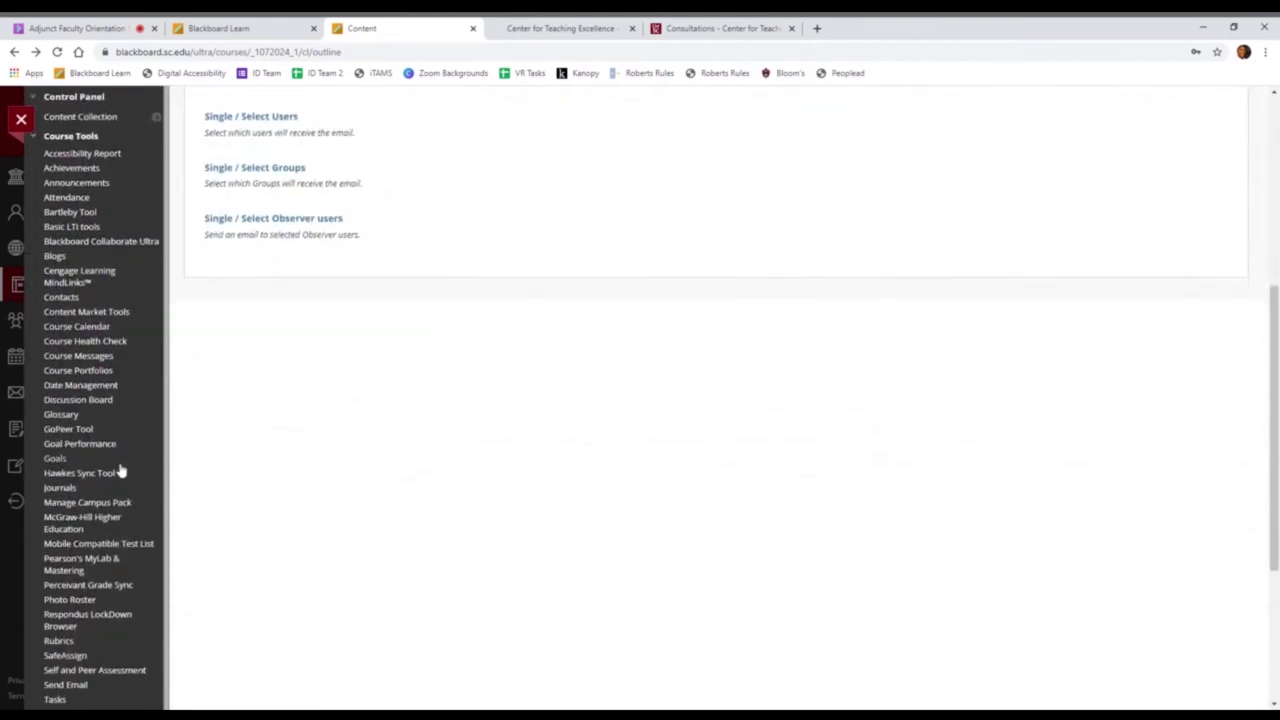
scroll(120, 469, down, 3)
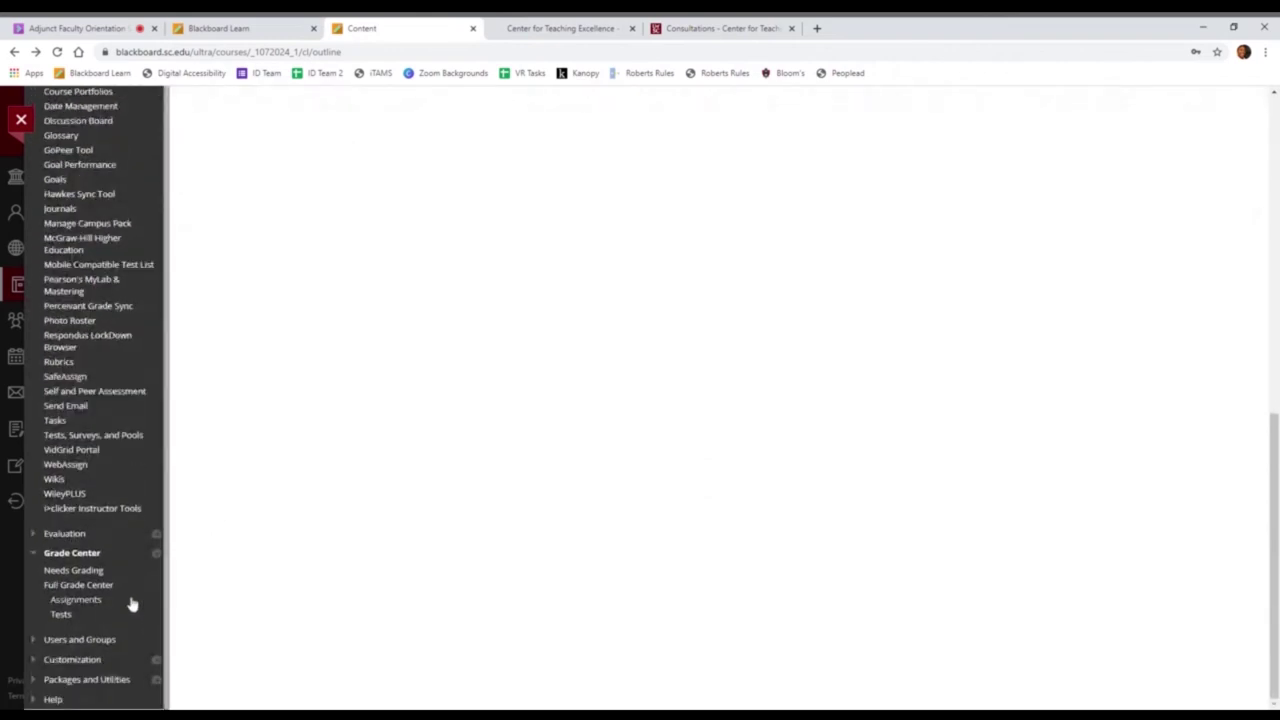
click(100, 586)
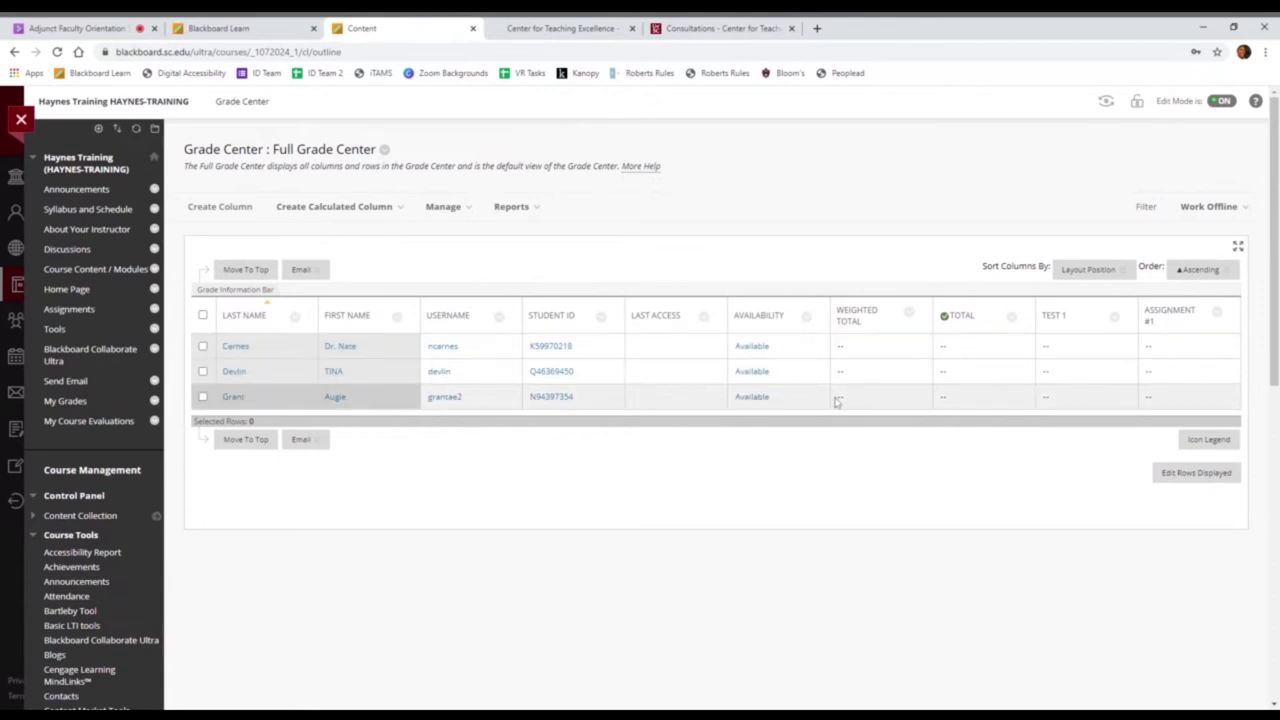
Step: Create a grade column named "Grade coloumn 1" with 100 points possible
click(235, 216)
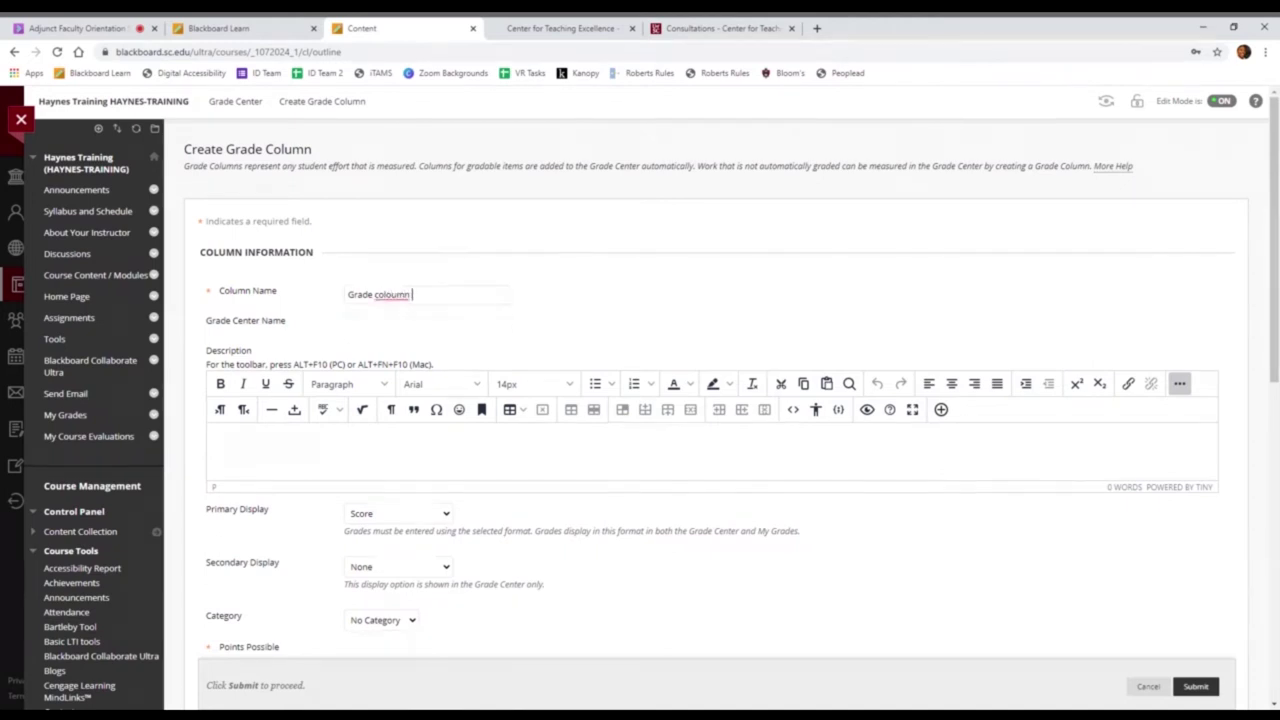
scroll(526, 330, down, 3)
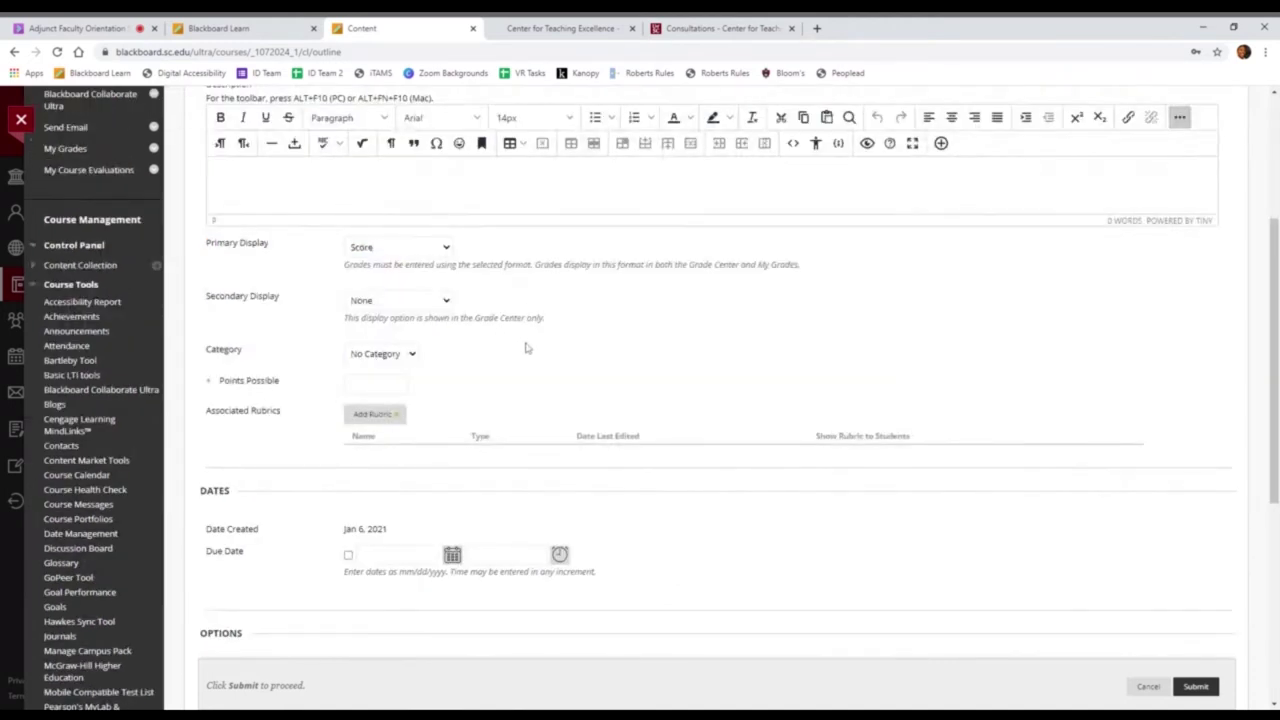
scroll(597, 360, down, 2)
click(1195, 659)
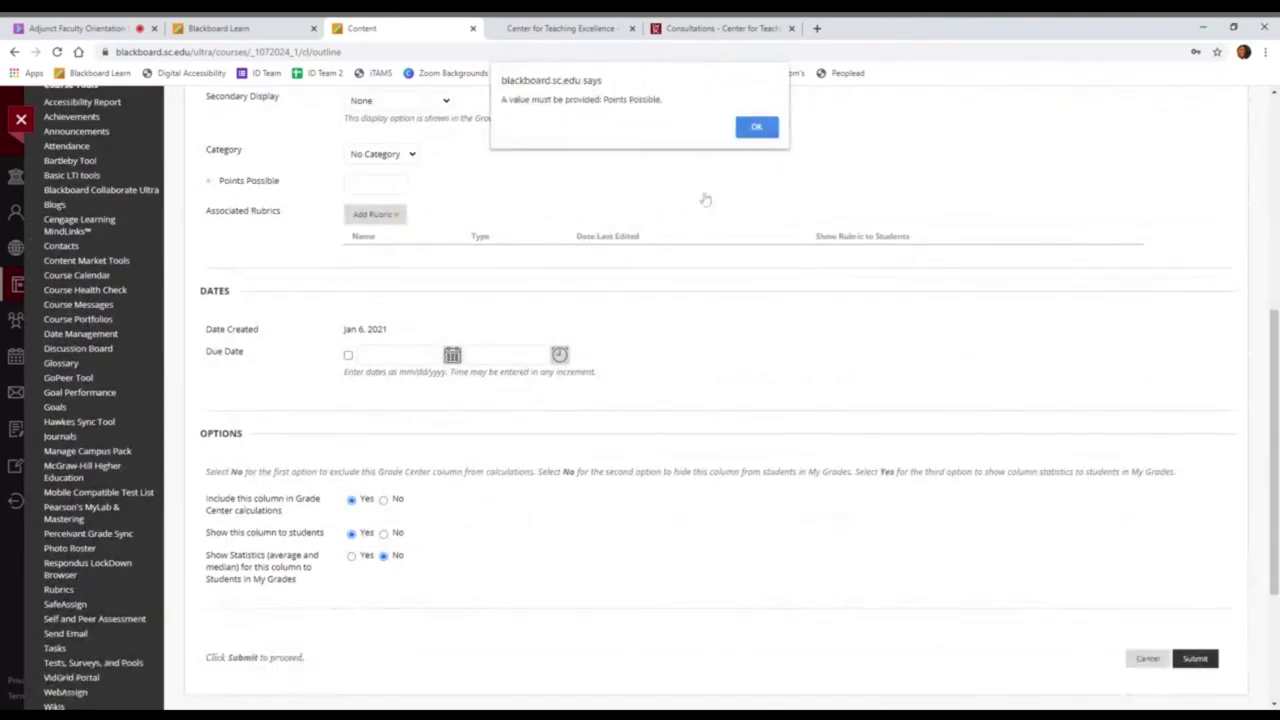
click(757, 127)
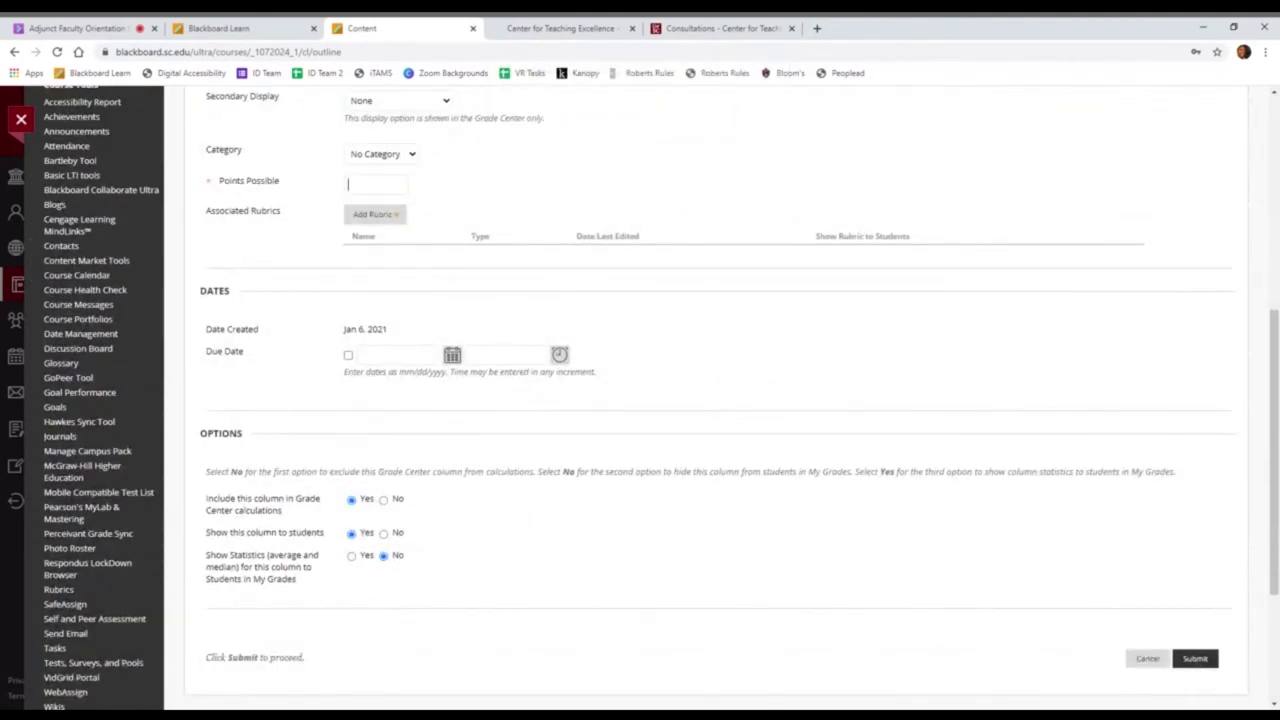
click(1194, 659)
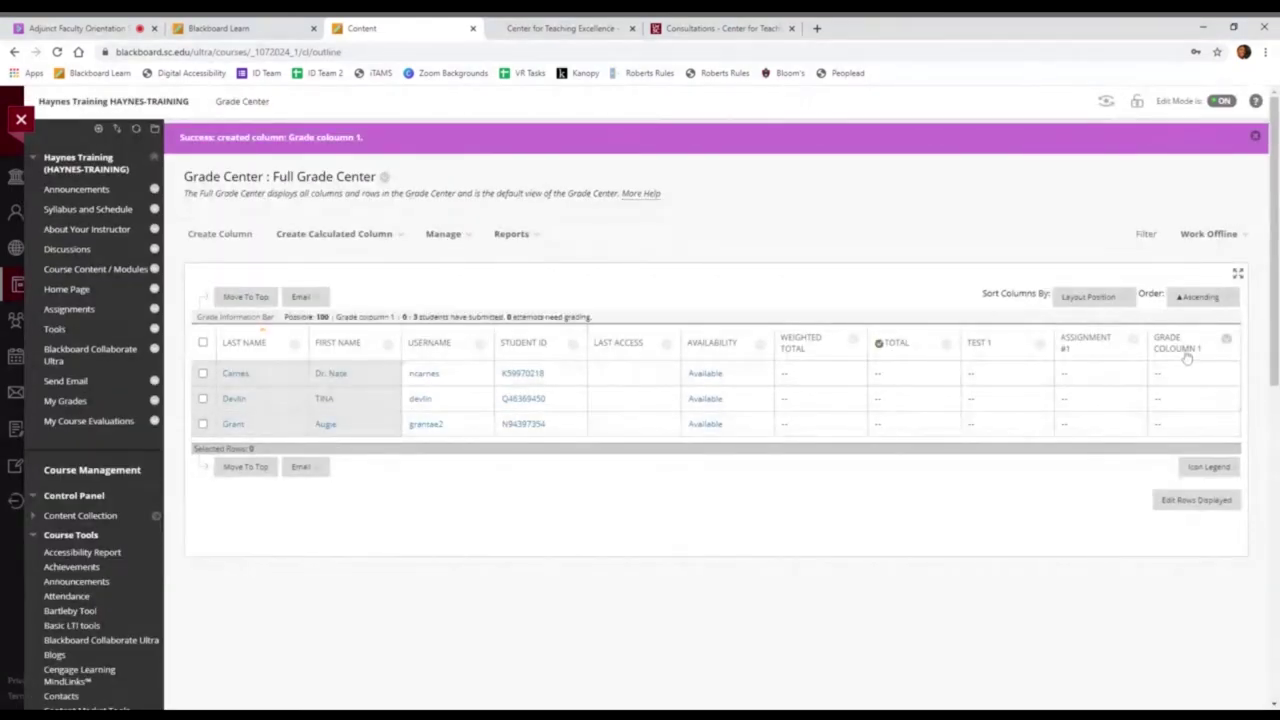
Step: In Column Organization, place Grade coloumn 1 between test 1 and Assignment #1 and save the new order
click(443, 233)
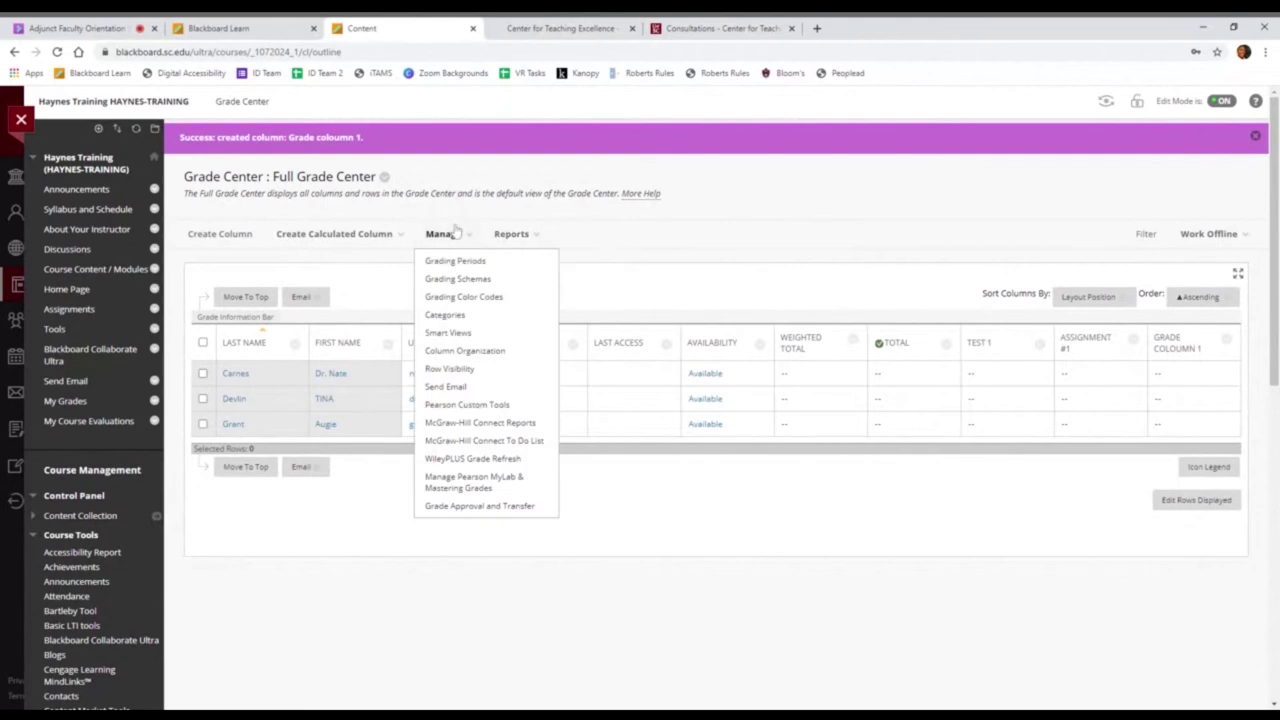
click(500, 353)
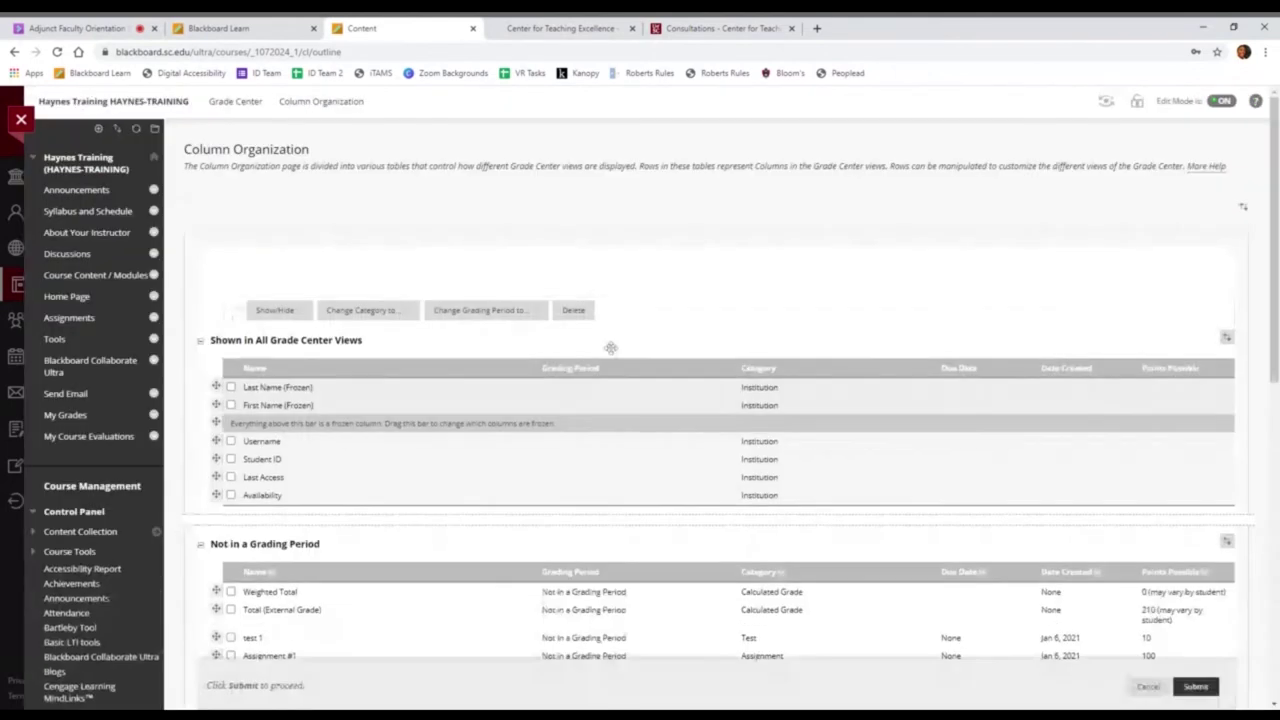
scroll(608, 360, down, 3)
scroll(470, 464, up, 1)
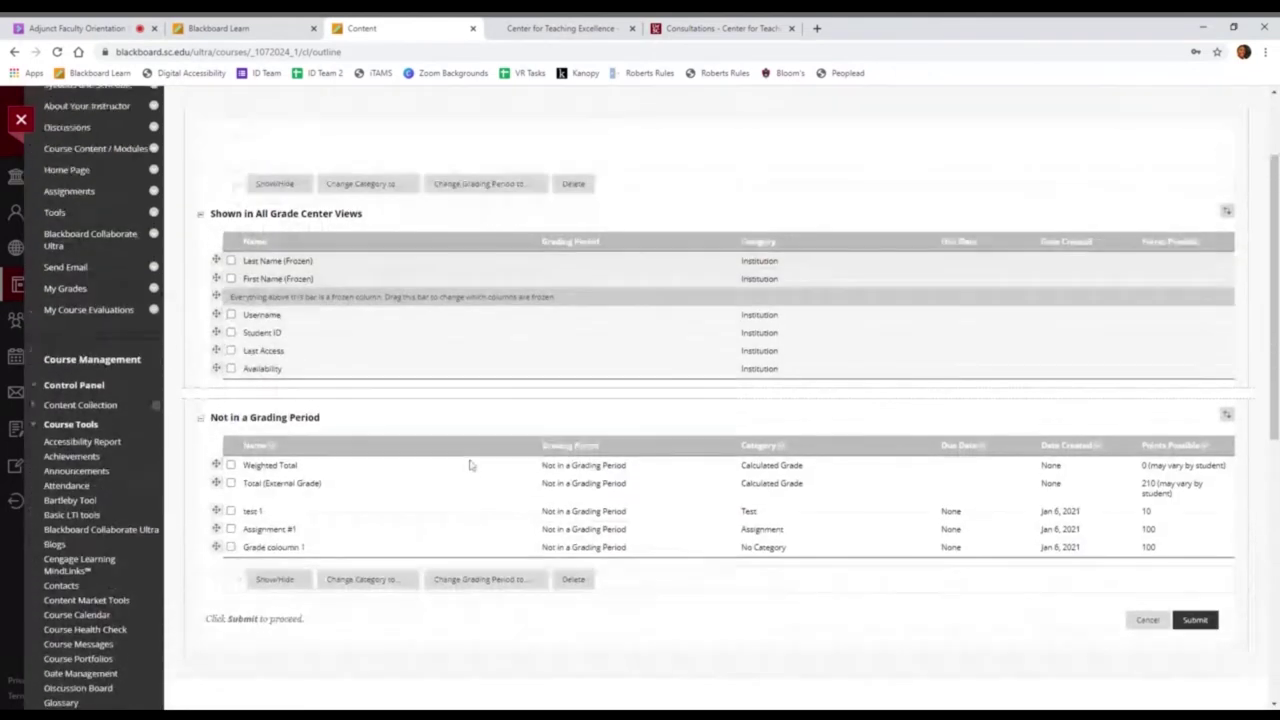
scroll(470, 464, up, 2)
scroll(230, 510, down, 3)
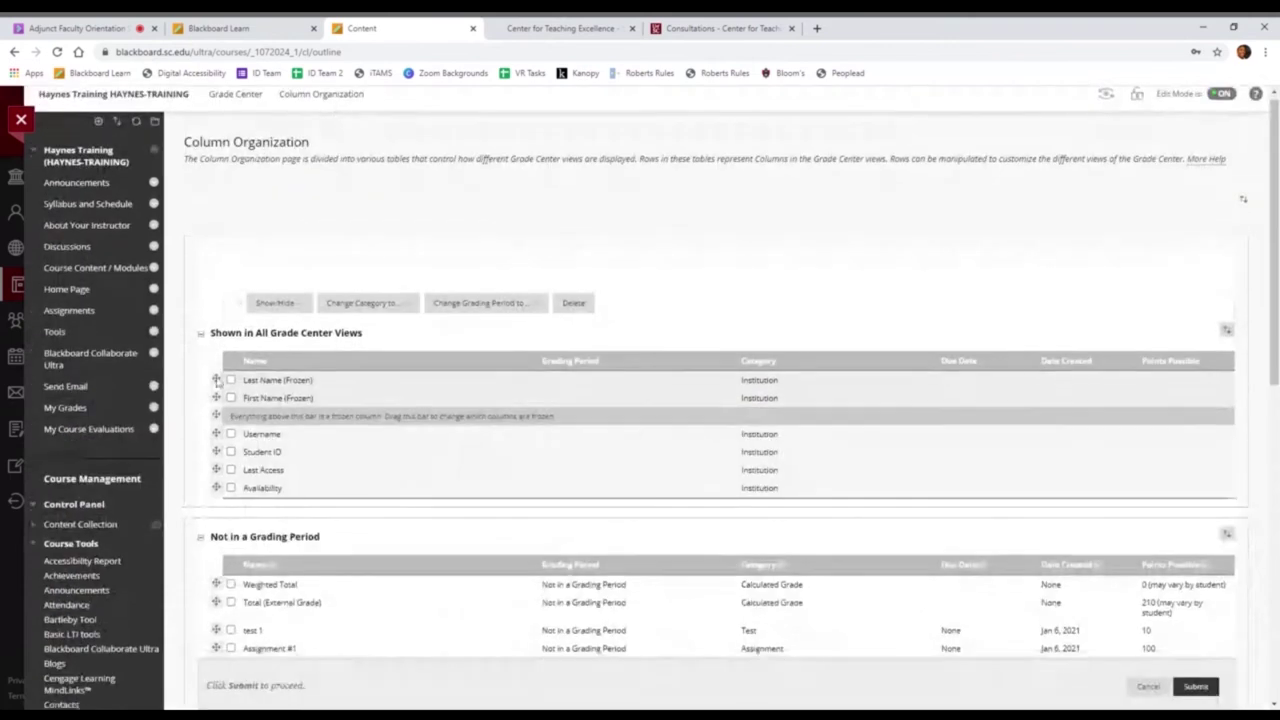
drag(216, 473, 217, 434)
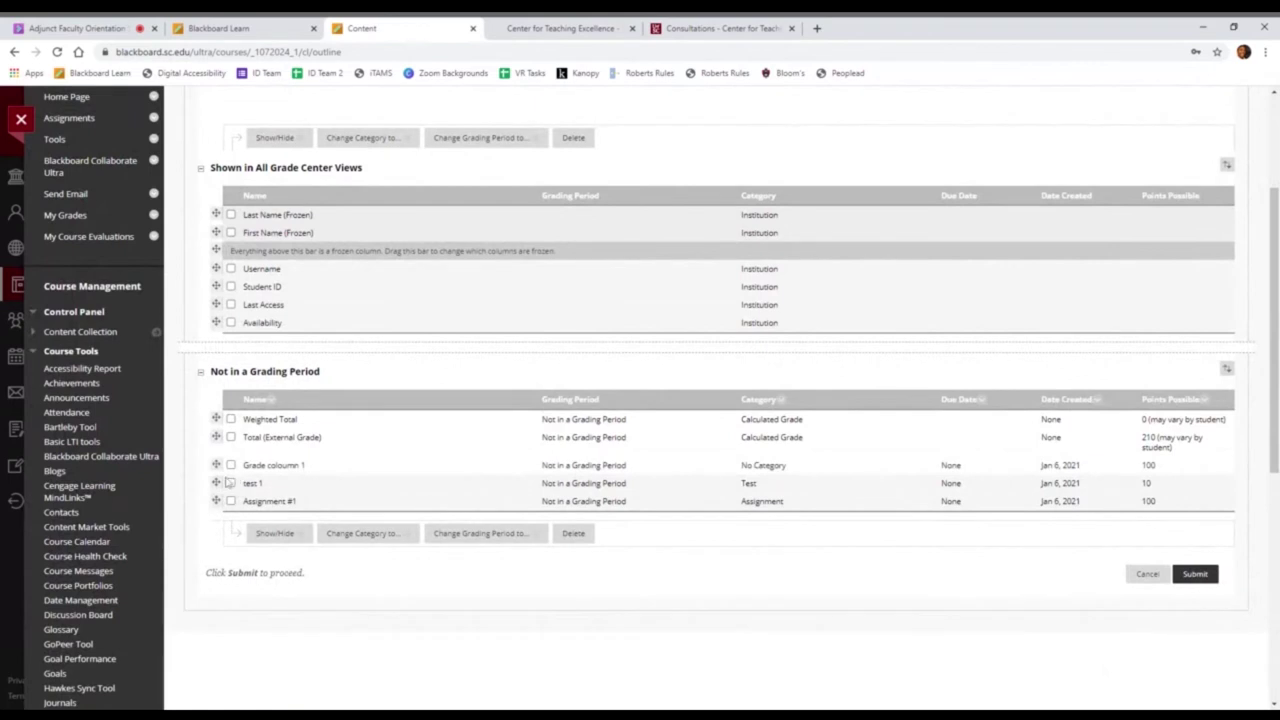
drag(216, 485, 214, 462)
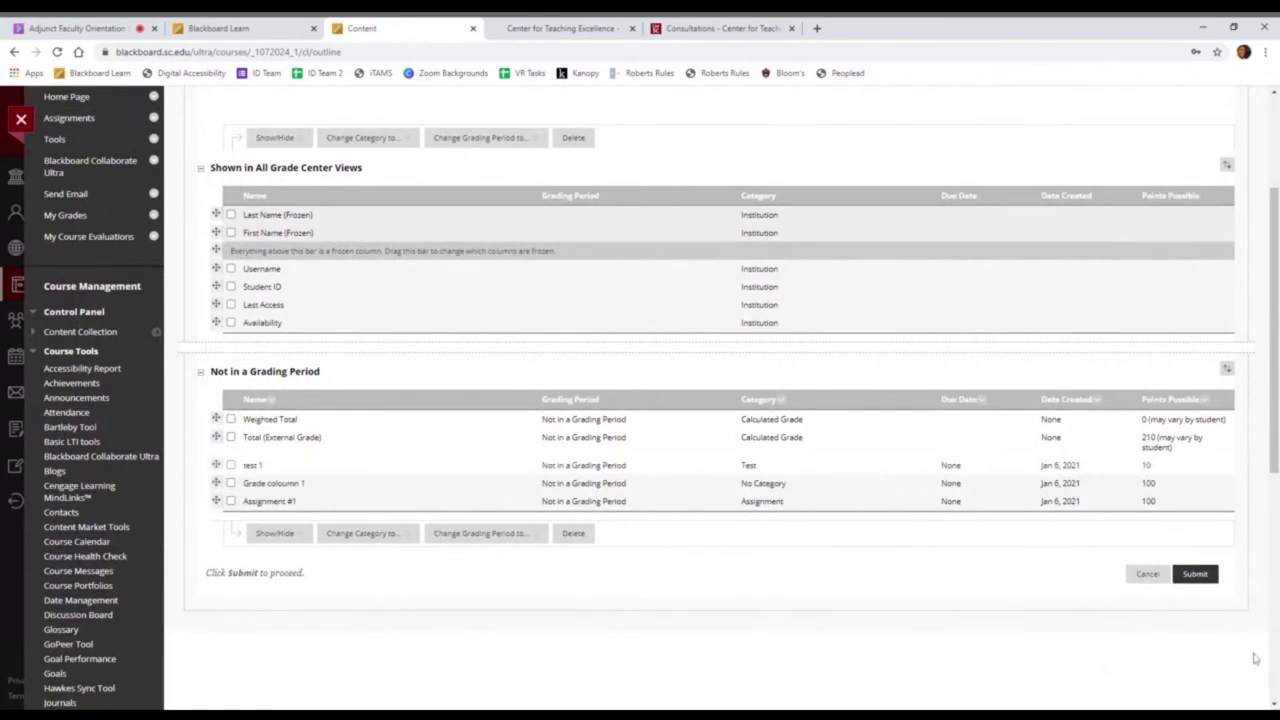
click(1198, 575)
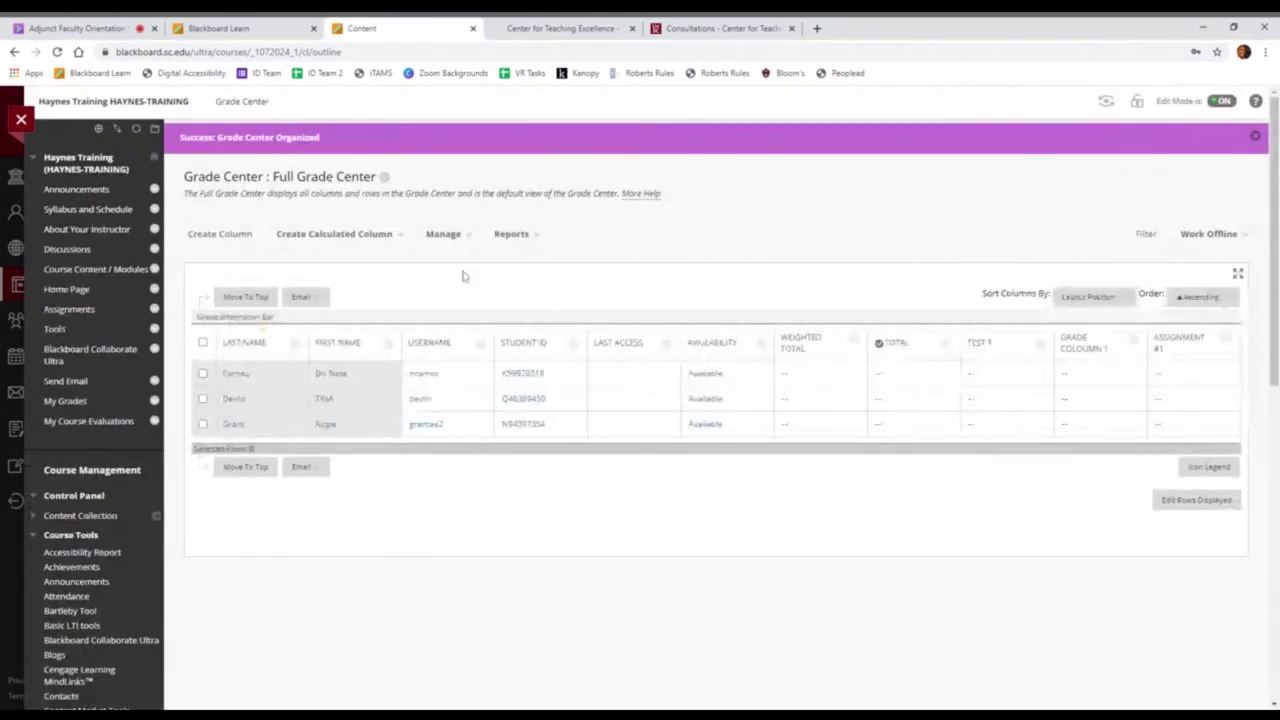
Step: Collapse the Course Tools and Grade Center lists and open the course's Users page
click(443, 233)
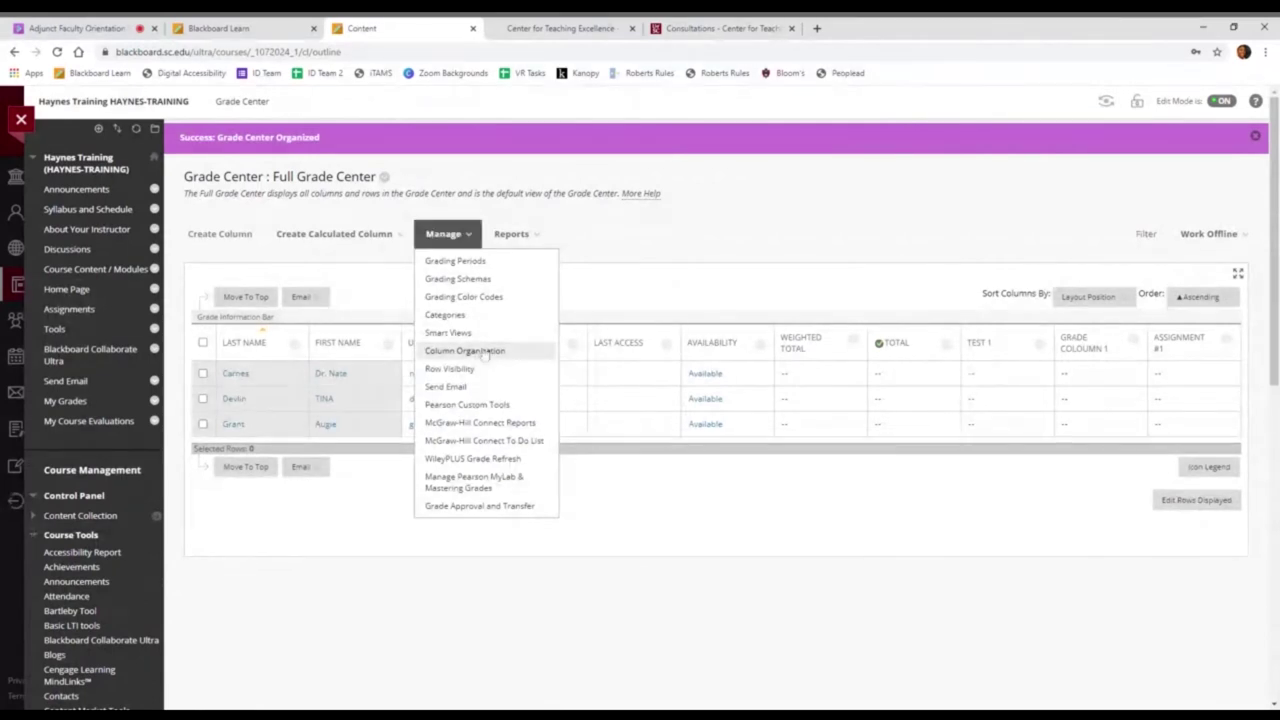
scroll(171, 586, down, 5)
scroll(150, 550, up, 5)
click(63, 266)
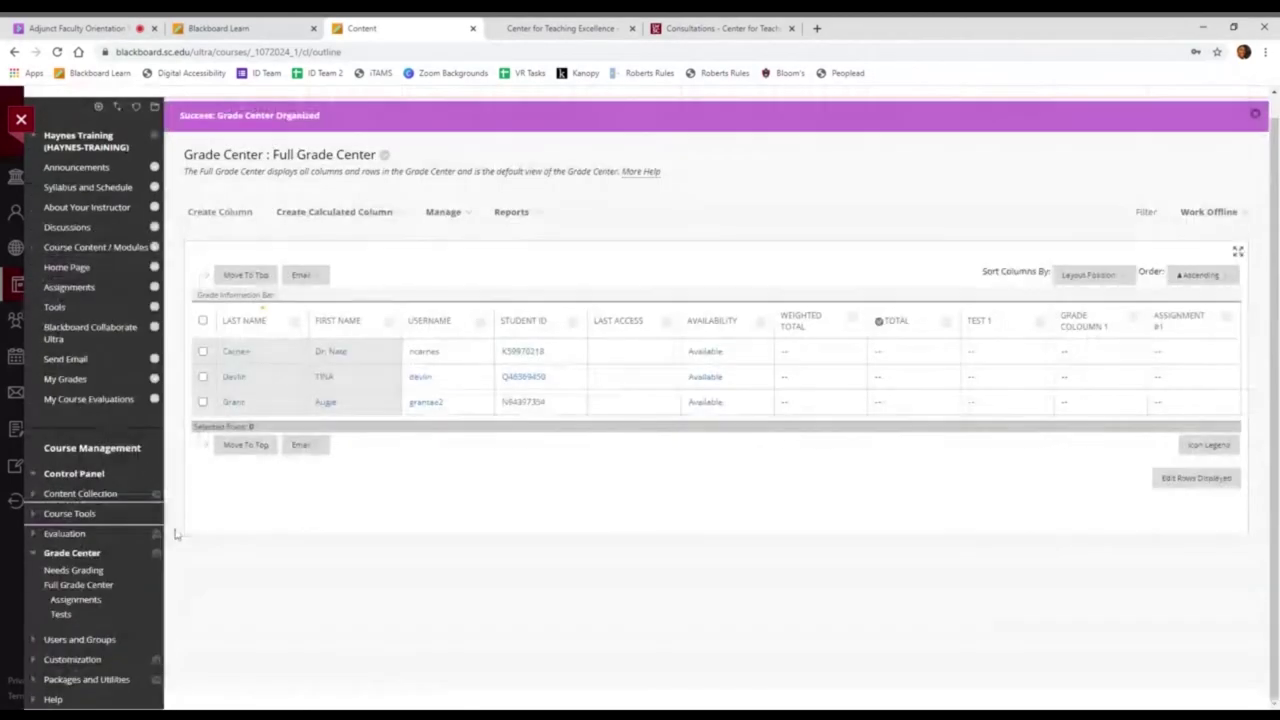
click(40, 556)
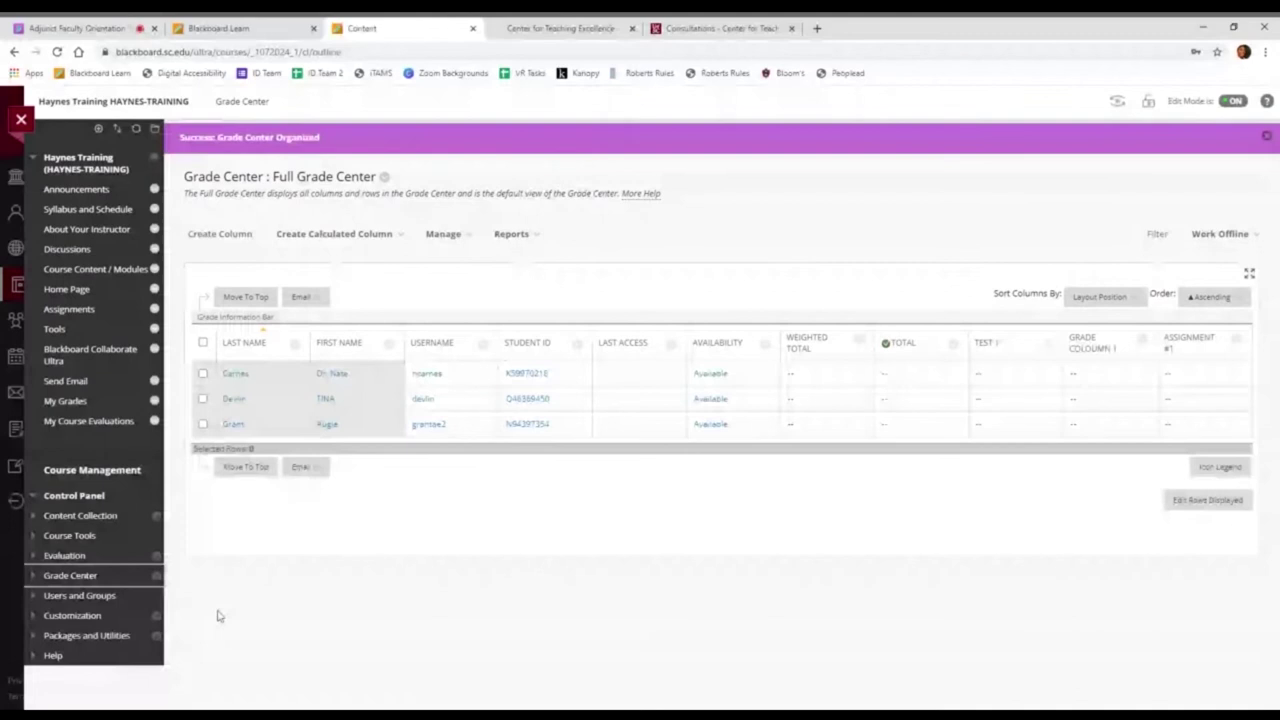
click(80, 595)
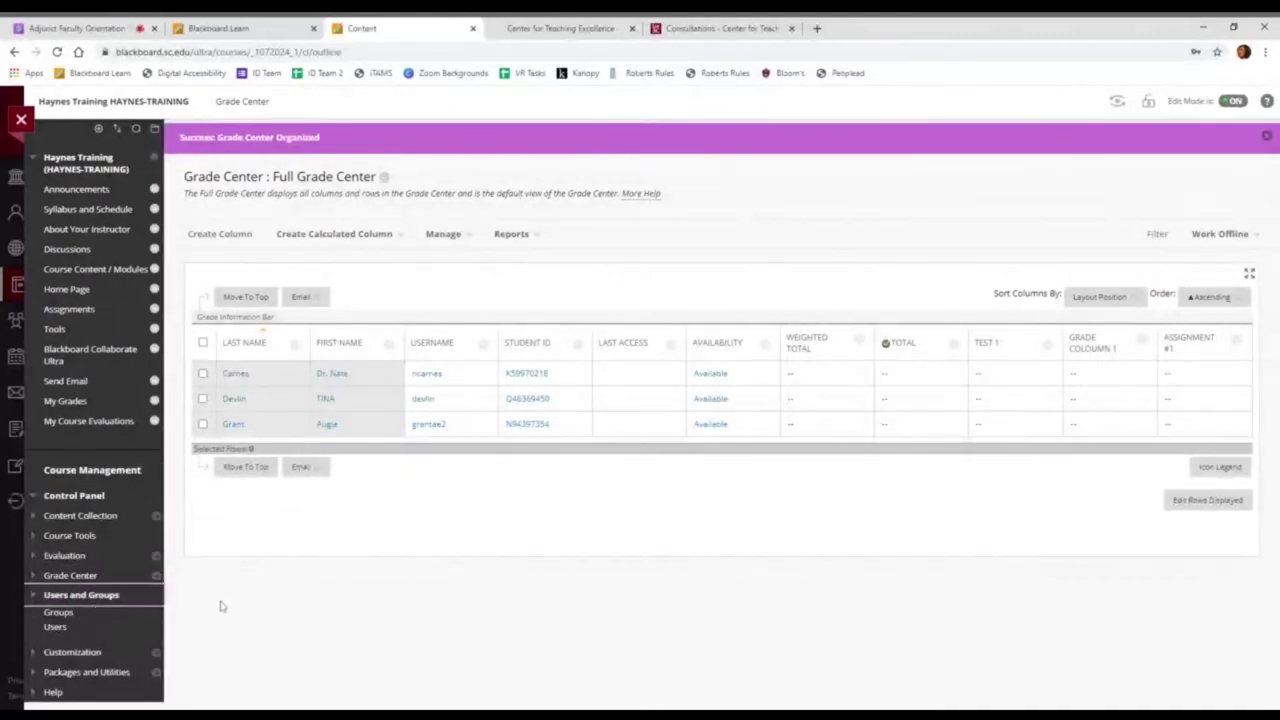
click(57, 627)
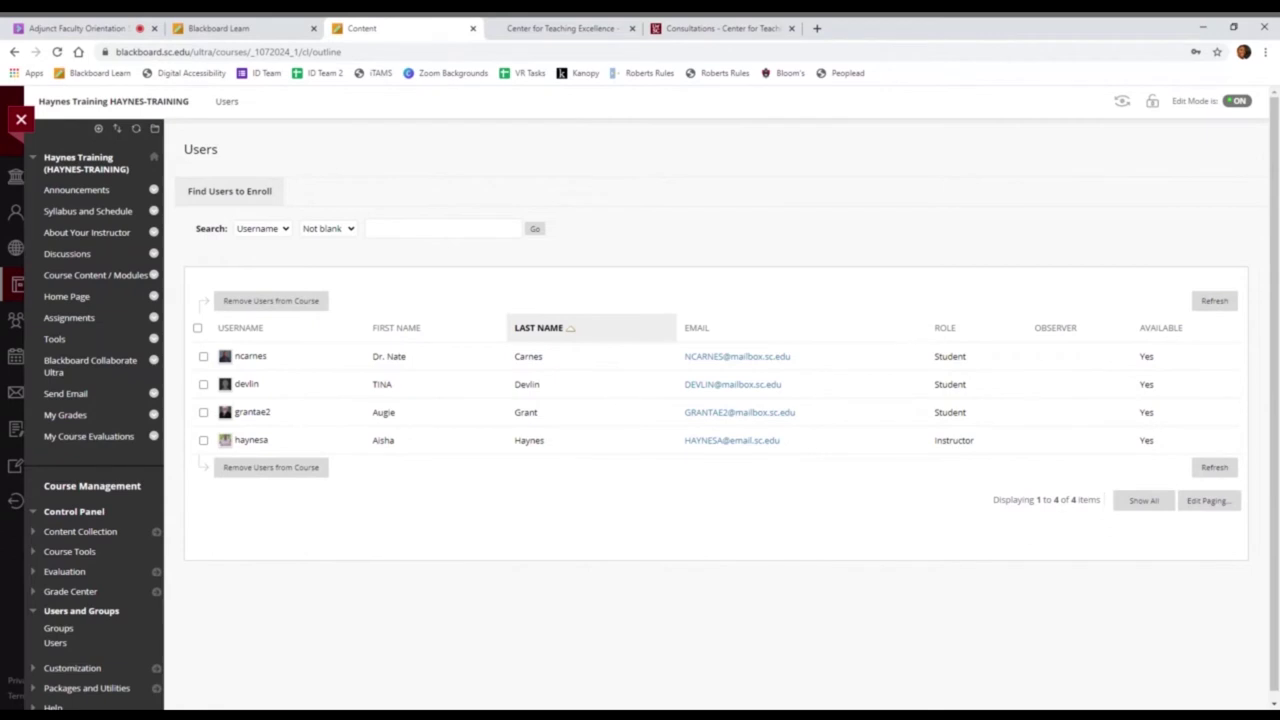
Step: Enroll a user in the course by entering their username, with the Student role and enrollment availability set to Yes
click(230, 193)
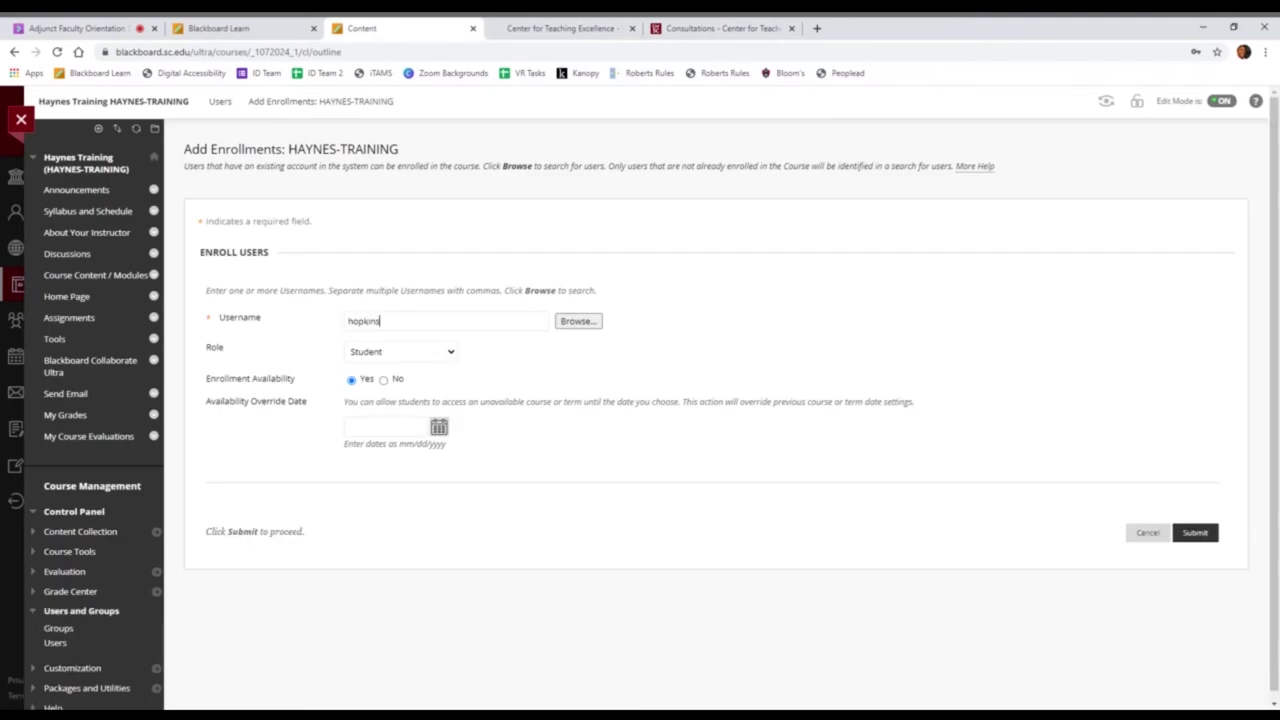
click(448, 362)
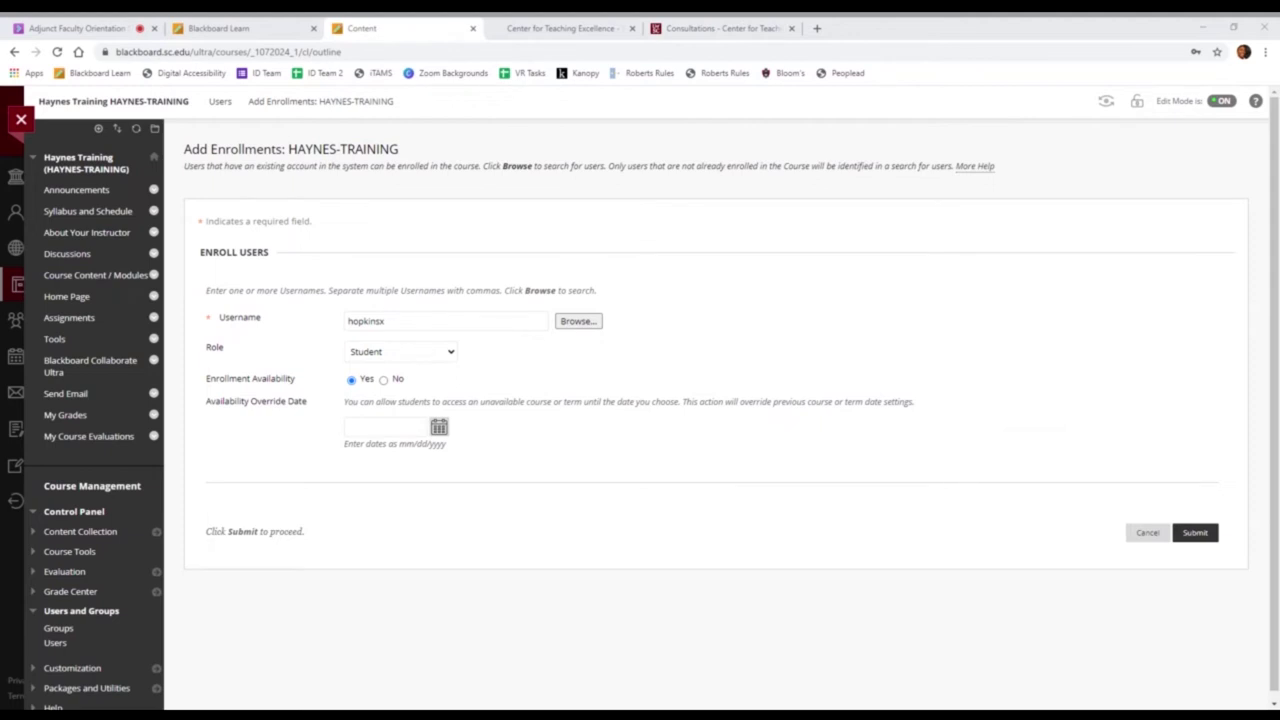
click(578, 321)
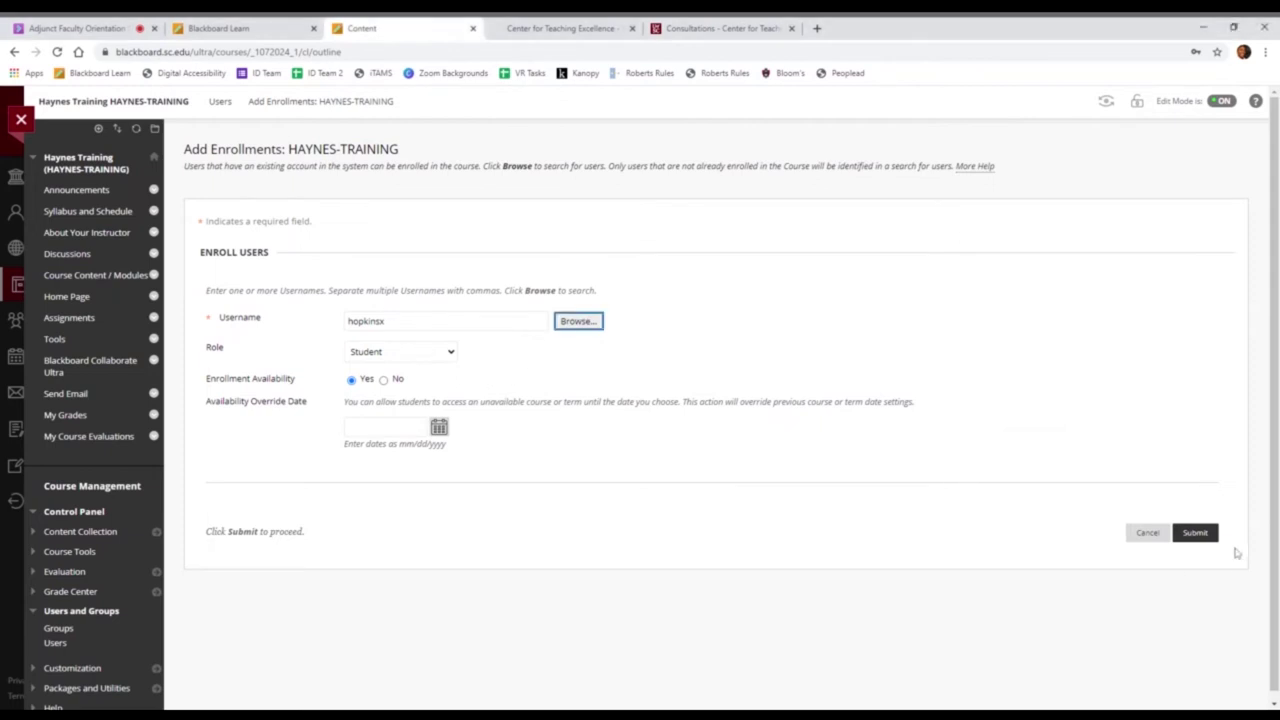
click(1196, 533)
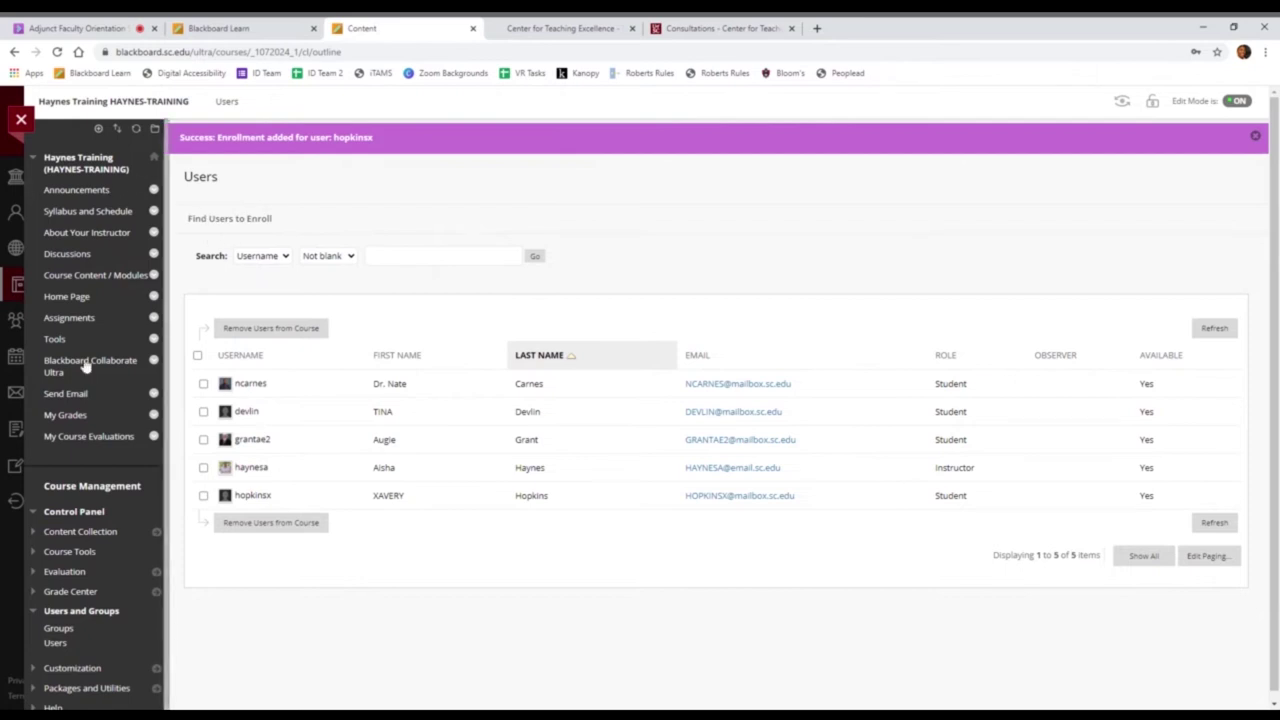
Step: Open the A Master Remote Template Sandbox course, look through its course menu, and view its Start Here page
click(21, 121)
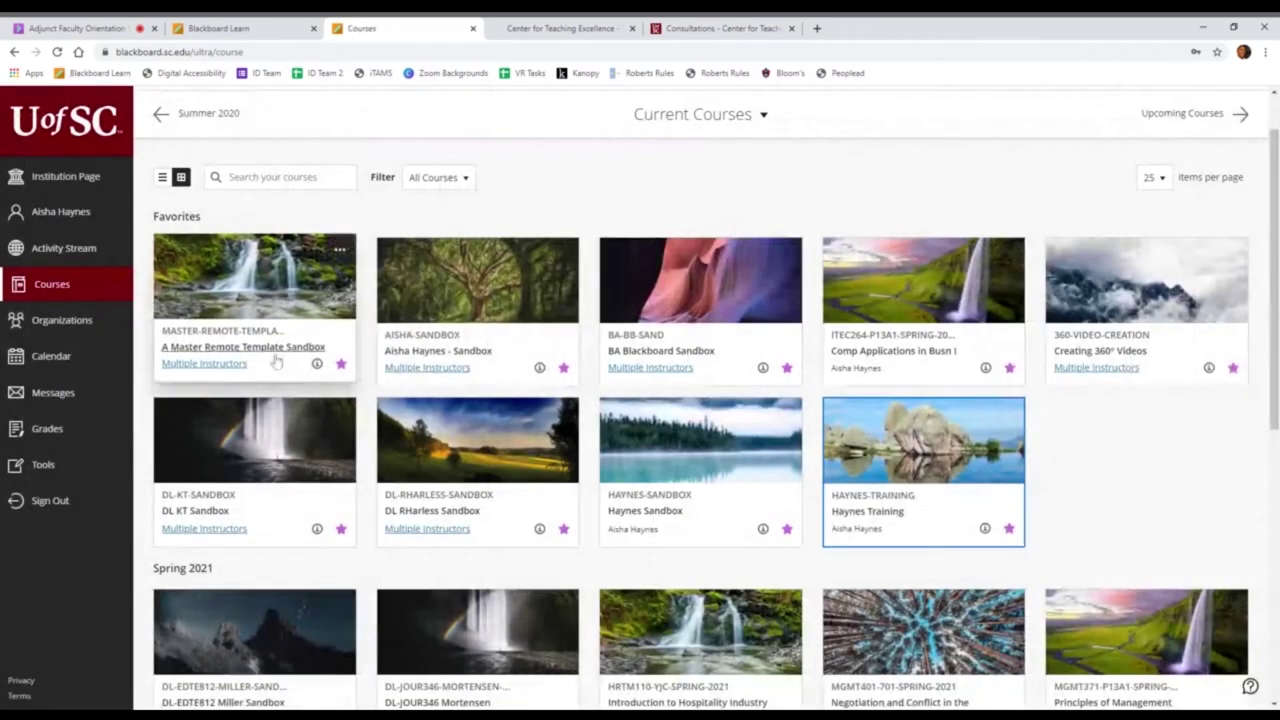
click(275, 348)
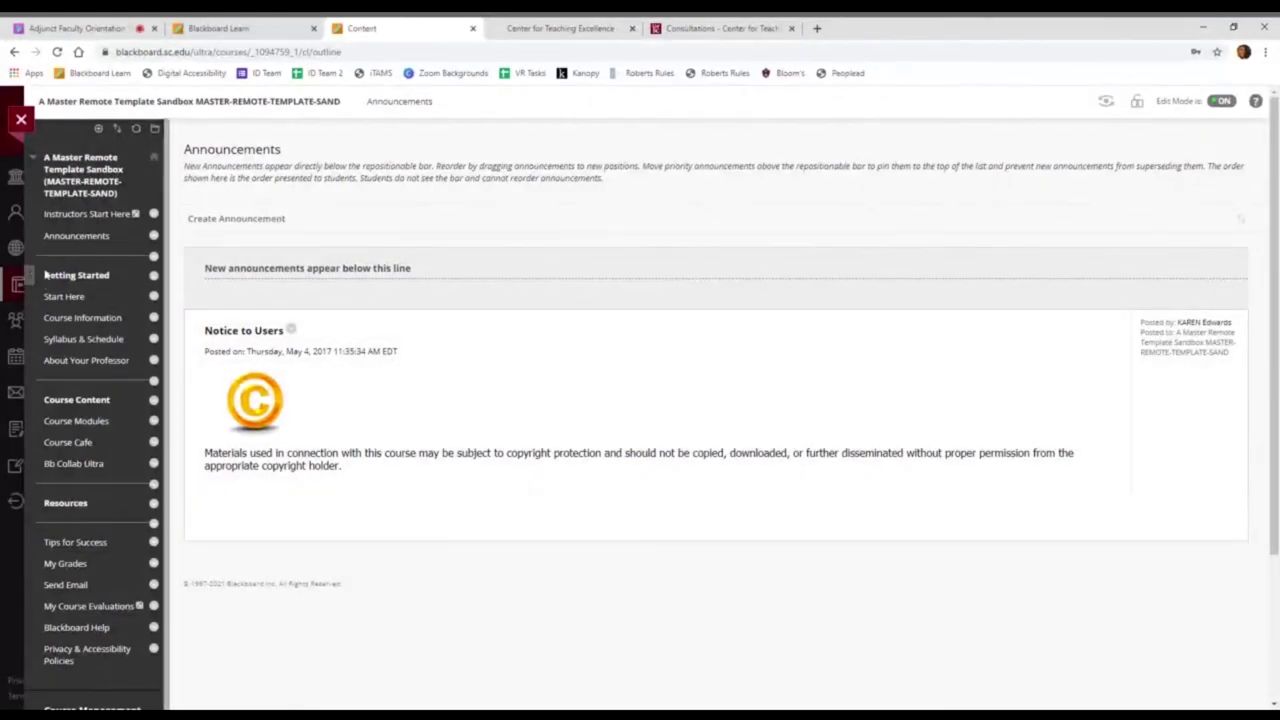
scroll(78, 267, down, 2)
scroll(78, 267, up, 1)
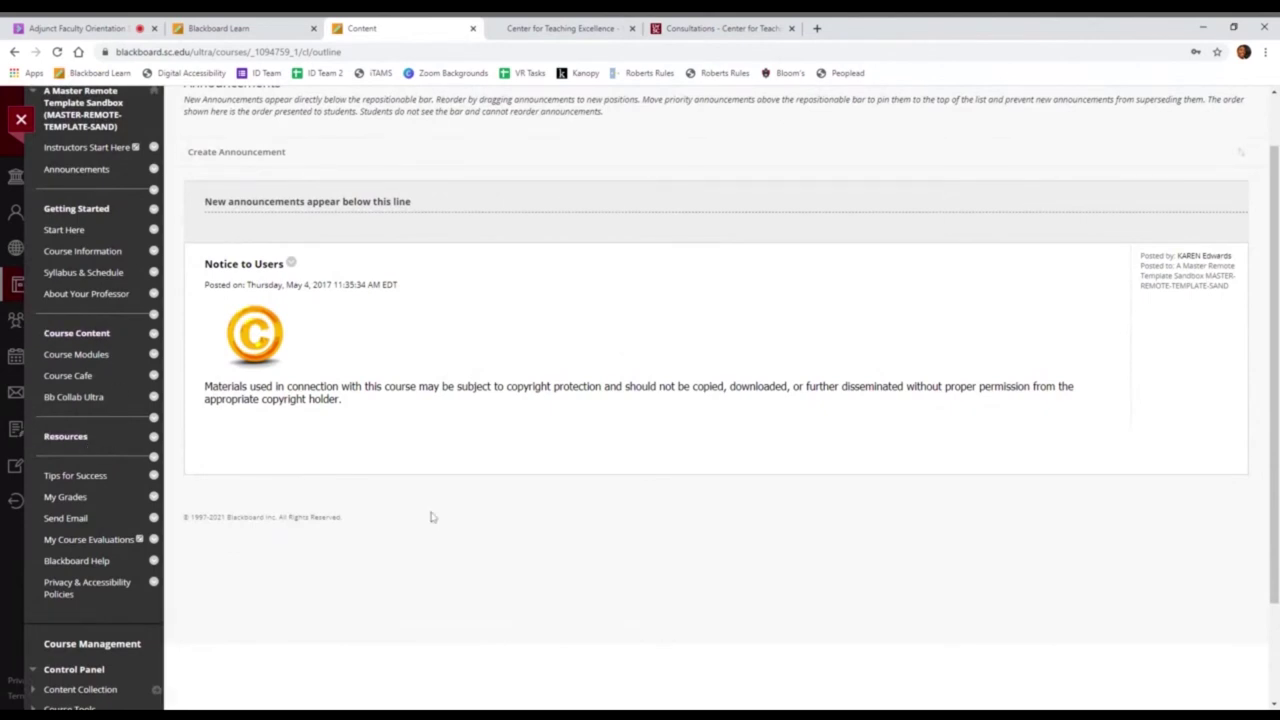
scroll(432, 508, up, 2)
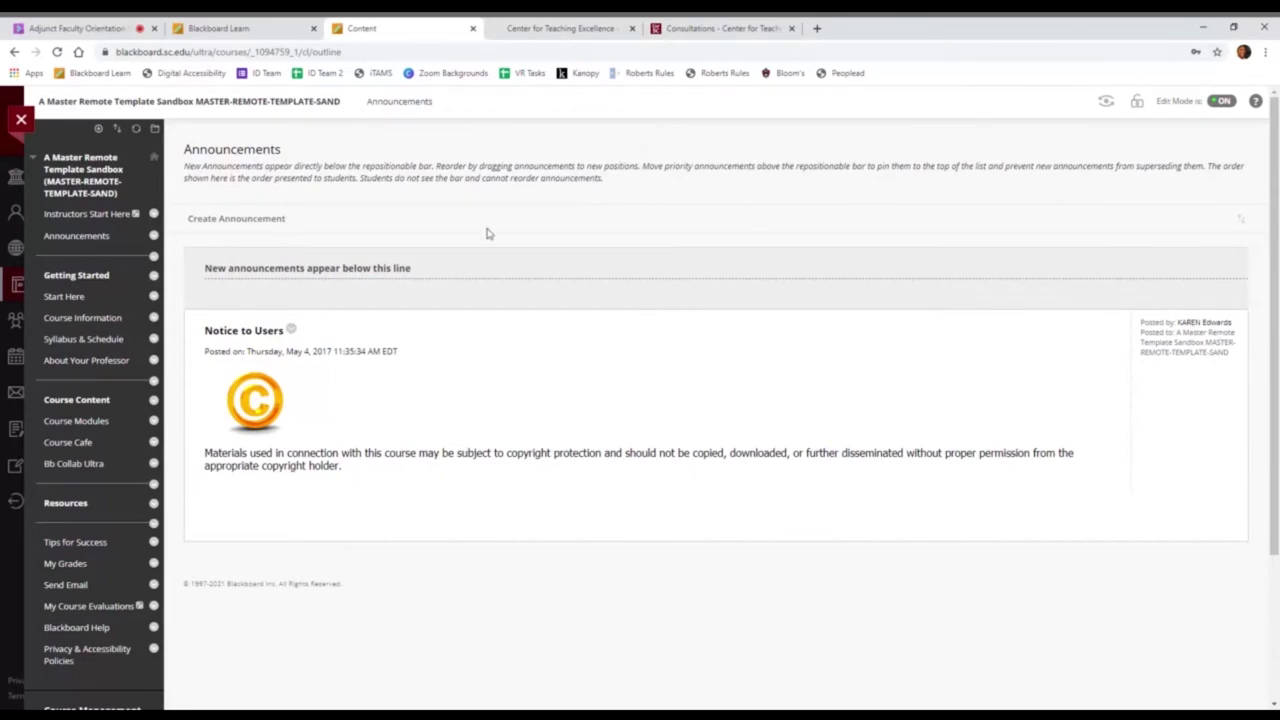
click(68, 296)
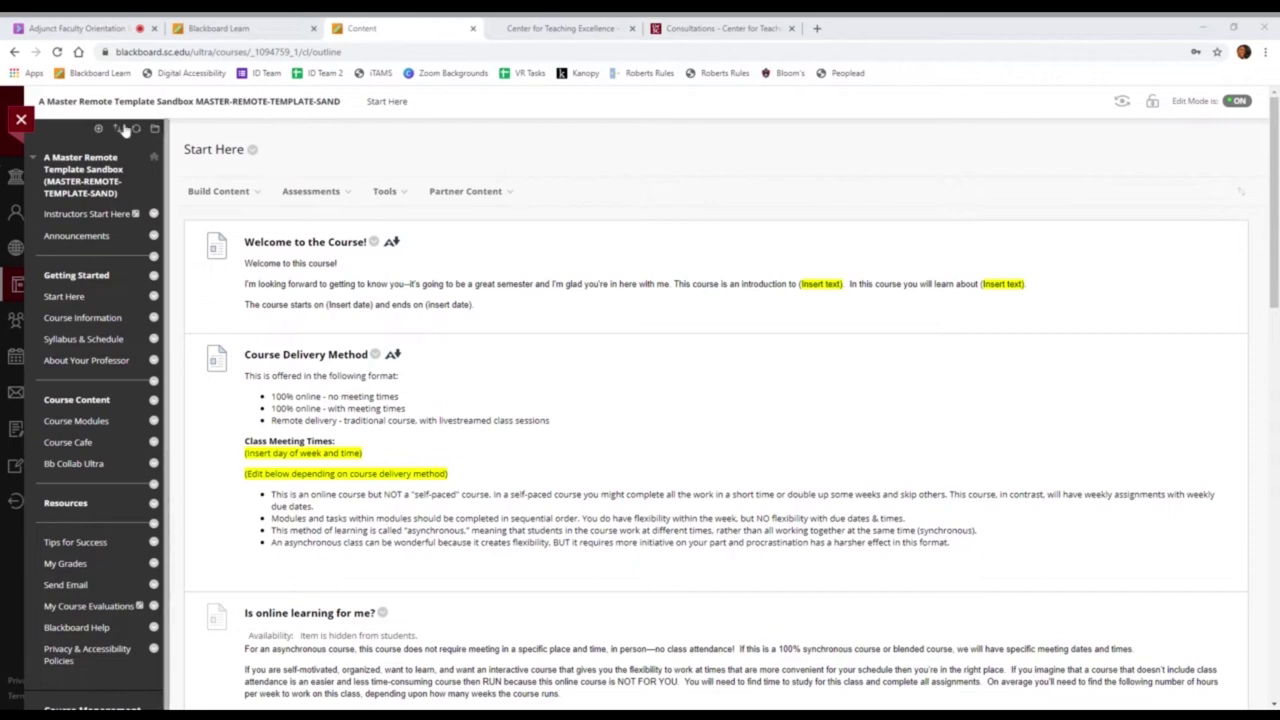
Step: Close the template course and read the consultation and Blackboard assistance options on the Center for Teaching Excellence Consultations page
click(21, 119)
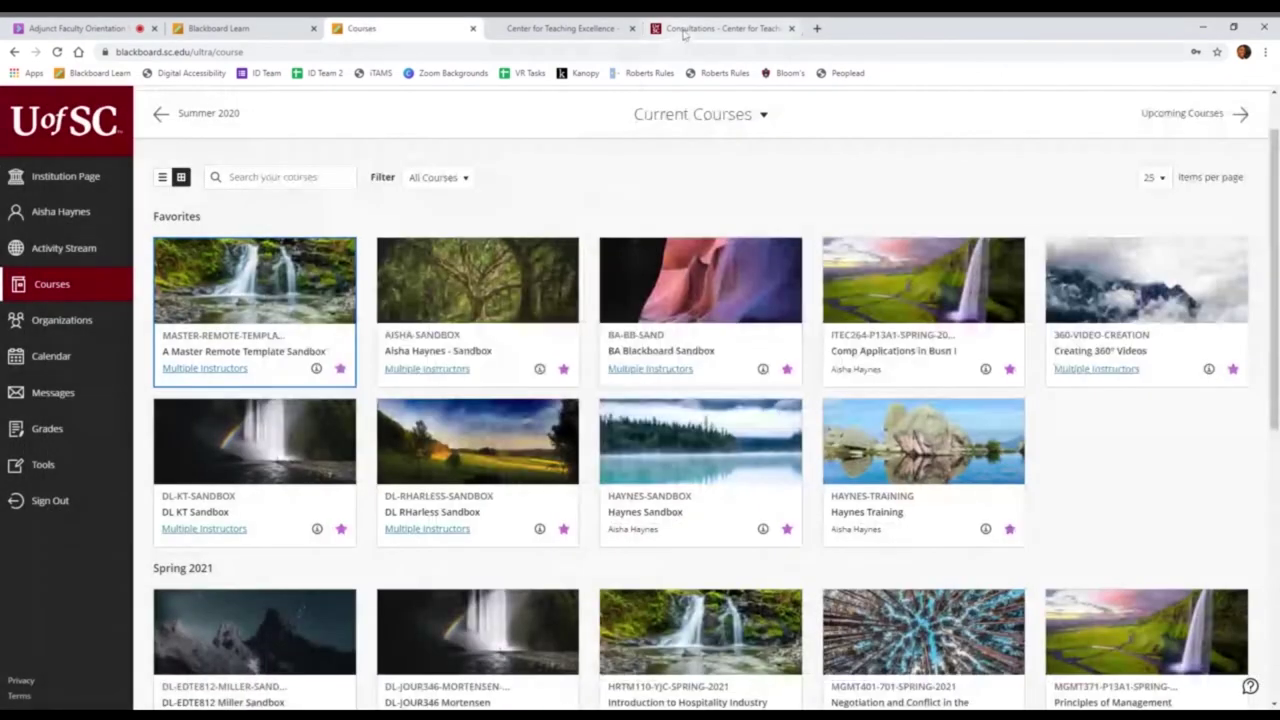
click(684, 30)
scroll(834, 389, up, 1)
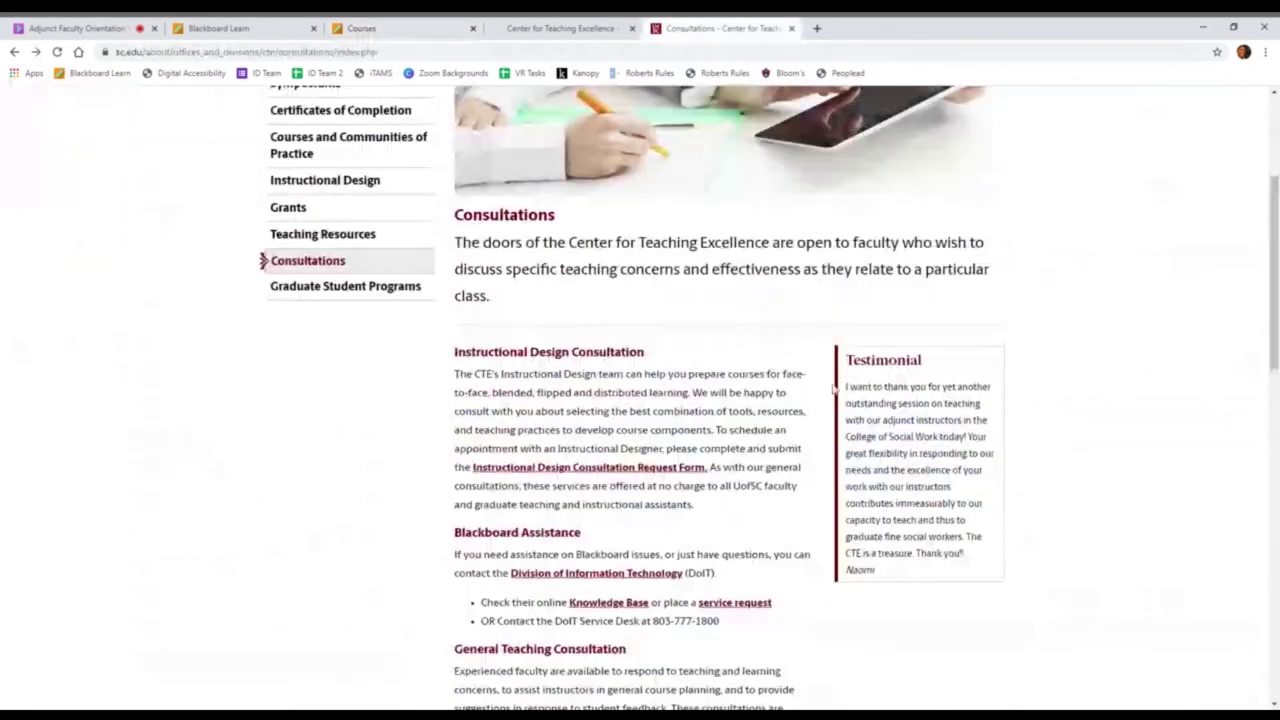
scroll(834, 389, up, 2)
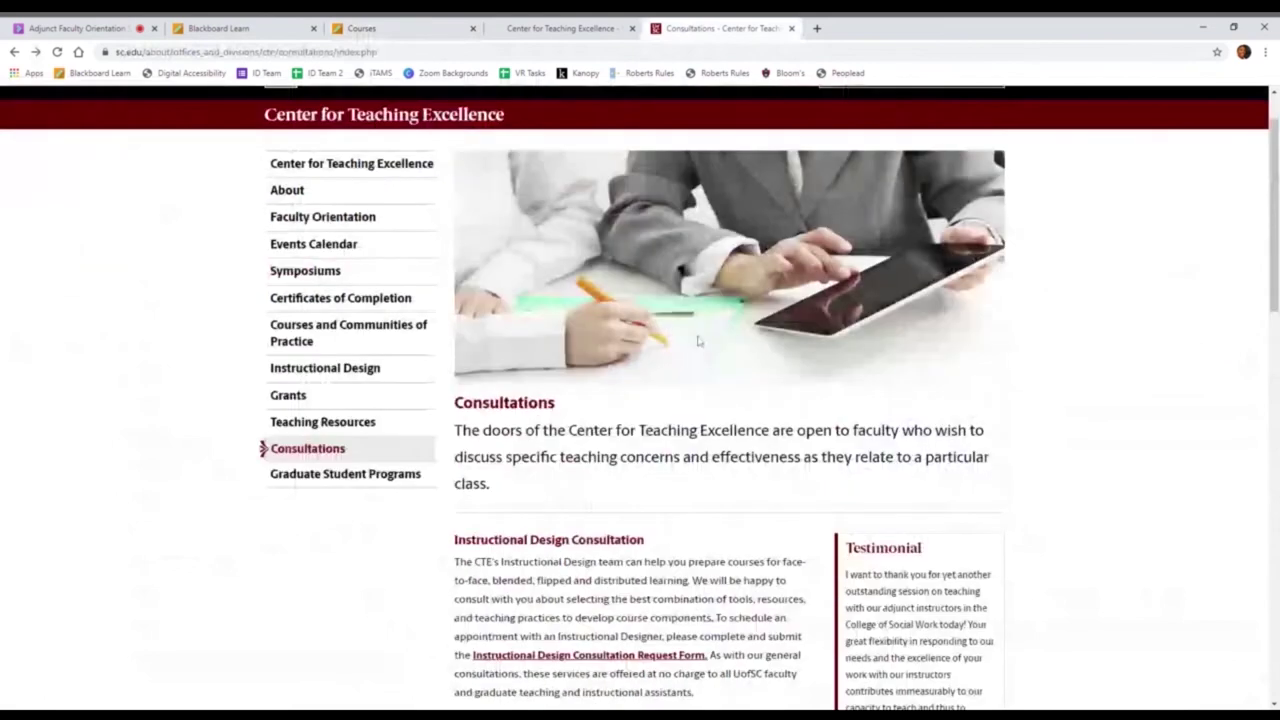
scroll(698, 341, up, 1)
scroll(698, 345, down, 3)
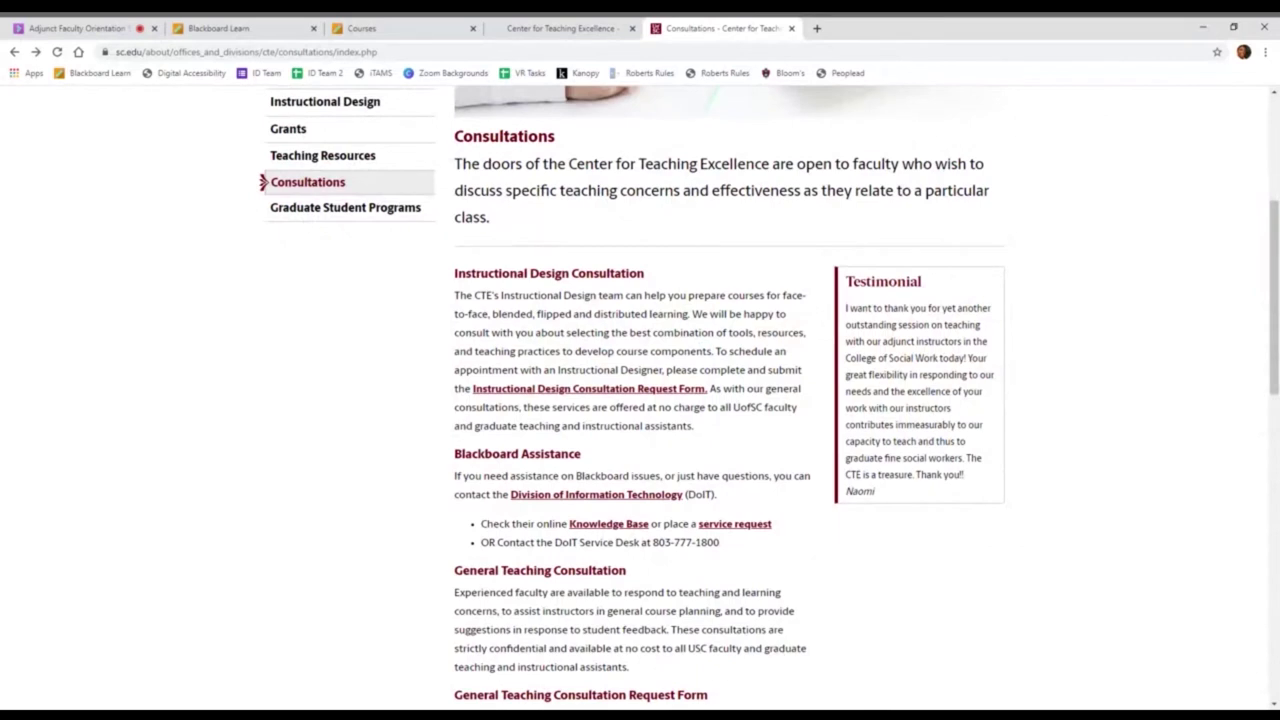
scroll(640, 400, down, 1)
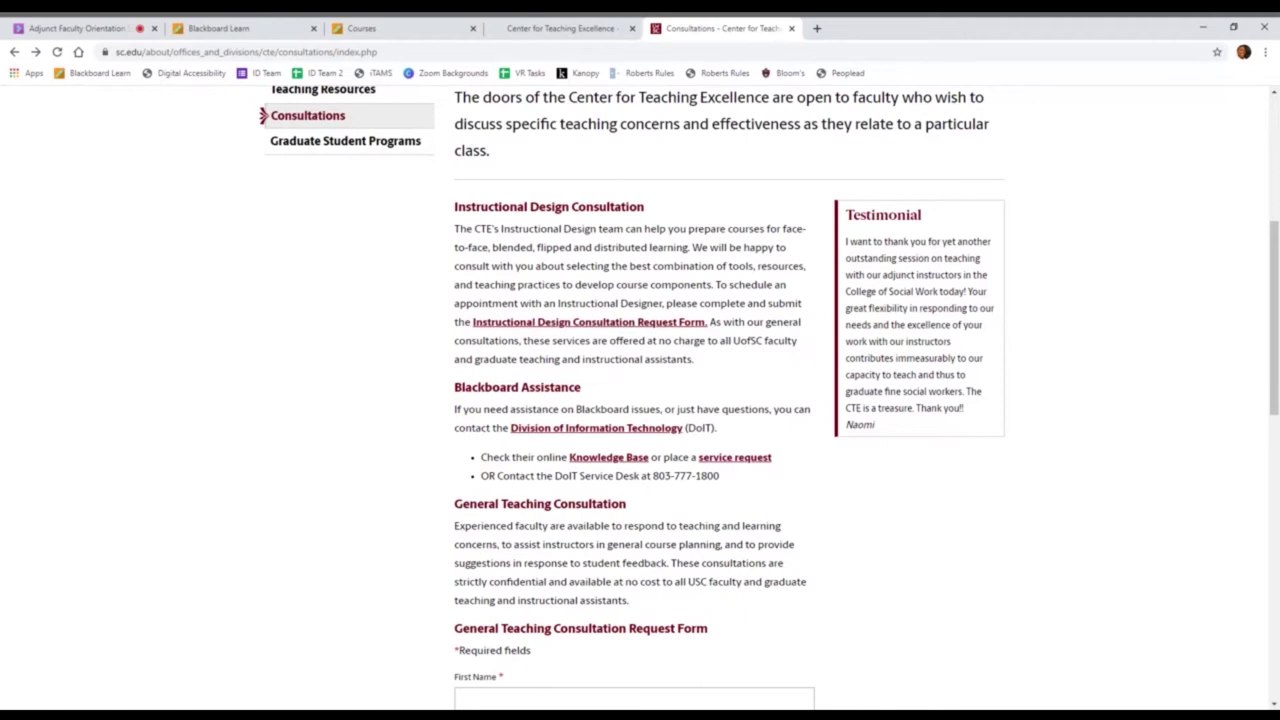
scroll(640, 400, down, 3)
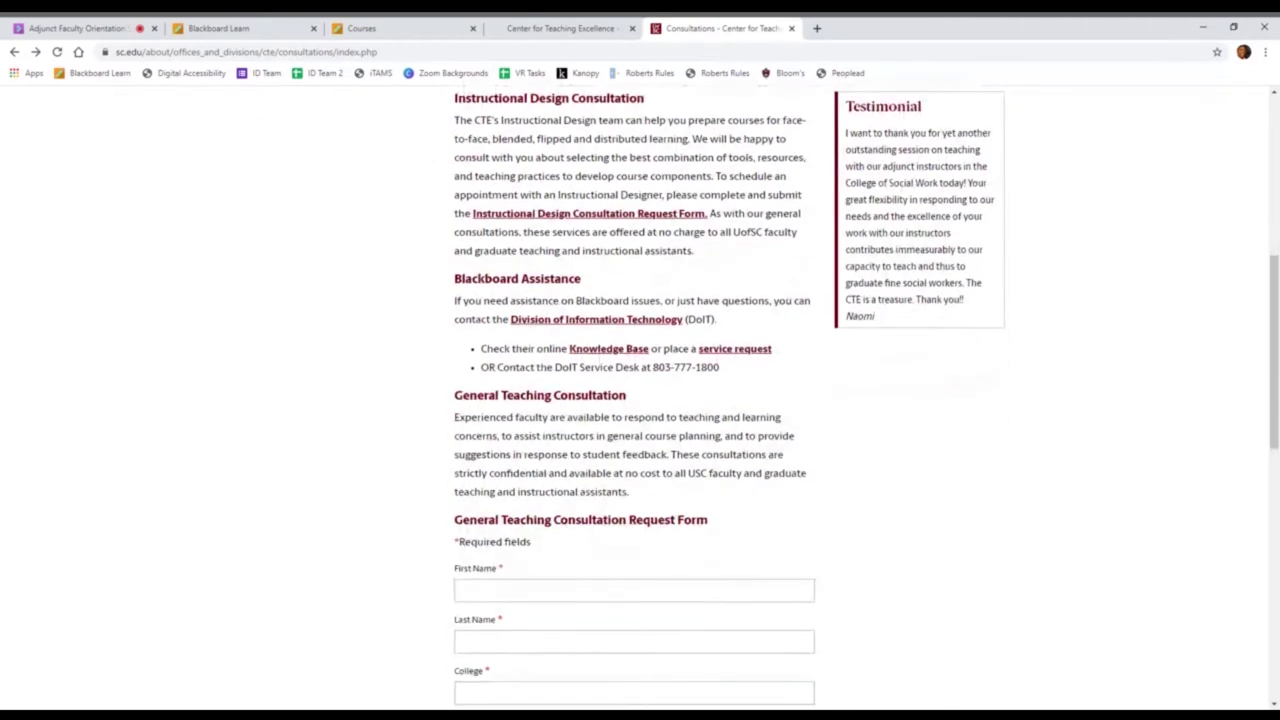
scroll(640, 400, up, 2)
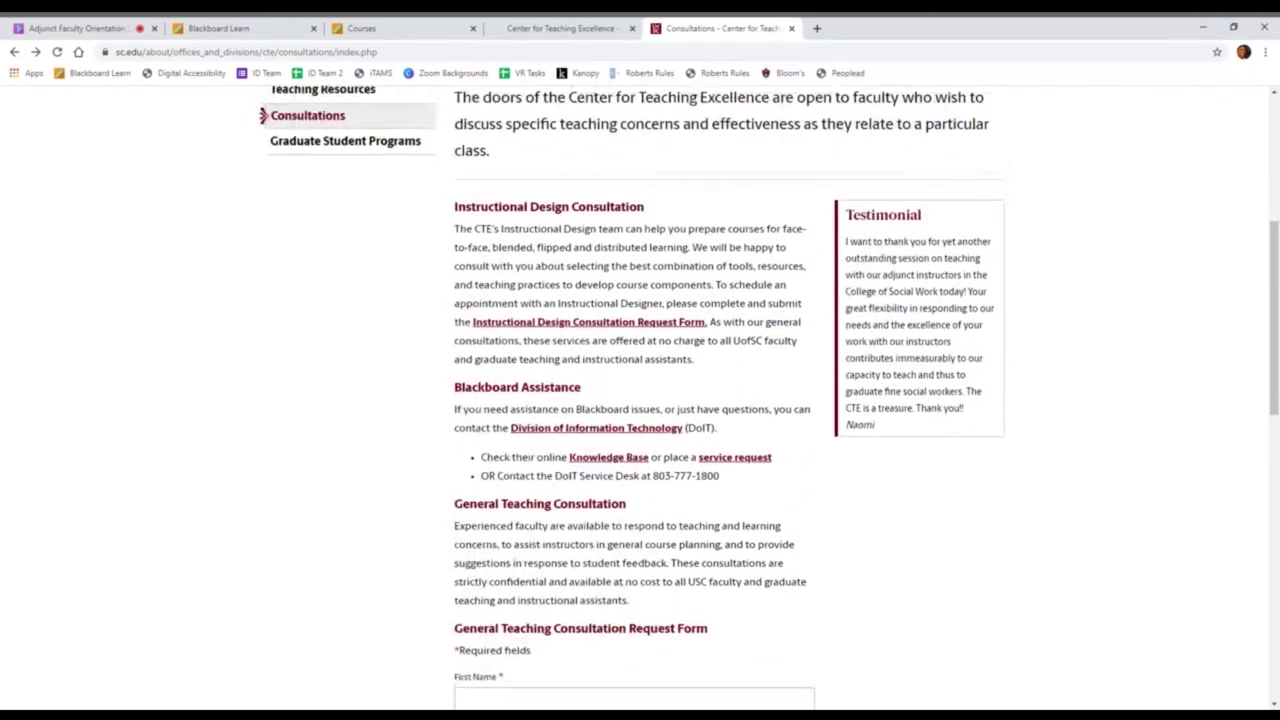